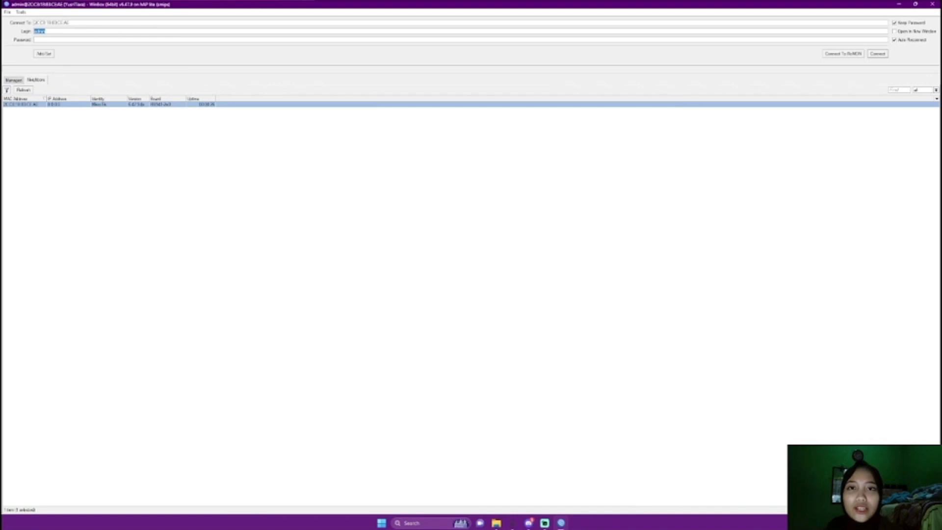
Rescan the Neighbors list so the router's MAC address appears as the connection target
click(24, 90)
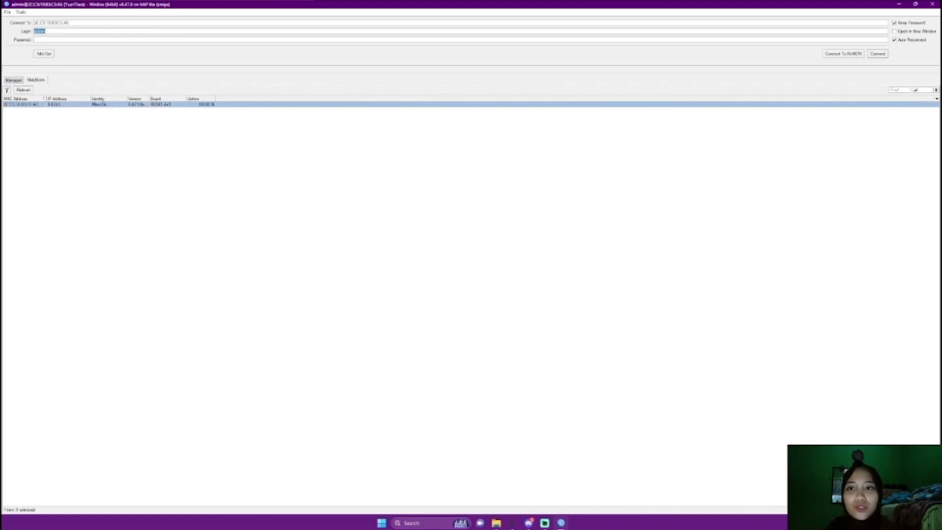
Connect to the router and close the leftover ether1 and interface windows
key(Return)
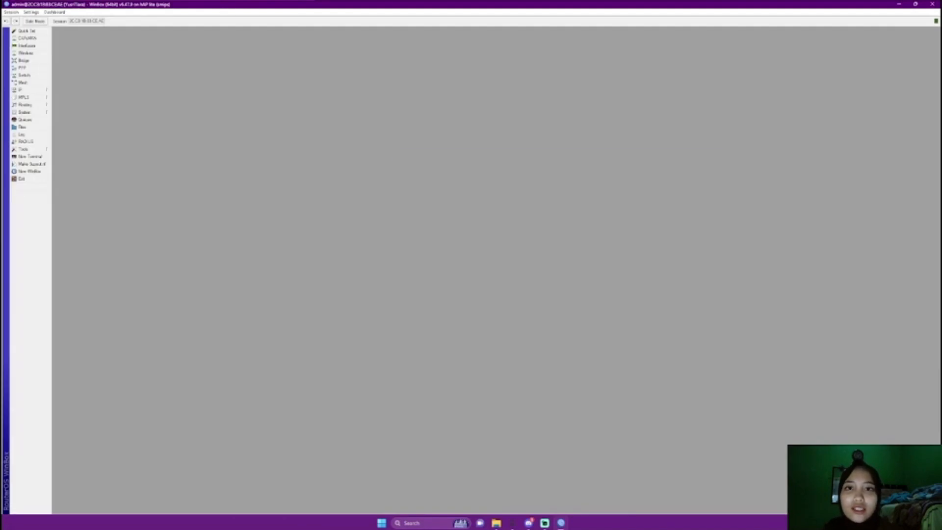
key(Escape)
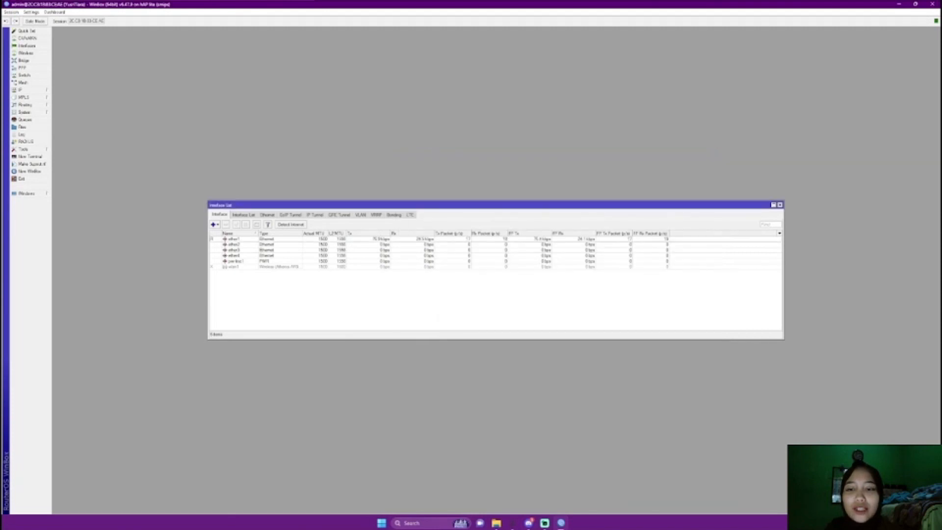
key(Escape)
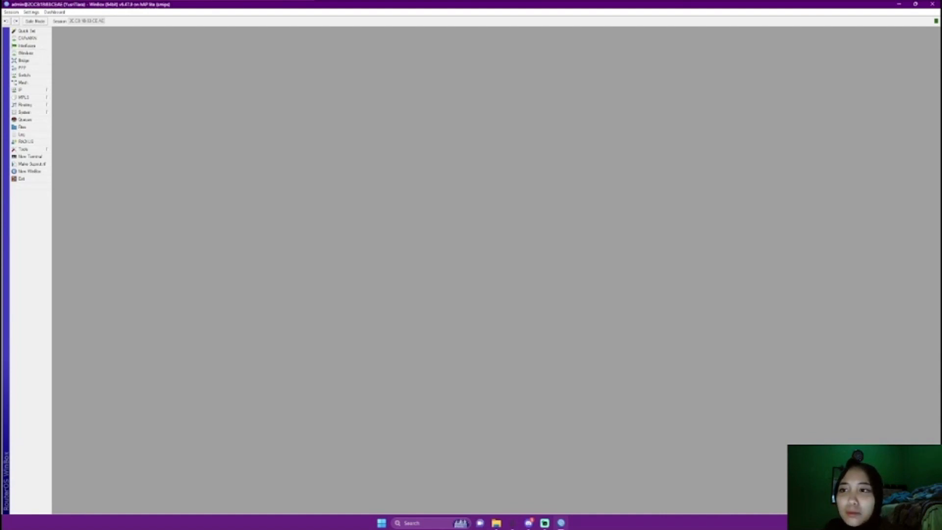
Set the router's system identity to the new name beginning 'Admin'
click(24, 111)
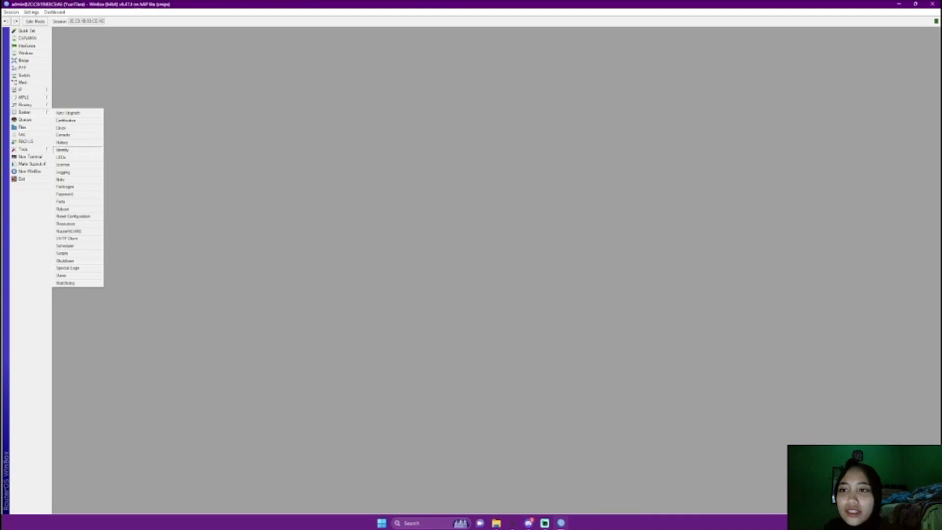
click(63, 150)
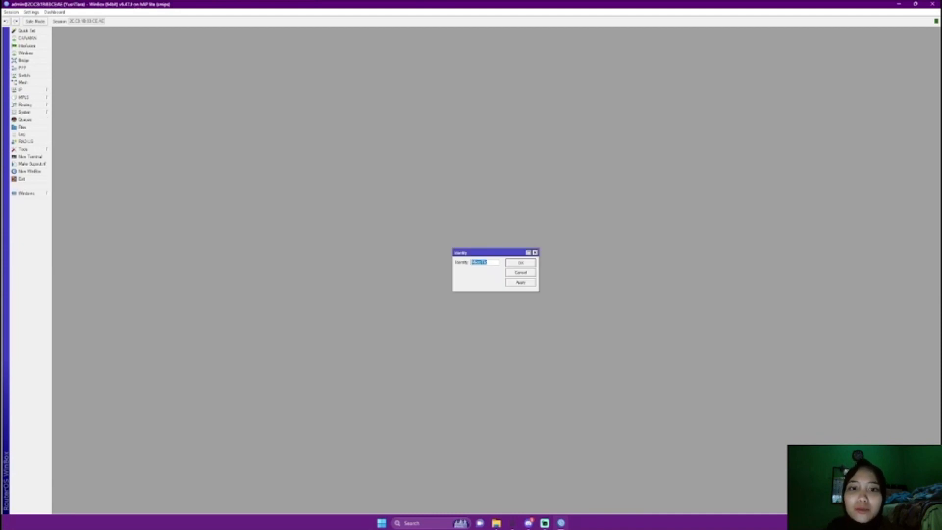
text(Admin Refi)
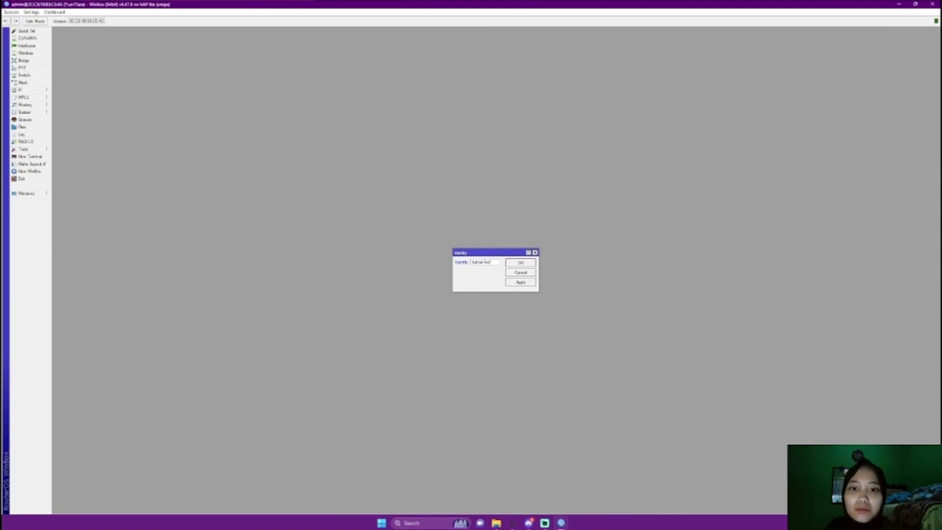
click(520, 283)
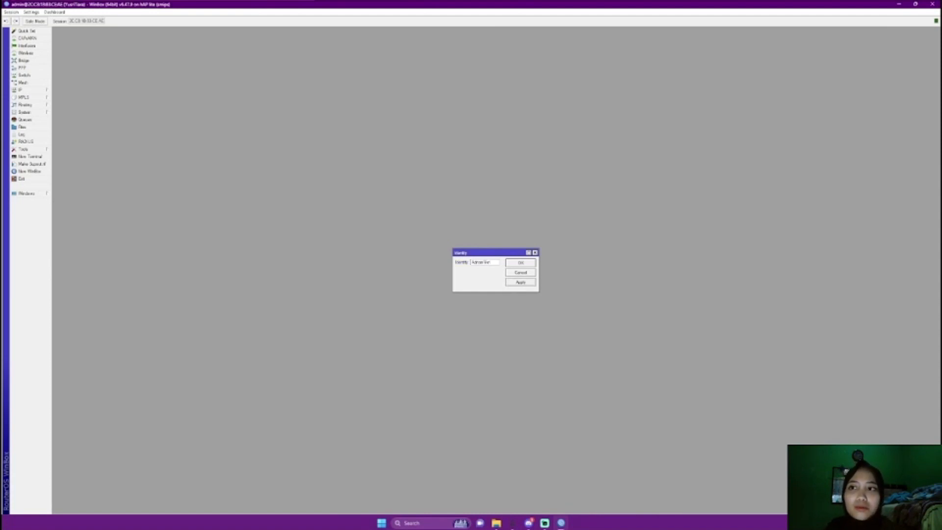
click(520, 263)
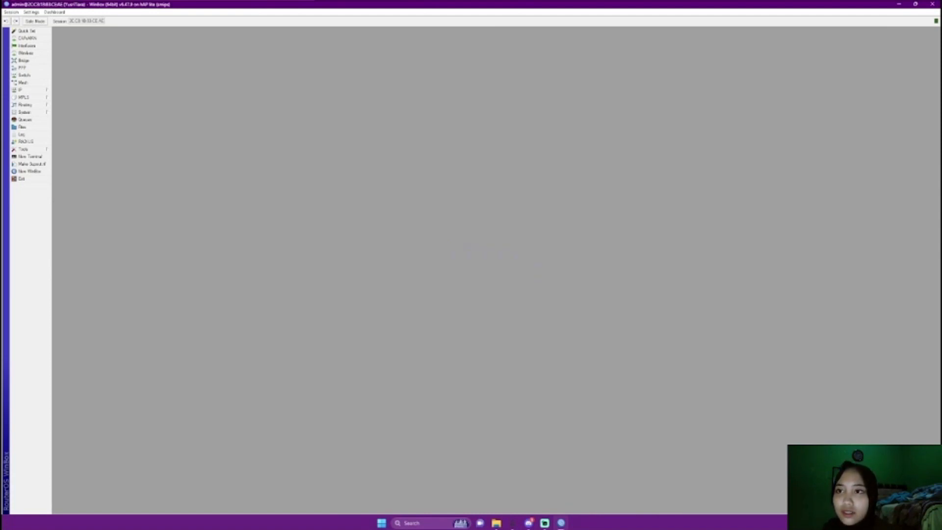
Rename interface ether1 to ether1-PCA
click(27, 46)
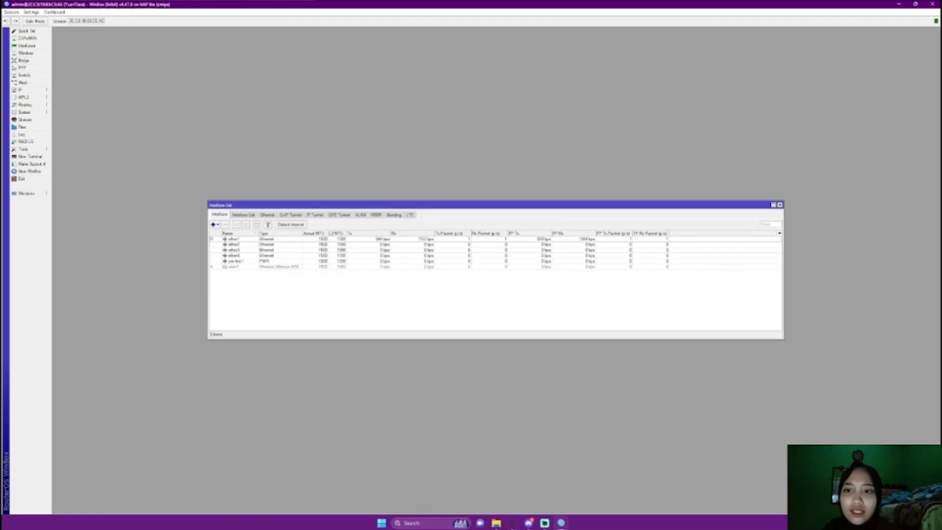
double_click(234, 239)
click(464, 177)
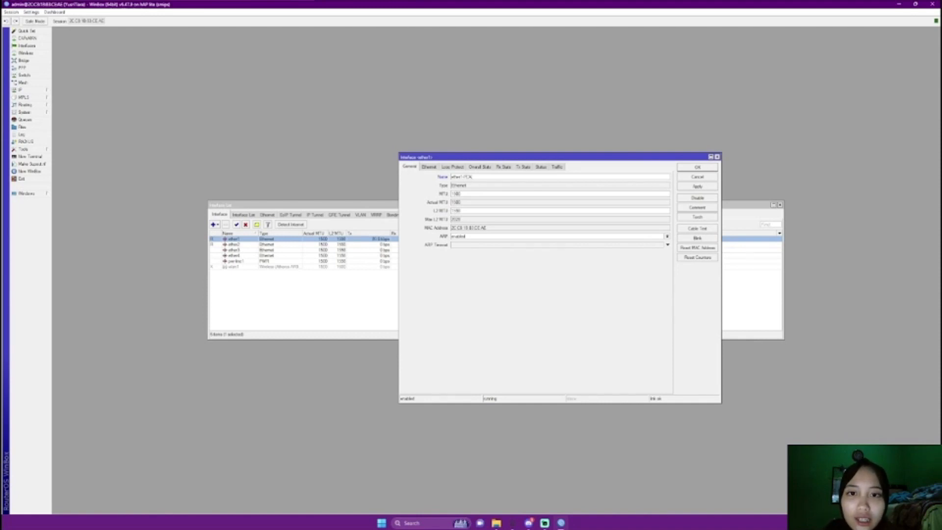
click(698, 186)
click(697, 167)
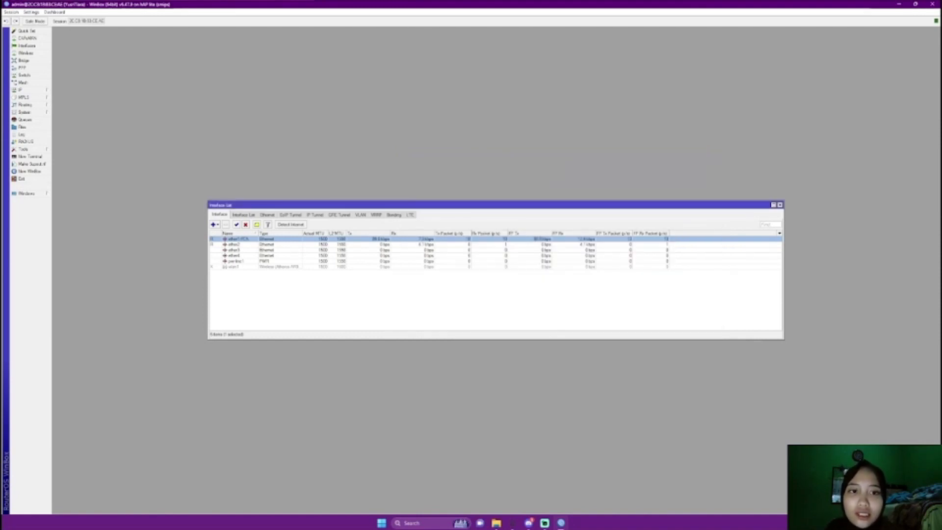
Rename ether2 to ether2-PCB and enable the wlan1 wireless interface
double_click(234, 244)
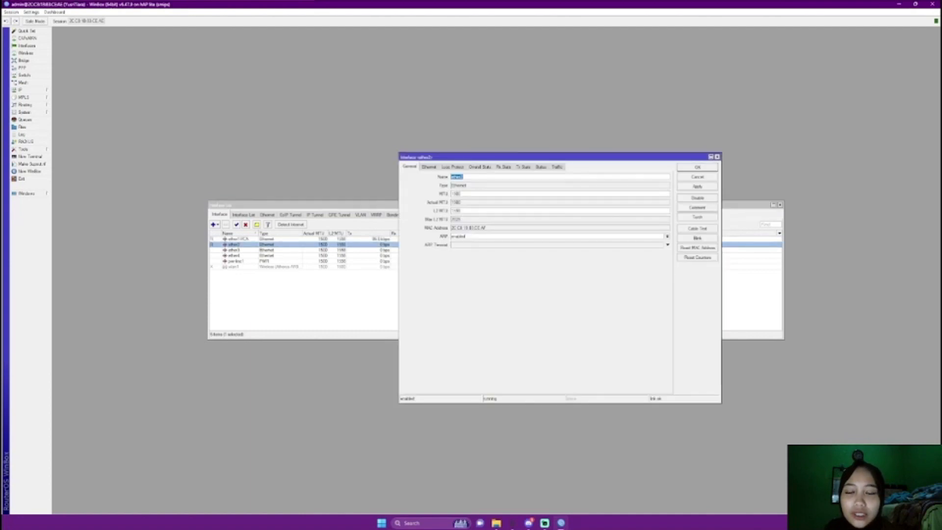
click(465, 177)
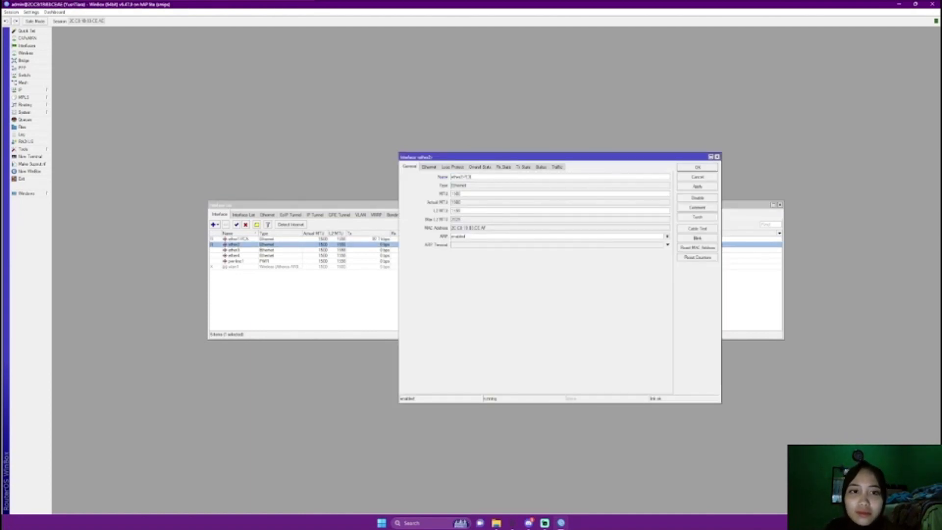
click(697, 187)
click(698, 167)
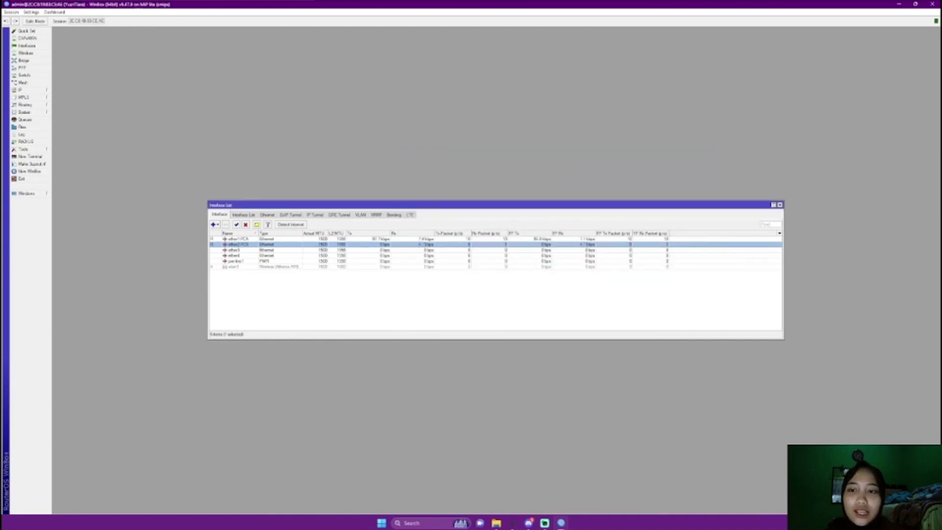
click(234, 266)
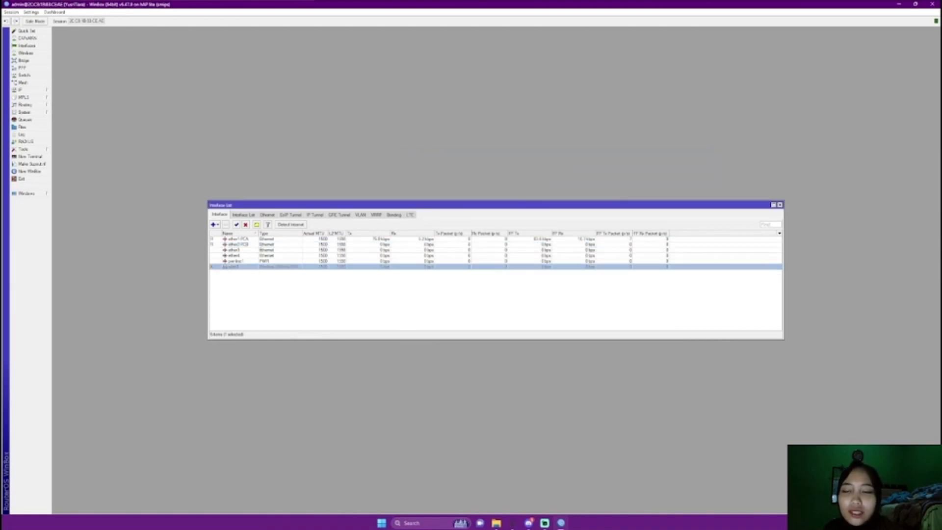
click(237, 224)
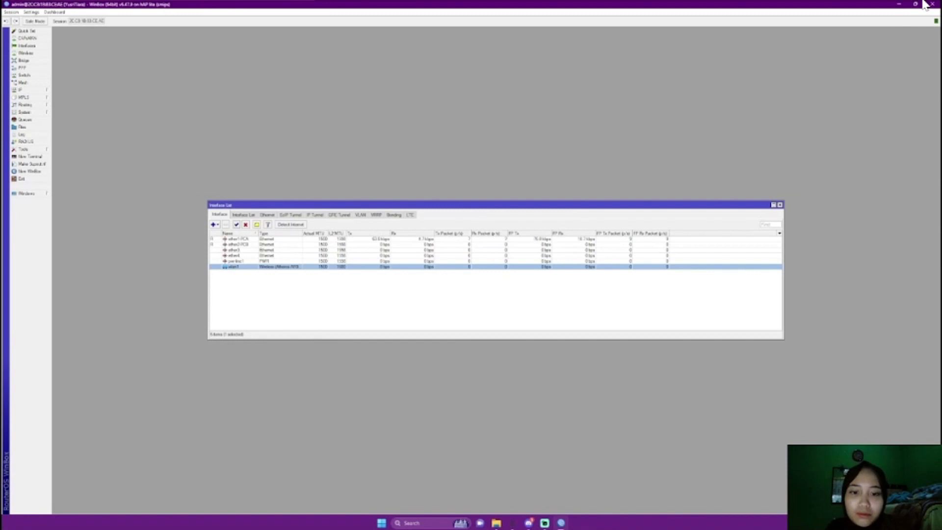
Add a new wireless security profile named PPPoE
click(26, 53)
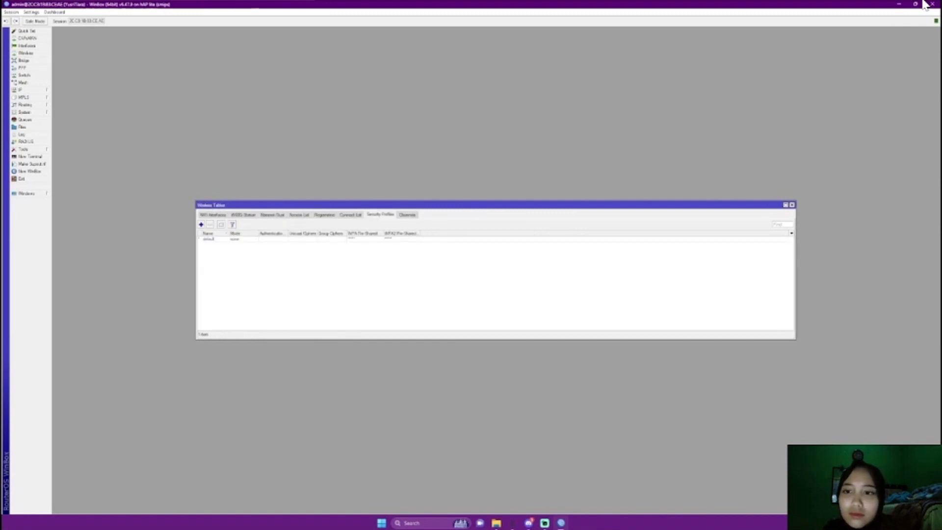
click(202, 224)
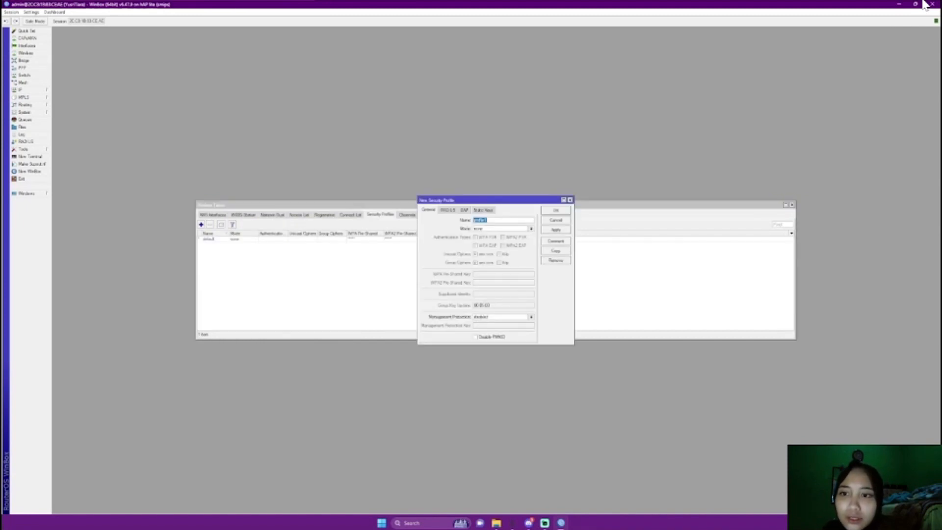
key(BackSpace)
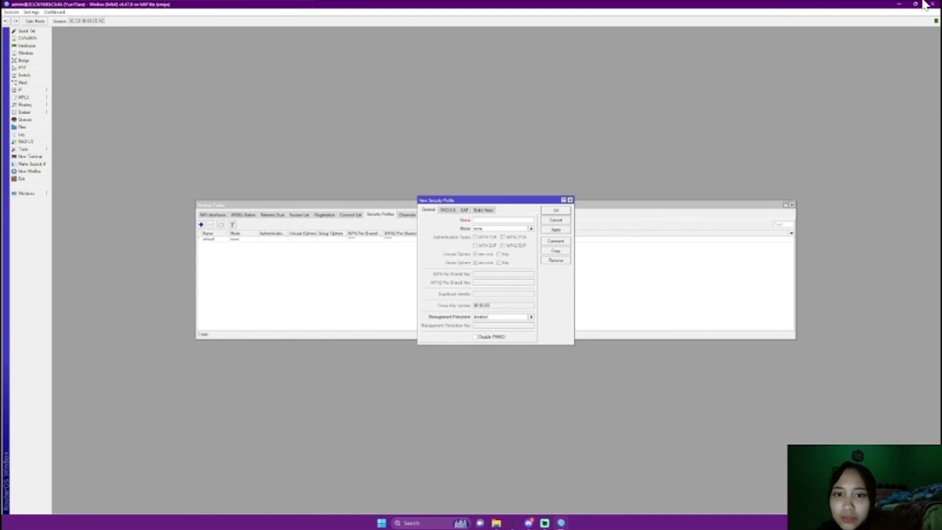
text(PPP-IC)
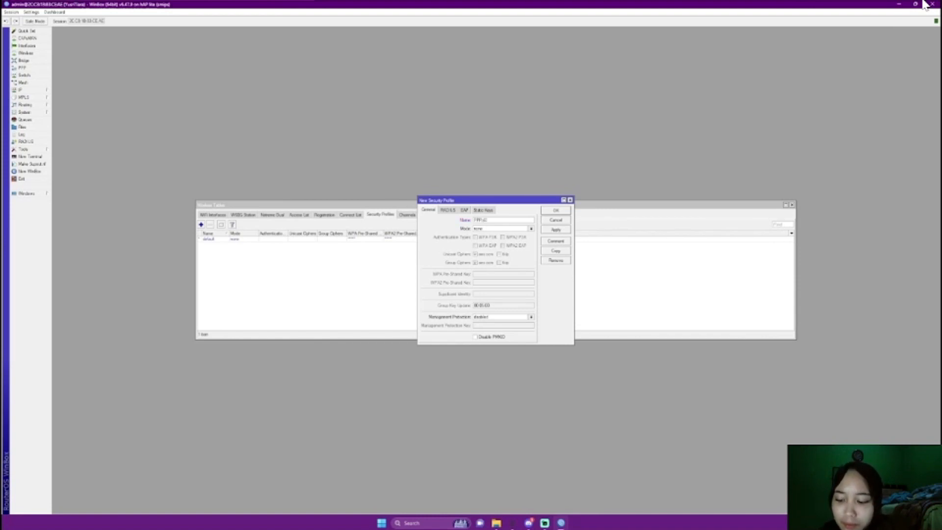
Give the PPPoE profile dynamic keys, WPA/WPA2 PSK, TKIP ciphers and a pre-shared key
click(531, 229)
click(490, 234)
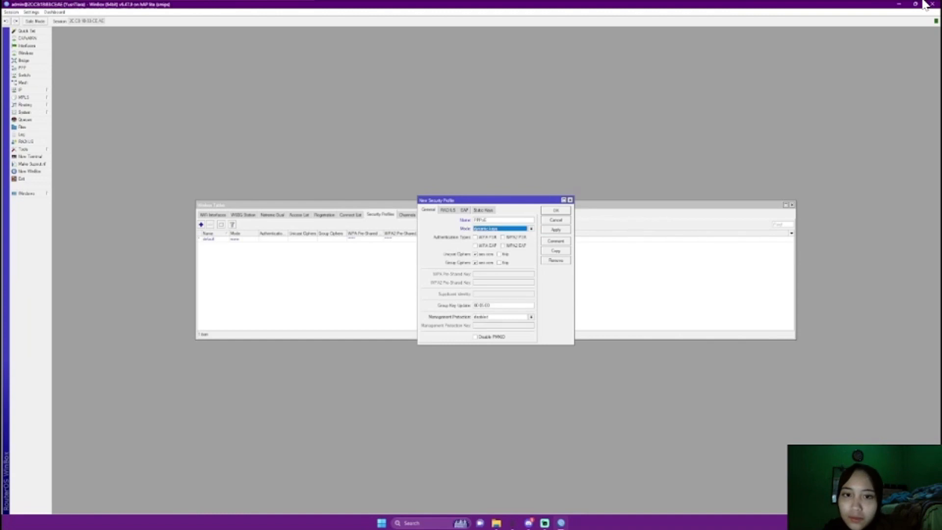
click(476, 237)
click(503, 237)
click(500, 255)
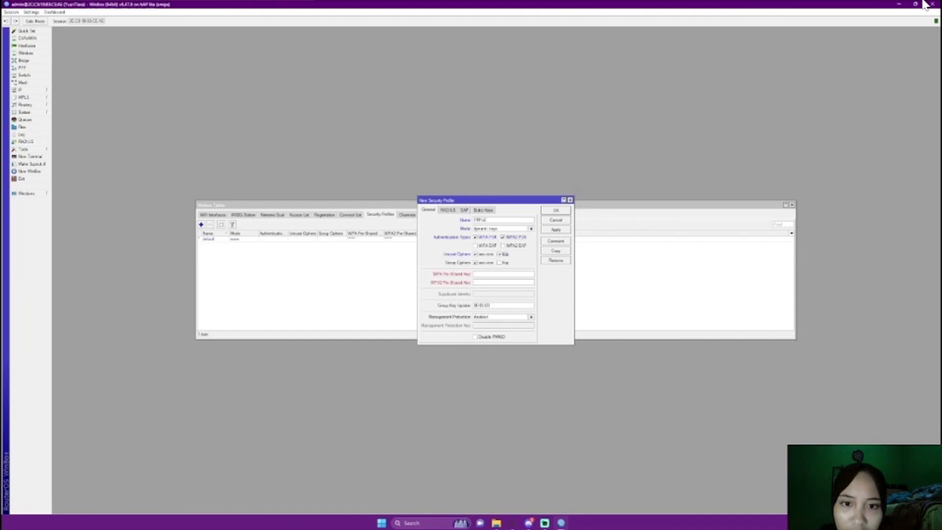
click(499, 263)
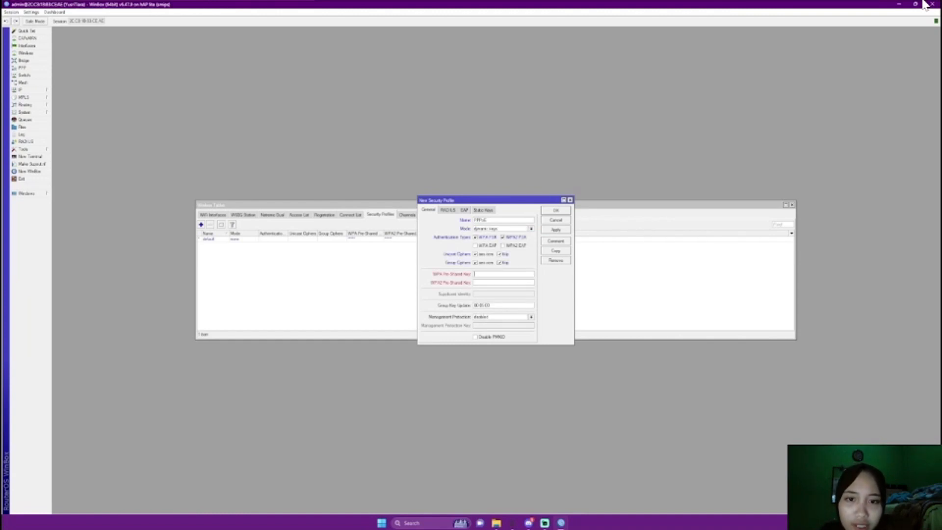
click(503, 274)
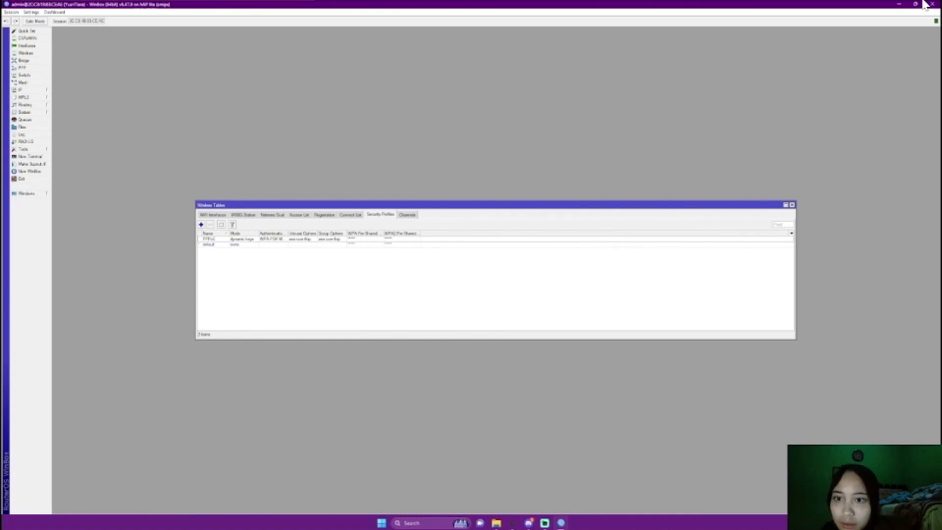
click(27, 45)
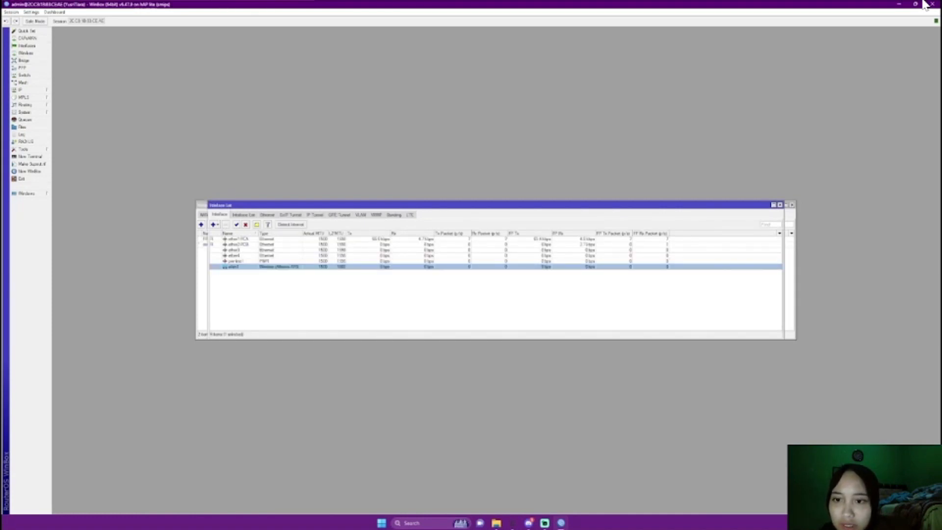
Assign the new security profile to wlan1 and apply it
double_click(234, 267)
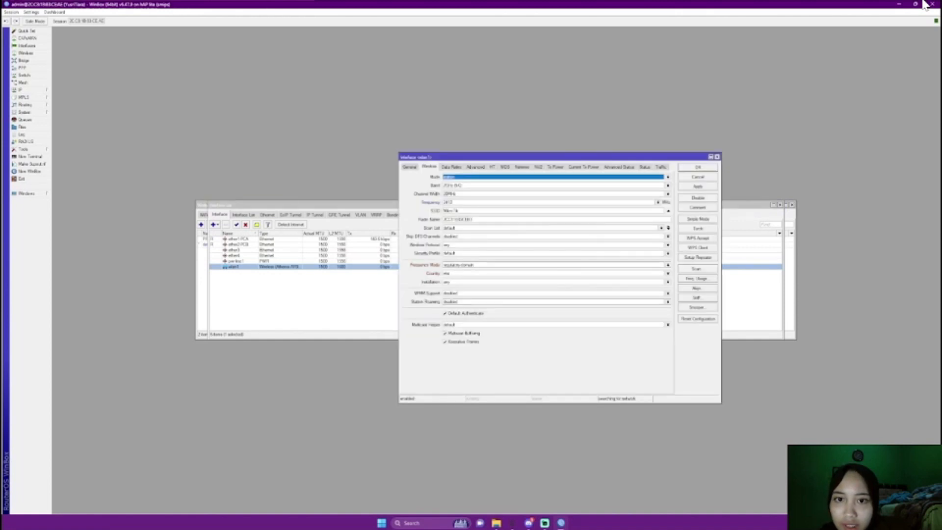
click(668, 253)
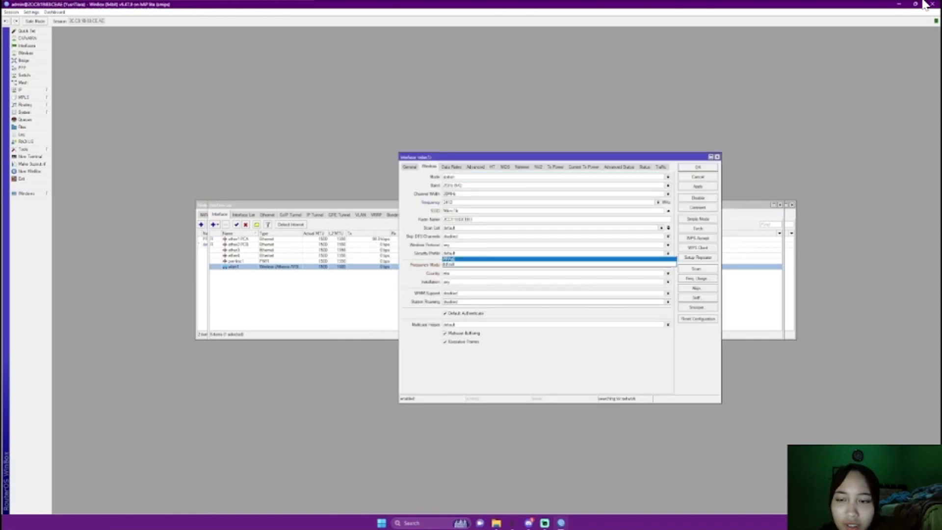
click(657, 259)
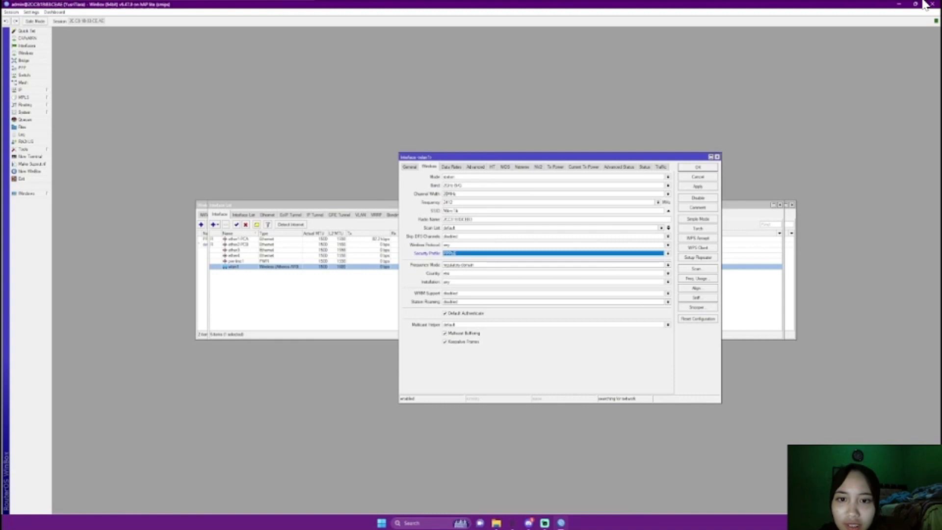
click(698, 186)
Scan for access points and connect wlan1 to the HOTSPOT network
click(696, 268)
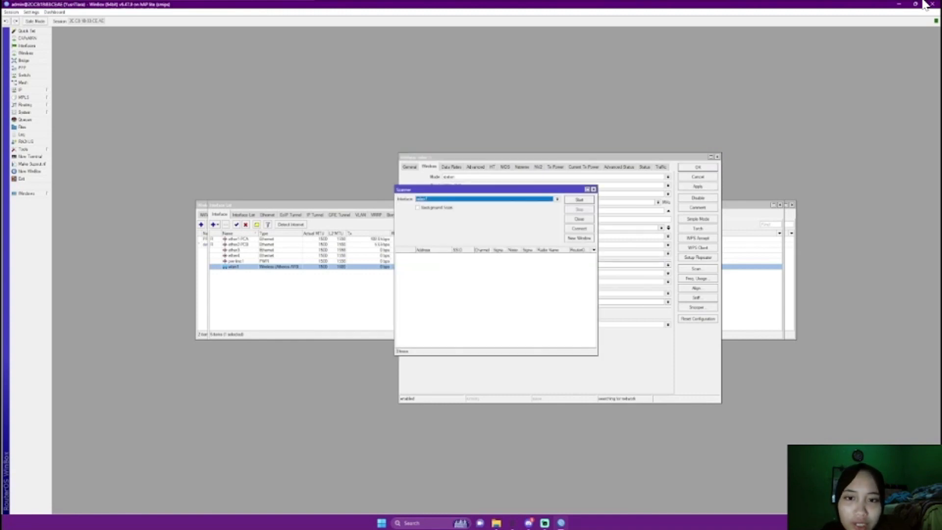
click(580, 200)
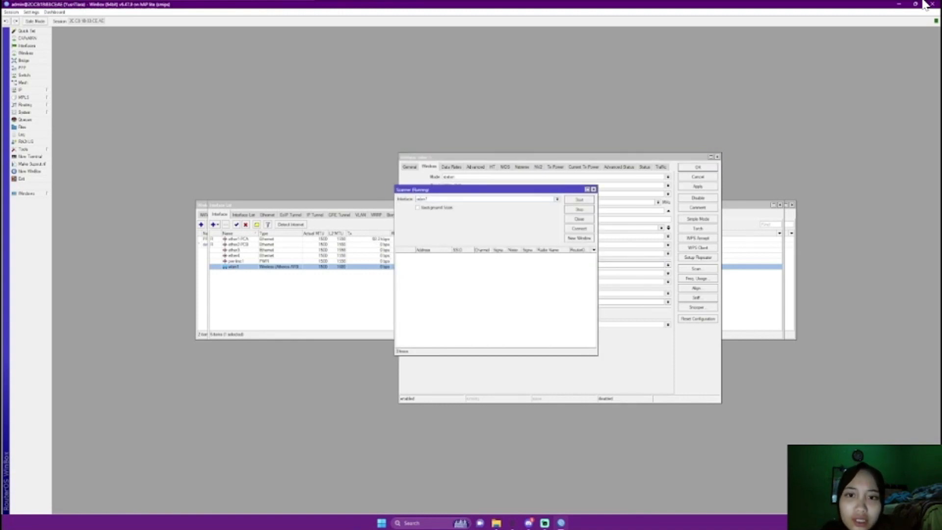
click(462, 256)
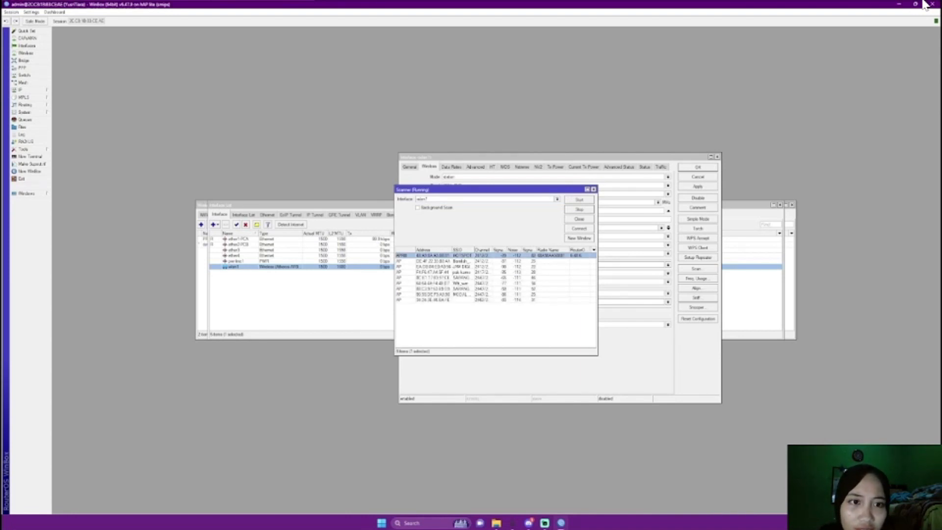
click(579, 228)
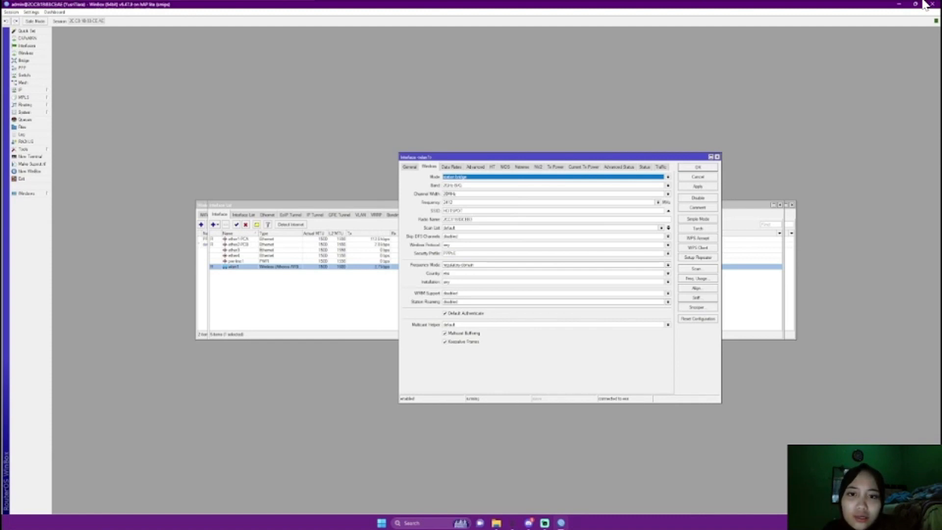
key(Return)
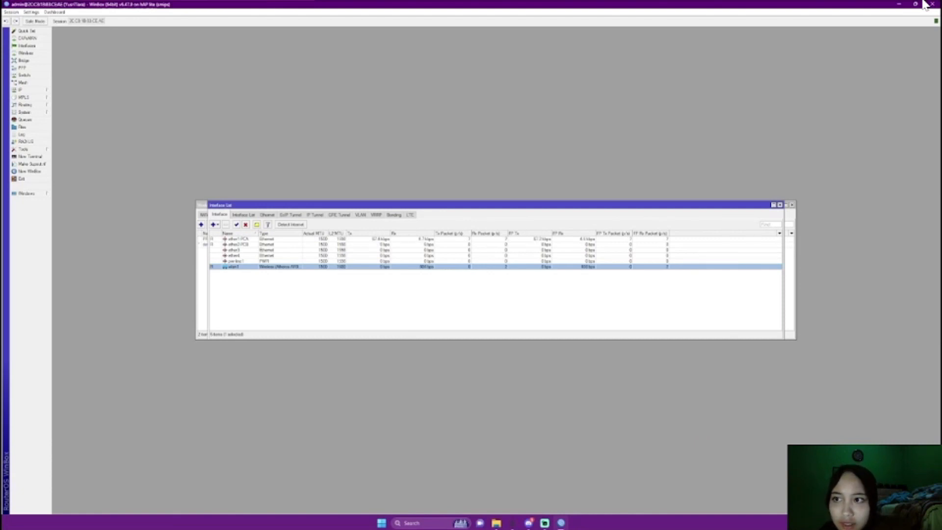
Add a DHCP client on wlan1 to obtain a 192.168.1.x address from the hotspot
click(21, 90)
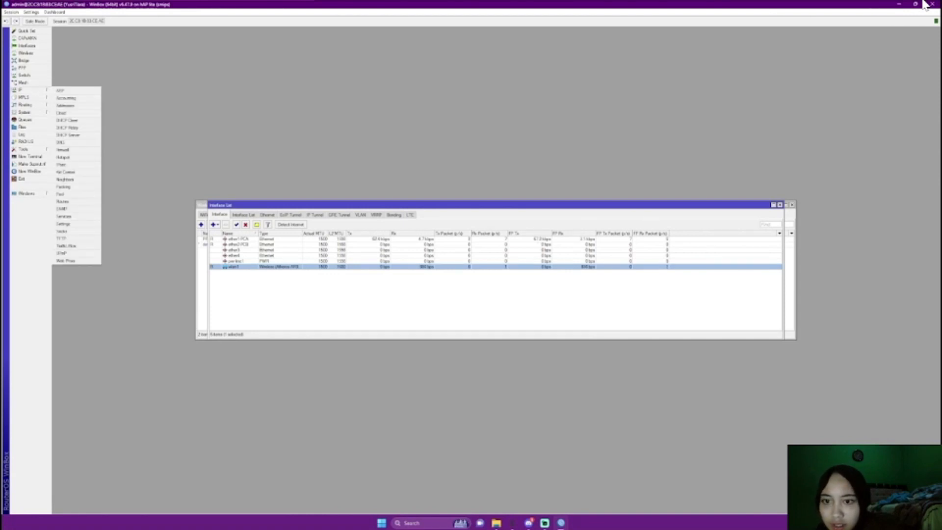
click(73, 119)
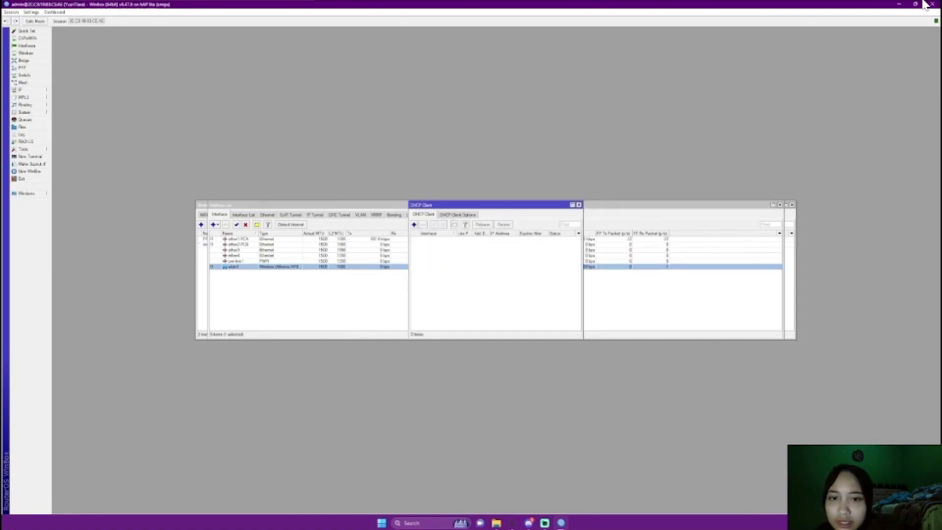
click(414, 225)
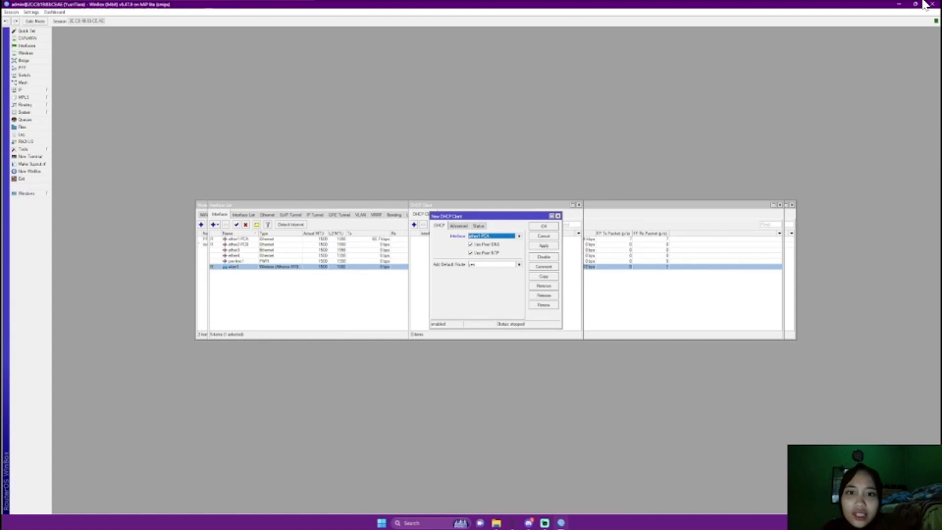
click(519, 236)
click(491, 267)
click(544, 246)
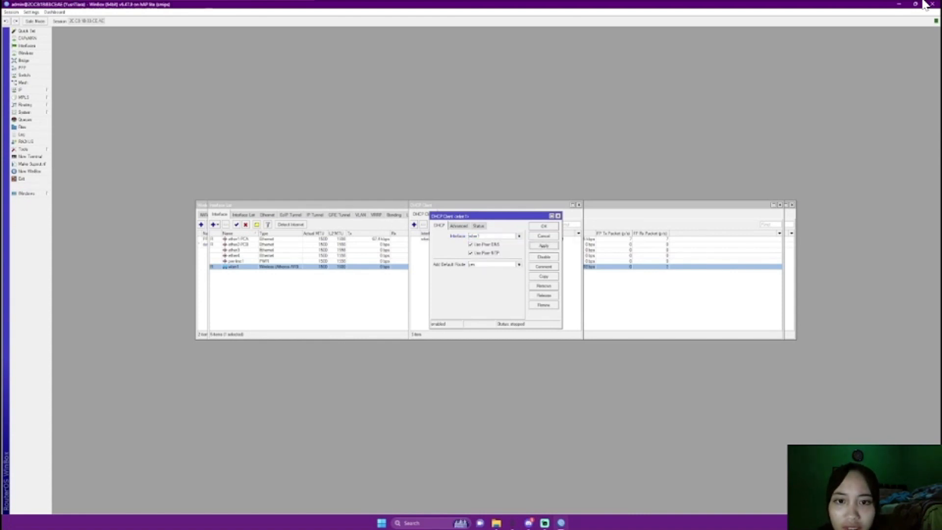
click(543, 226)
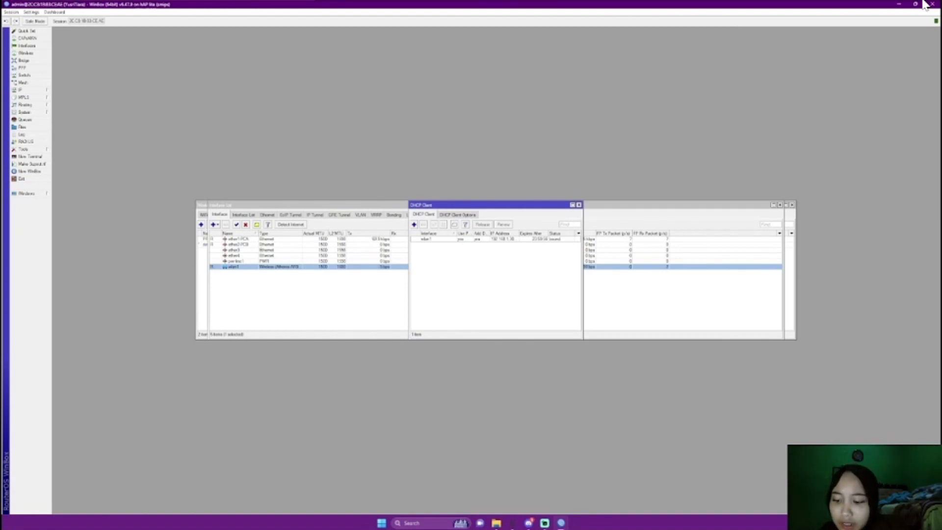
click(20, 90)
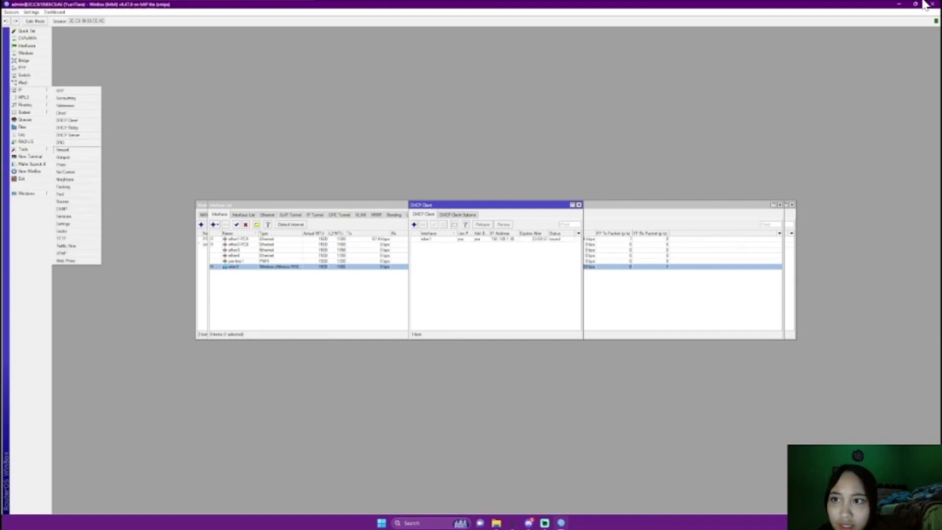
click(63, 150)
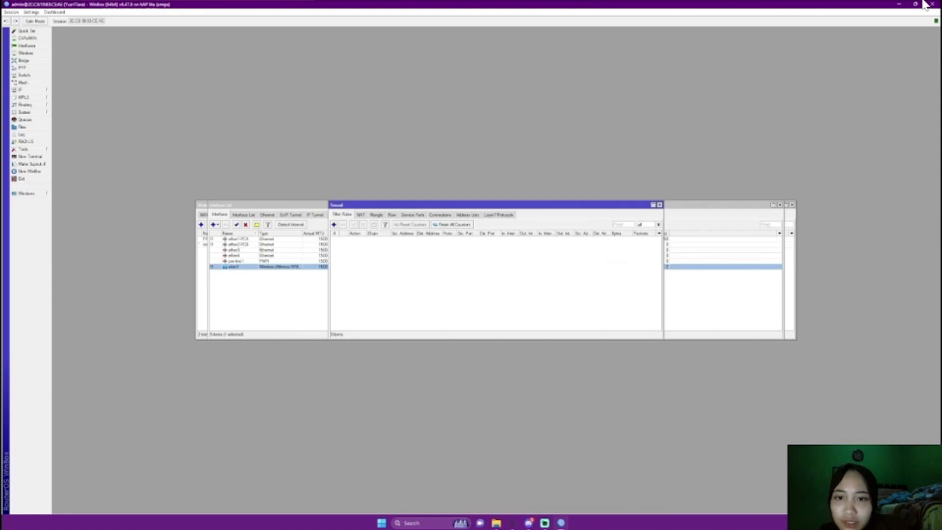
Add a srcnat NAT rule matching outgoing interface wlan1
click(334, 225)
click(558, 177)
click(361, 214)
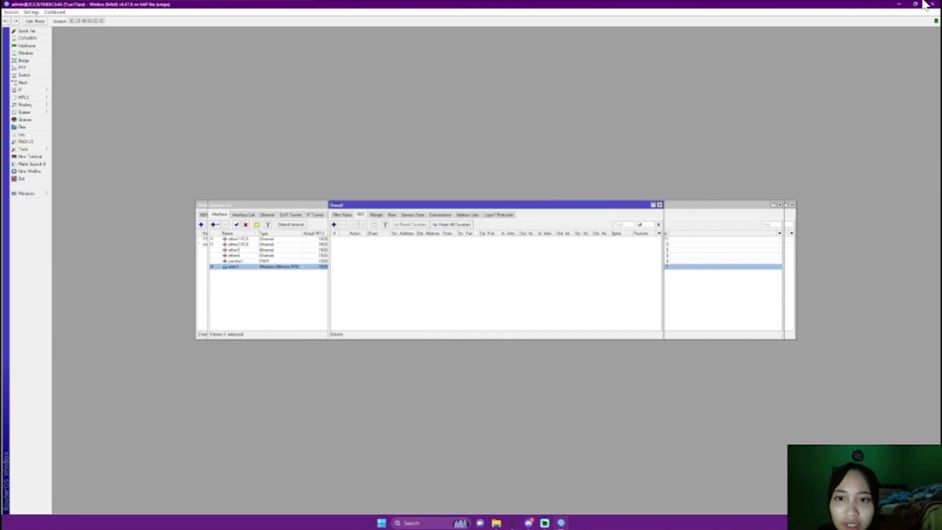
click(333, 225)
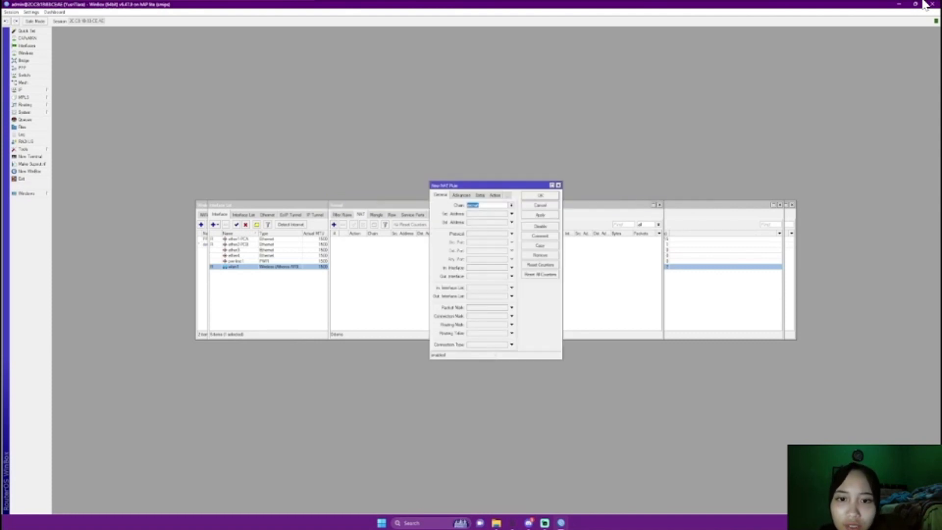
click(511, 276)
click(508, 276)
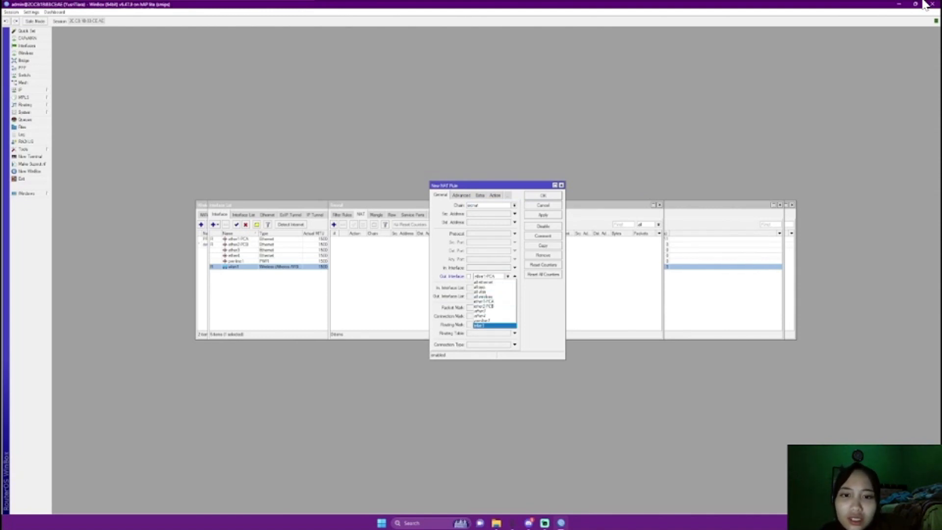
click(483, 326)
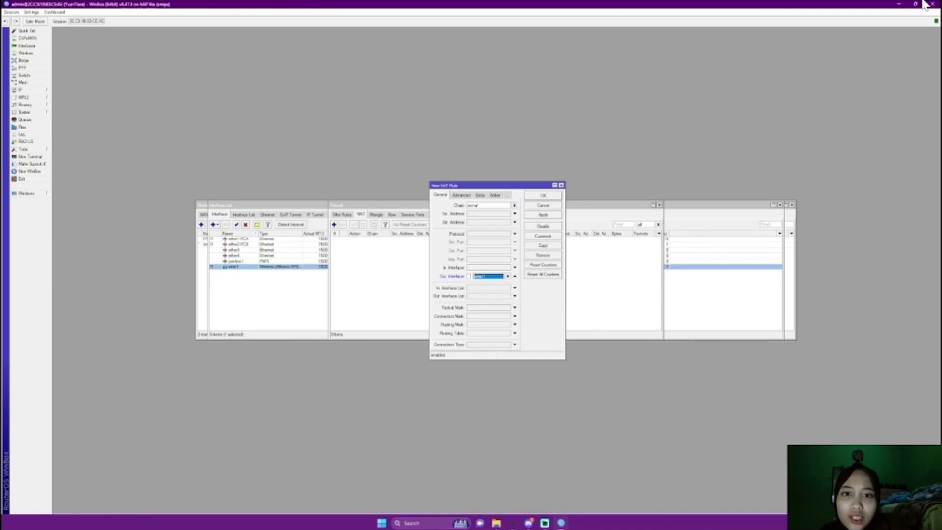
Set the NAT rule's action to masquerade and save it
click(495, 196)
click(515, 205)
click(484, 239)
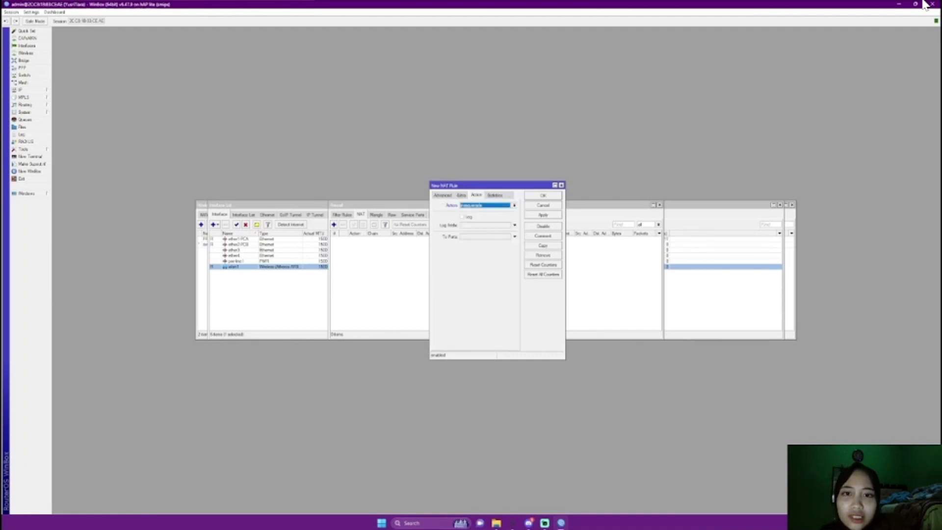
click(543, 215)
click(543, 195)
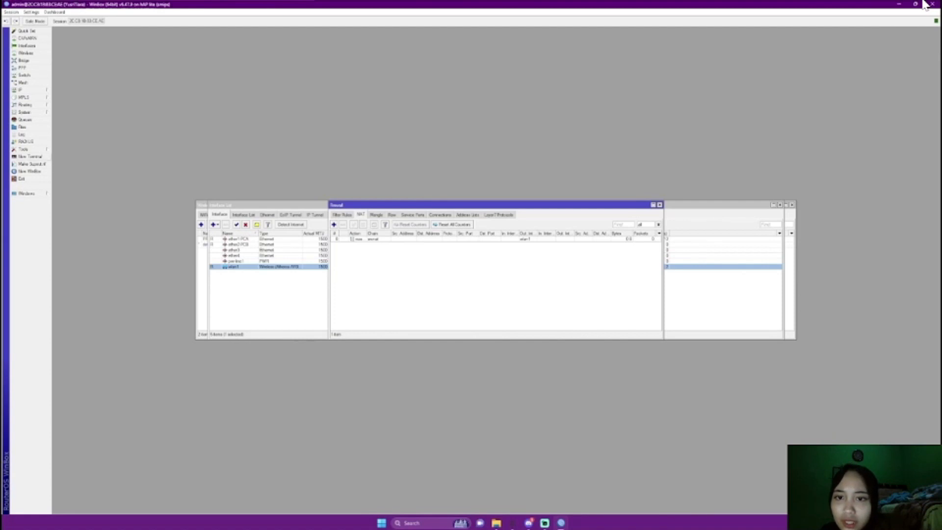
click(30, 157)
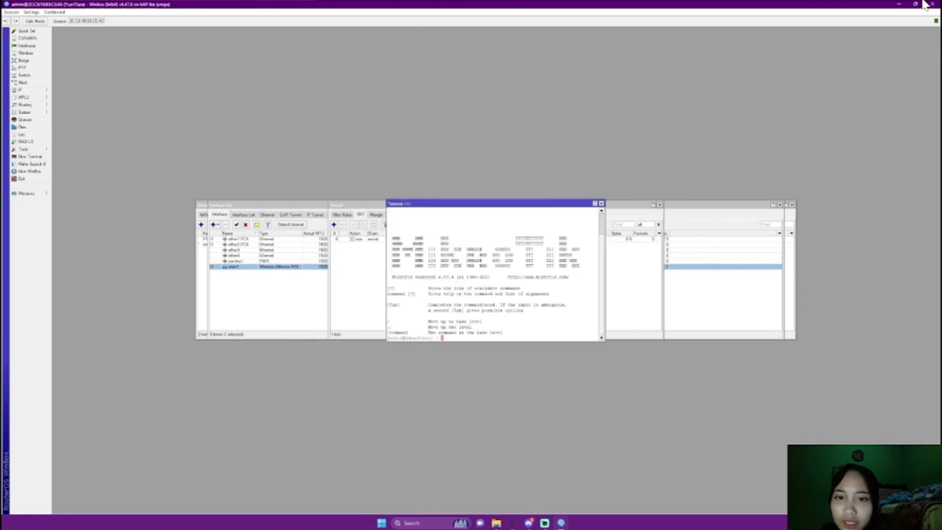
Ping the gateway 192.168.1.1 from the terminal and stop it with Ctrl+C
text(ip f)
key(BackSpace)
key(BackSpace)
key(BackSpace)
key(BackSpace)
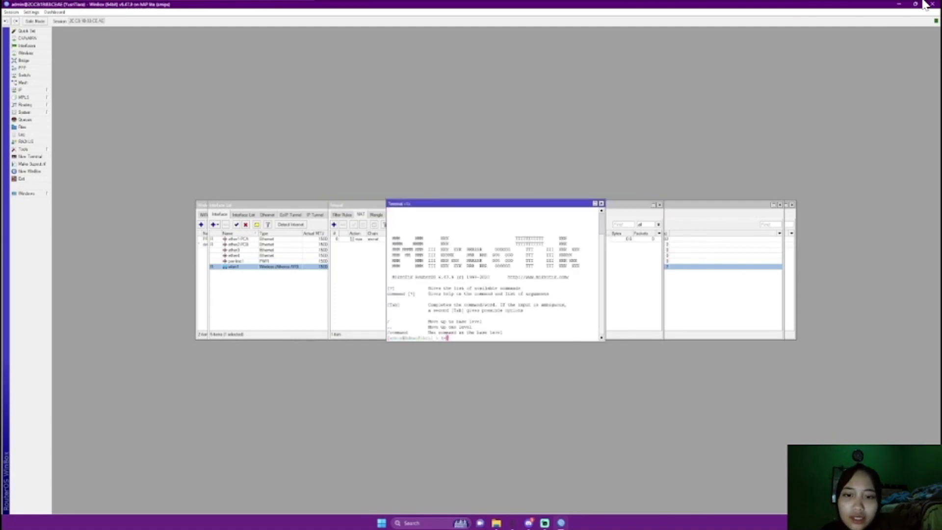
text(ping )
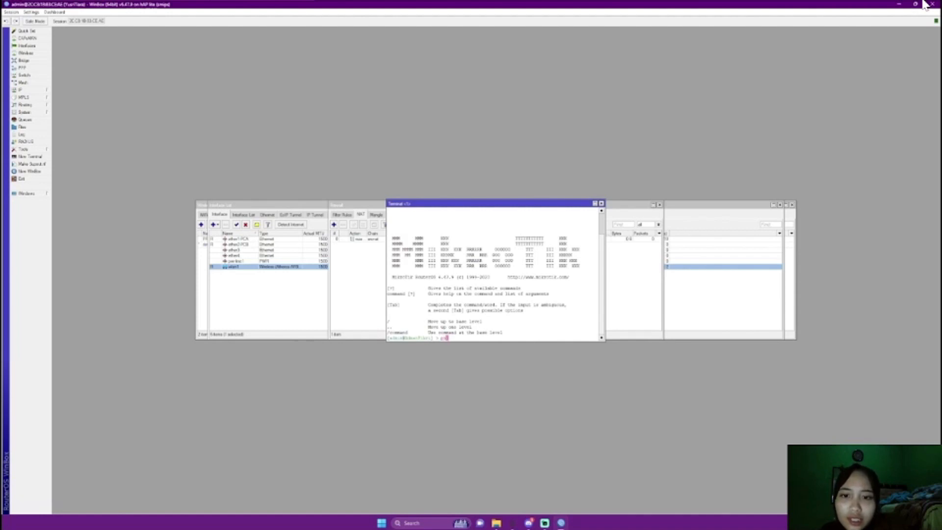
text(192.1)
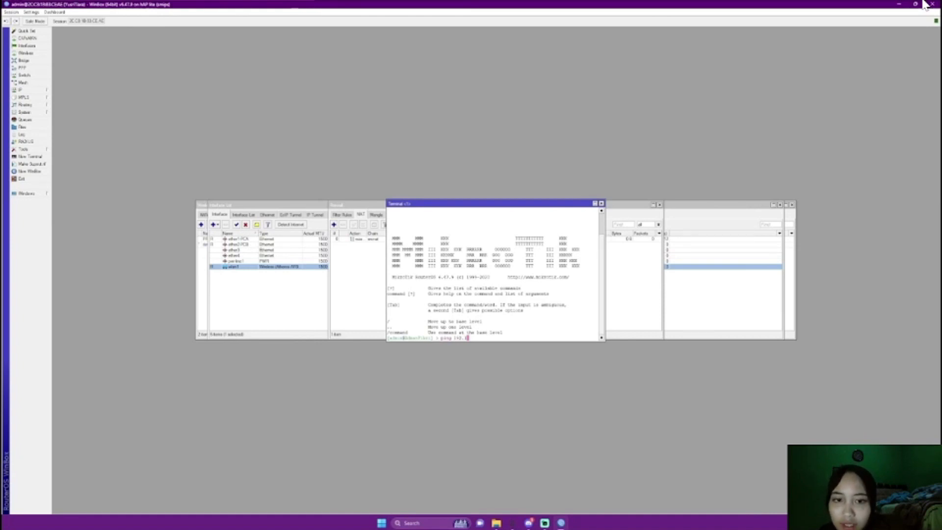
text(68)
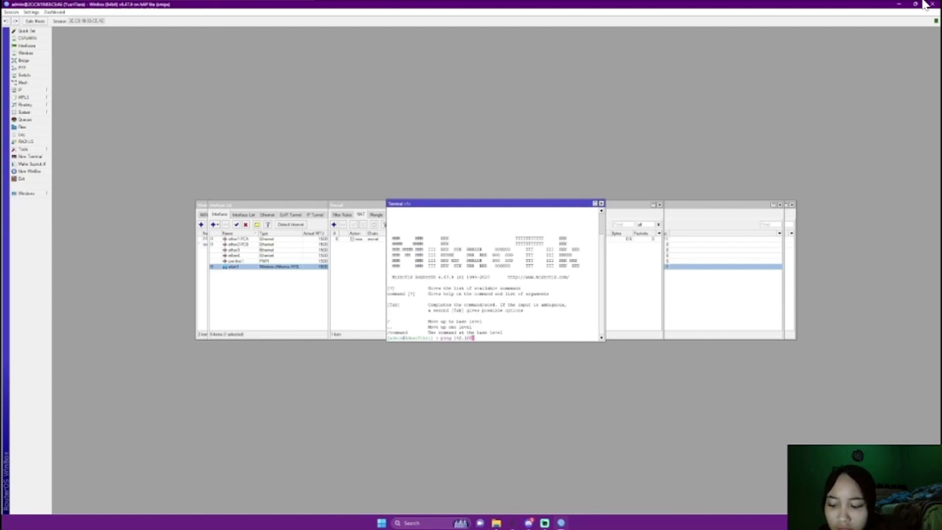
text(.1.1)
key(Return)
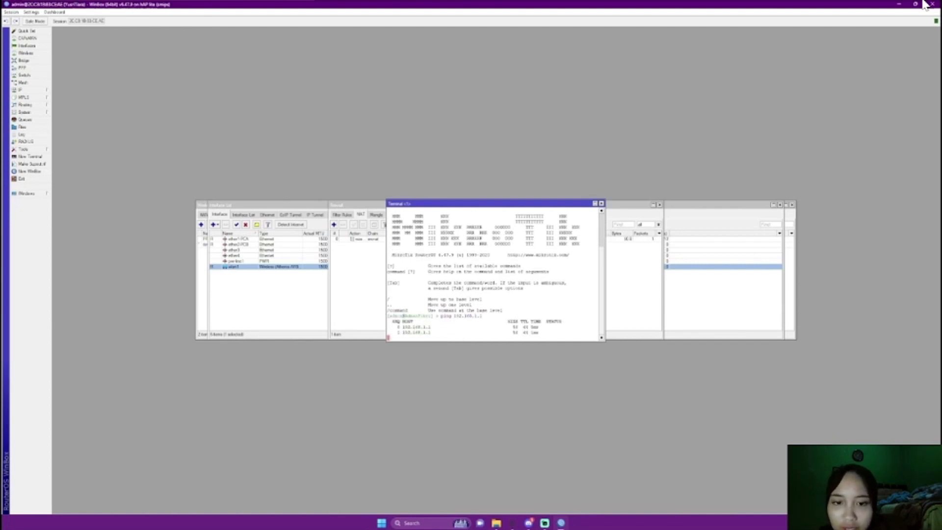
key(ctrl+c)
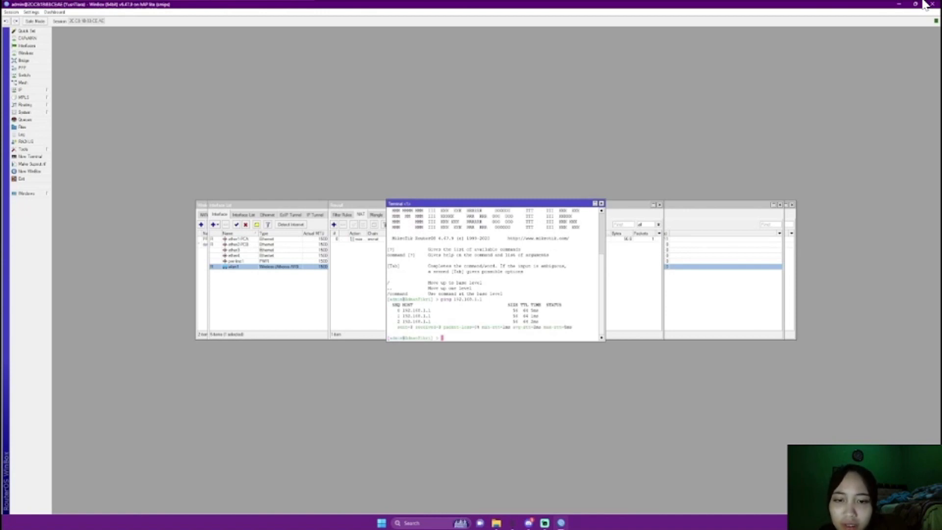
Ping google.com to confirm the router reaches the internet
text(ping )
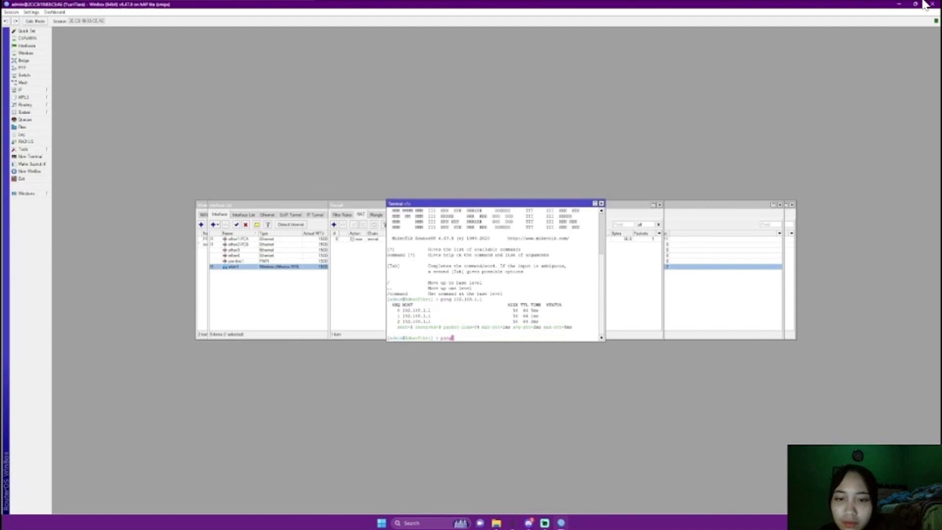
text(google)
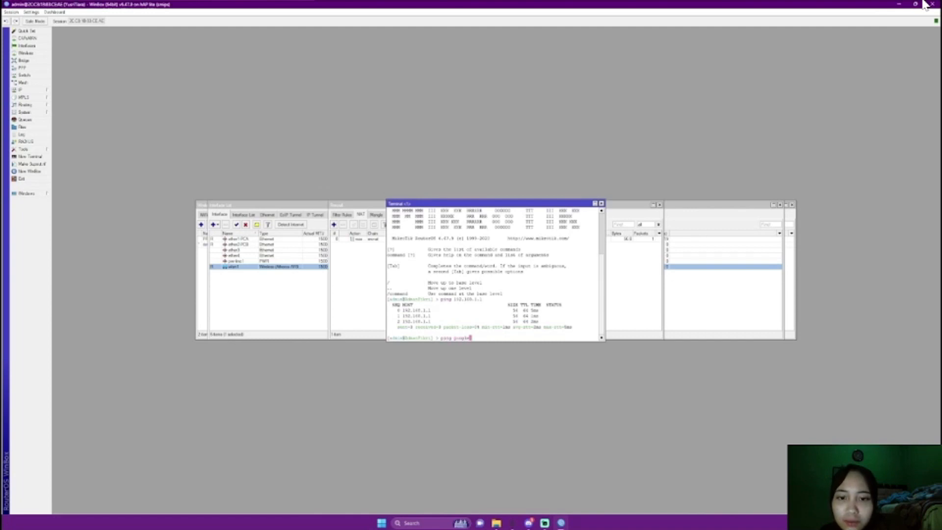
text(.com)
key(Return)
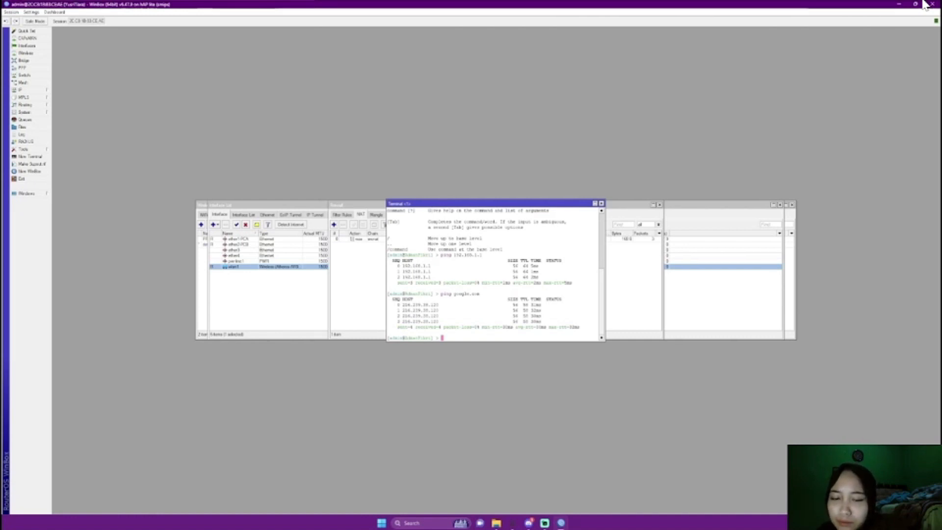
click(25, 61)
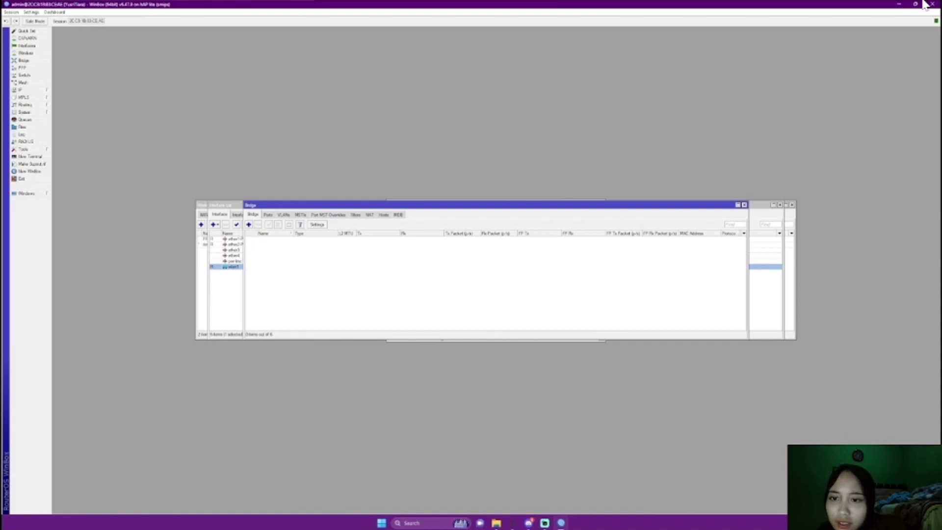
Create a bridge named Bridge-PPPoE, then start a new entry under its Ports
click(249, 224)
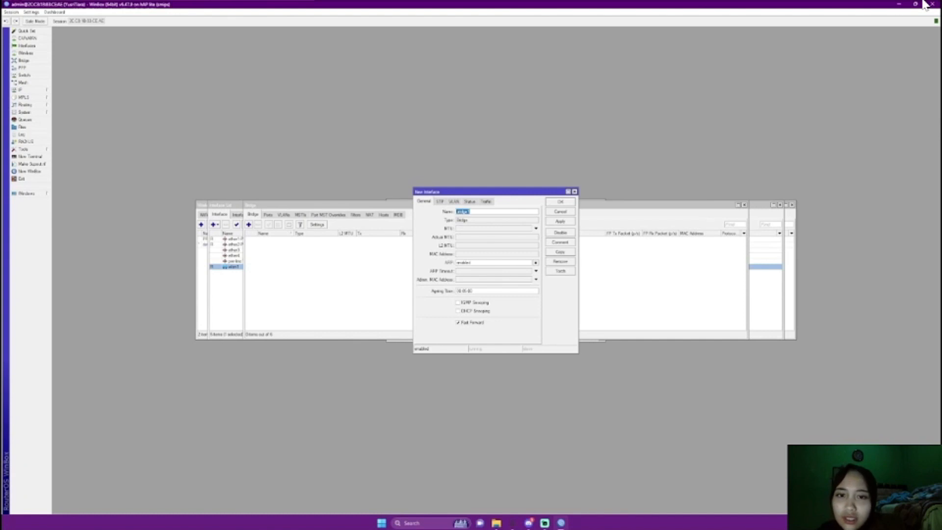
click(458, 212)
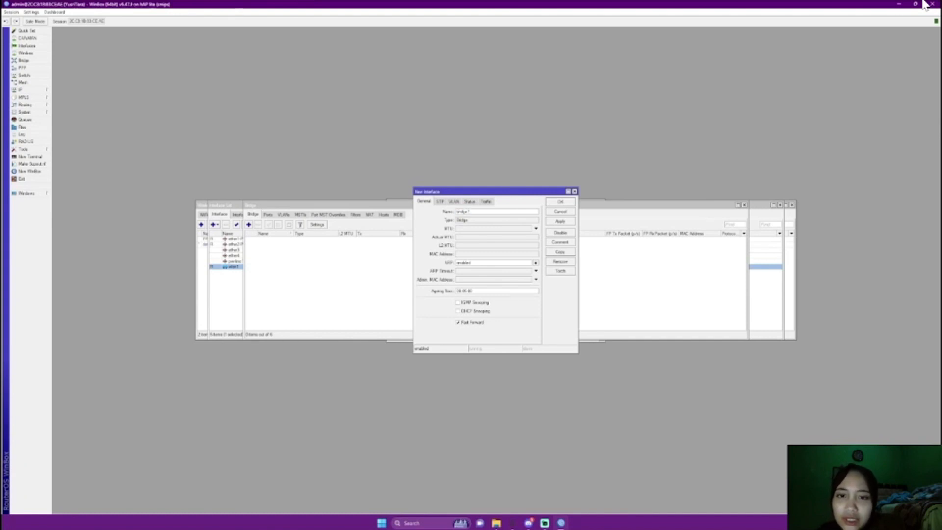
key(BackSpace)
text(B)
key(BackSpace)
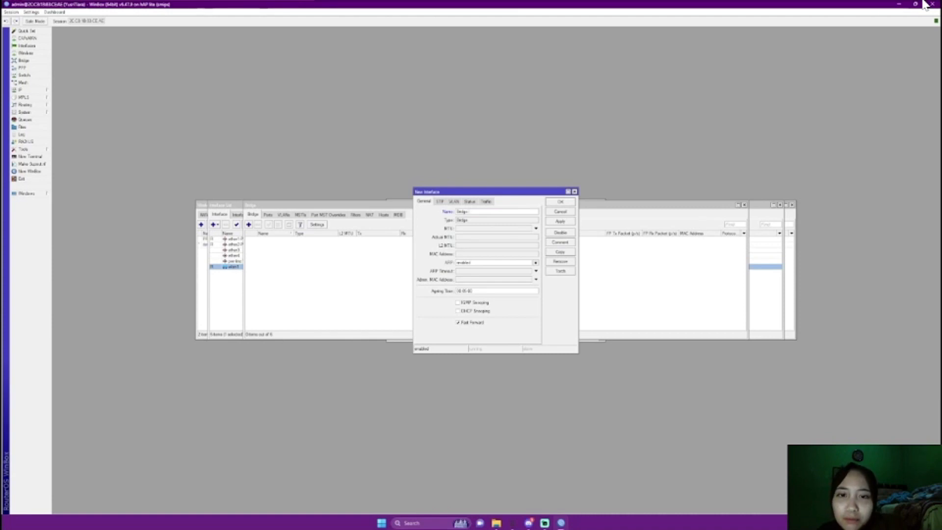
text(-PPPoE)
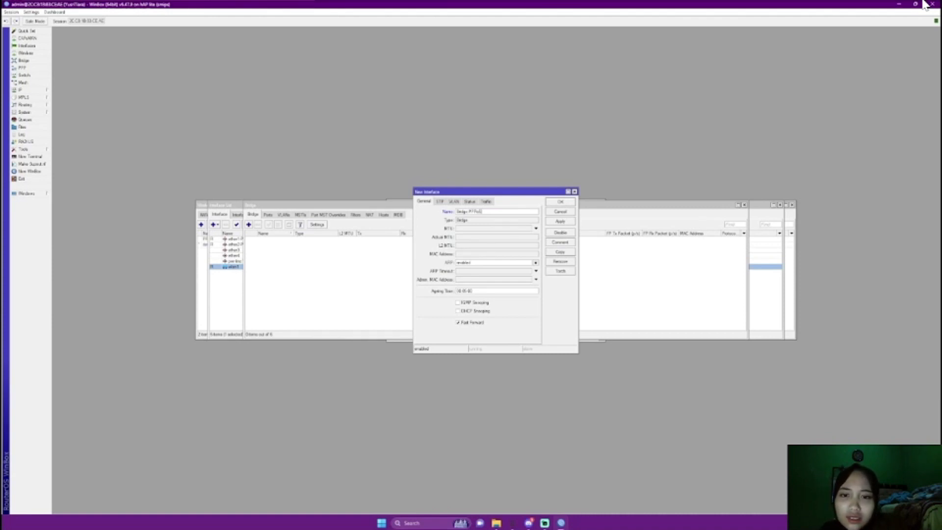
click(560, 221)
click(561, 202)
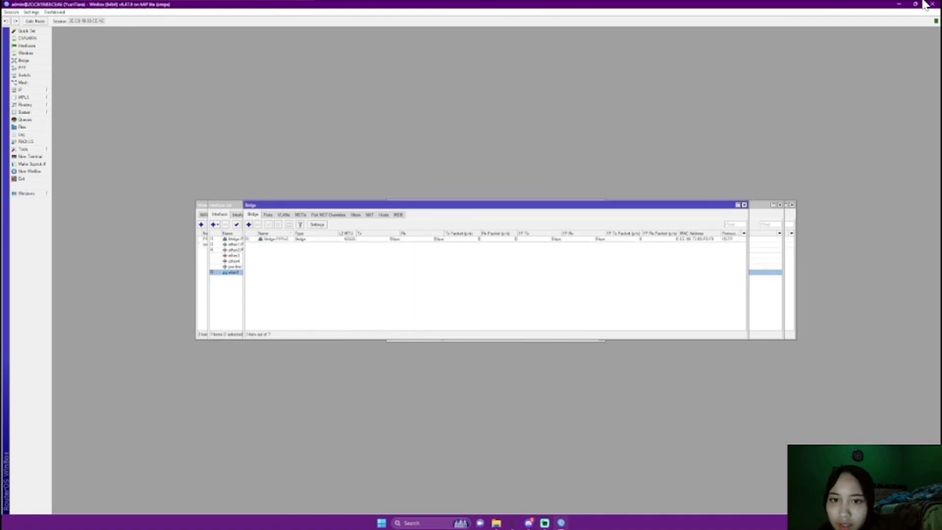
click(268, 214)
click(249, 225)
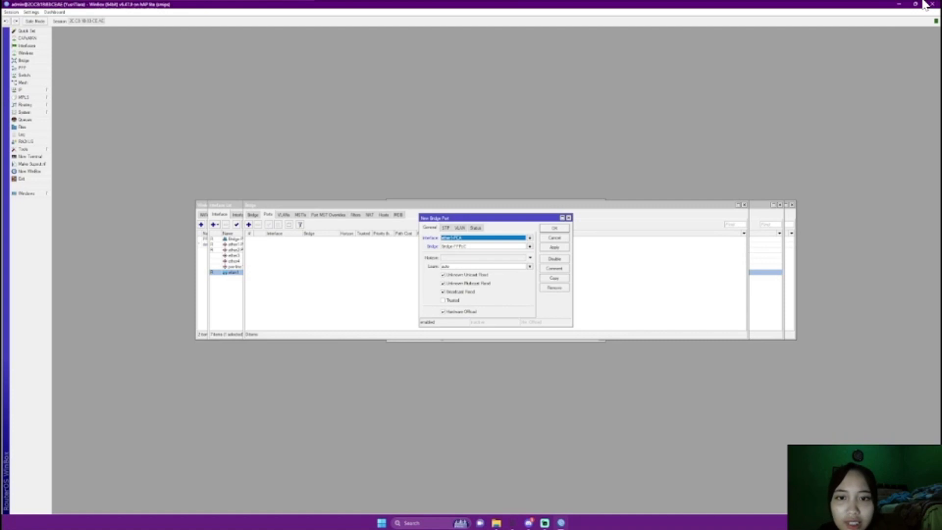
Add ether1-PCA as a port of Bridge-PPPoE
click(530, 237)
click(471, 253)
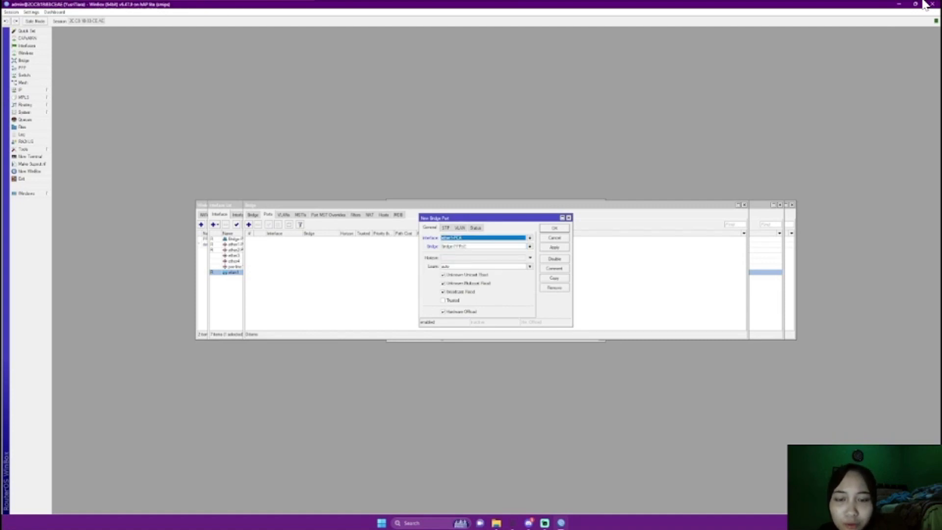
click(555, 248)
click(555, 228)
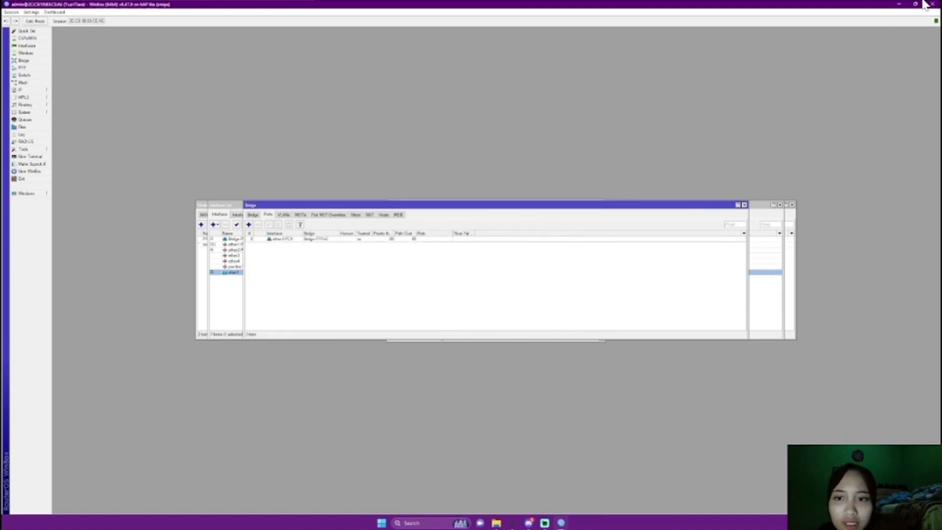
Add ether2-PCB as a second Bridge-PPPoE port
click(248, 224)
click(530, 238)
click(471, 259)
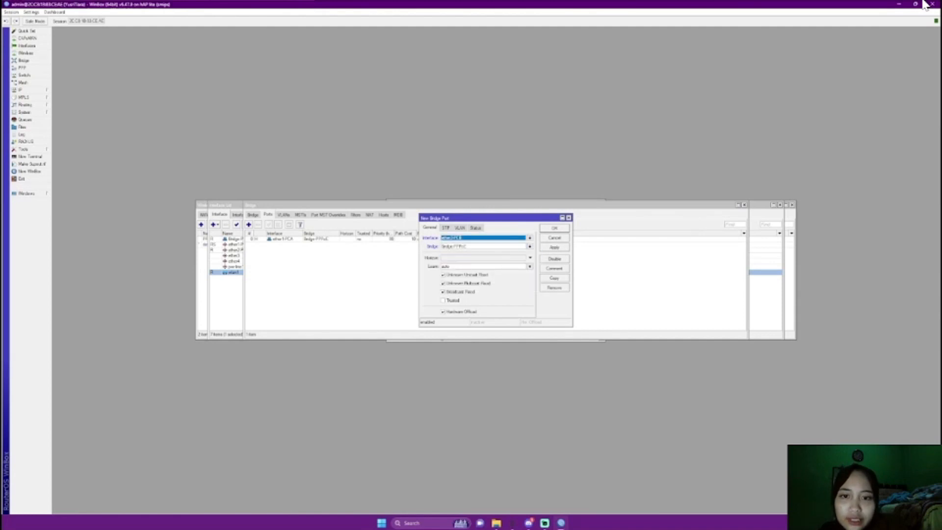
click(555, 247)
click(554, 228)
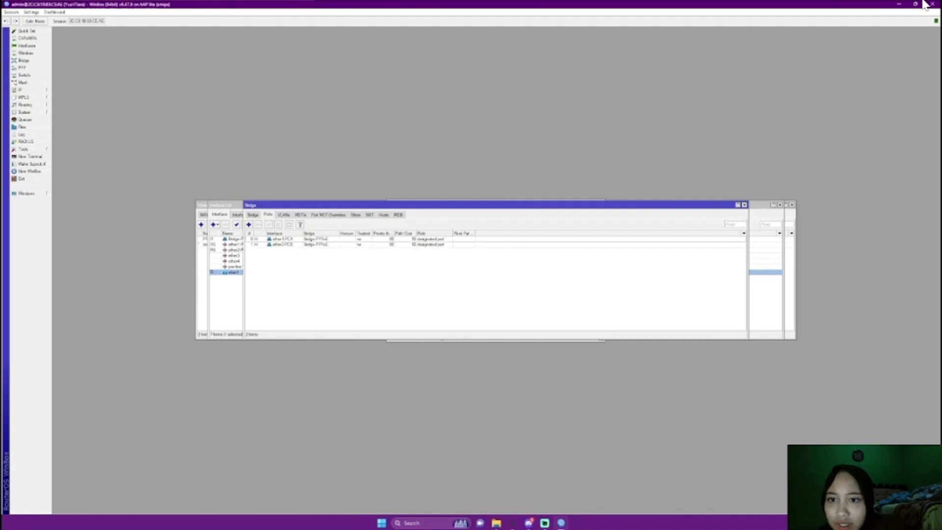
Open the PPP window and show its PPPoE Servers list
click(23, 67)
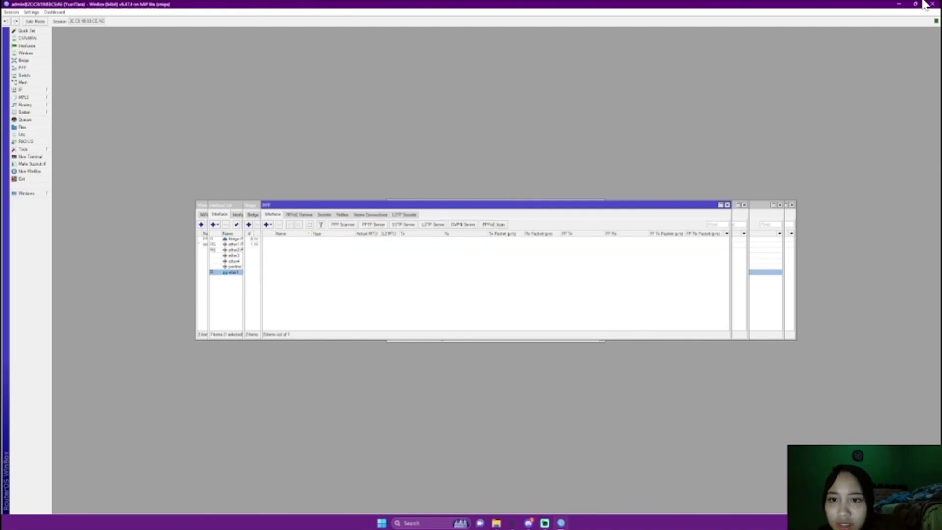
drag(314, 204, 295, 138)
click(279, 148)
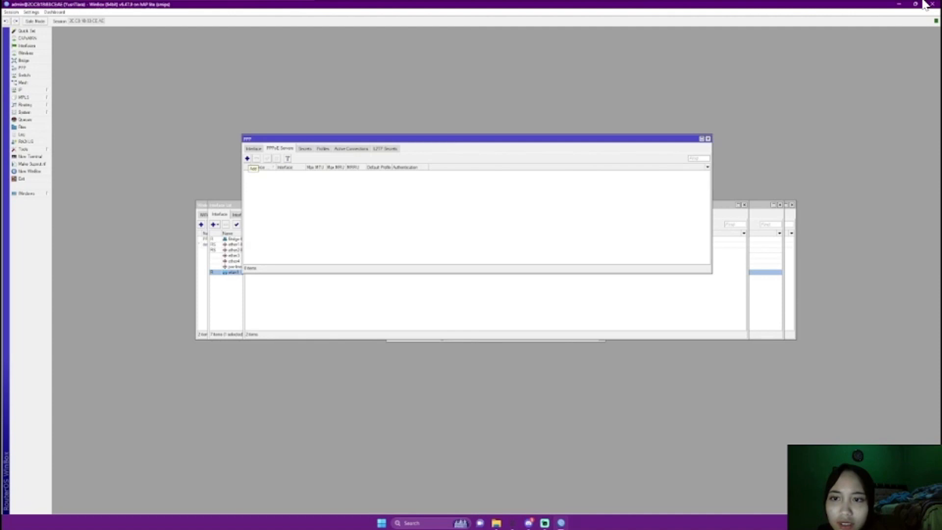
Add PPPoE service 'PPPoE' on Bridge-PPPoE with One Session Per Host, then view PPP Secrets
click(247, 158)
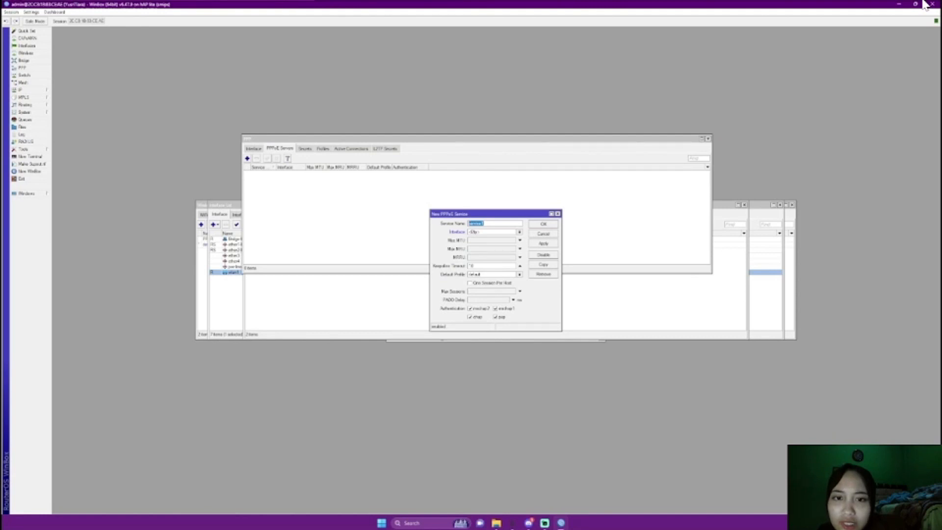
key(BackSpace)
text(PPP)
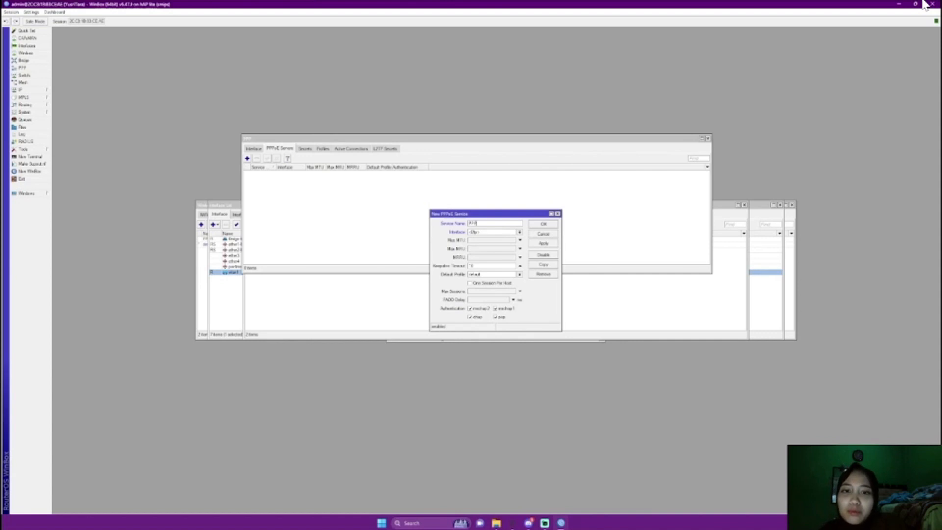
text(oE)
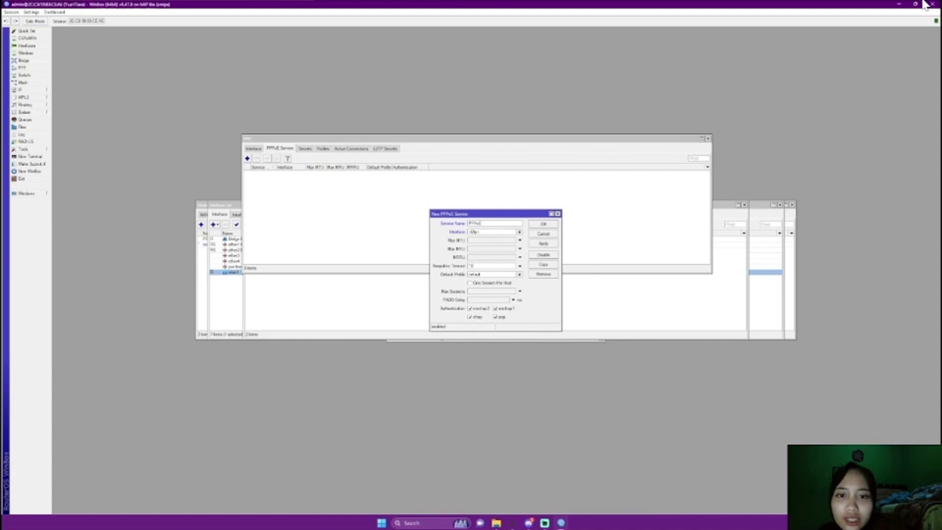
key(Tab)
key(Down)
key(Down)
key(Return)
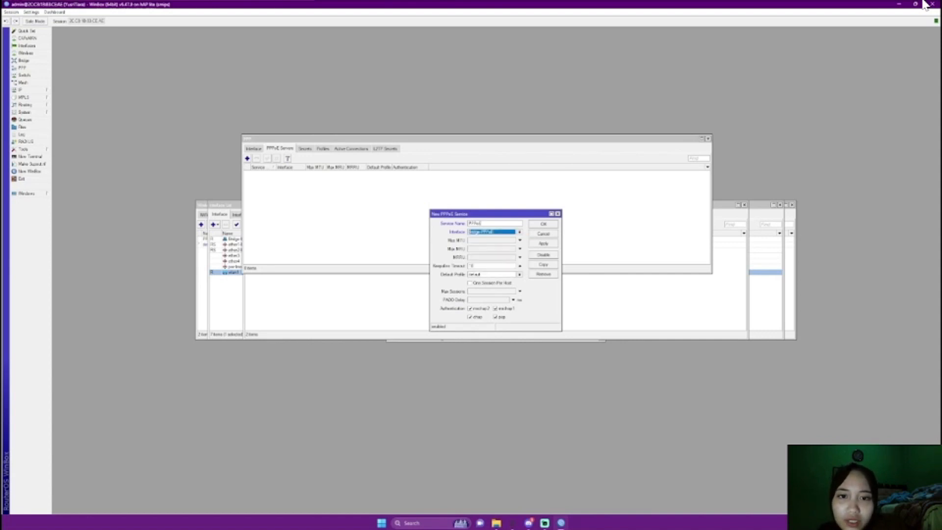
key(Tab)
key(Tab)
key(Tab)
key(space)
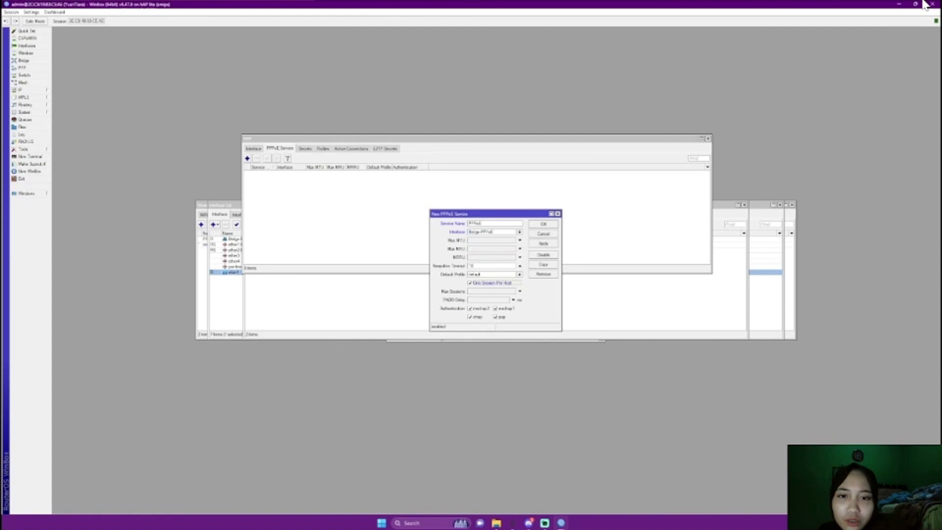
key(Return)
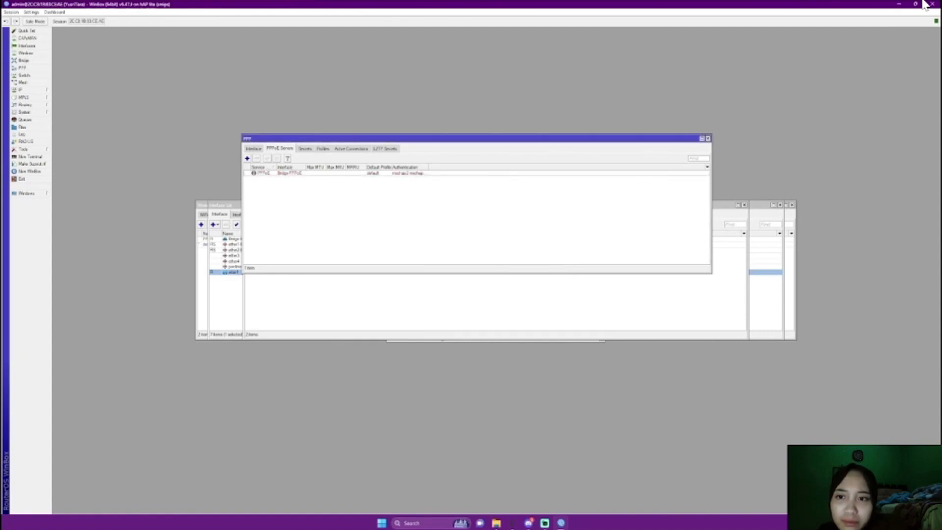
key(ctrl+Tab)
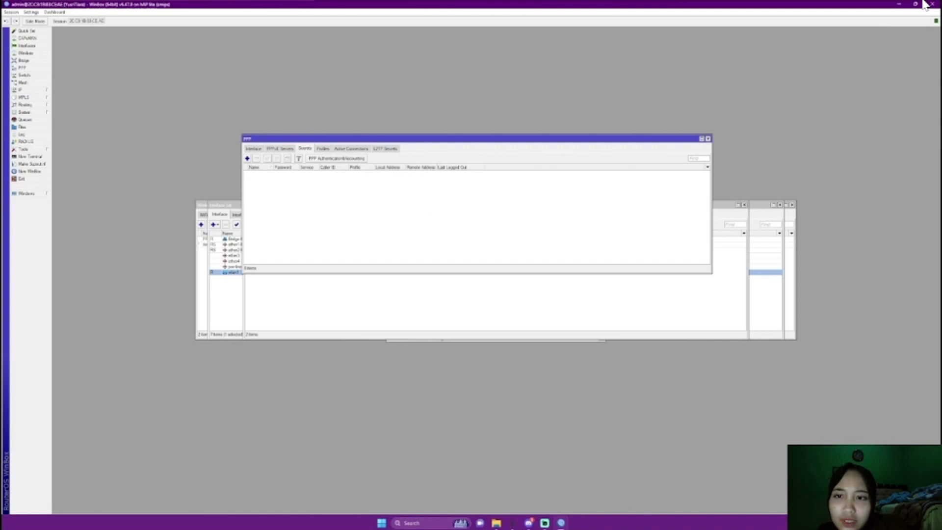
Add a PPP secret named PCA with service pppoe and the default profile
key(Insert)
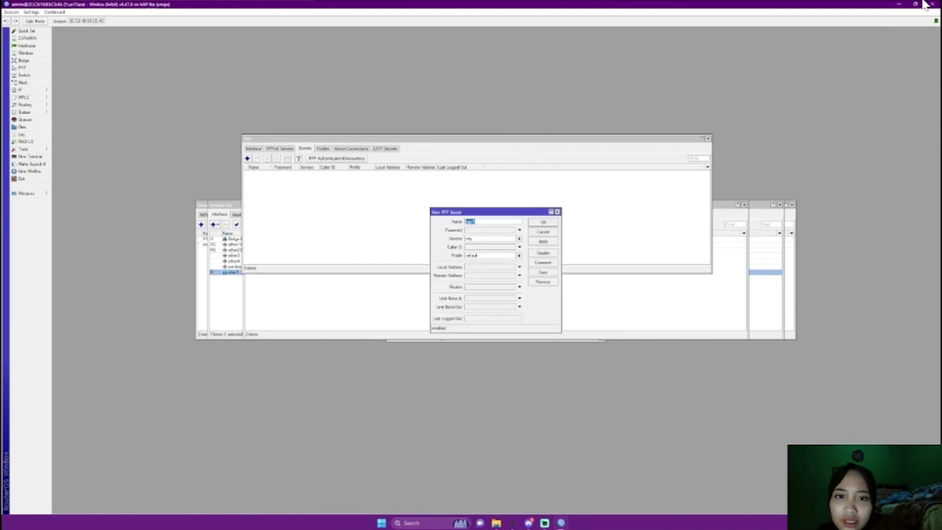
key(BackSpace)
text(PCA)
key(Tab)
key(Tab)
key(Down)
key(Down)
key(Down)
key(Down)
key(Down)
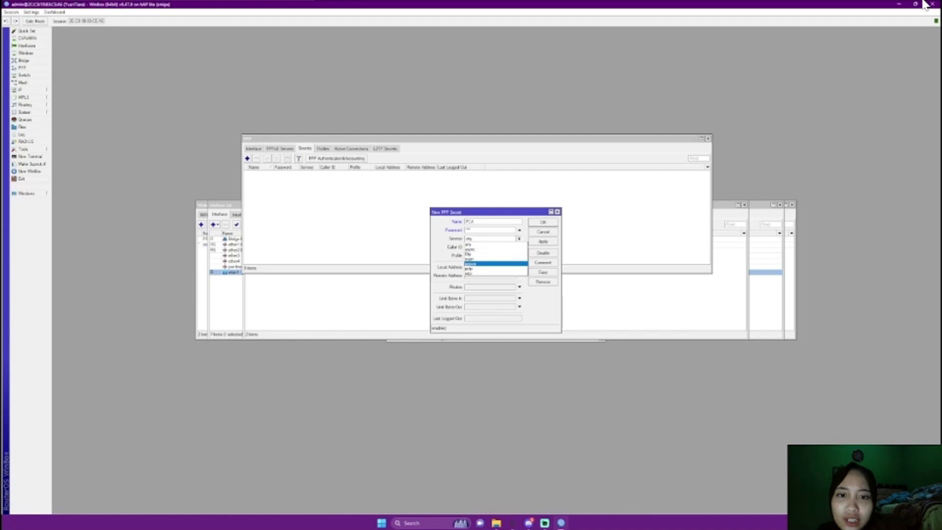
key(Return)
key(Tab)
key(Tab)
key(Down)
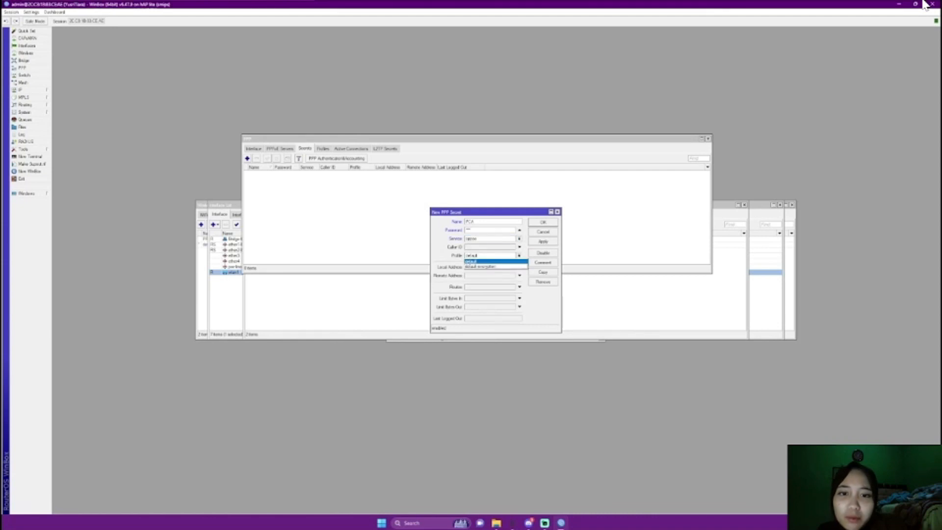
key(Return)
Give PCA remote address 10.10.10.1 and local address 10.10.10.2, and save it
key(Tab)
key(Tab)
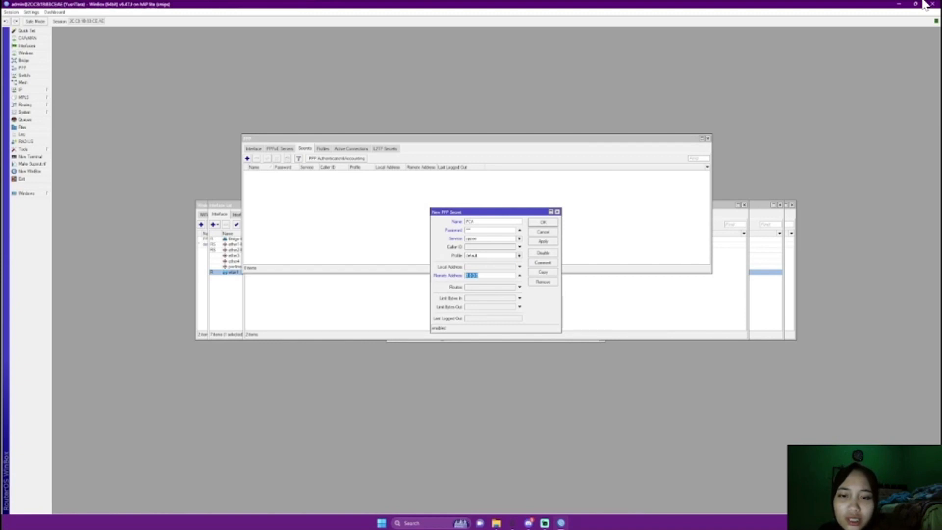
key(shift+Tab)
key(Tab)
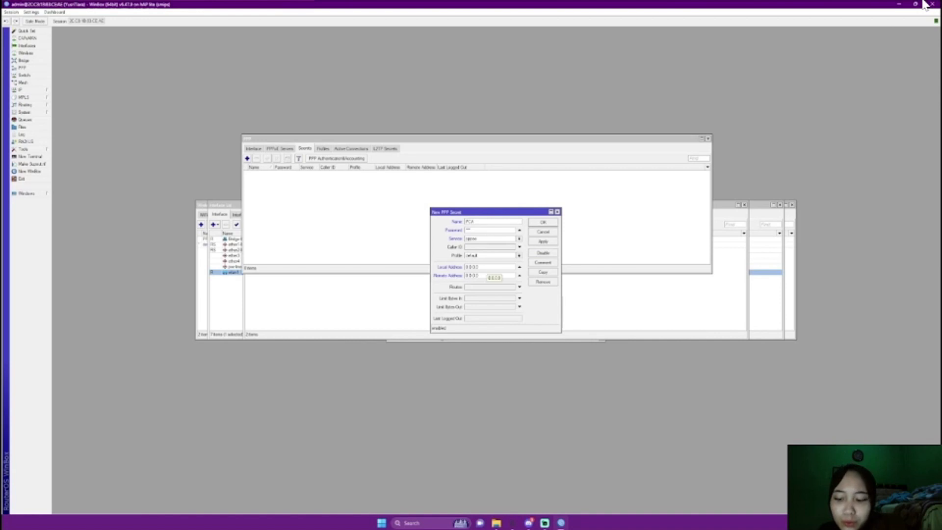
key(BackSpace)
text(1)
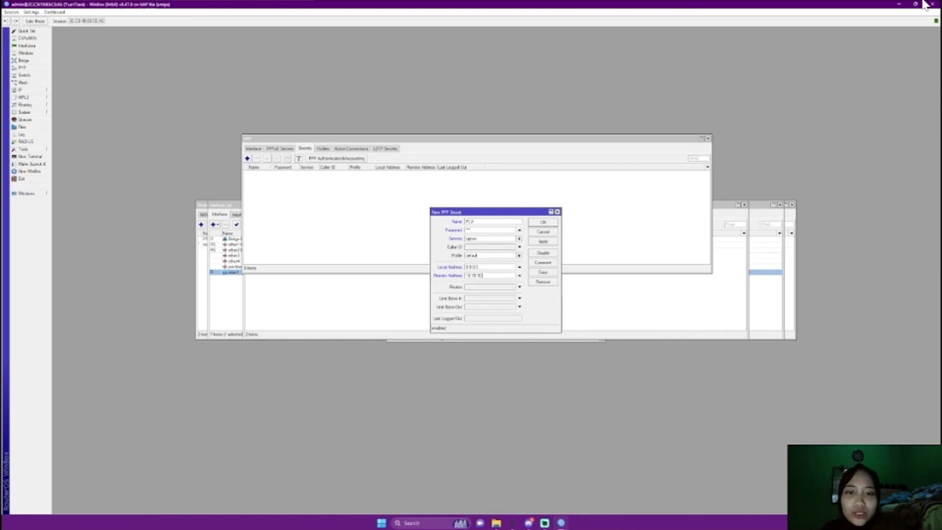
key(shift+Tab)
key(BackSpace)
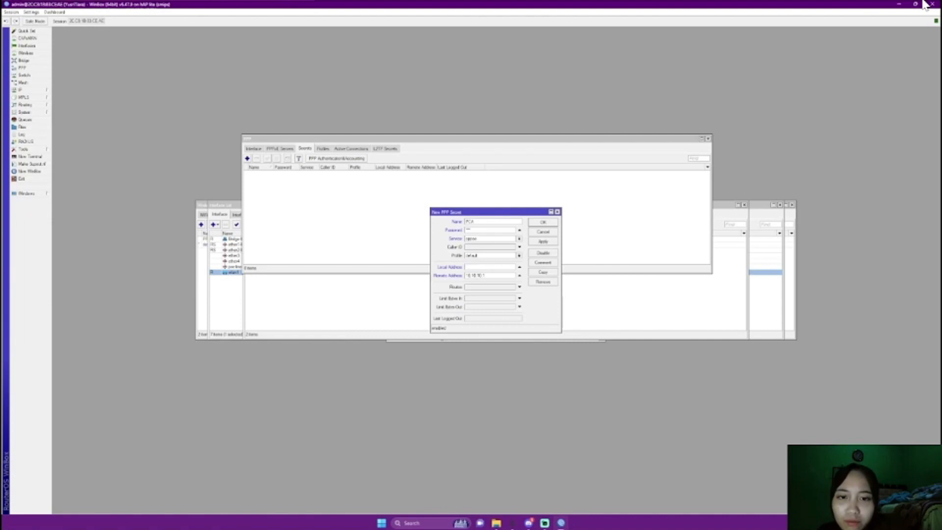
text(10)
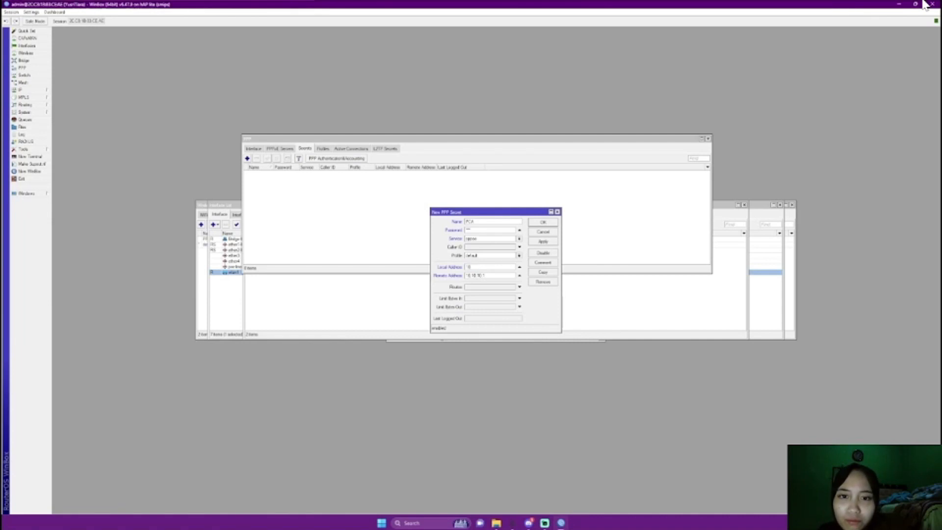
text(.10.10.2)
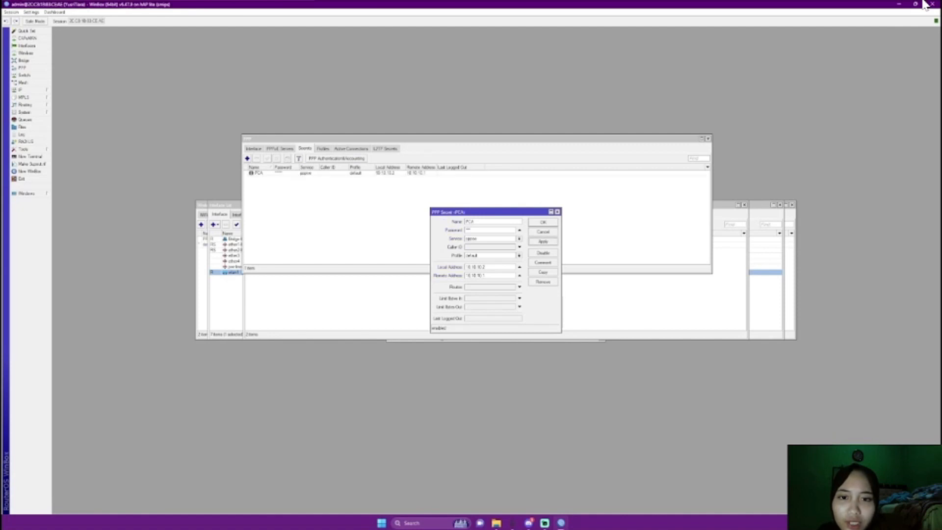
key(Return)
Start a second PPP secret, PCB, with service set to pppoe
key(Insert)
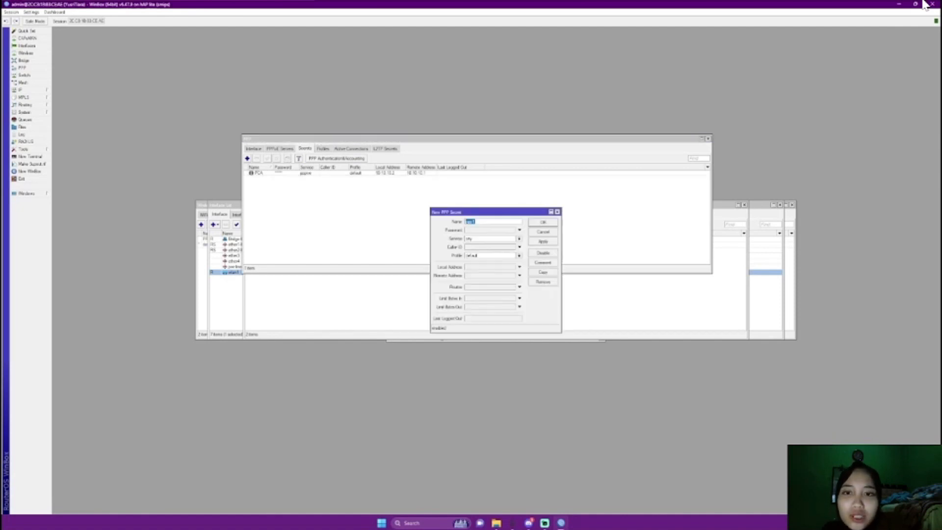
key(BackSpace)
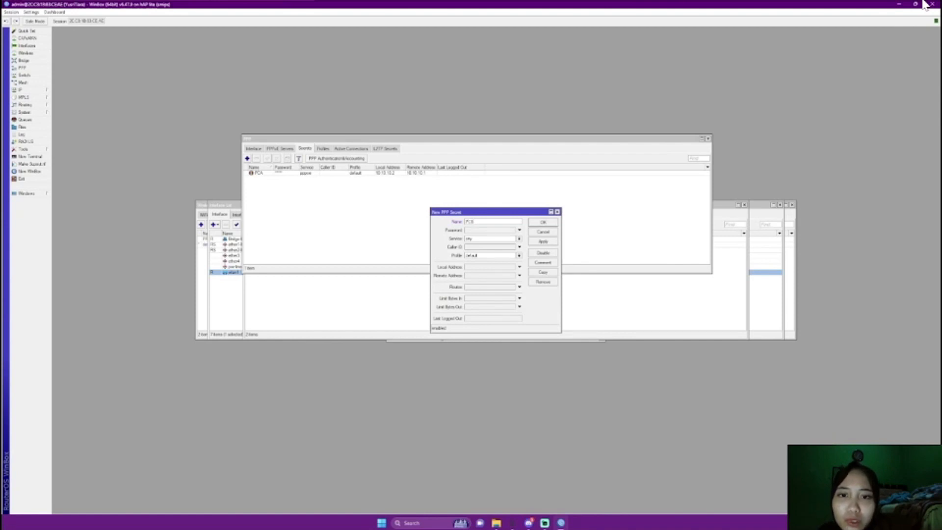
key(Tab)
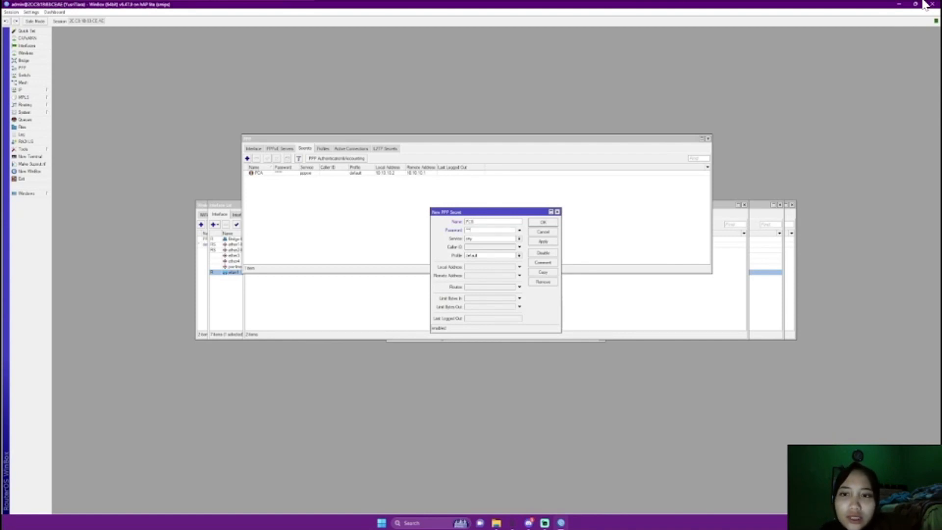
key(Down)
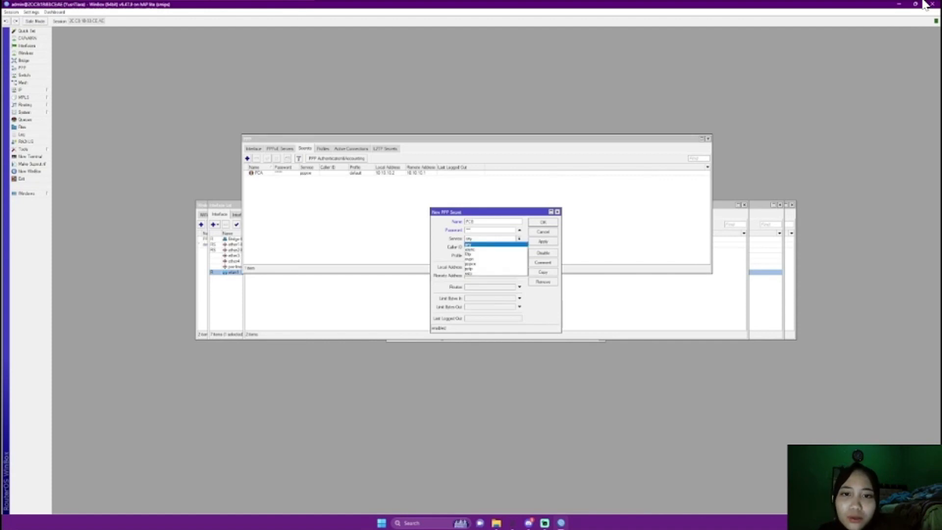
key(Down)
key(Down)
key(Down)
key(Down)
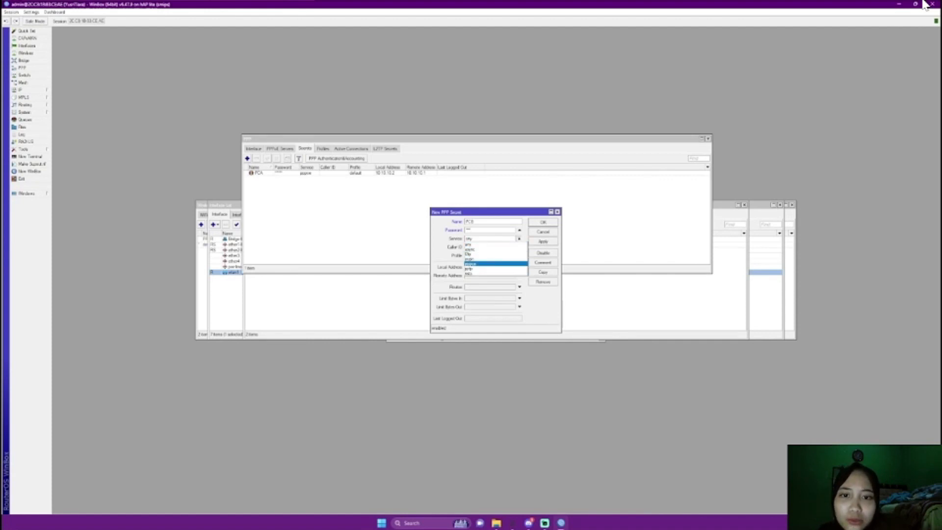
key(Return)
Copy PCB's remote address into its local address, then apply and close the secret
key(Tab)
key(Tab)
key(Tab)
key(Tab)
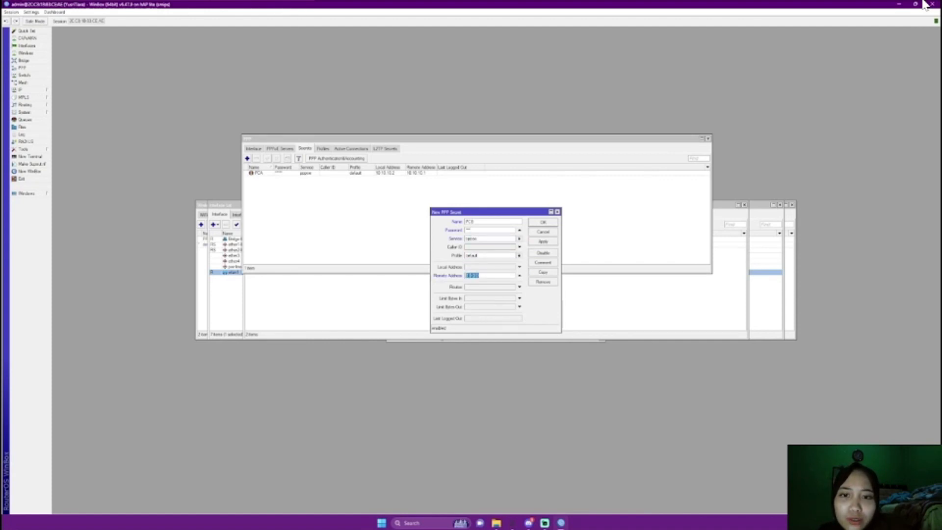
key(BackSpace)
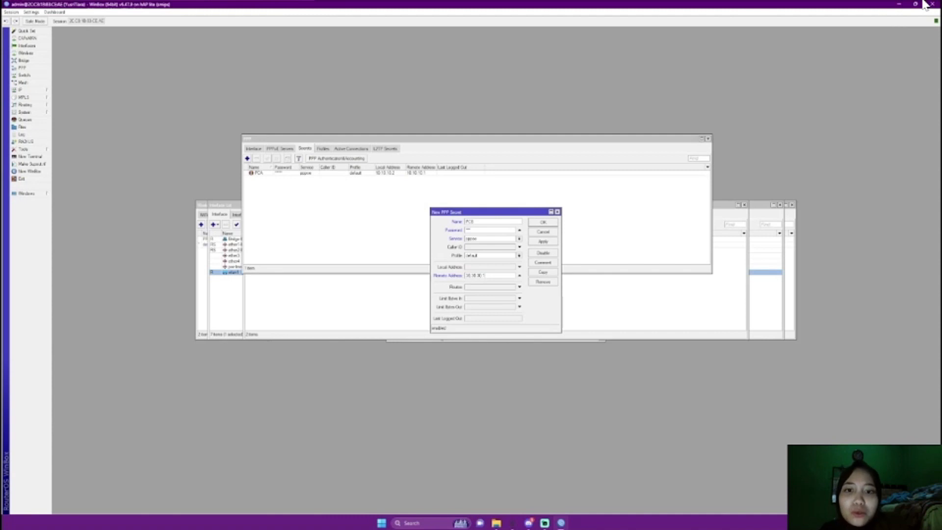
key(ctrl+a)
key(ctrl+c)
key(shift+Tab)
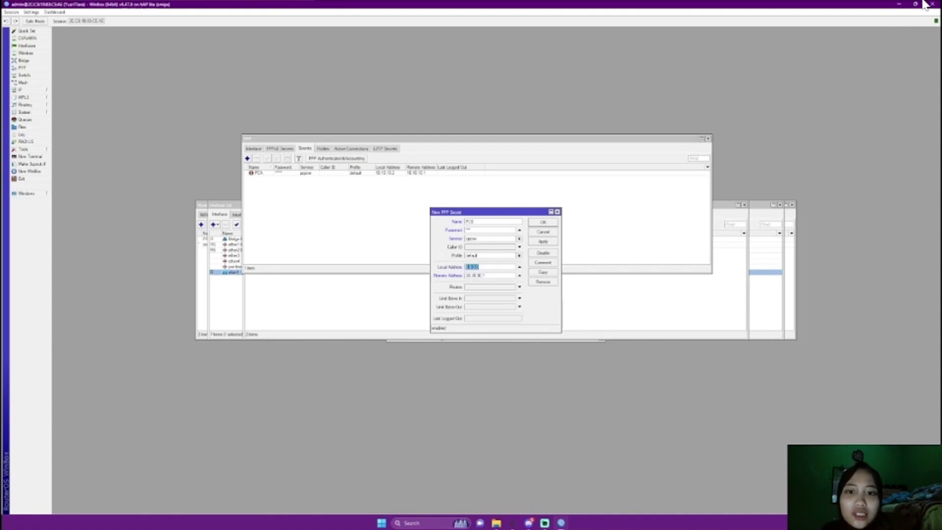
key(ctrl+v)
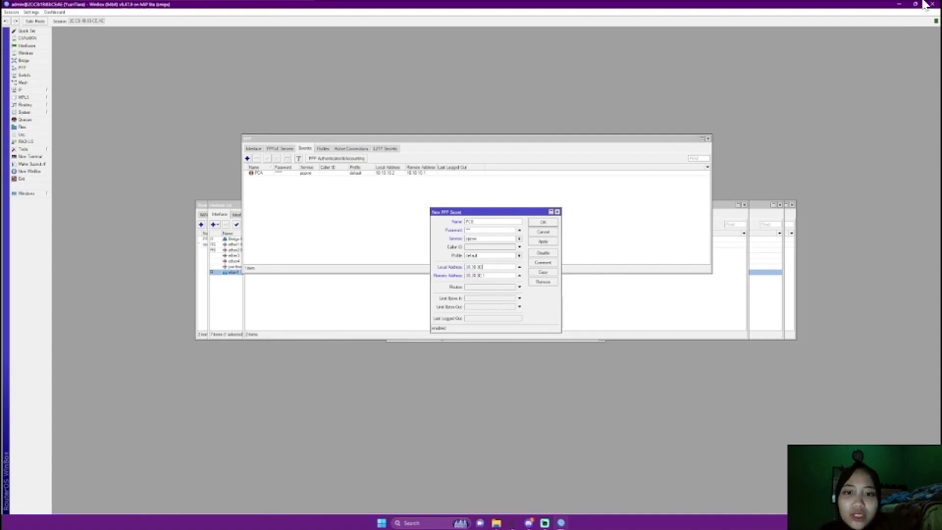
key(alt+a)
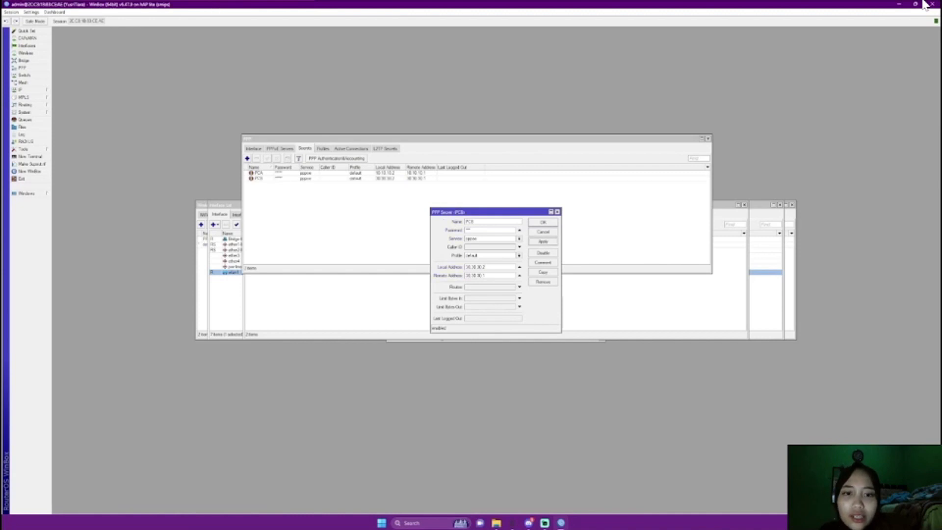
key(Return)
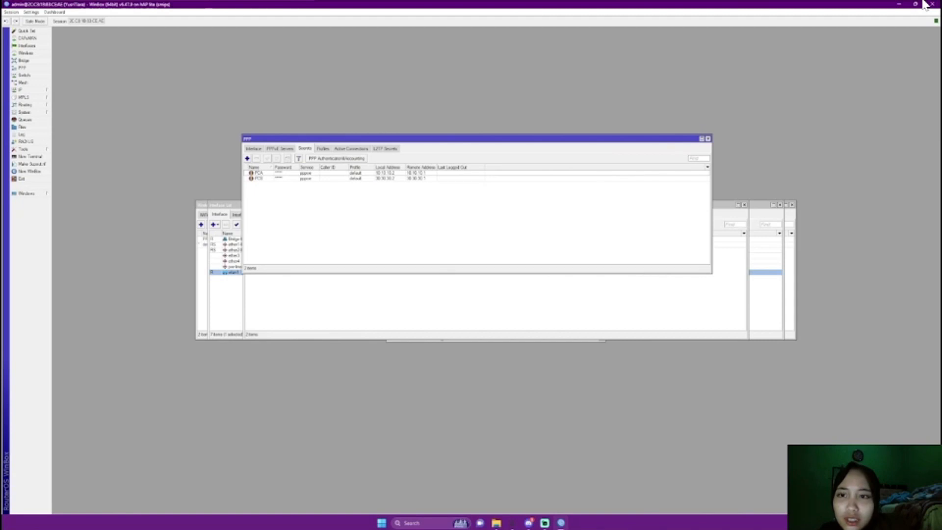
Open Control Panel's Network and Sharing Center
key(super)
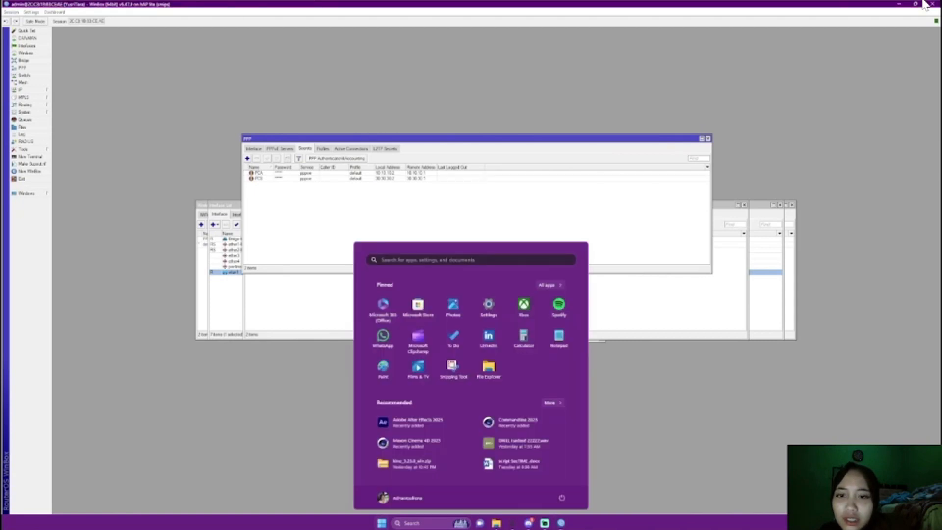
text(conte)
key(BackSpace)
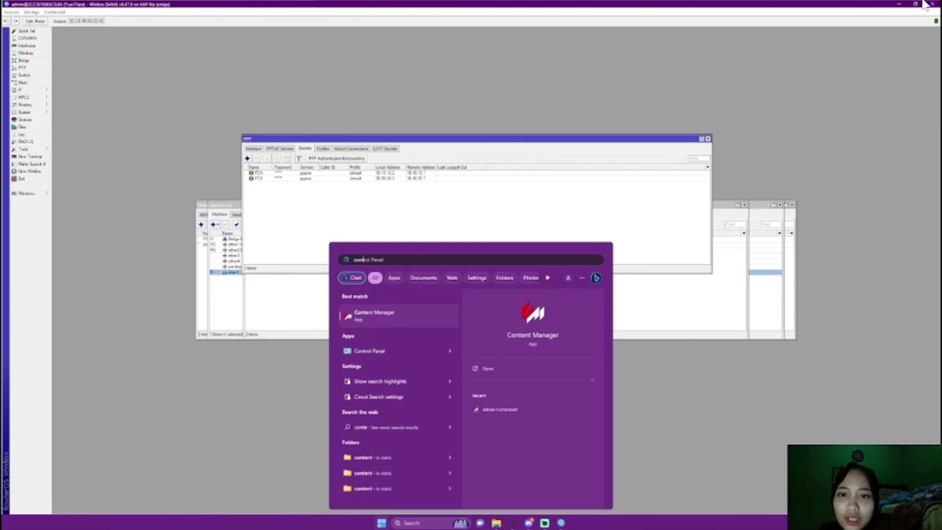
text(rol Panel)
key(Return)
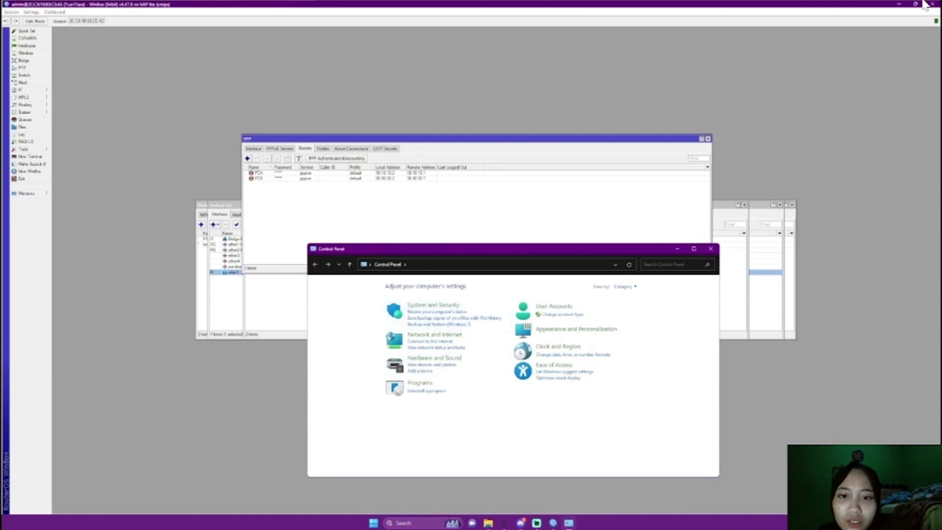
drag(462, 249, 410, 185)
click(381, 269)
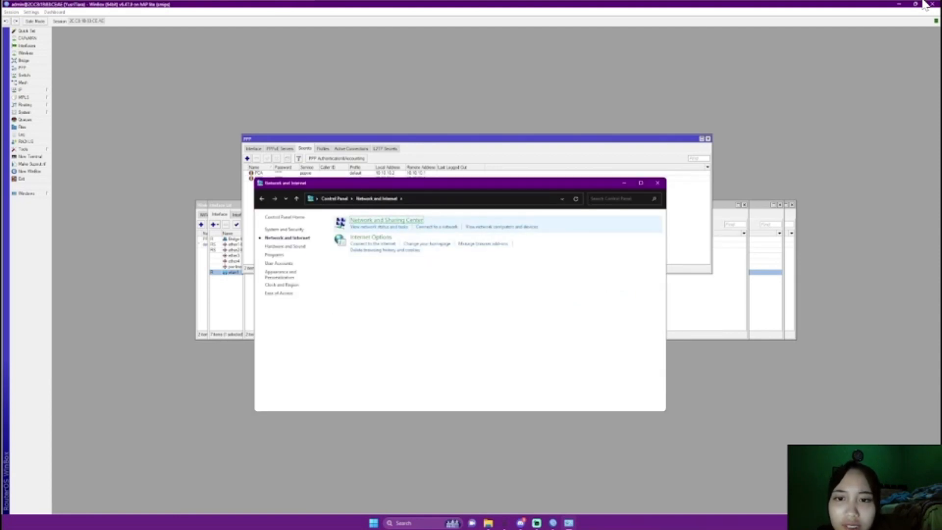
click(386, 220)
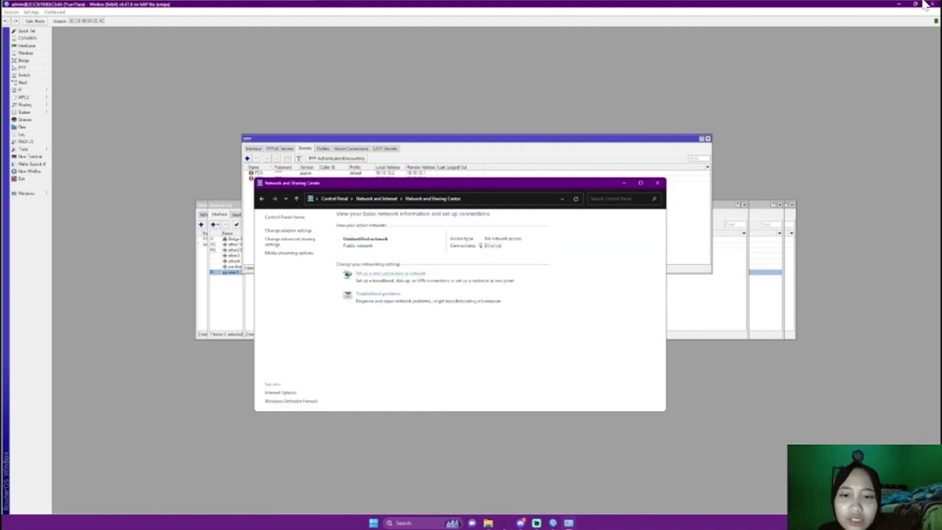
Start a new Connect to the Internet setup using Broadband (PPPoE)
click(391, 273)
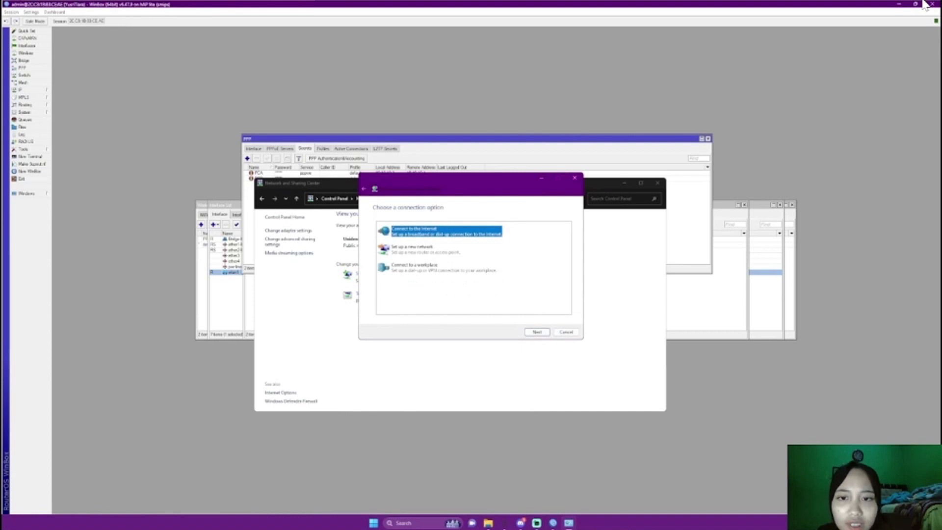
key(Return)
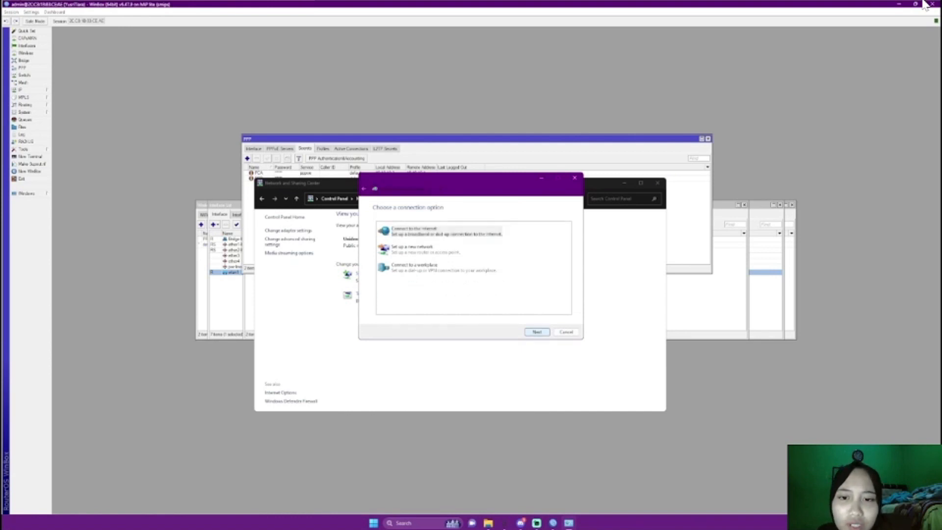
key(Return)
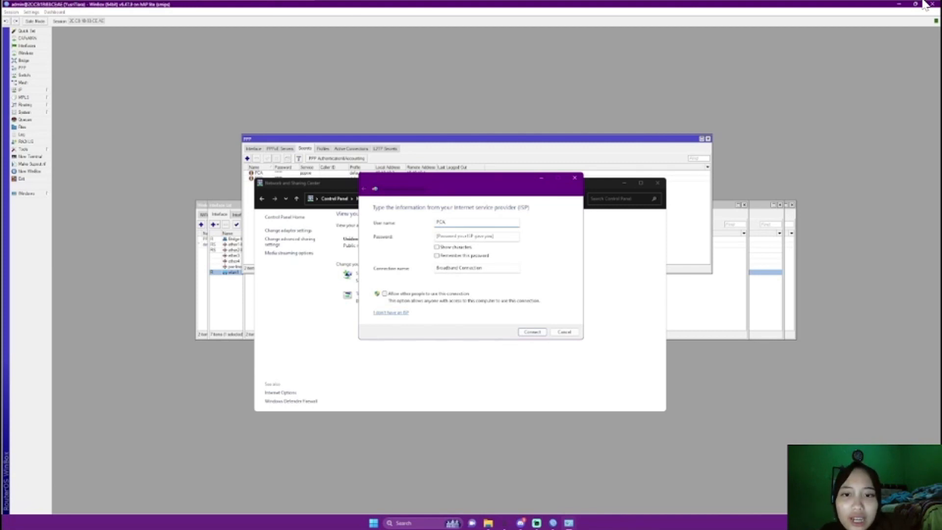
drag(277, 182, 315, 217)
click(924, 3)
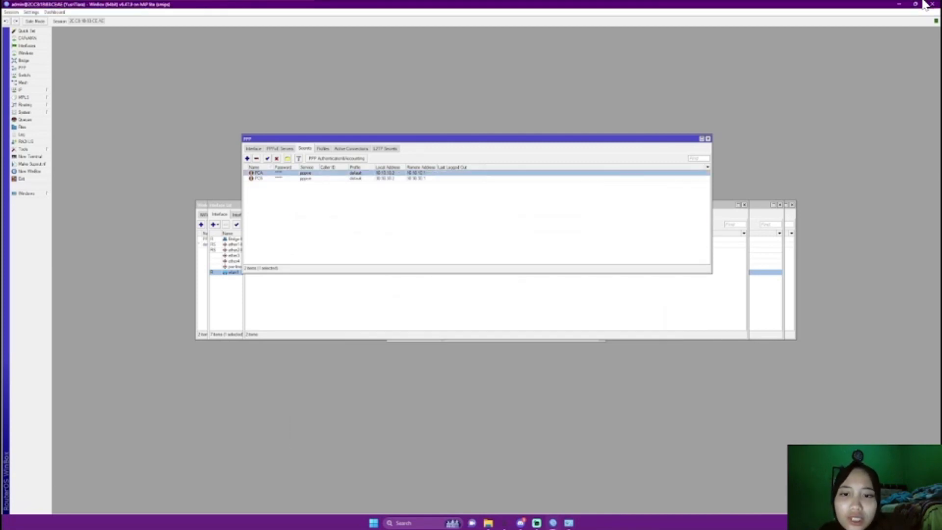
click(568, 523)
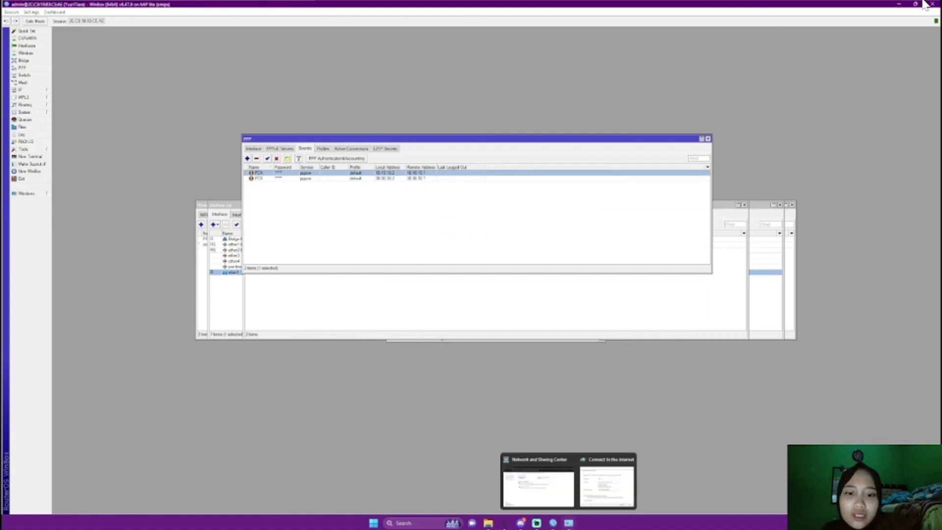
click(606, 484)
Enter the PPP secret's password, connect, and close the wizard once connected
key(Tab)
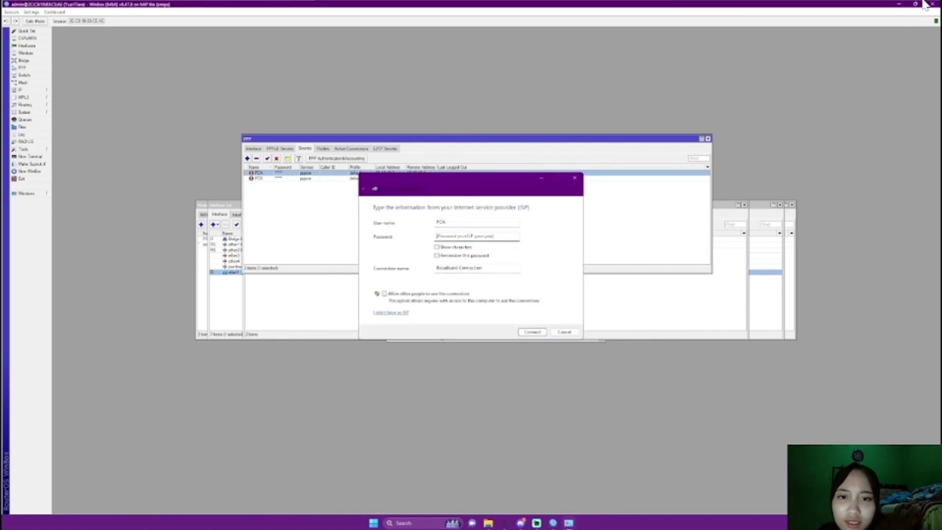
text(123)
key(Return)
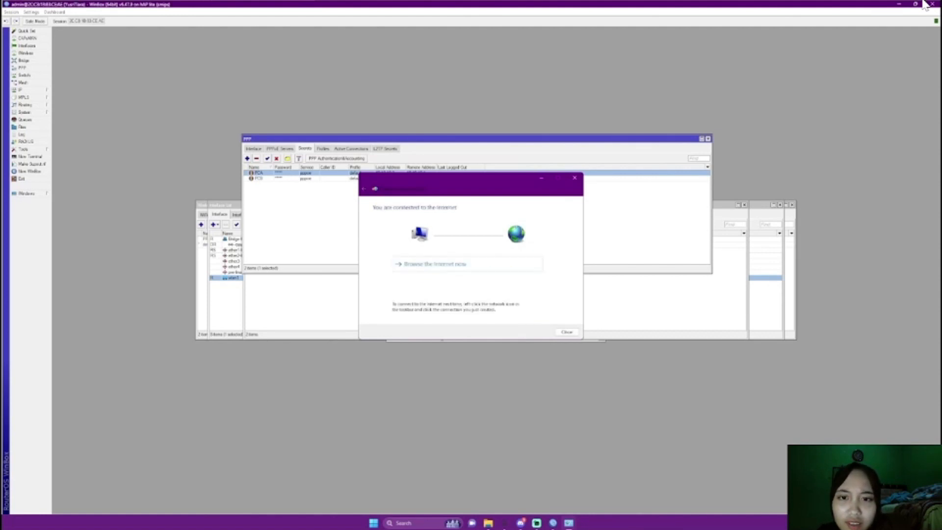
click(567, 333)
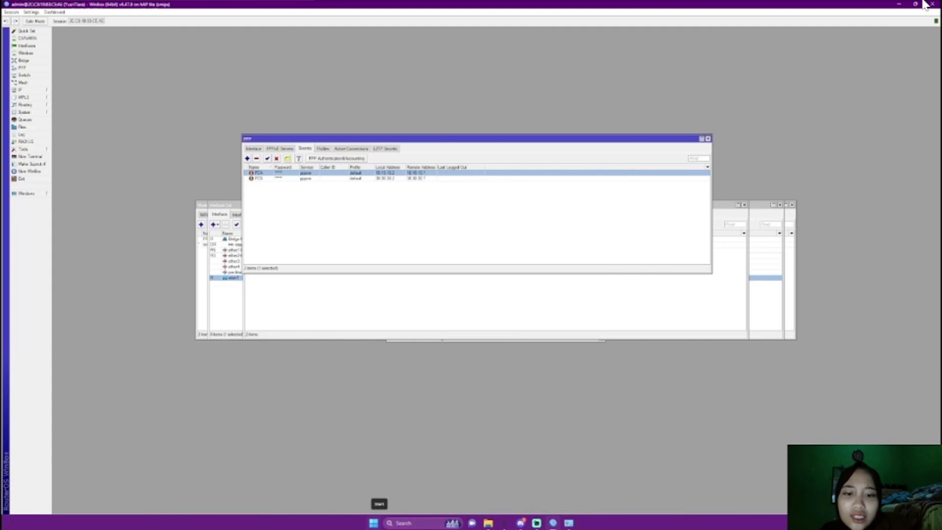
Launch Google Chrome in a maximized Guest window
click(374, 523)
text(google chrome)
key(Return)
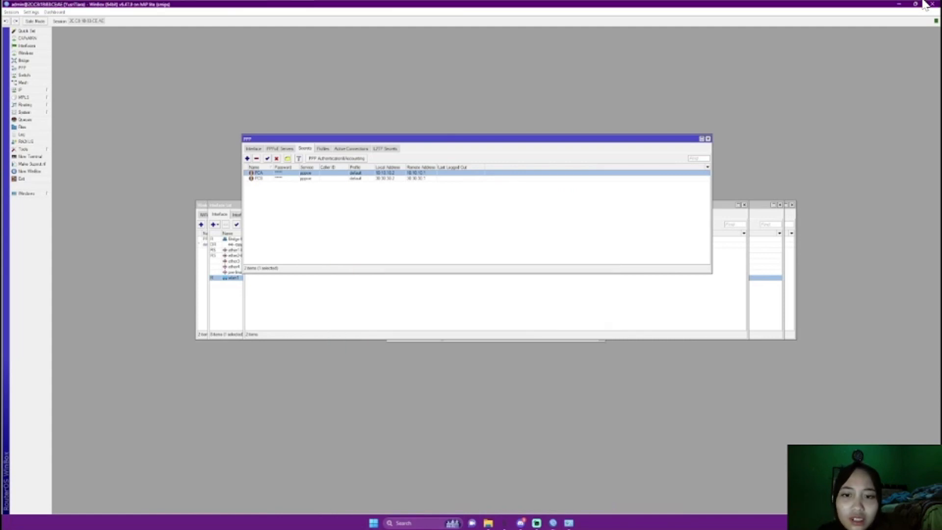
click(326, 380)
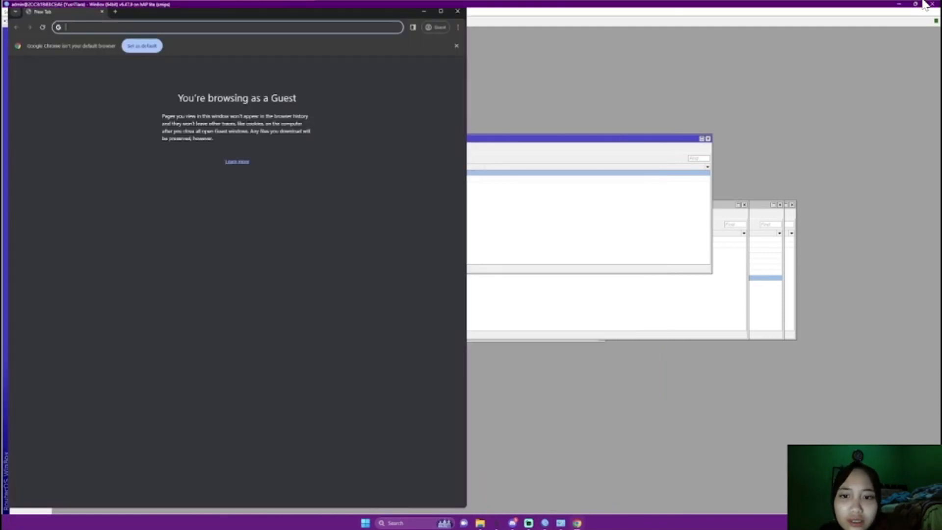
click(441, 11)
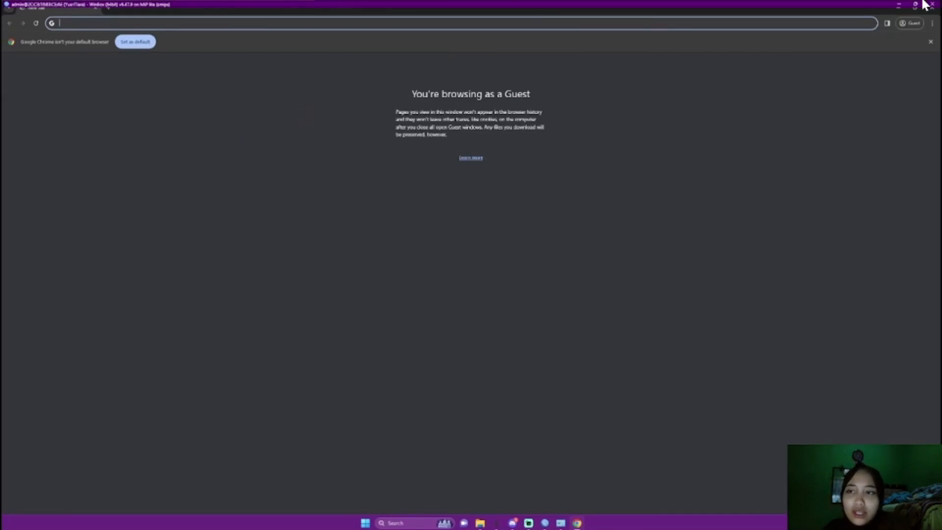
Search Google for 'universitas mulia' and open the Universitas Mulia site
text(univ)
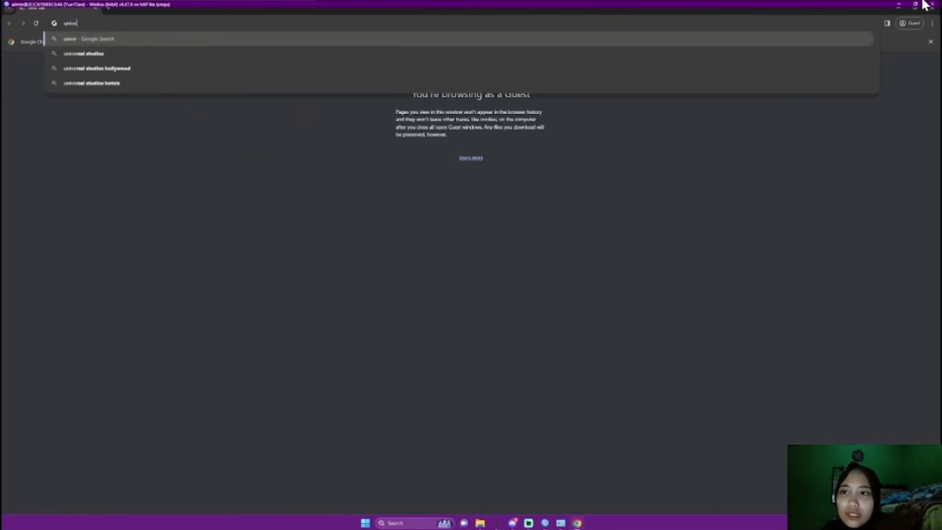
text(ersitas mula)
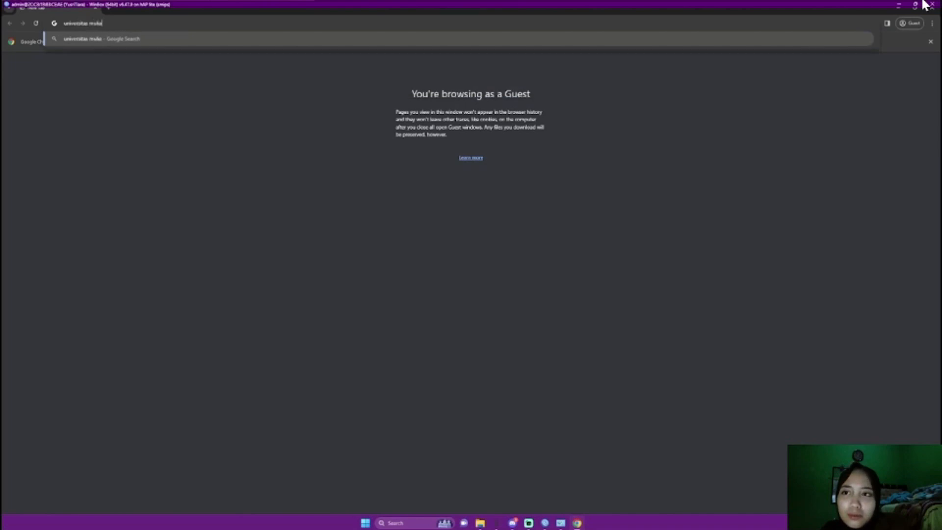
key(Return)
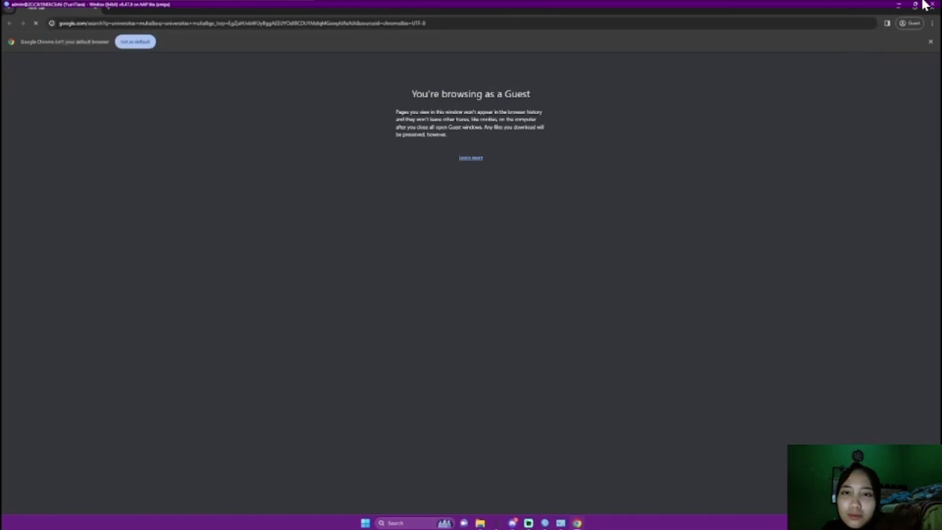
click(166, 143)
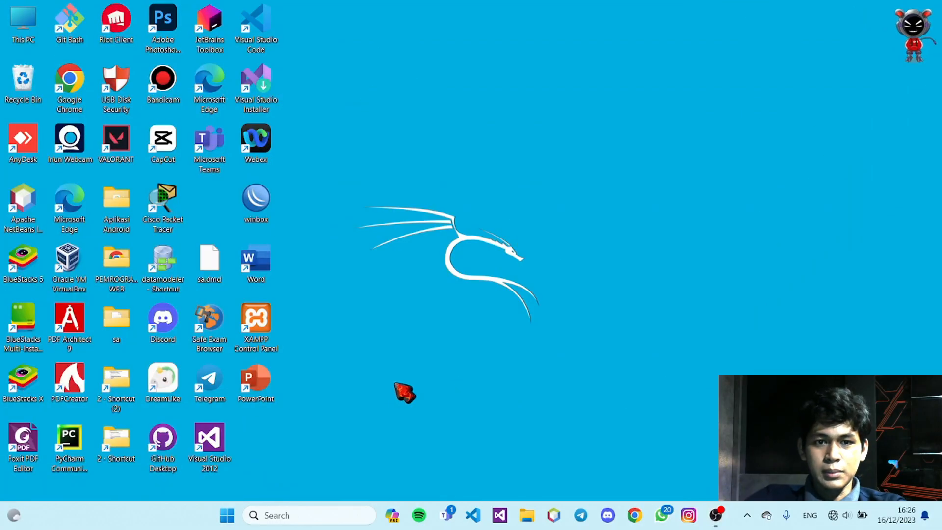
From Control Panel, start a new Broadband (PPPoE) internet connection setup
key(super)
text(cont)
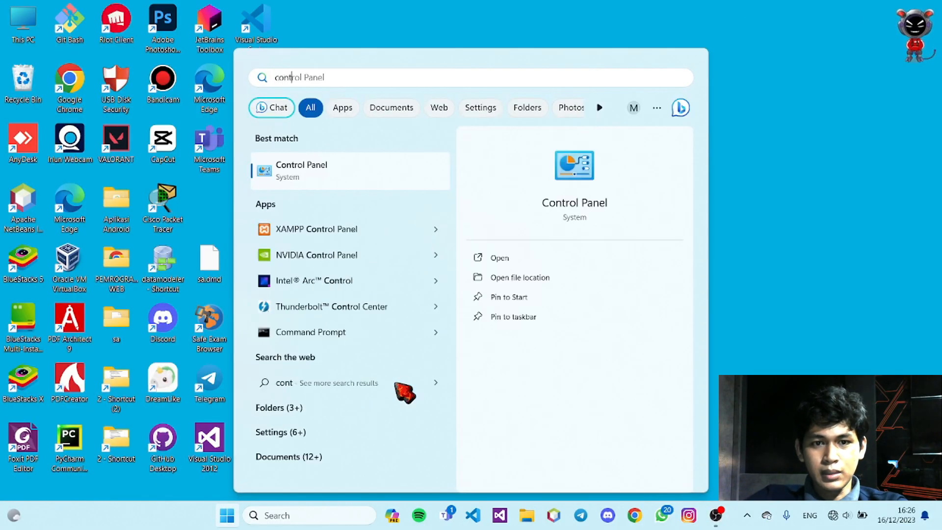
key(Return)
click(312, 252)
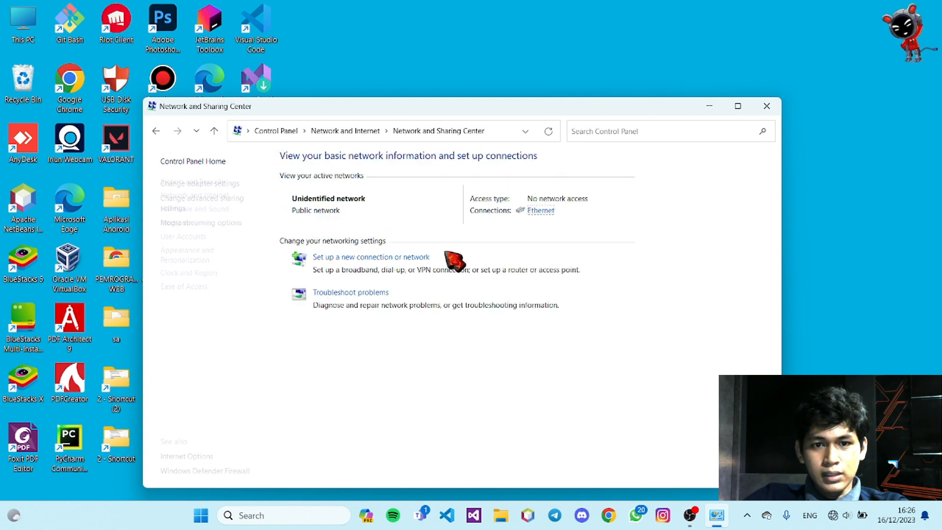
click(349, 256)
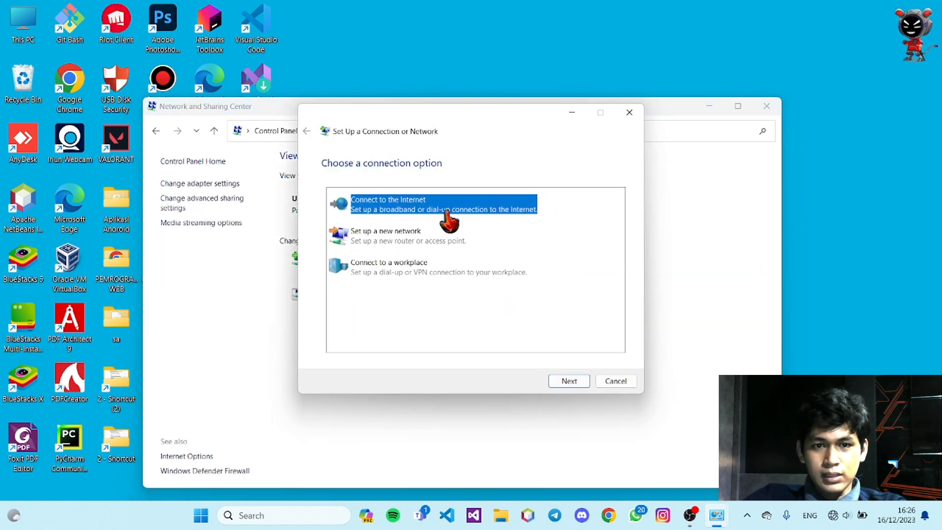
click(569, 380)
click(382, 223)
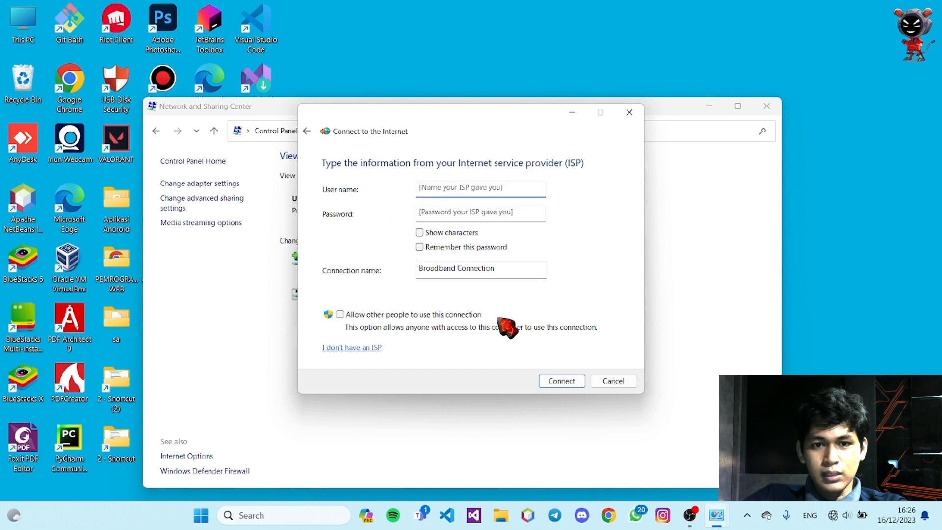
Enter the PCB secret's credentials, connect, then close the wizard and network window
click(441, 191)
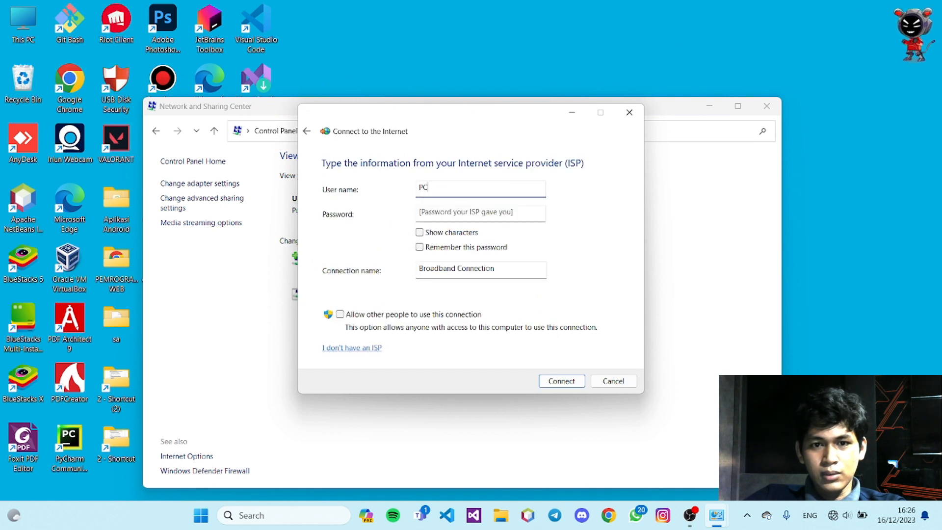
click(457, 211)
text(PCB)
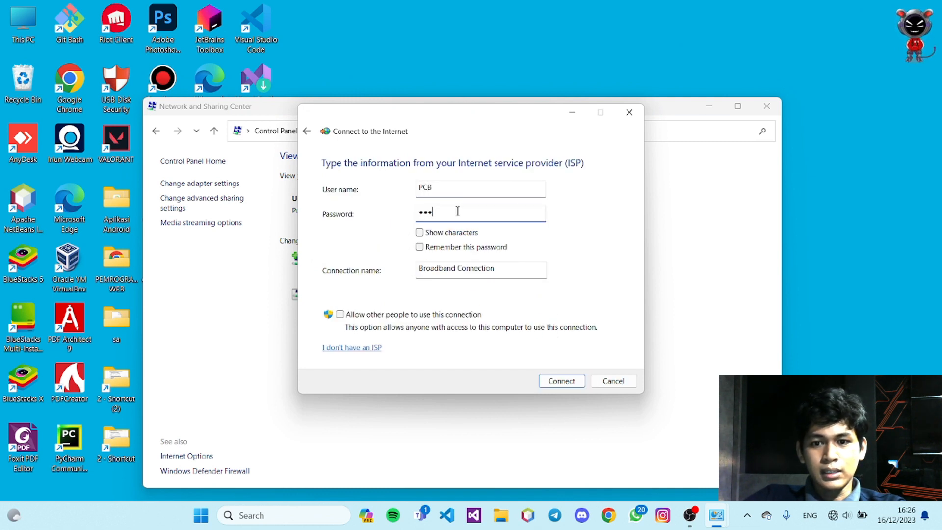
click(575, 381)
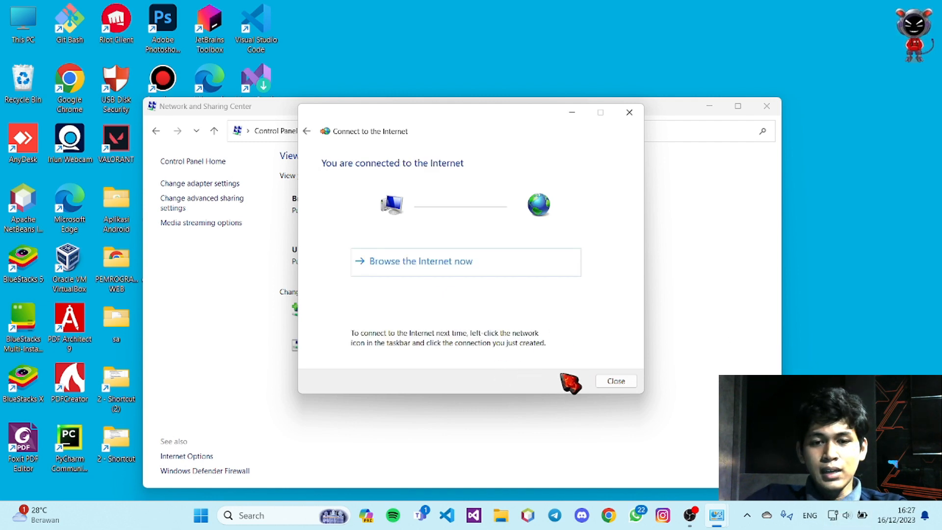
click(616, 382)
click(773, 106)
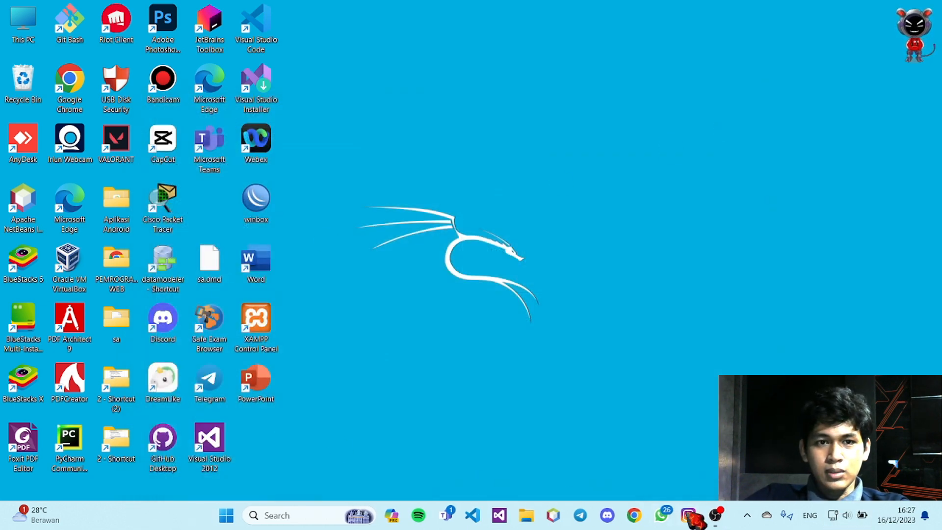
In a maximized Chrome Guest window, search 'universitas mulia' to reach universitasmulia.ac.id
click(634, 515)
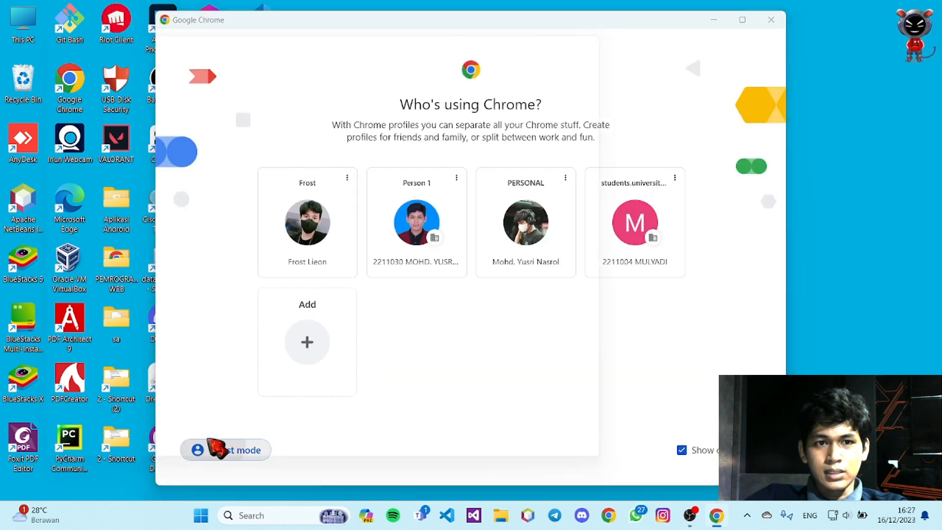
click(216, 449)
click(603, 18)
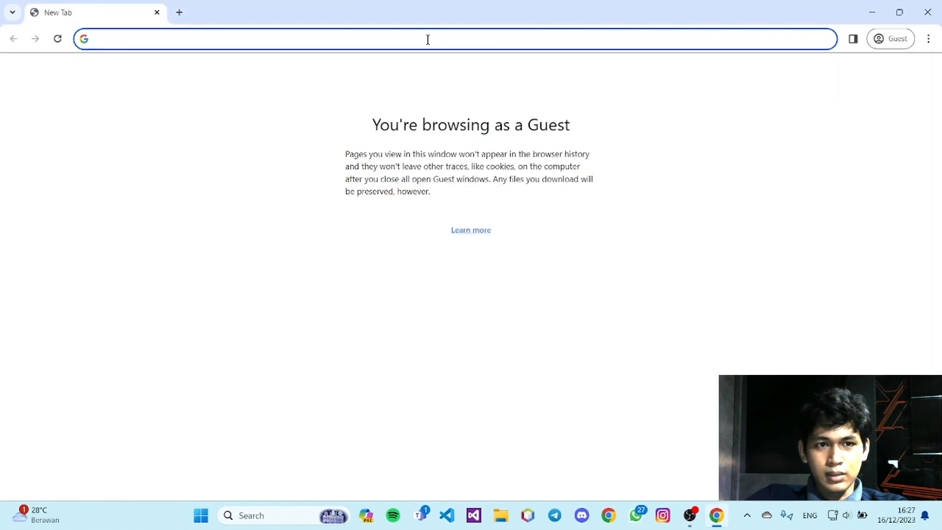
text(uni)
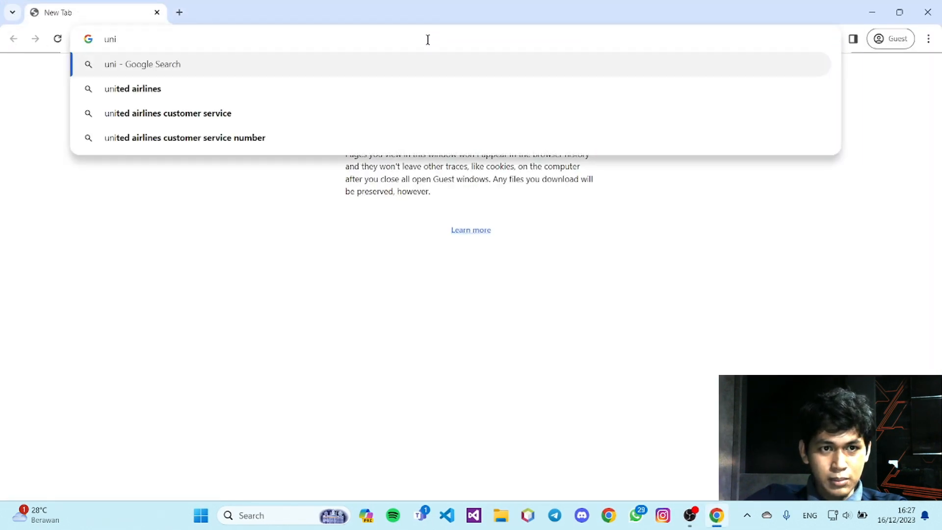
text(versi)
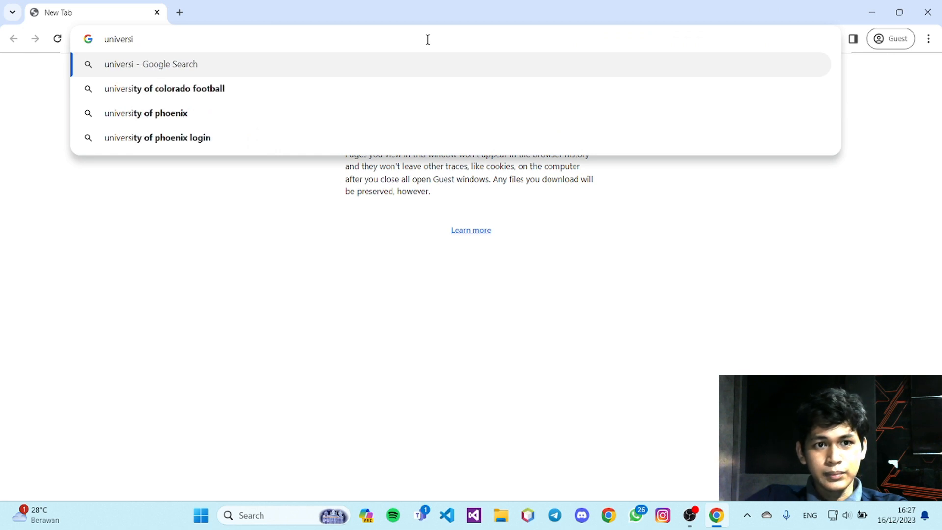
text(tas mulia)
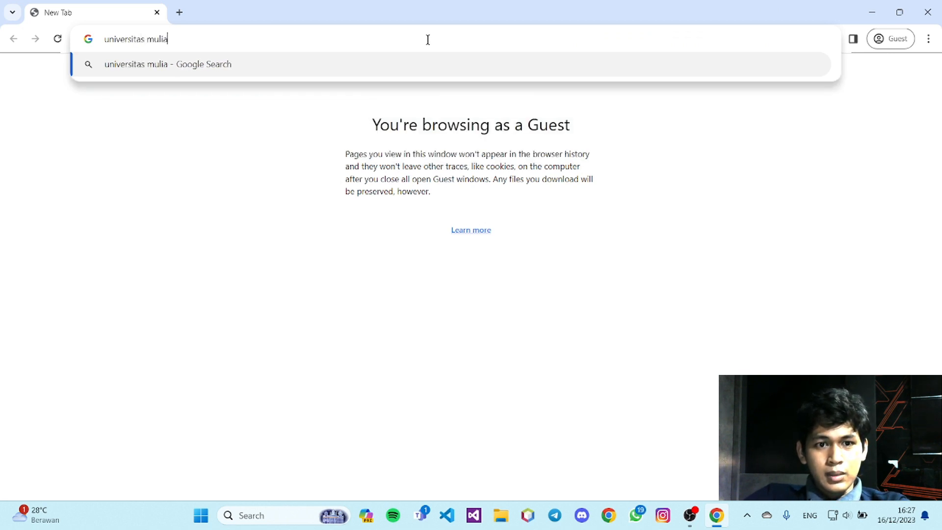
key(Return)
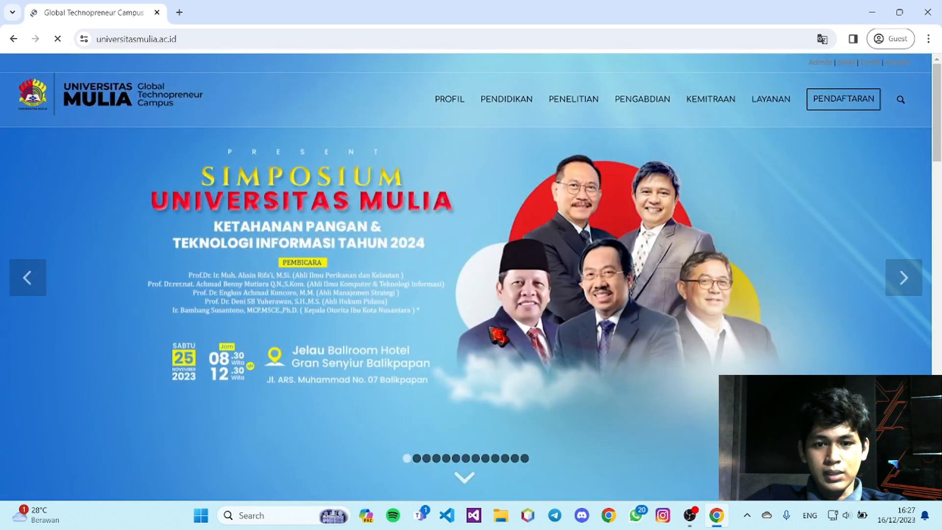
mouse_move(699, 518)
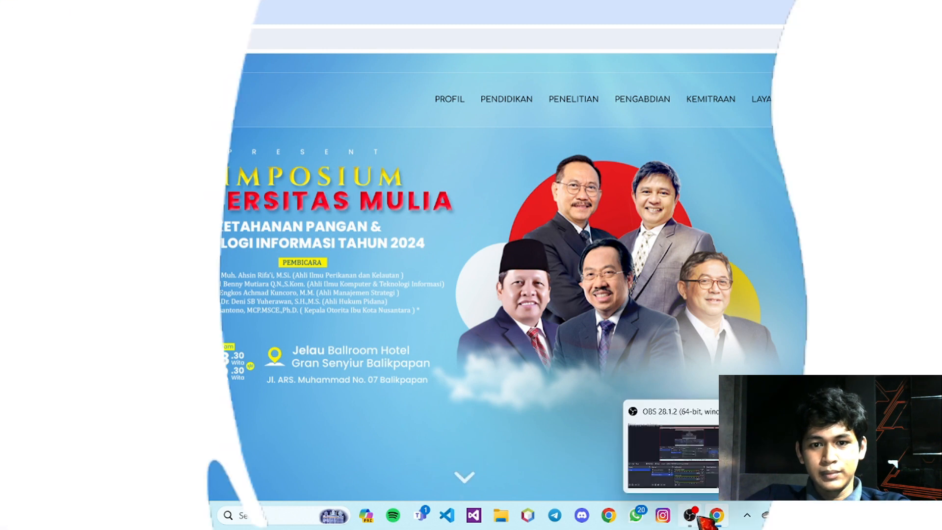
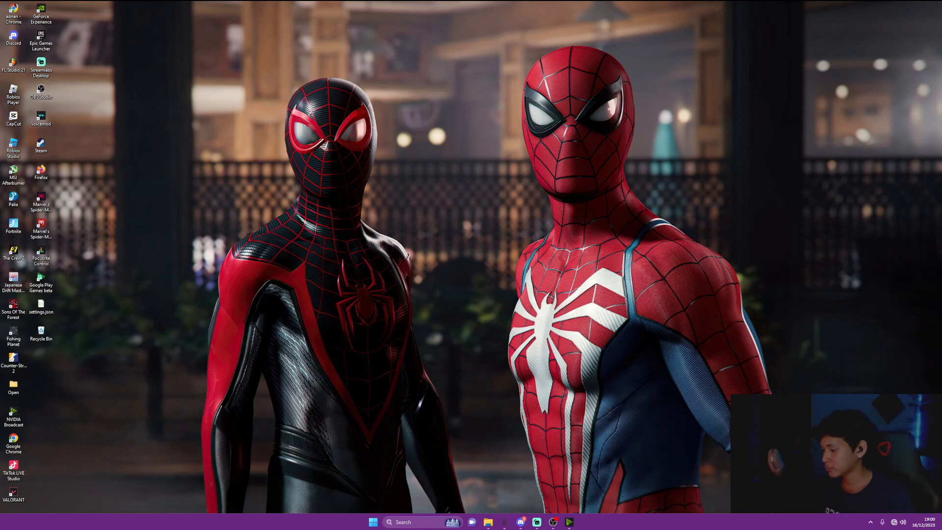
Launch WinBox from the Start search and log in to the hAP lite router from Neighbors
key(super)
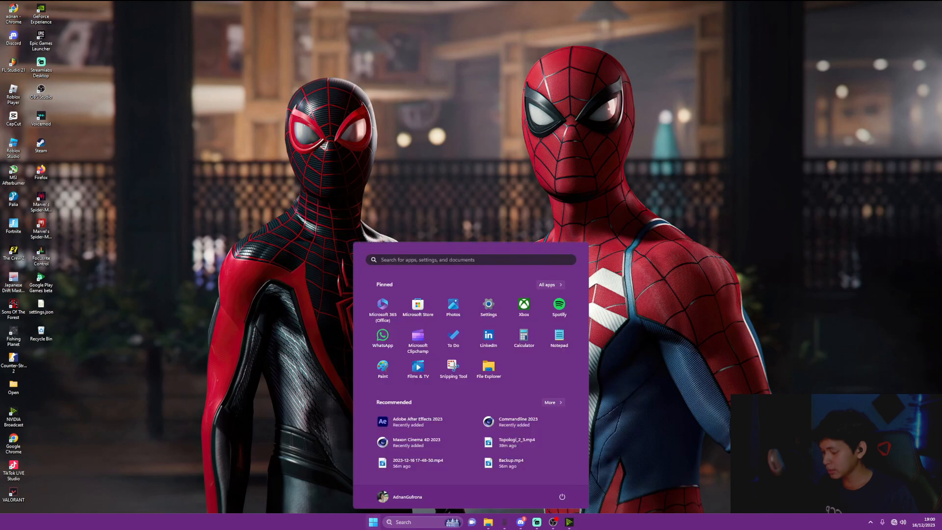
text(winbox64.exe - Shortcut)
key(Return)
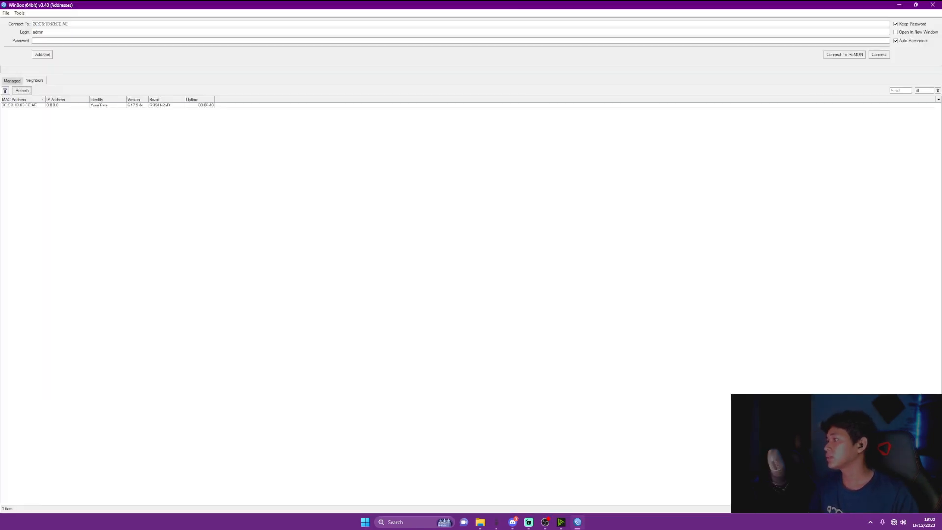
click(20, 105)
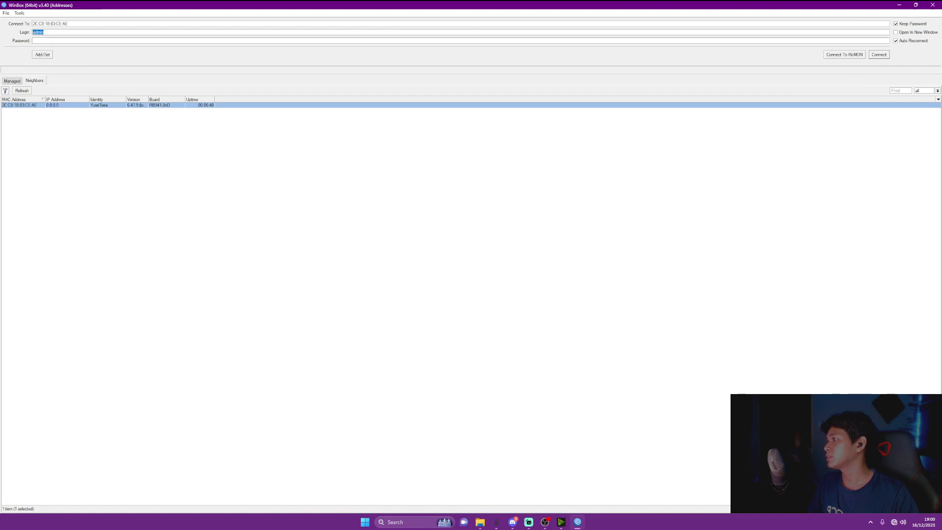
key(Return)
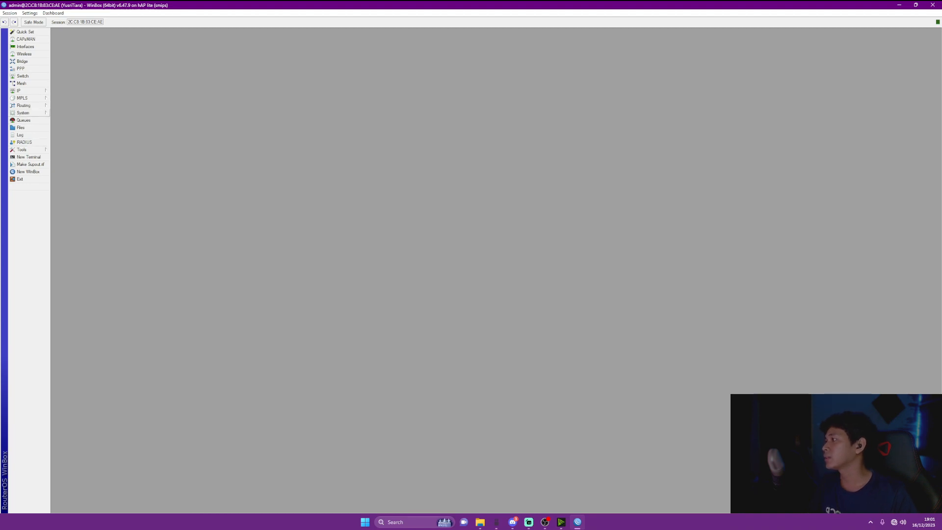
click(23, 112)
Reset the router configuration with No Default Configuration ticked and confirm the reboot
click(73, 216)
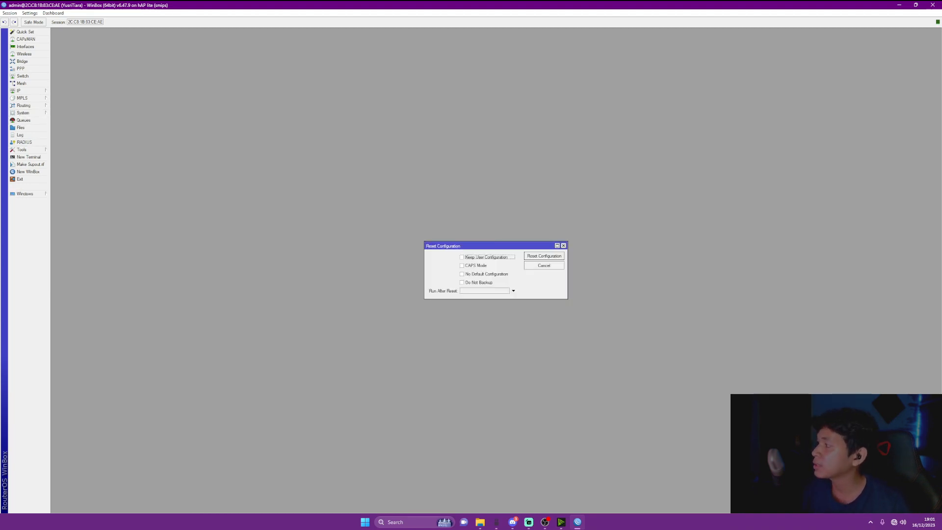
click(462, 275)
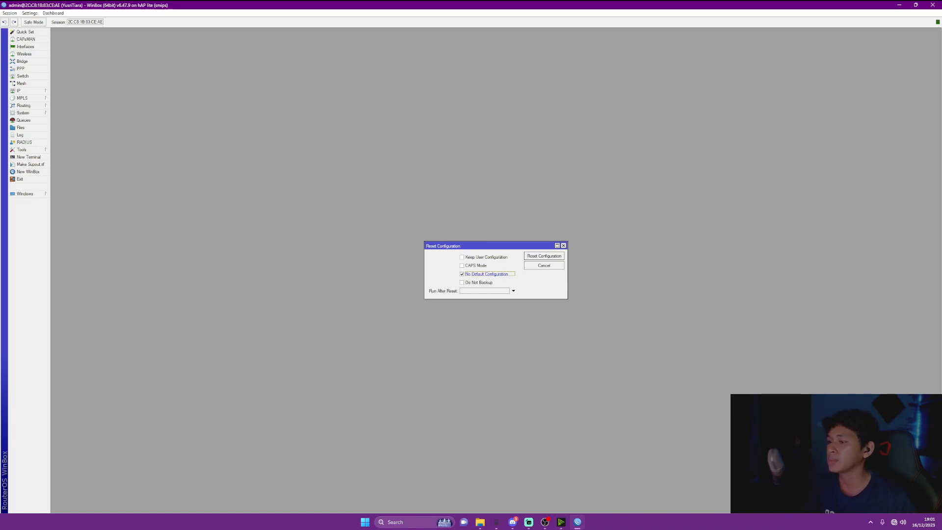
click(545, 257)
key(Return)
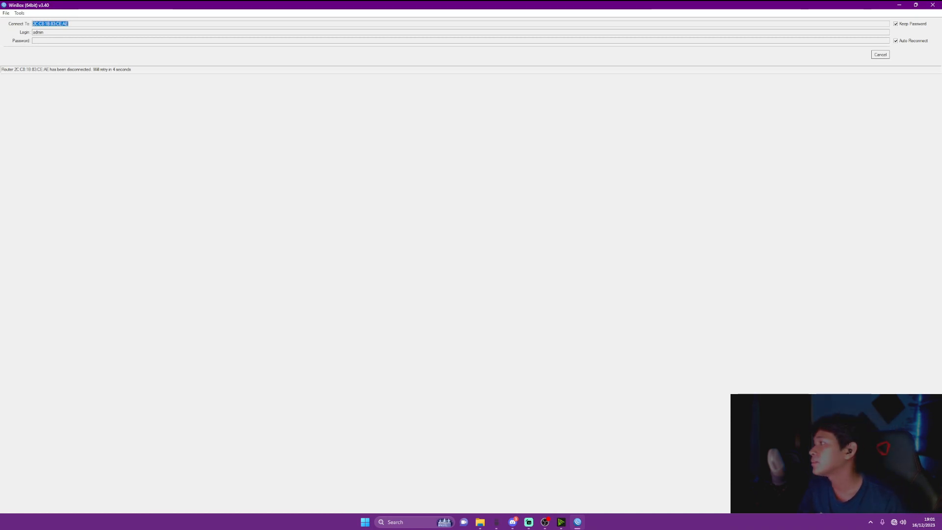
Cancel the reconnect retry, refresh Neighbors until the reset router appears, and log back in
click(880, 55)
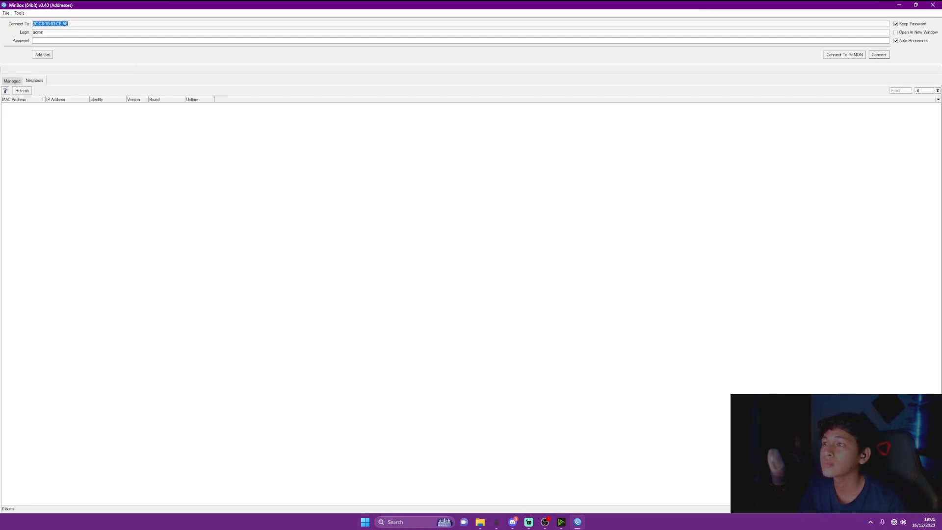
click(22, 91)
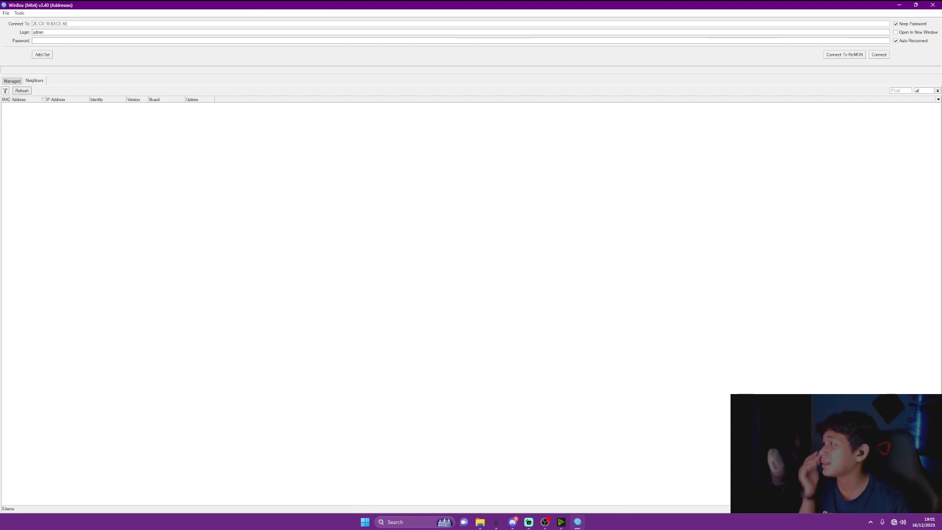
click(21, 91)
click(22, 91)
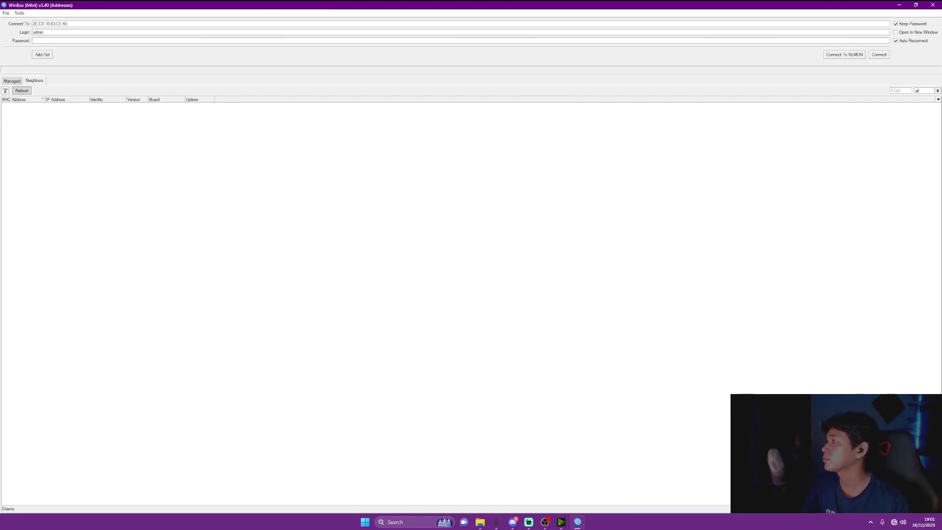
click(21, 91)
click(21, 91)
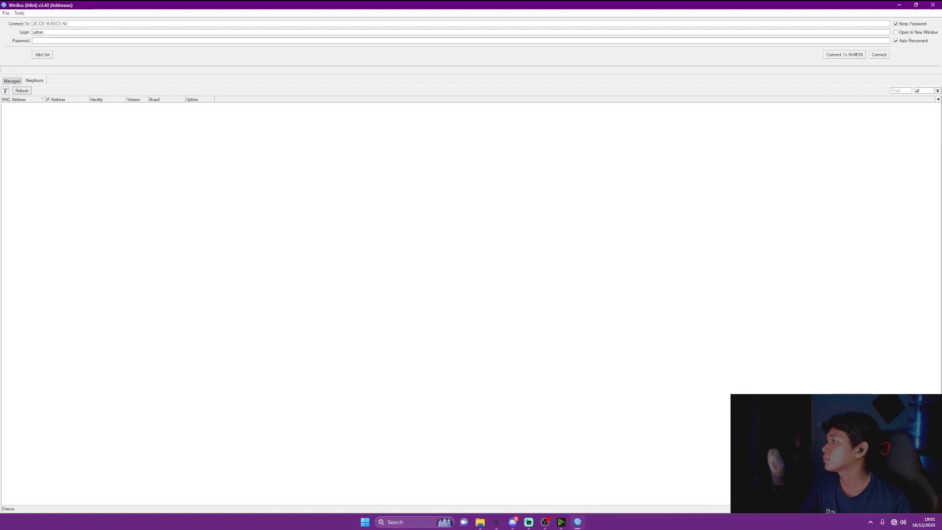
click(21, 91)
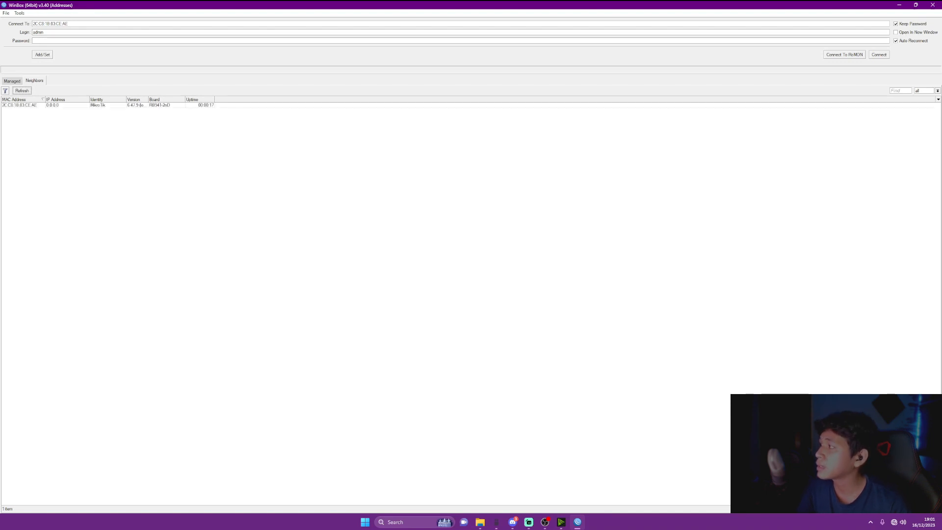
click(20, 105)
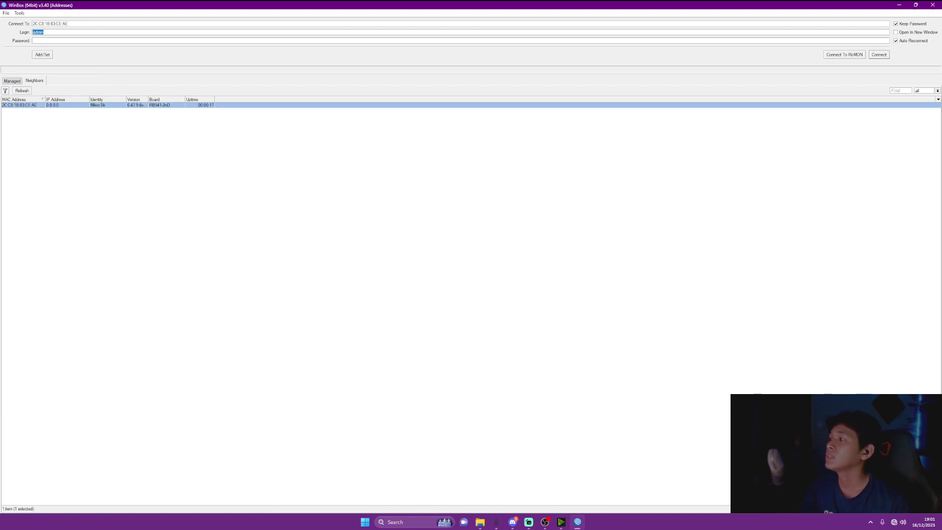
key(Return)
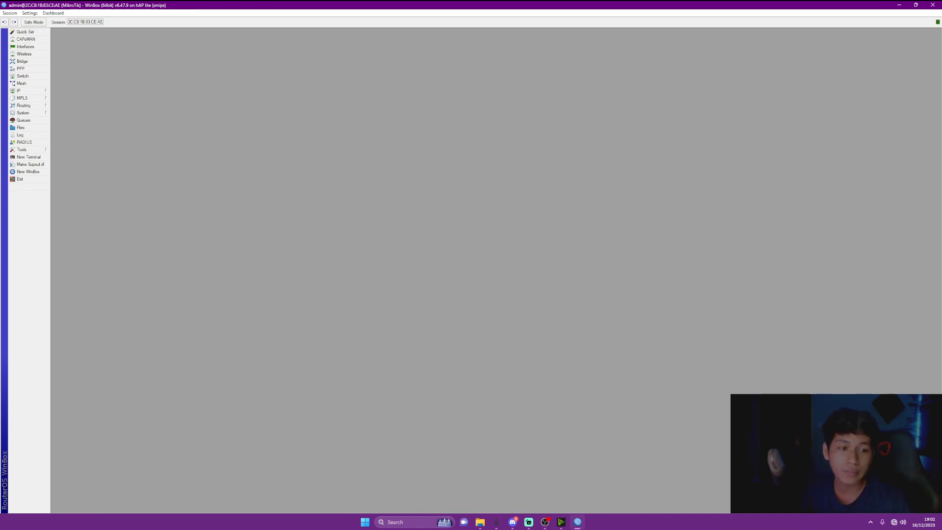
In System > Identity, replace MikroTik with the owner's chosen name and apply it
click(23, 113)
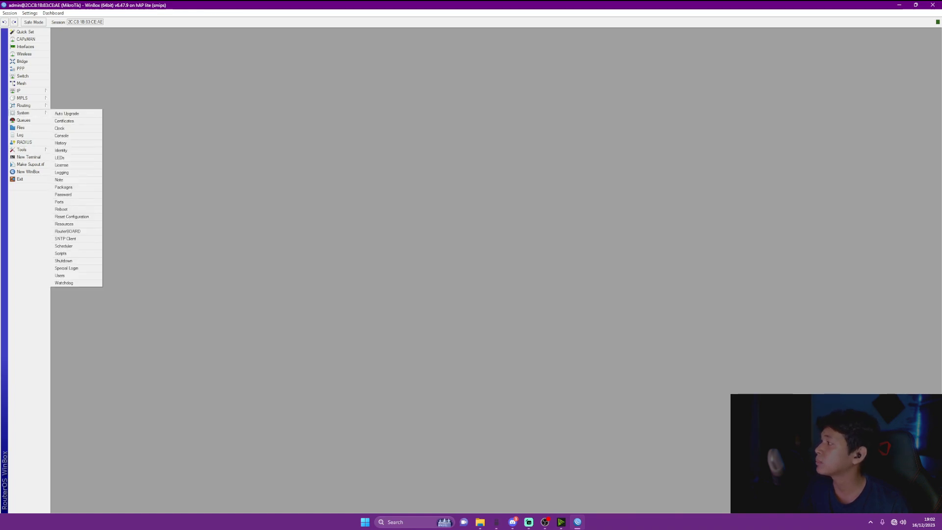
click(61, 150)
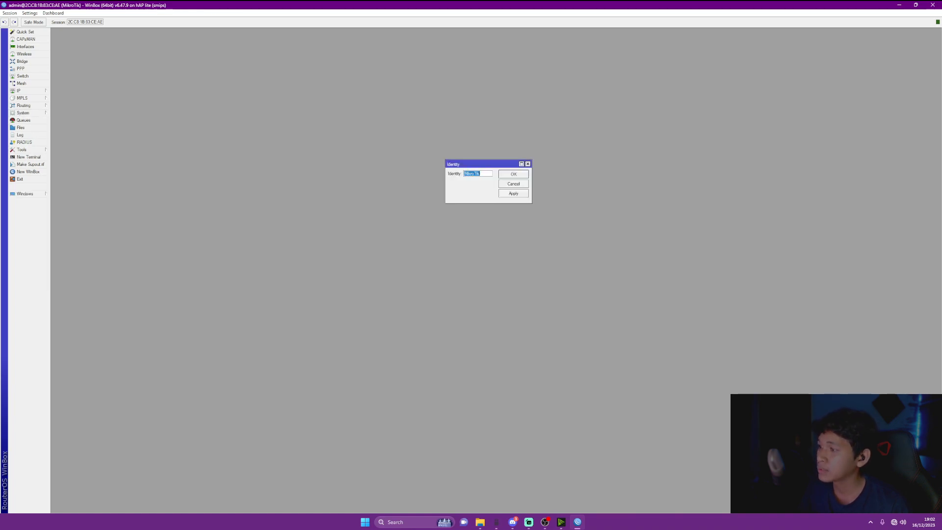
key(BackSpace)
text(Y)
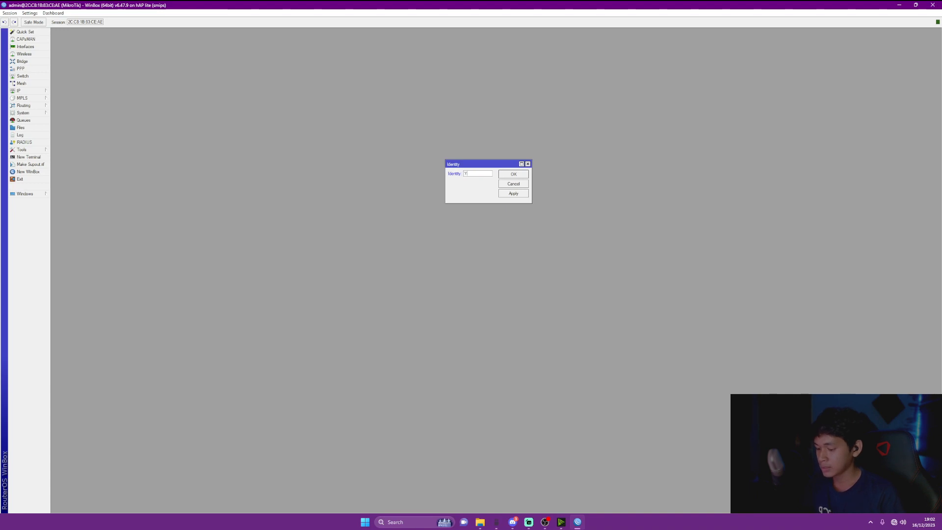
text(usriTiara)
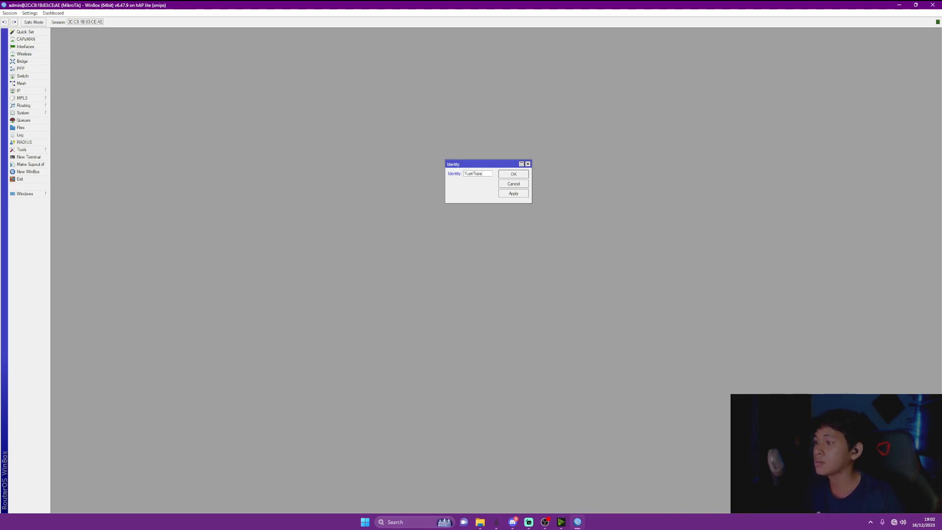
click(513, 193)
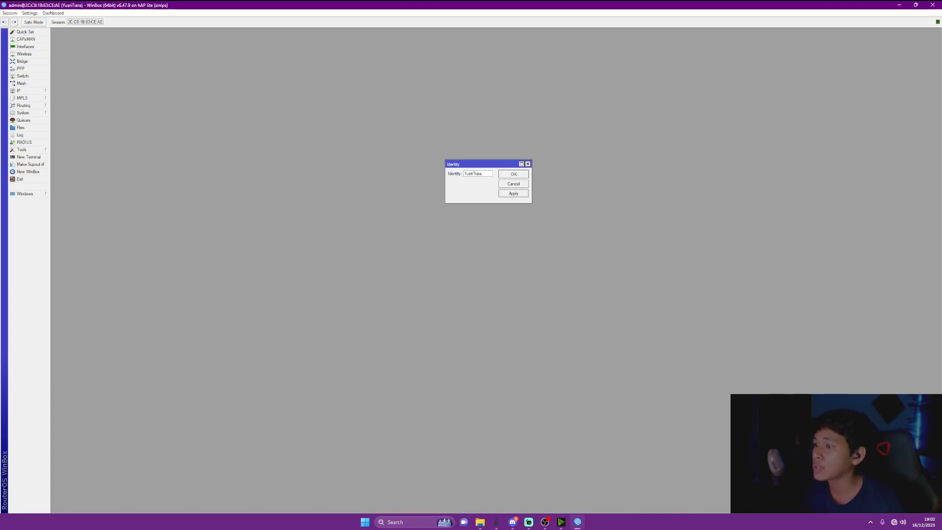
click(513, 173)
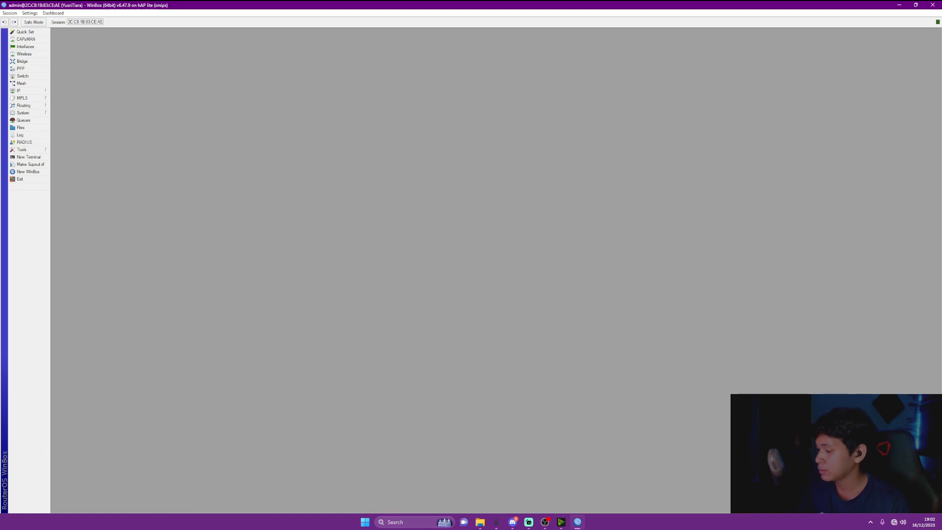
In the Interface List, rename ether1 to ether1-PCA and ether2 to ether2-PCB
click(25, 46)
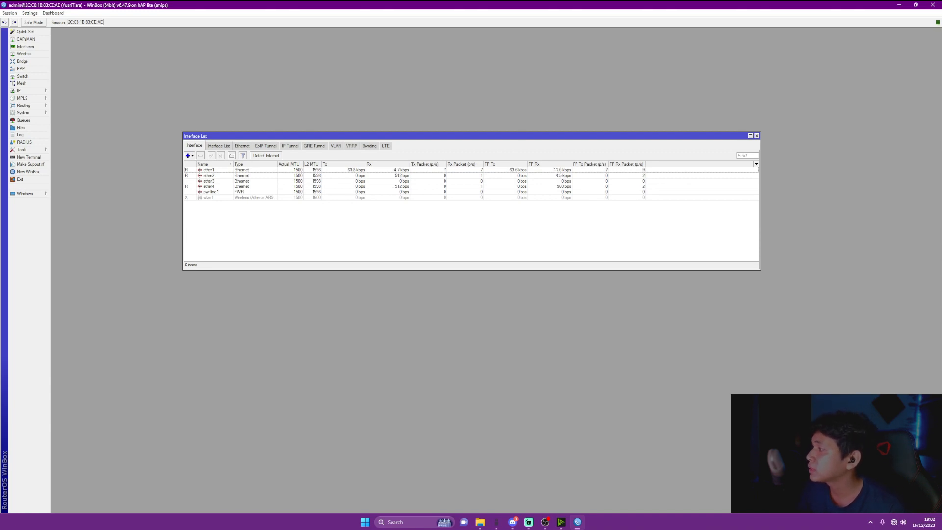
click(209, 169)
click(209, 175)
click(209, 187)
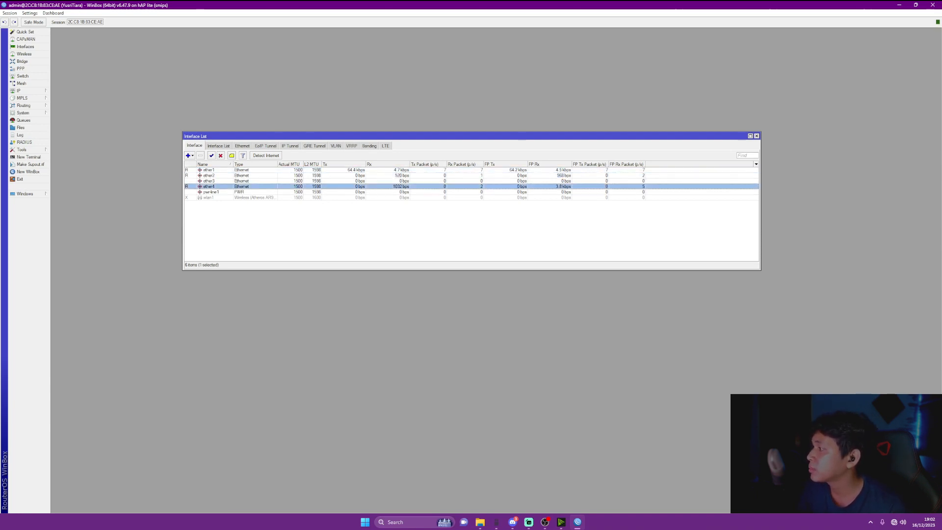
double_click(209, 170)
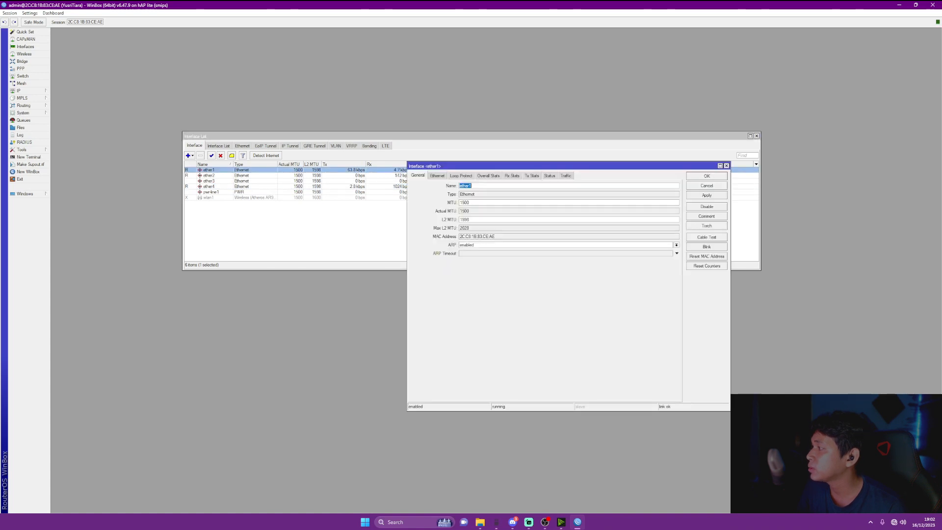
click(472, 185)
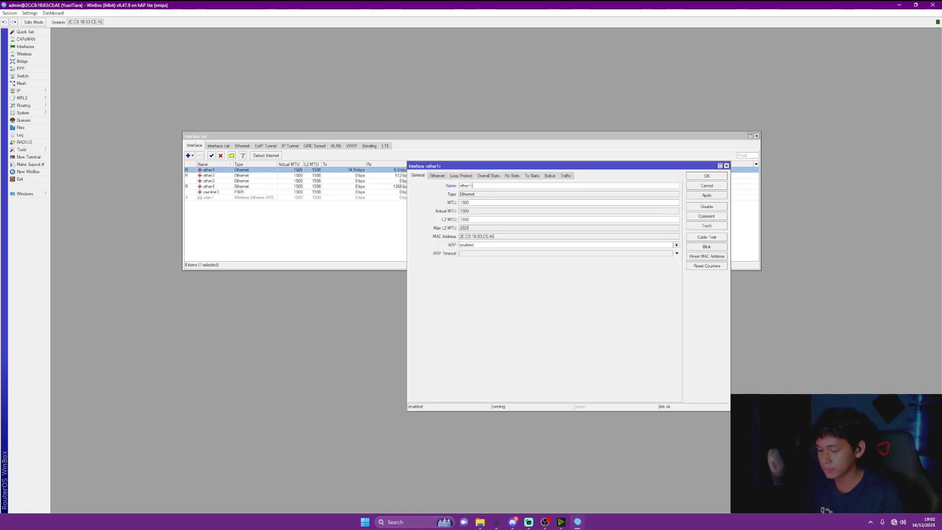
text(-PCA)
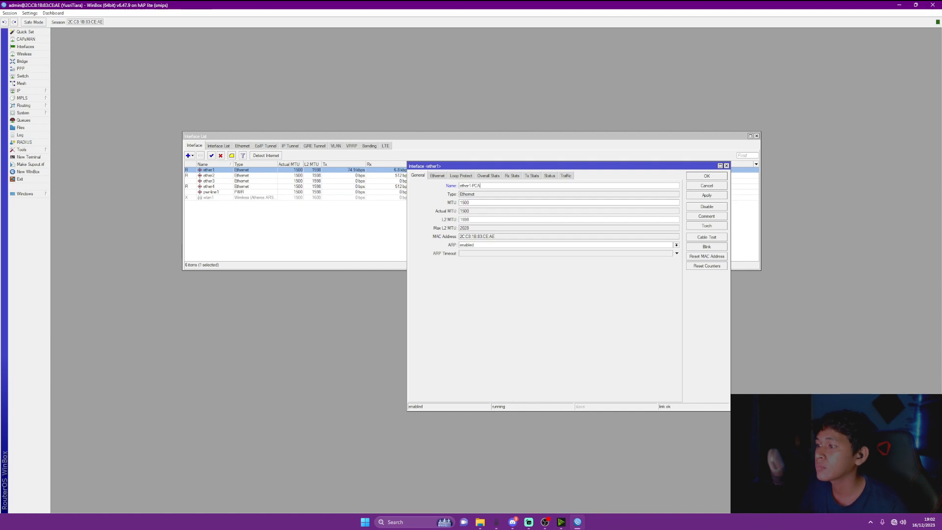
click(706, 195)
click(706, 177)
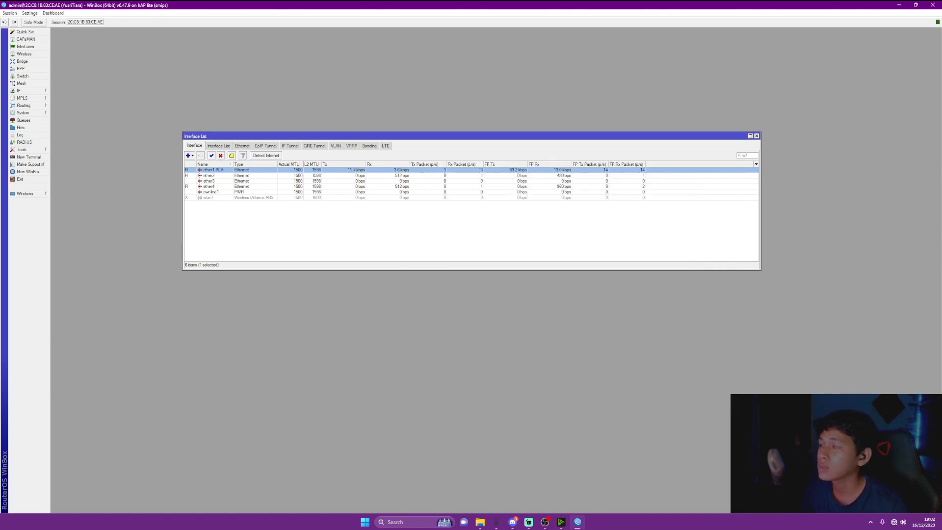
double_click(209, 175)
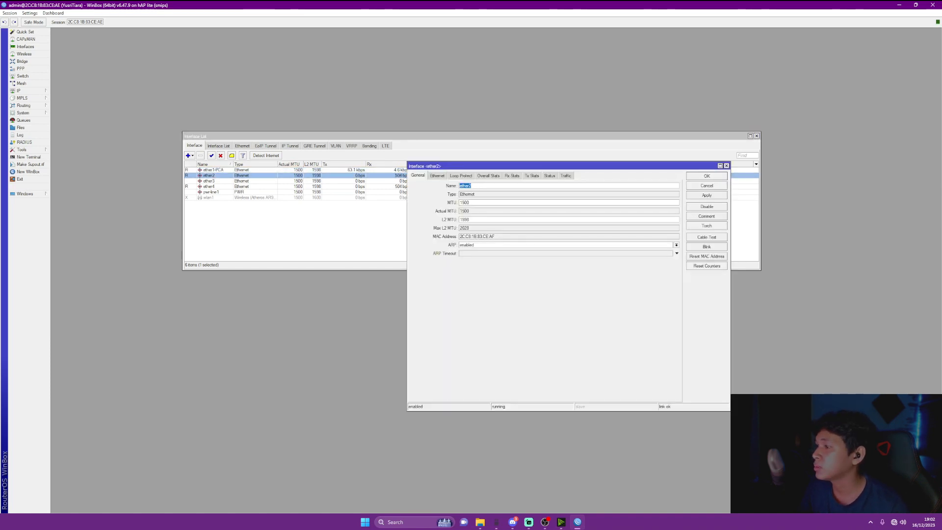
click(473, 186)
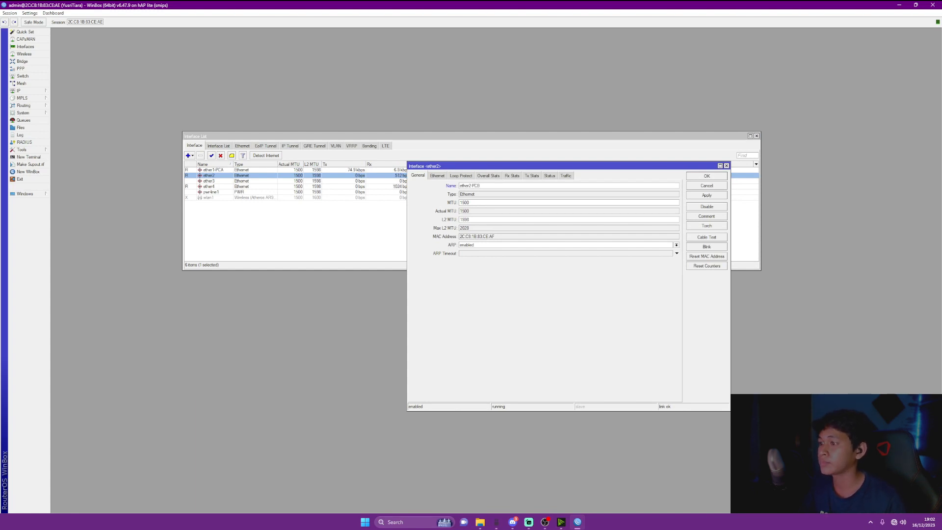
click(706, 196)
click(707, 176)
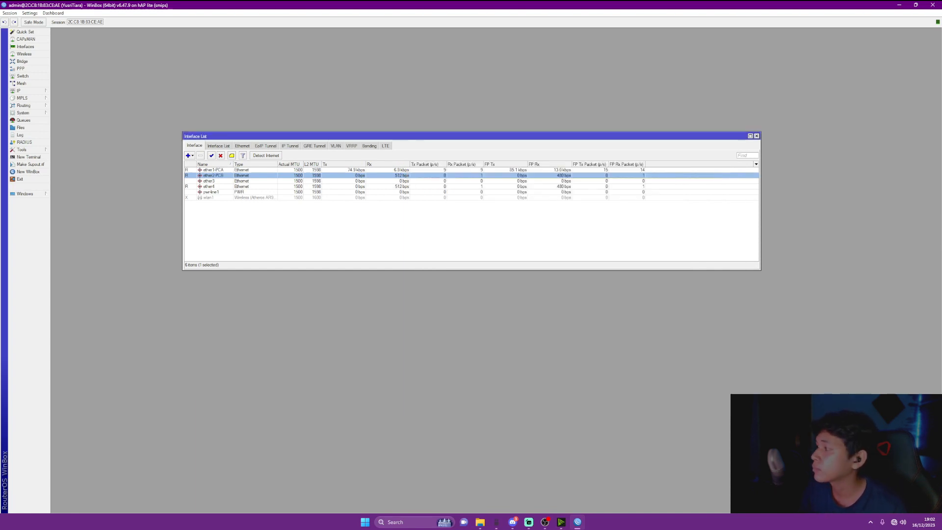
Rename the ether4 port to ether4-PPPoE
double_click(209, 186)
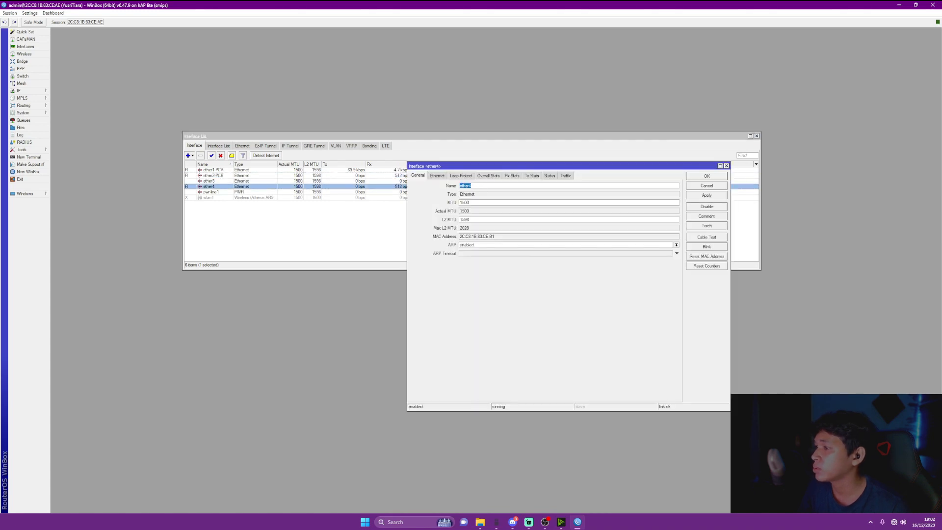
click(473, 185)
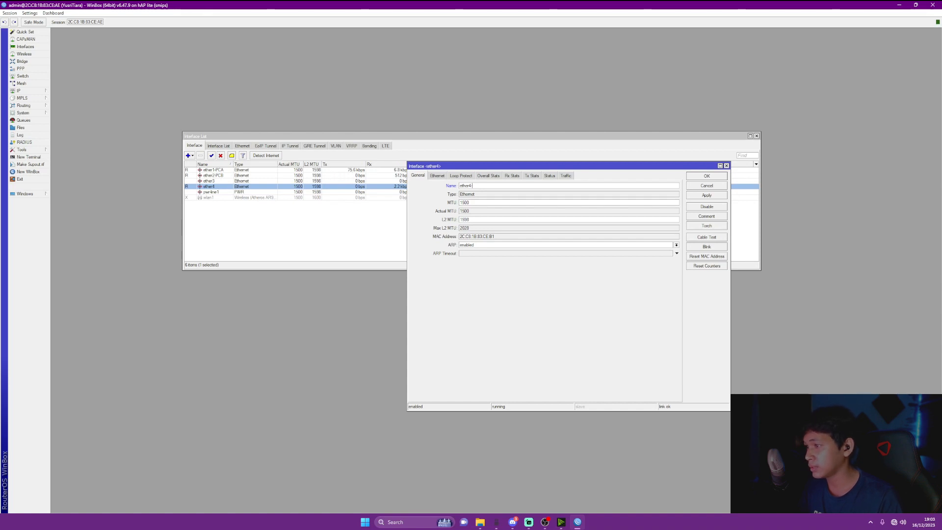
text(PPPoE)
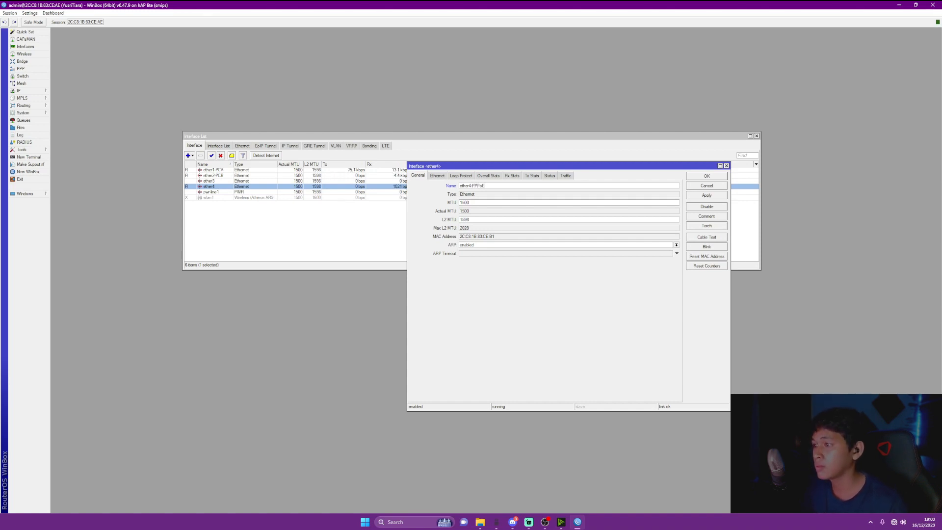
key(Return)
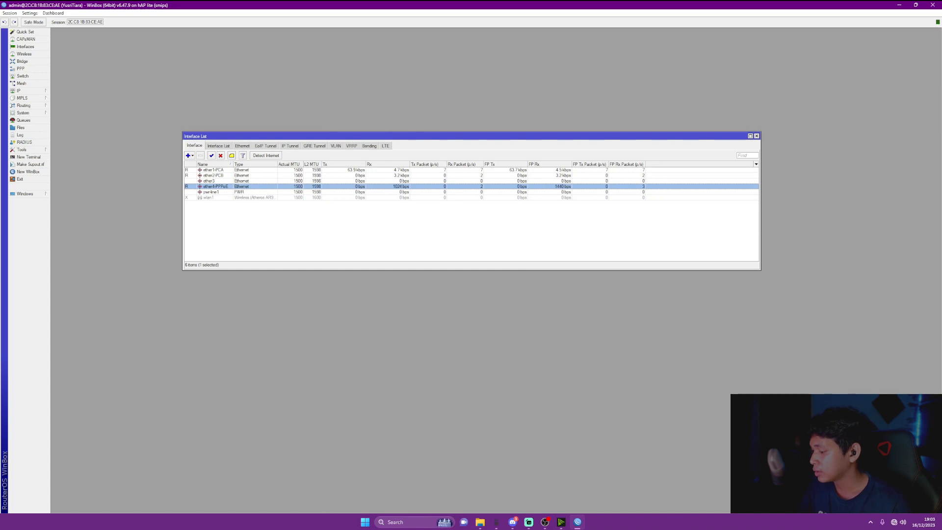
click(188, 155)
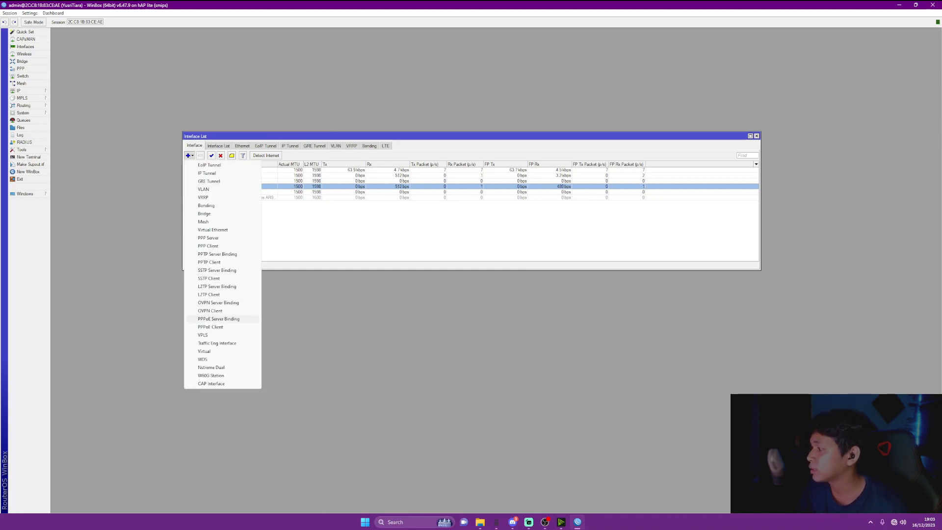
Add a PPPoE Client interface, pppoe-out1, dialing over ether4-PPPoE
click(211, 327)
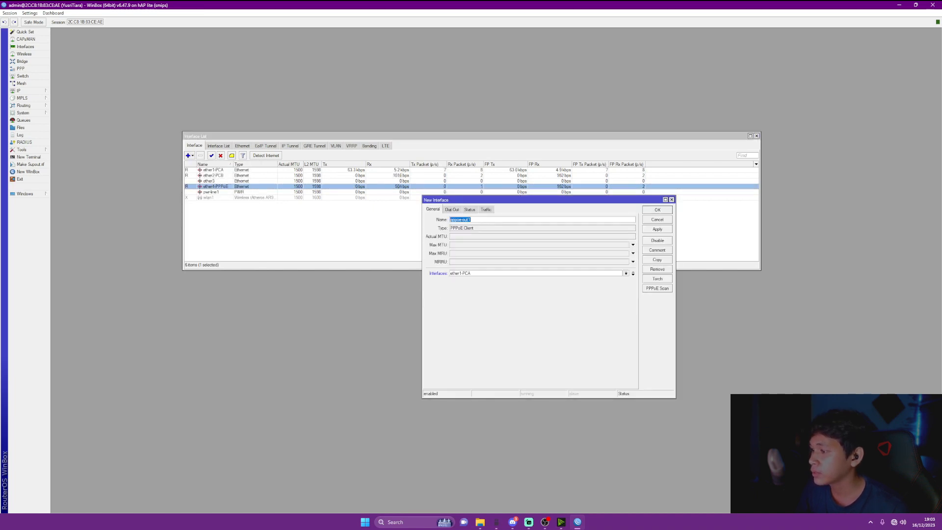
click(627, 274)
click(471, 293)
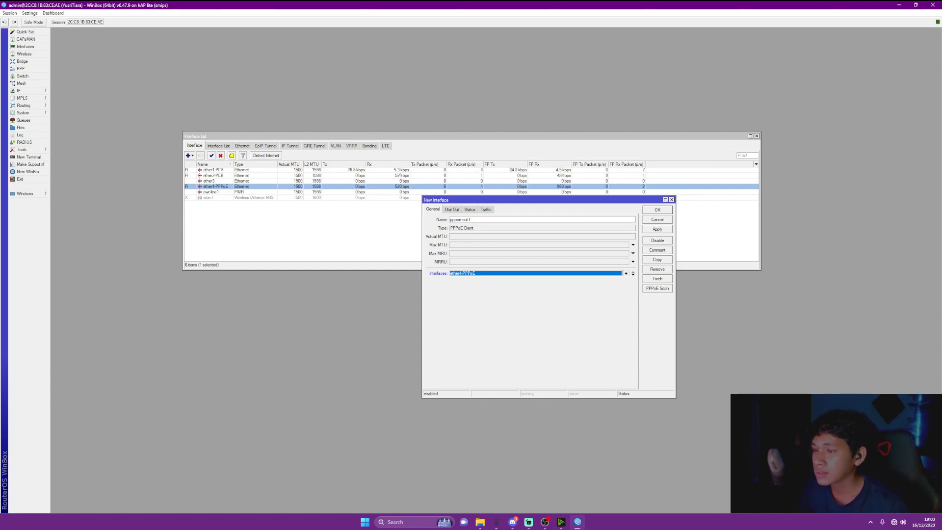
click(658, 229)
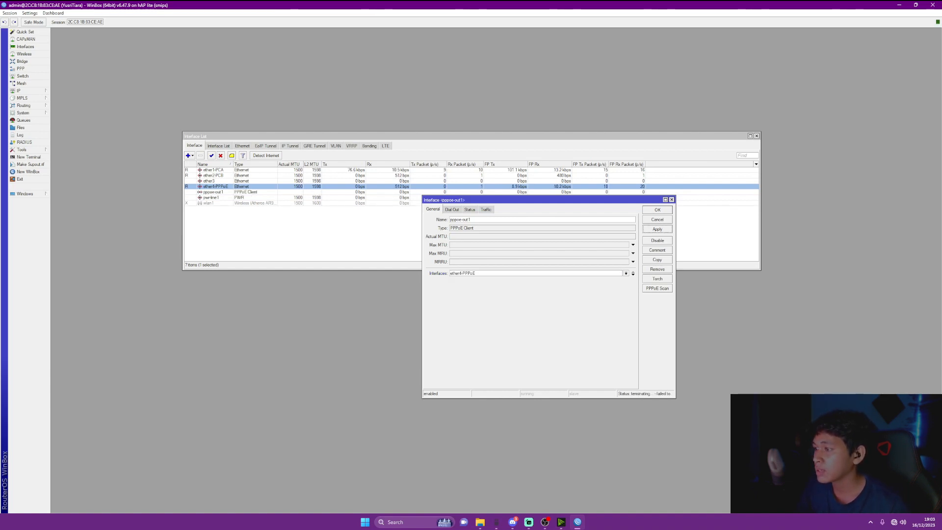
Enter the ISP account user name on the client's Dial Out settings
click(451, 209)
click(495, 240)
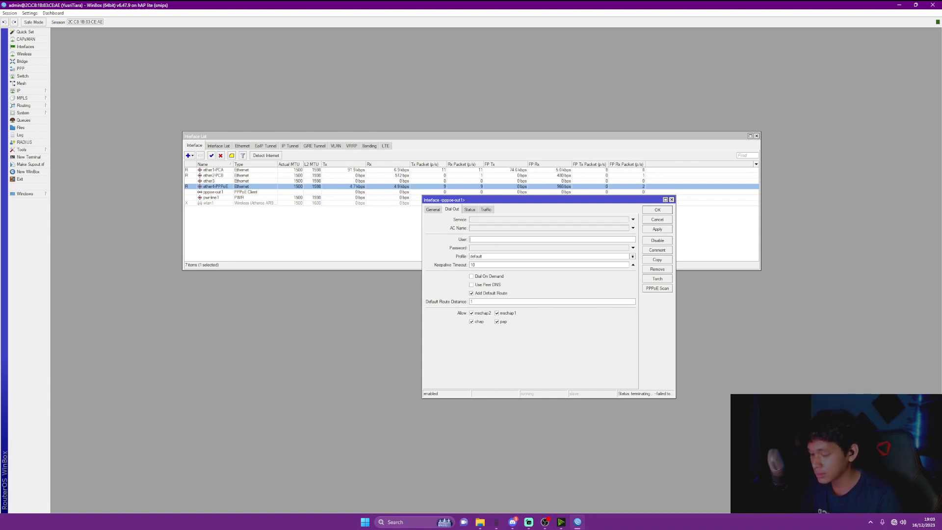
text(YUSR)
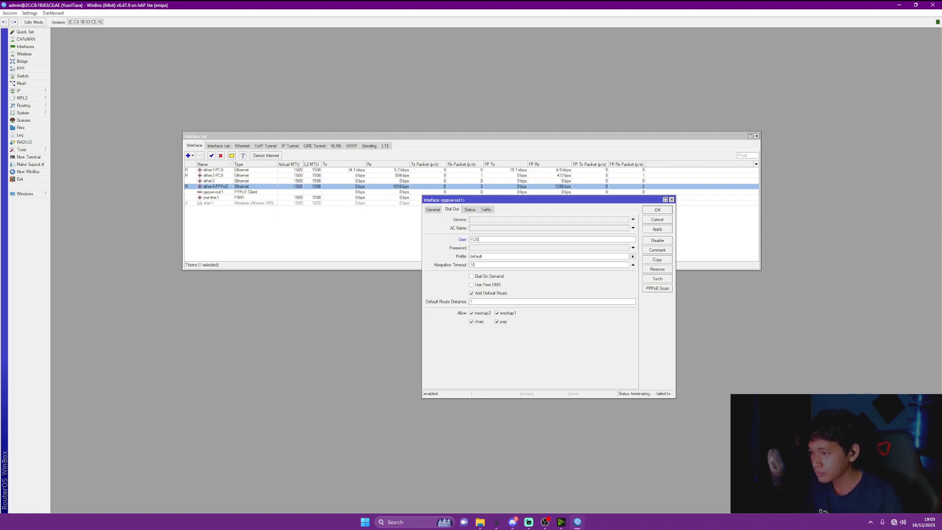
key(BackSpace)
key(BackSpace)
key(BackSpace)
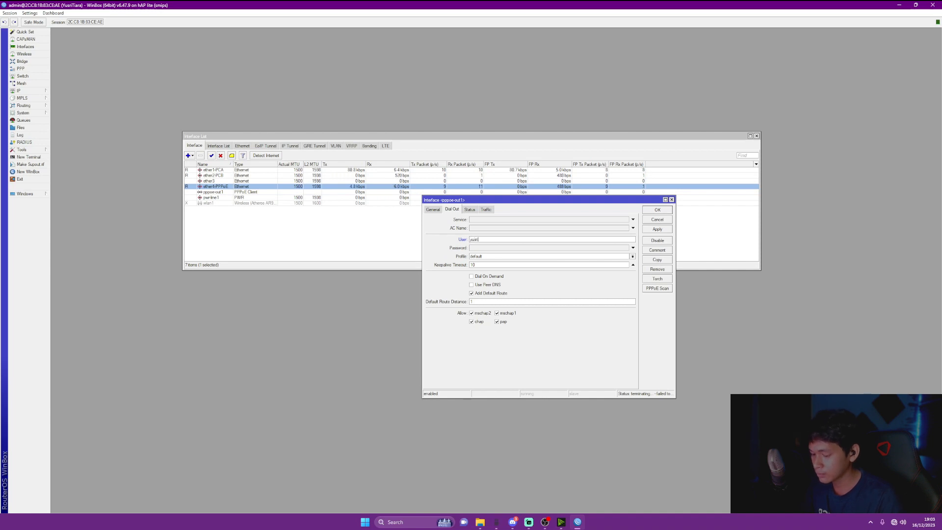
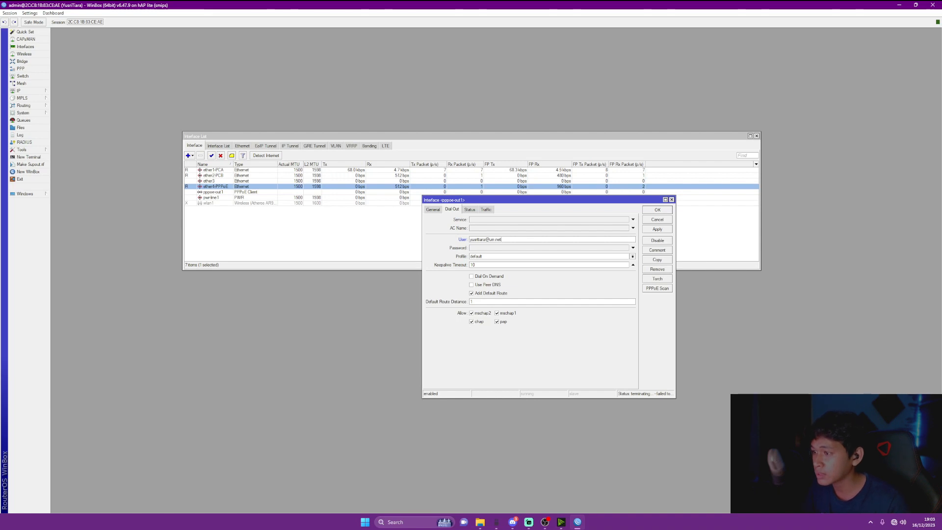
key(Tab)
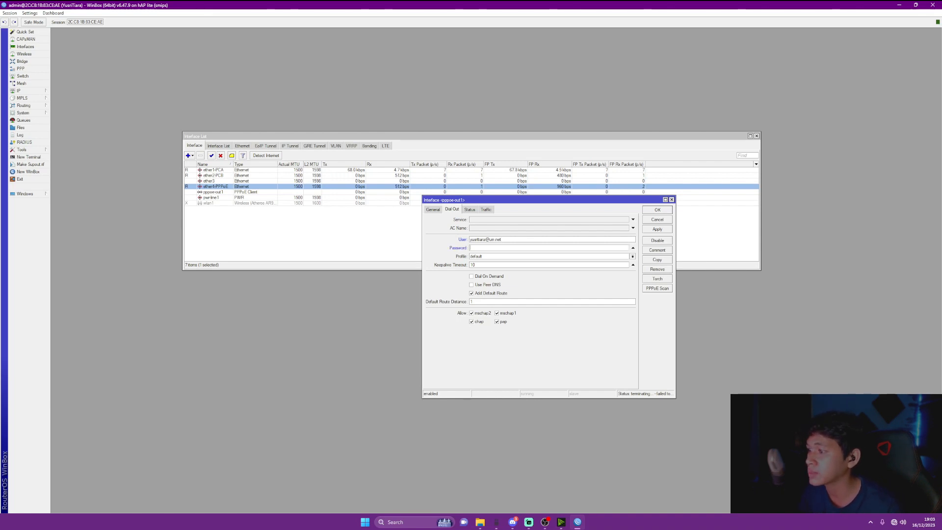
Enter the account password, enable Use Peer DNS, and apply to bring pppoe-out1 up
key(ctrl+a)
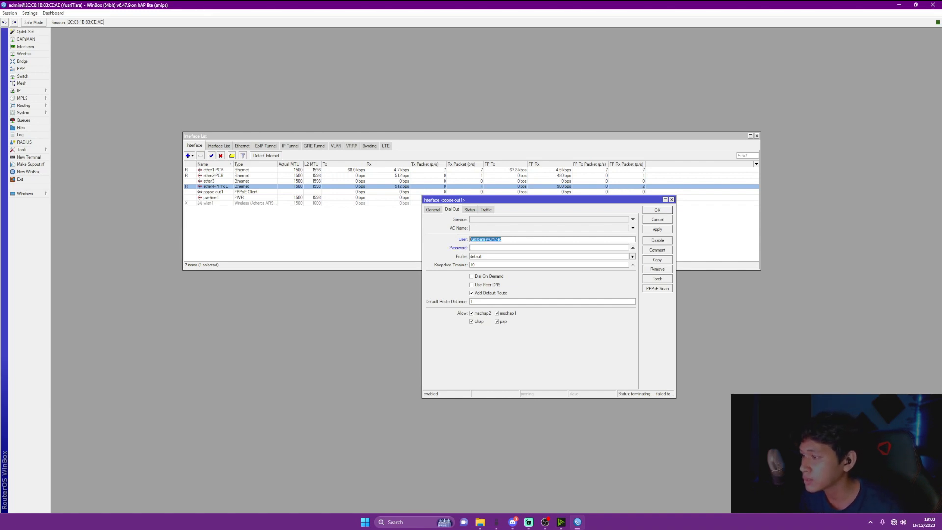
key(Right)
key(shift+Left)
key(shift+Left)
key(shift+Left)
key(shift+Left)
key(shift+Left)
key(shift+Left)
key(shift+Left)
key(ctrl+a)
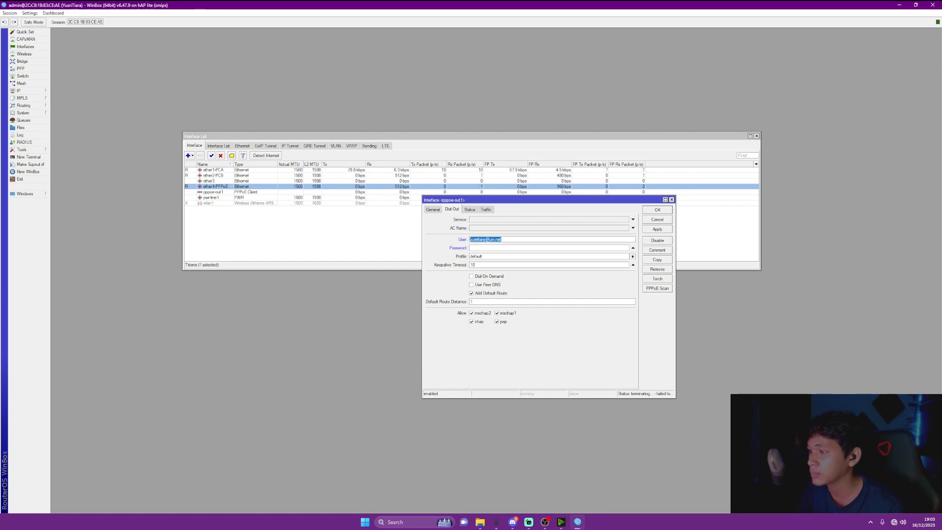
key(Right)
text(***)
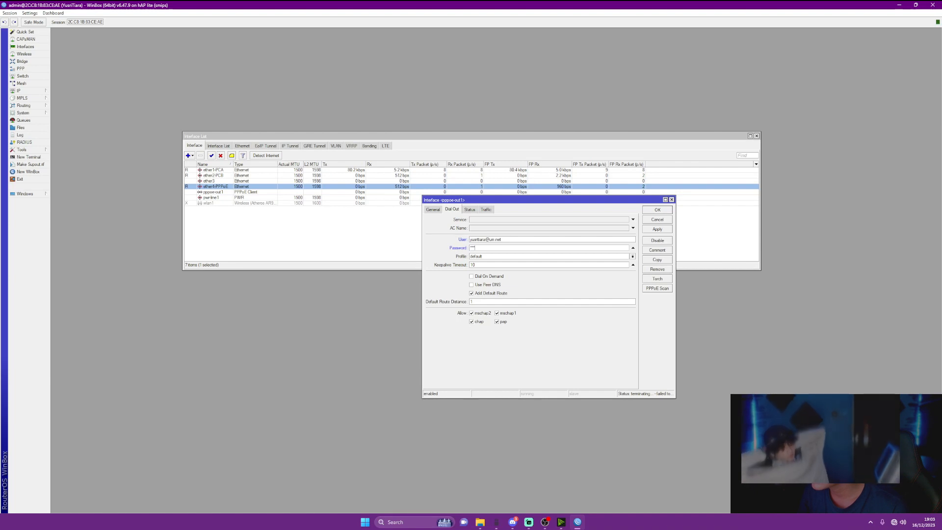
click(472, 285)
click(658, 229)
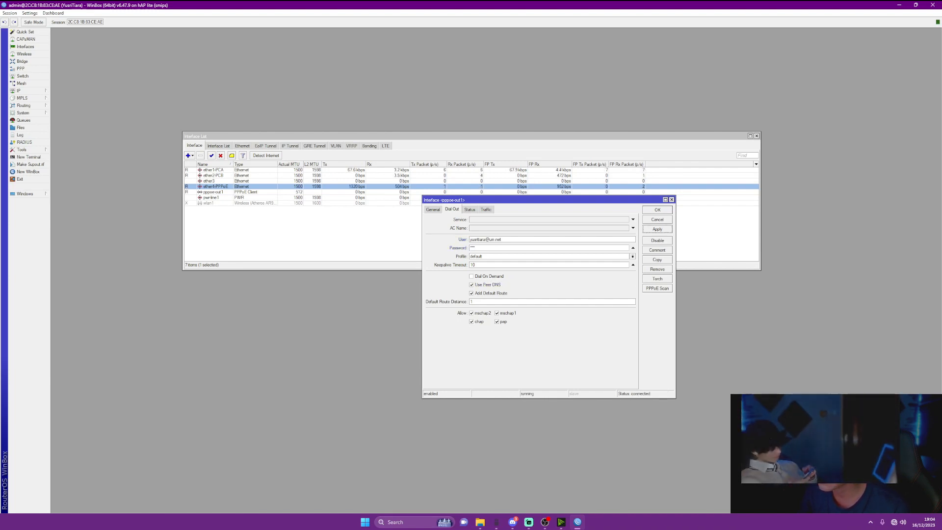
click(658, 210)
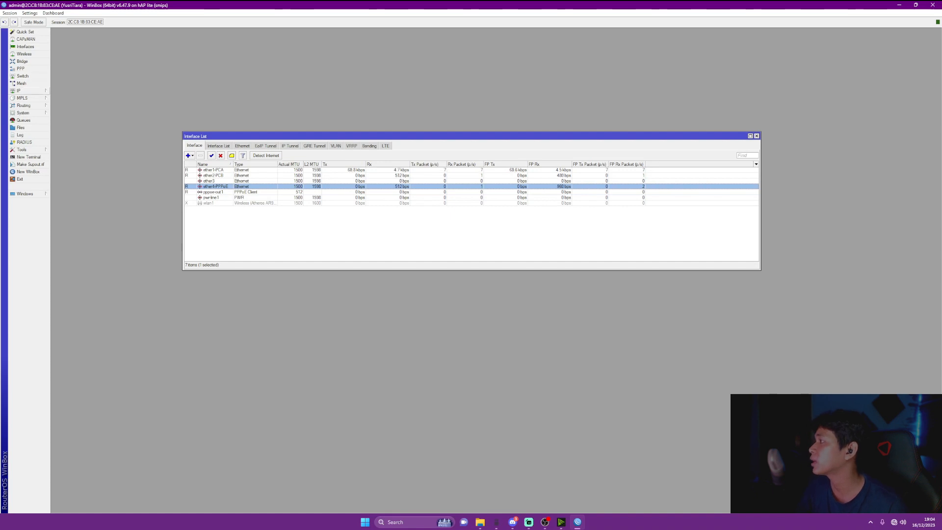
Check in IP > Addresses that pppoe-out1 holds 100.100.100.1, then open IP > Firewall
click(22, 91)
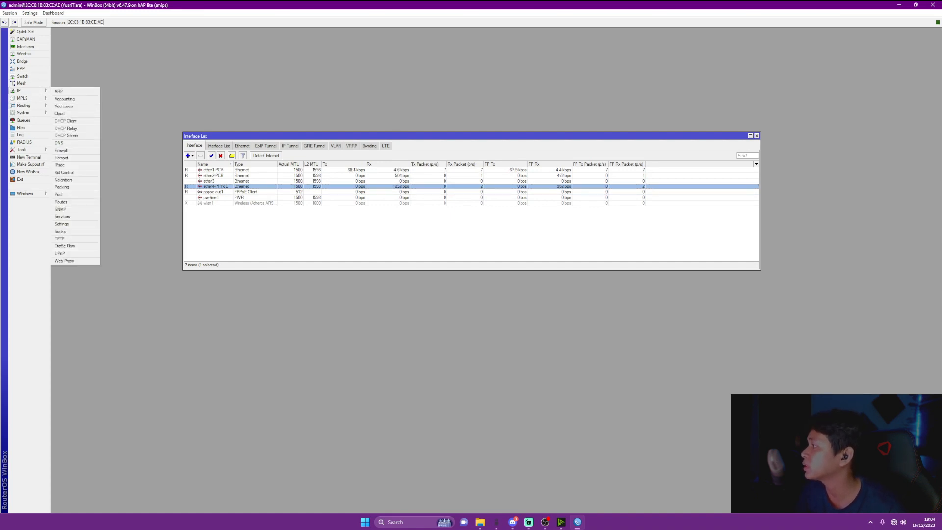
click(63, 106)
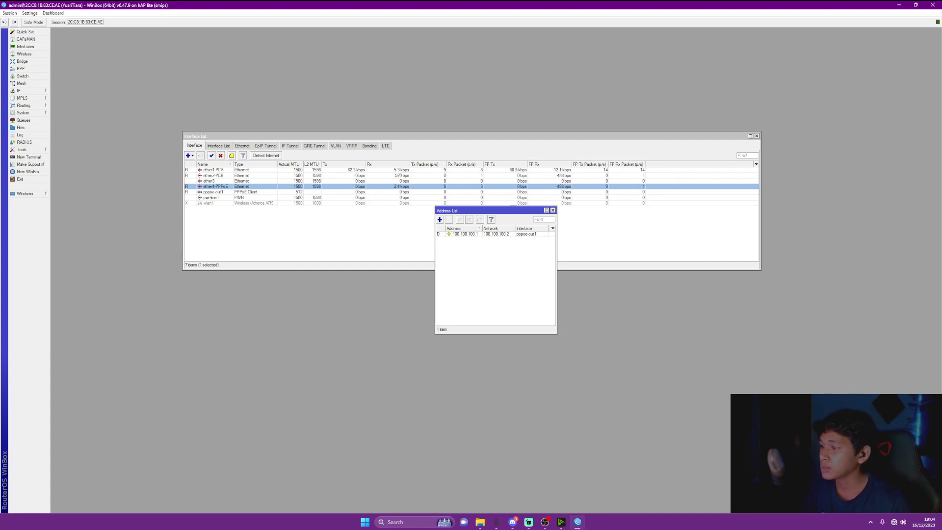
key(Escape)
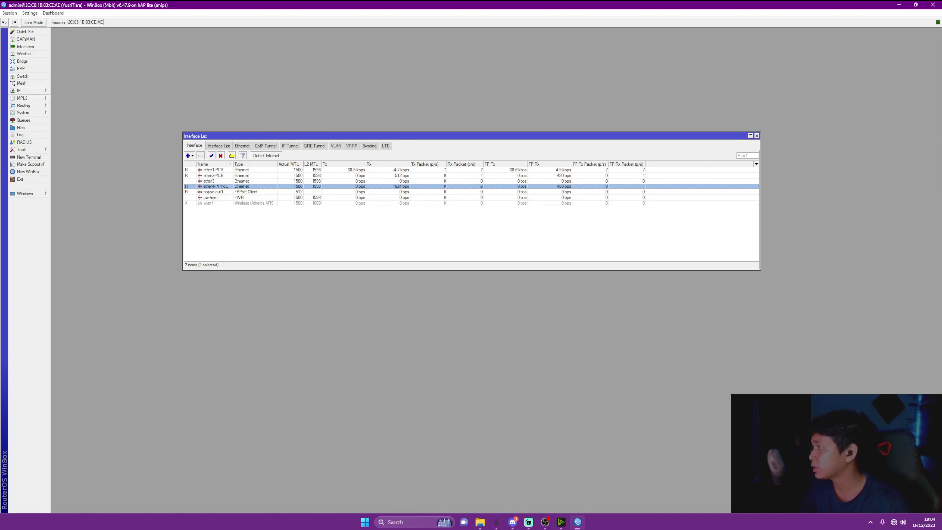
click(20, 90)
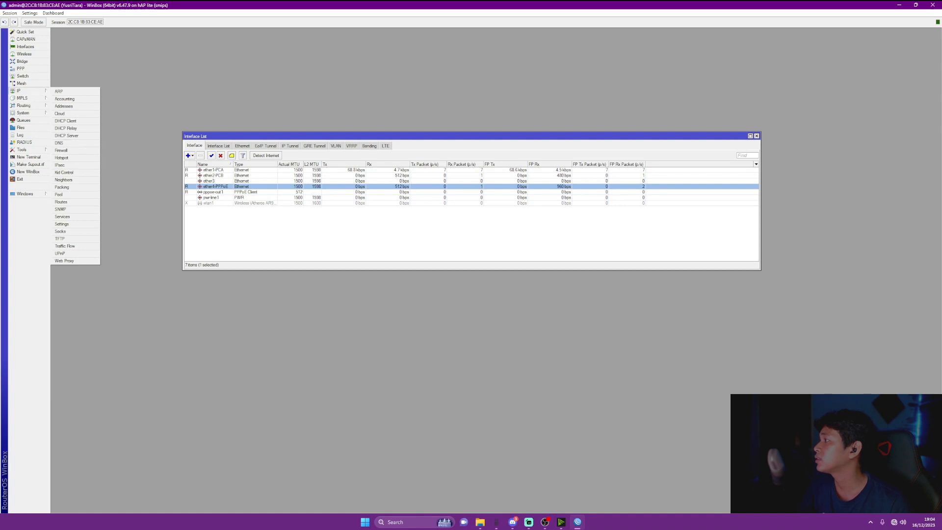
click(61, 151)
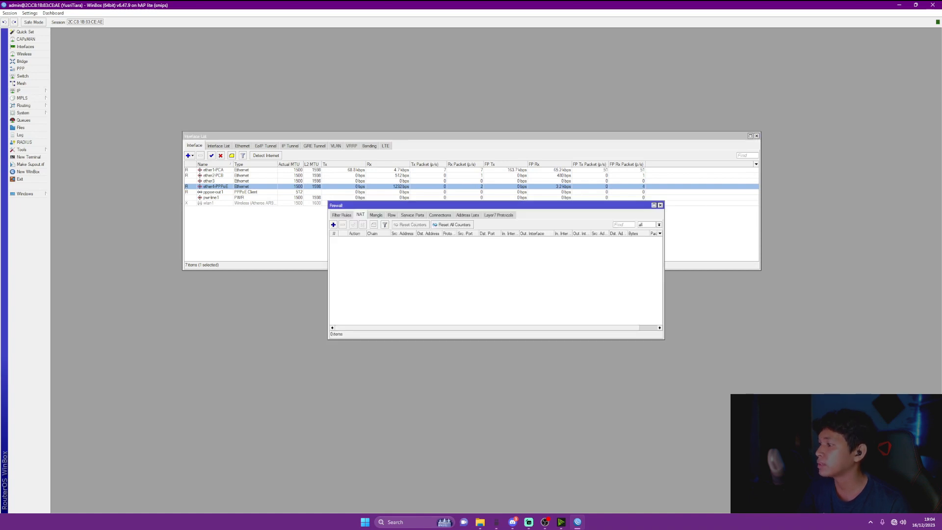
Add a NAT rule with chain srcnat, out-interface pppoe-out1 and action masquerade
click(333, 224)
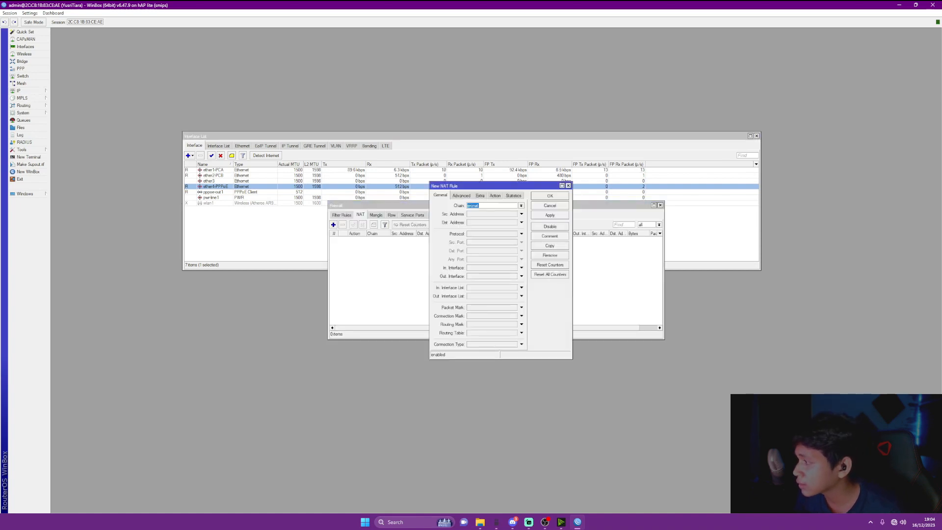
click(521, 276)
click(514, 276)
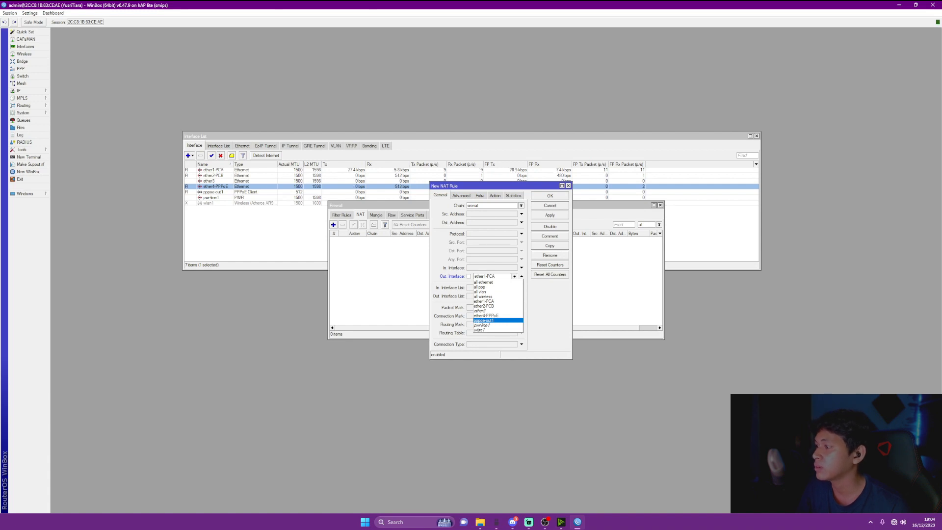
click(486, 320)
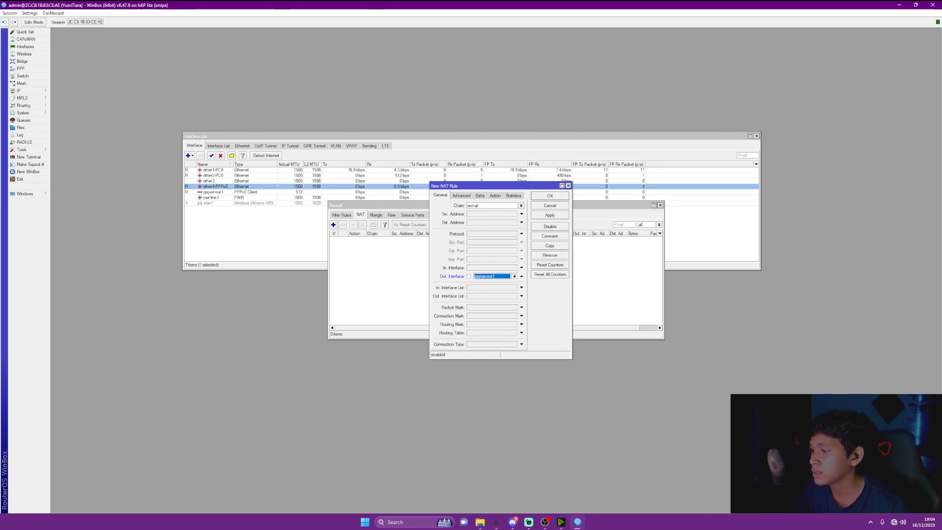
click(549, 215)
click(495, 195)
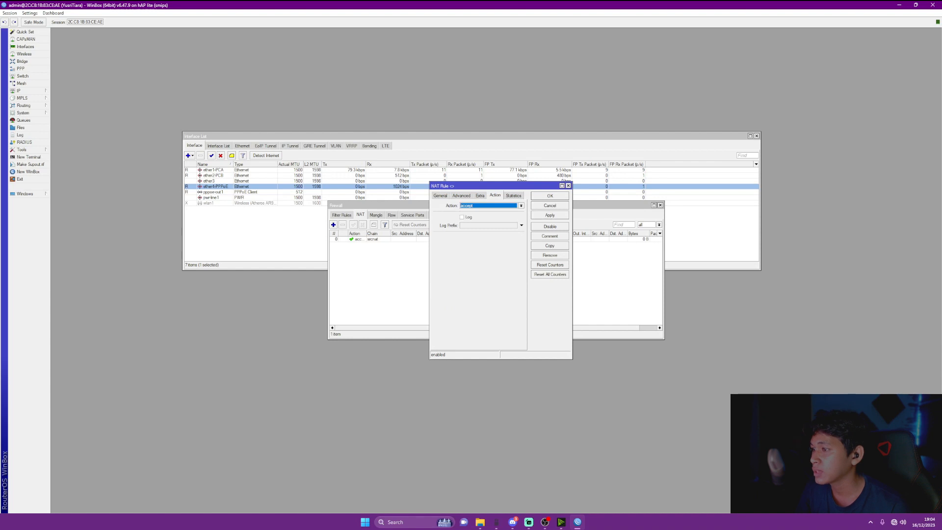
click(521, 206)
click(473, 240)
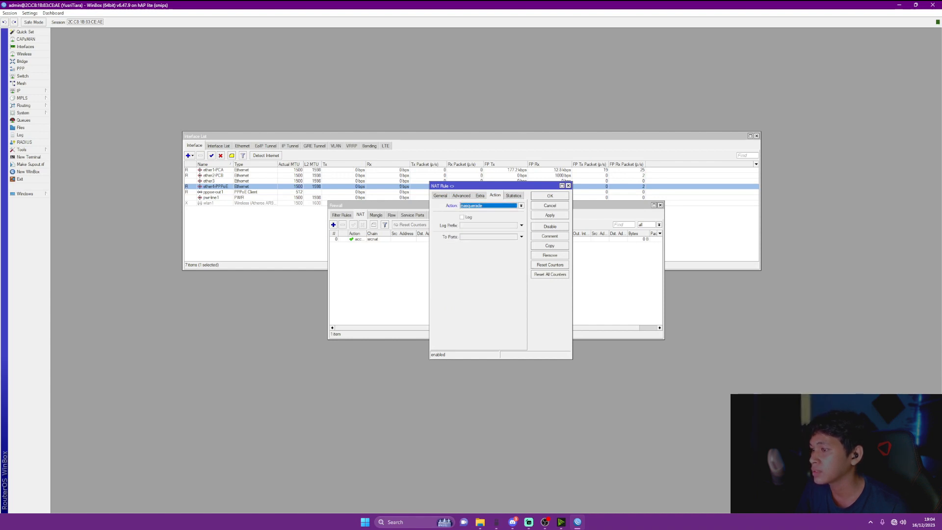
click(550, 215)
click(550, 196)
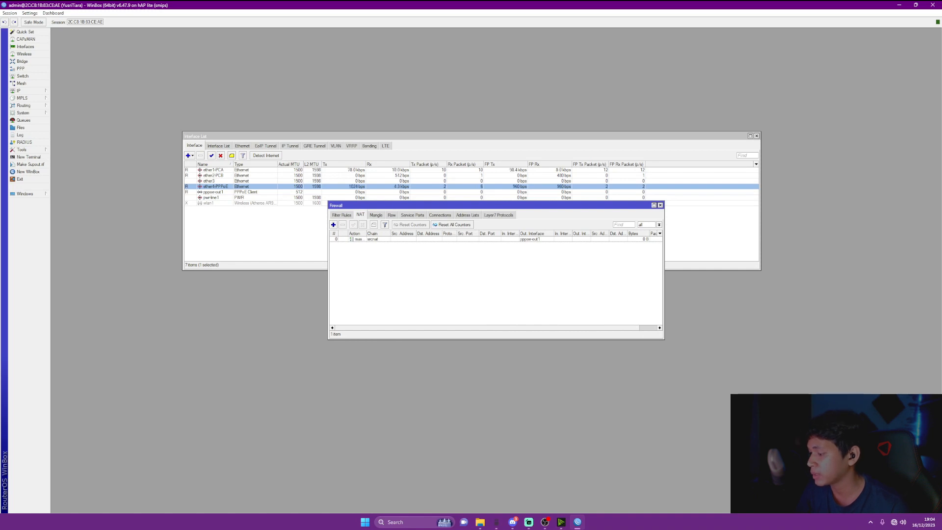
click(29, 157)
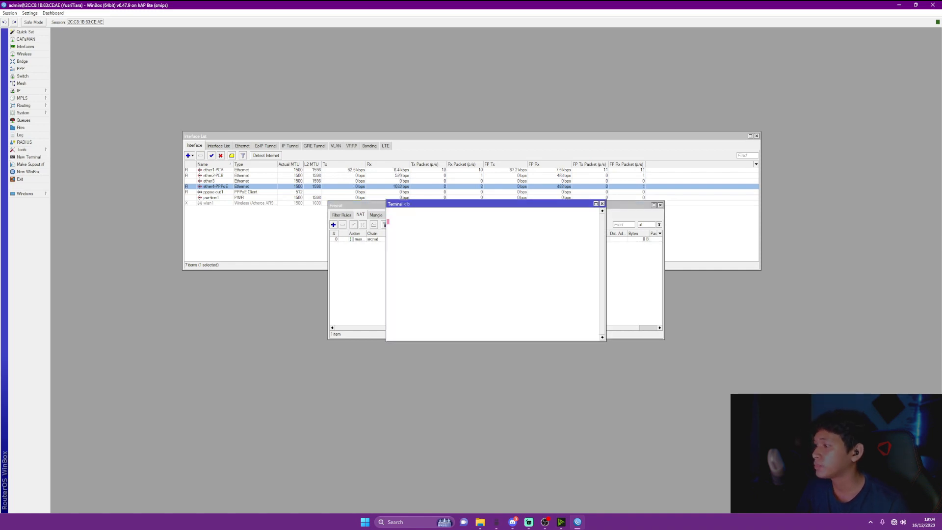
Ping 192.168.1.1, 100.100.100.1 and google.com from the terminal, stopping each with Ctrl+C
text(ping )
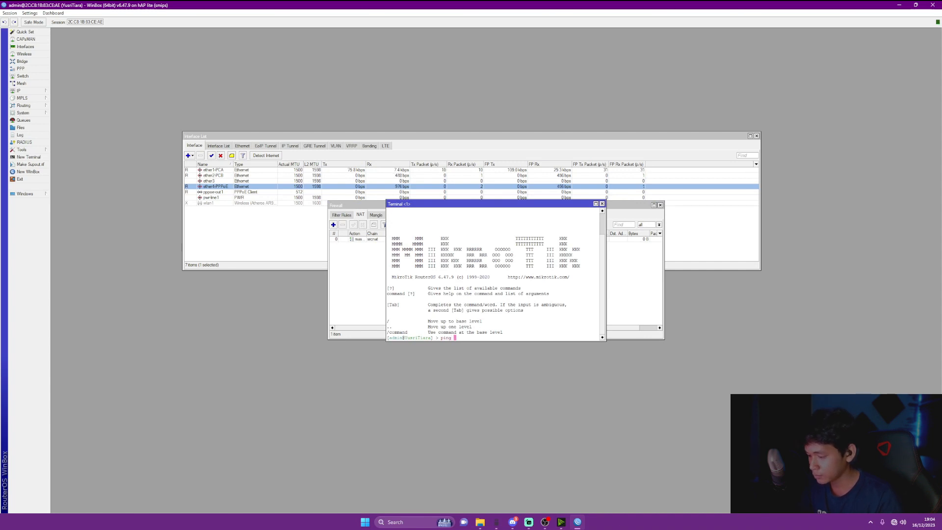
text(192.)
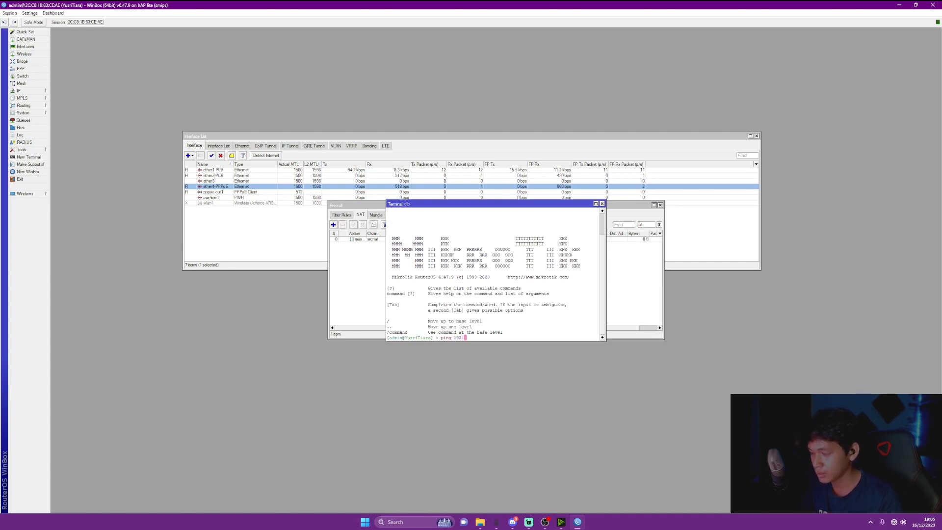
text(168)
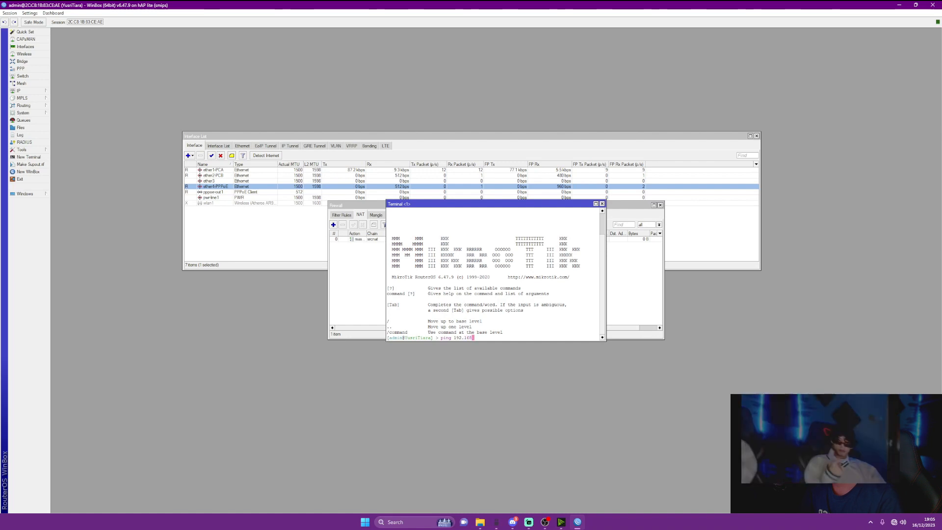
text(.1.1)
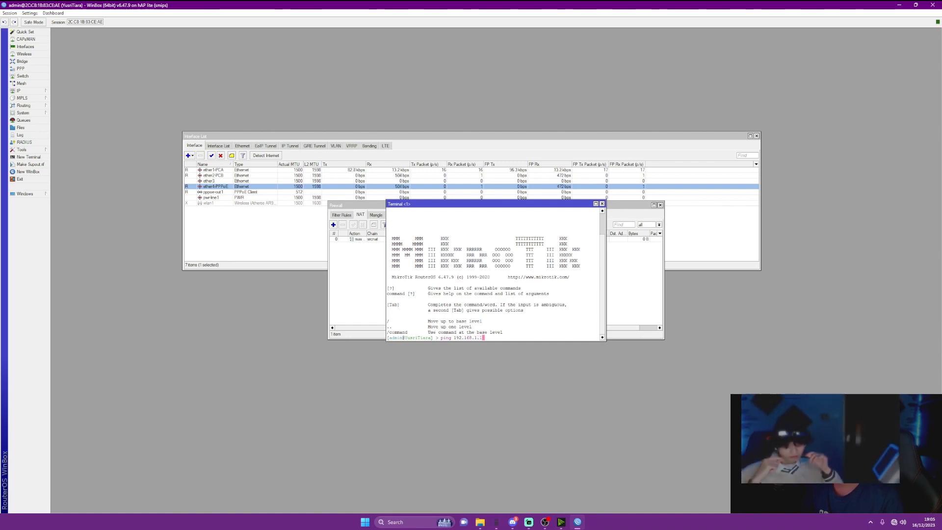
key(Return)
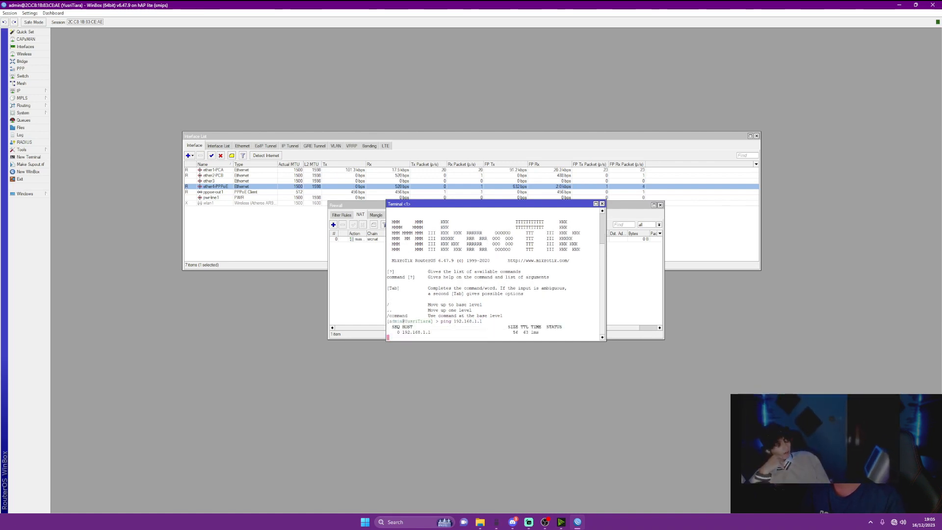
key(ctrl+c)
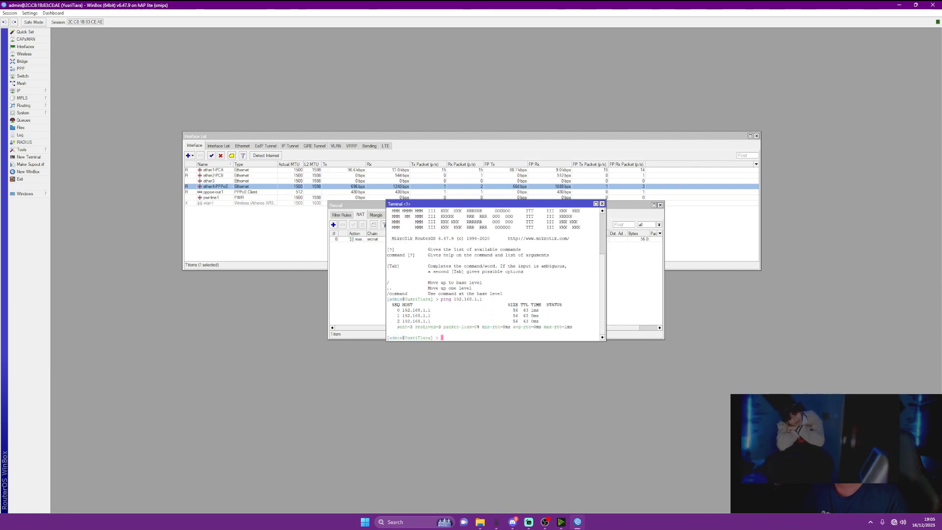
text(ping )
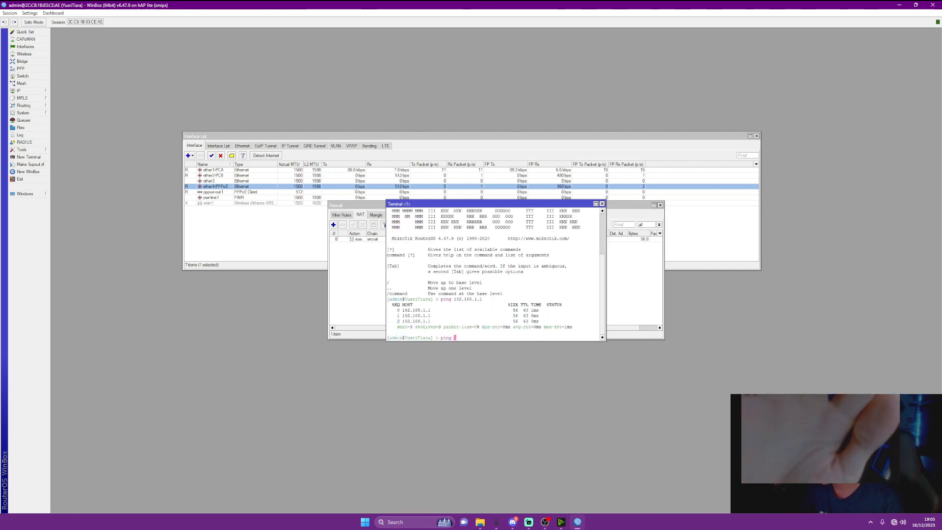
text(100.100.100.1)
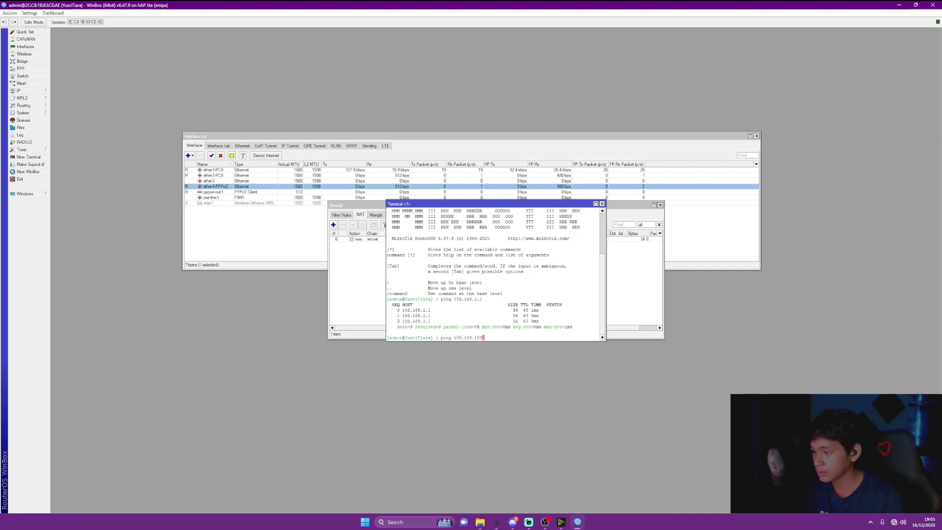
key(Return)
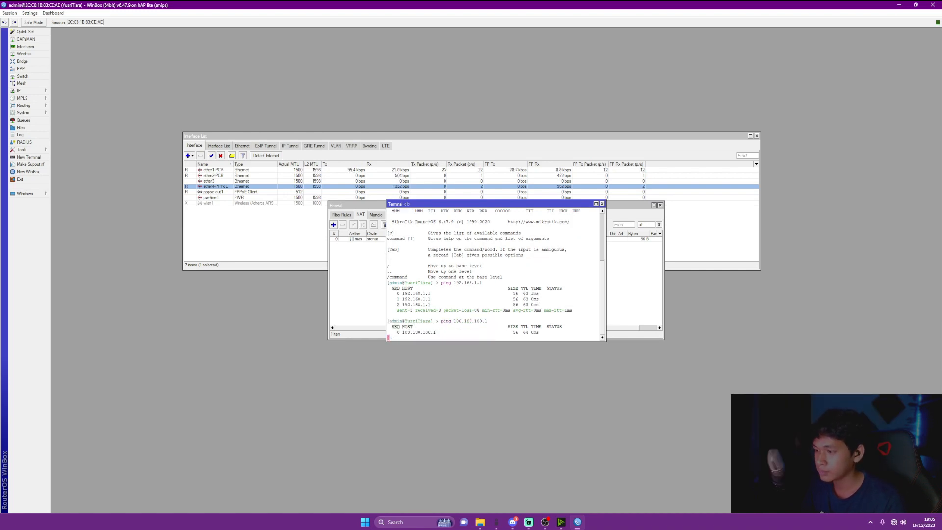
key(ctrl+c)
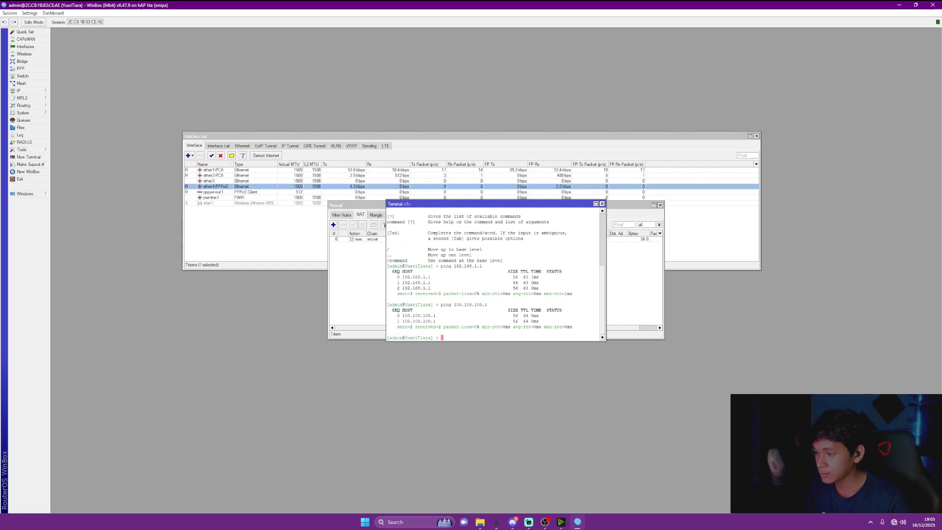
text(ping googl)
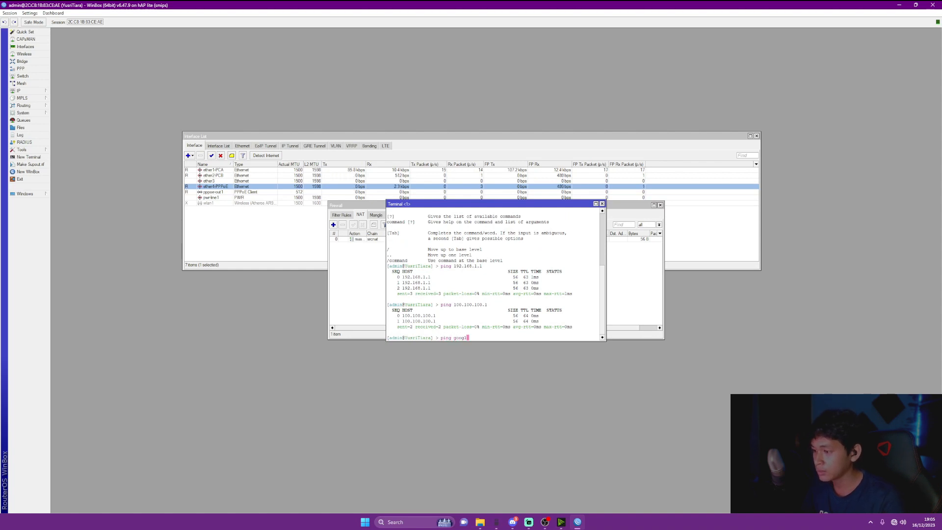
text(e.com)
key(Return)
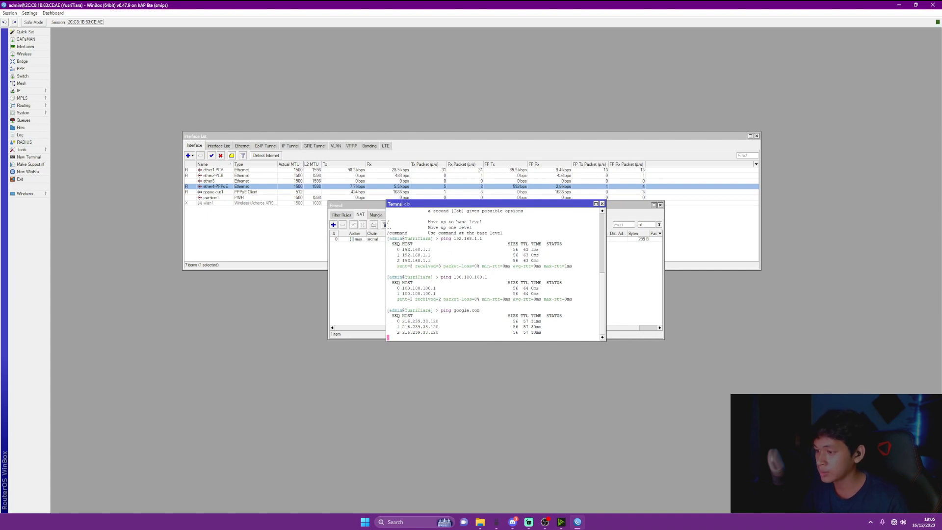
key(ctrl+c)
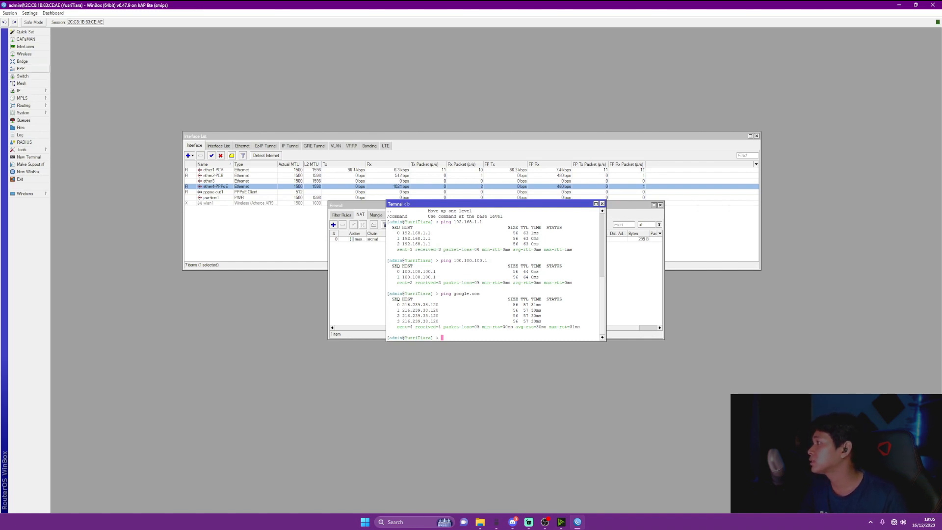
On the Bridge tab, add a new bridge named Bridge-PPPoE and apply it
click(22, 61)
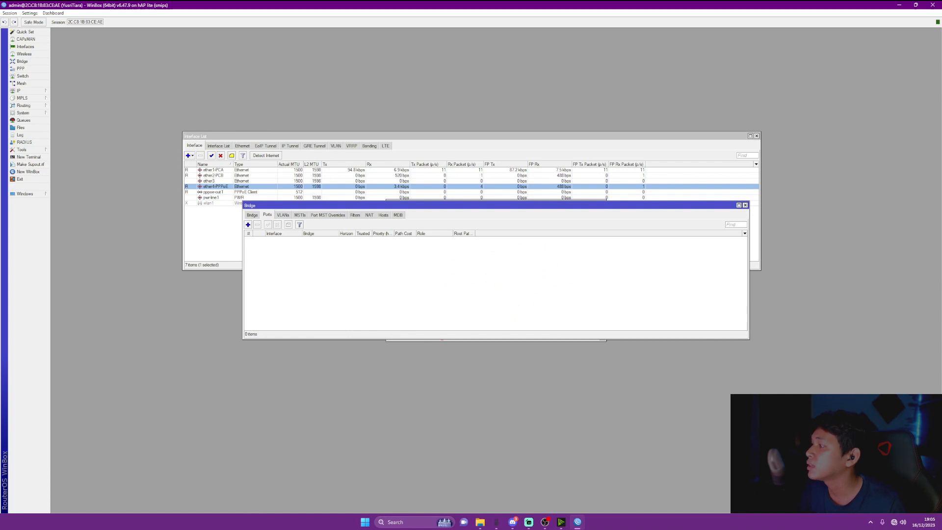
click(252, 214)
click(247, 225)
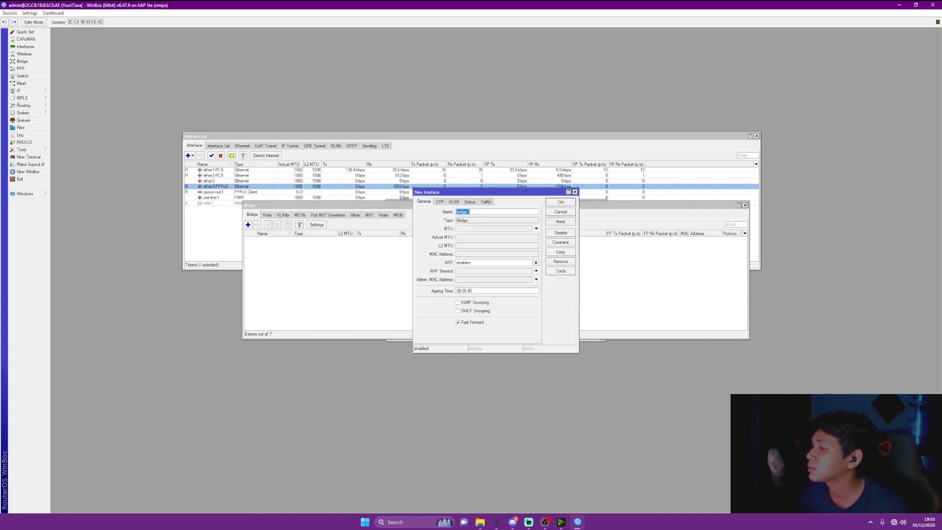
click(472, 212)
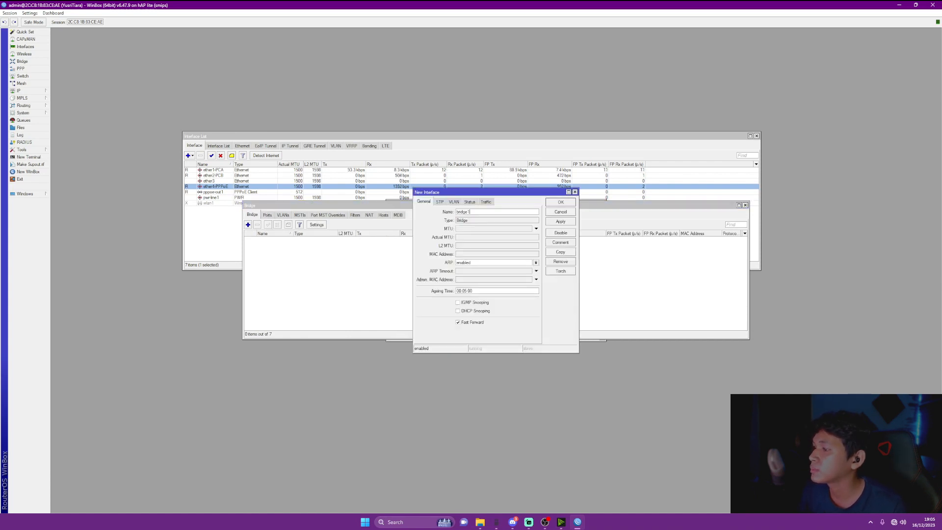
click(458, 212)
key(BackSpace)
text(Bridge)
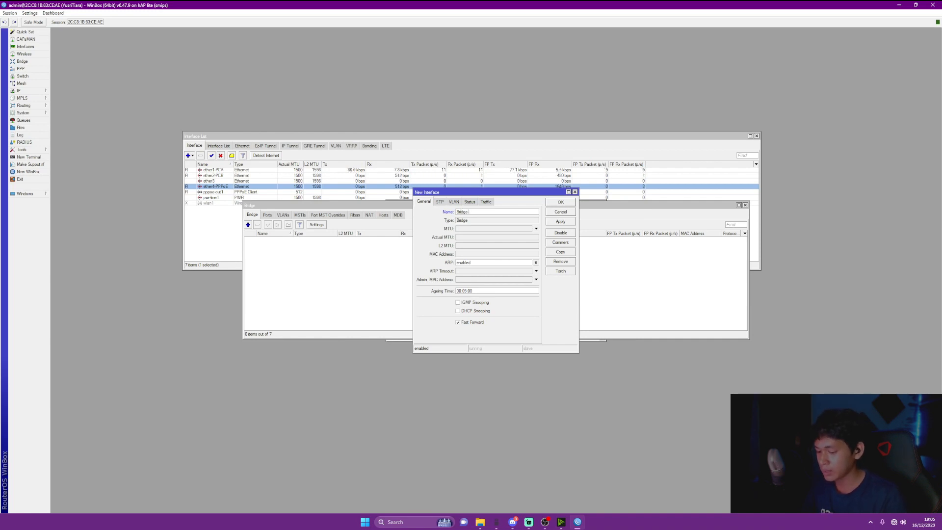
text(-PPPoe)
key(BackSpace)
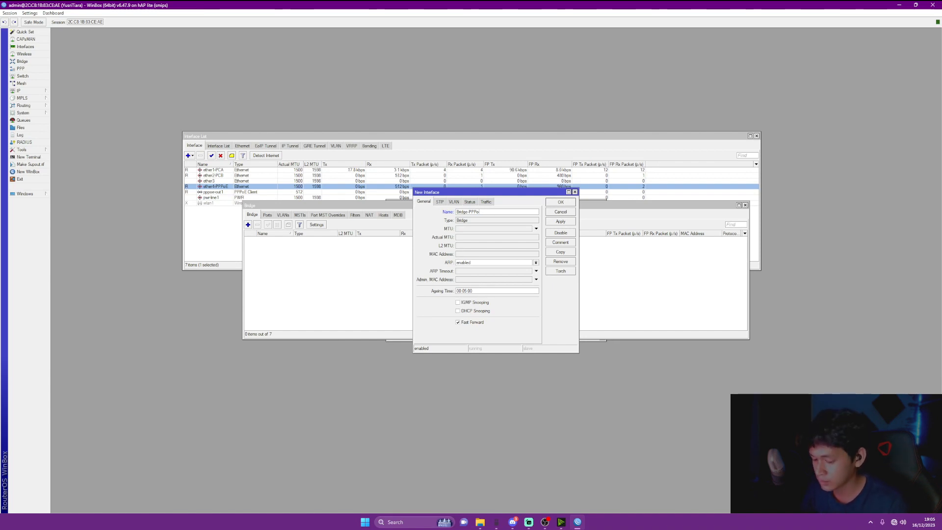
click(560, 221)
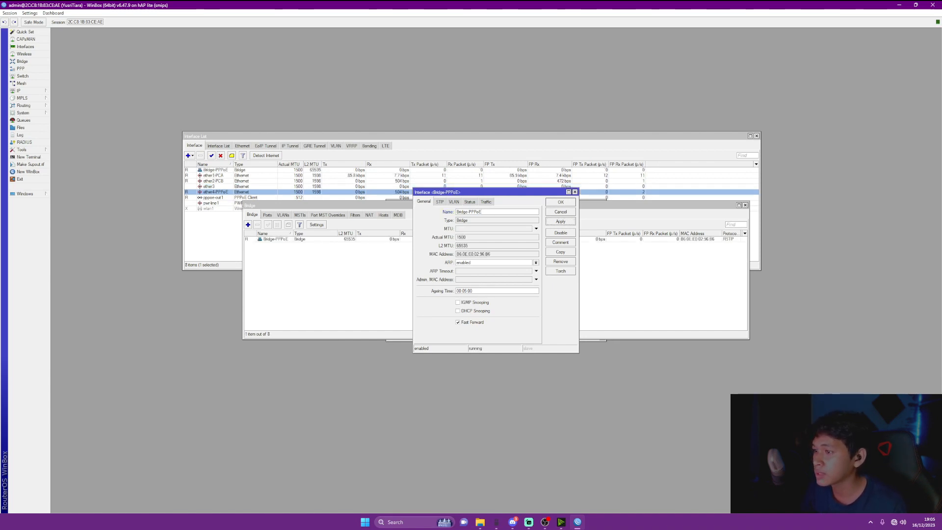
click(561, 202)
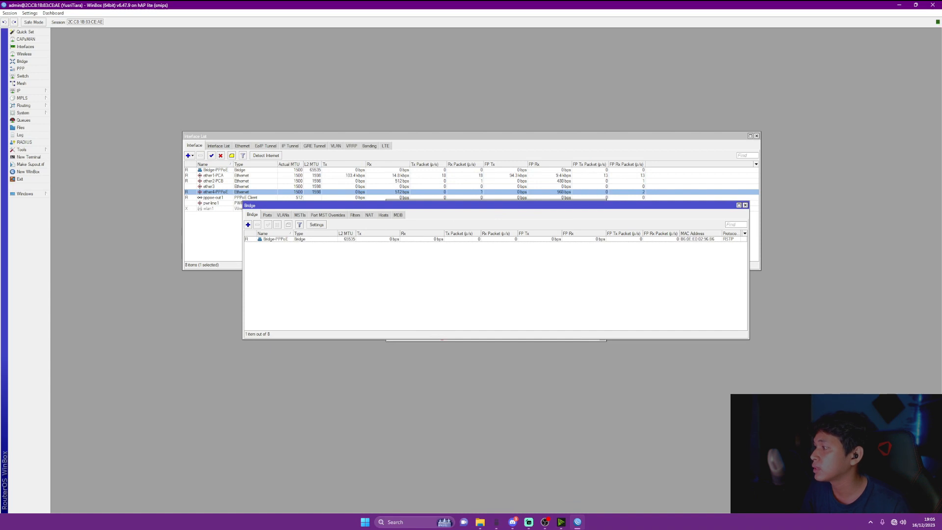
click(267, 215)
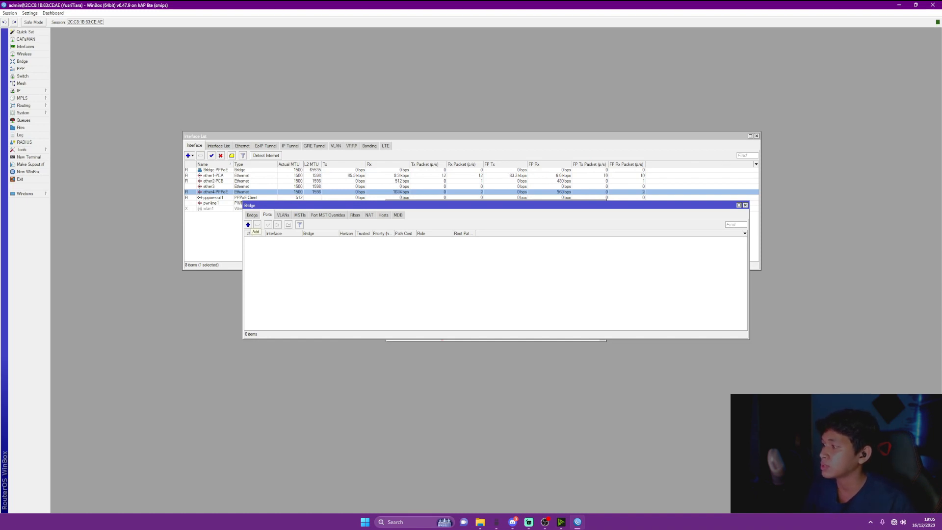
Add ether1-PCA as a port of the Bridge-PPPoE bridge
click(248, 225)
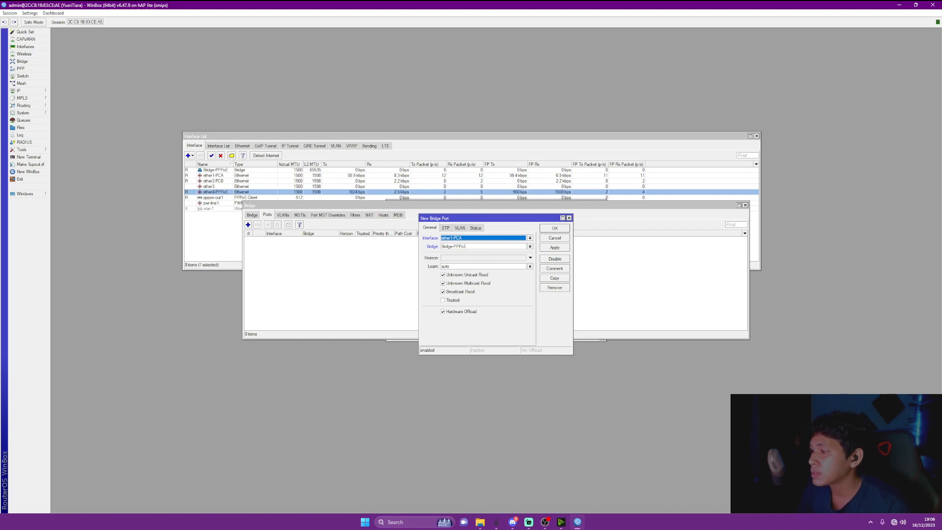
click(530, 238)
click(466, 254)
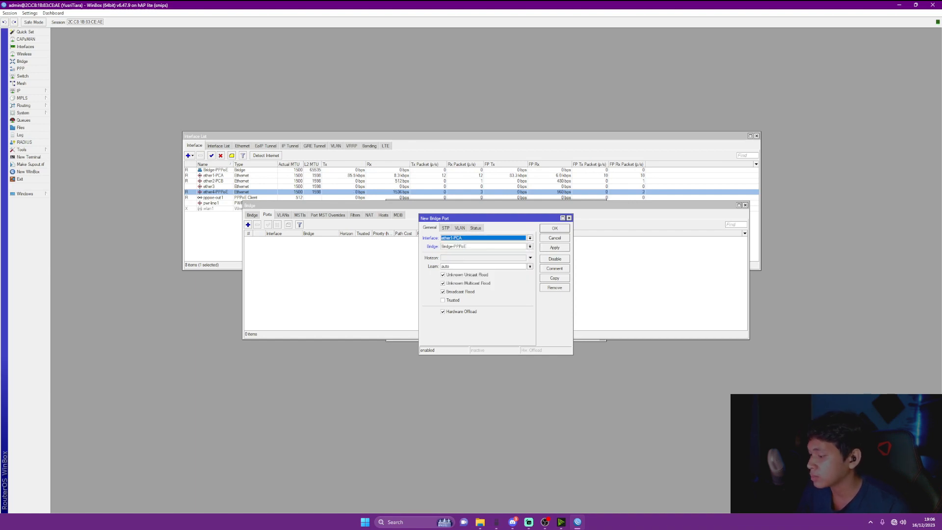
click(555, 248)
click(554, 228)
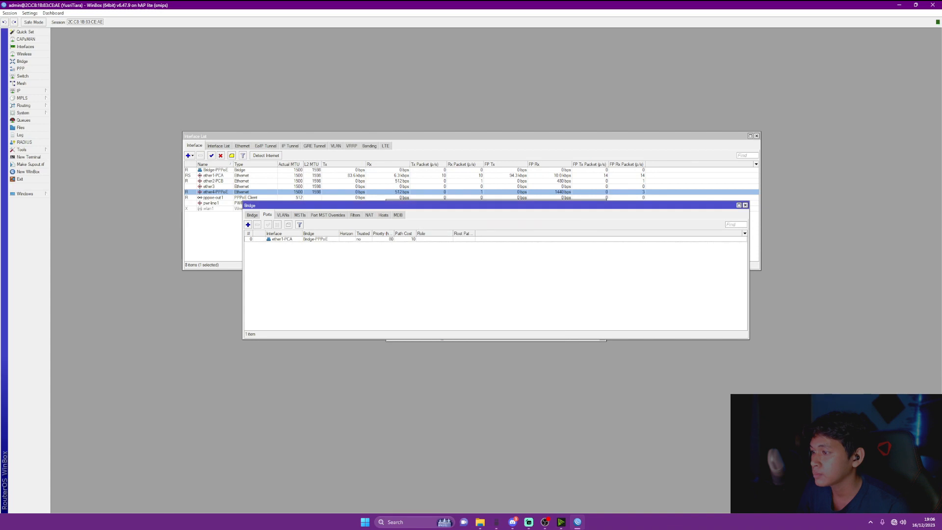
Add ether2-PCB as the second Bridge-PPPoE port and bring up PPP
click(248, 225)
click(530, 238)
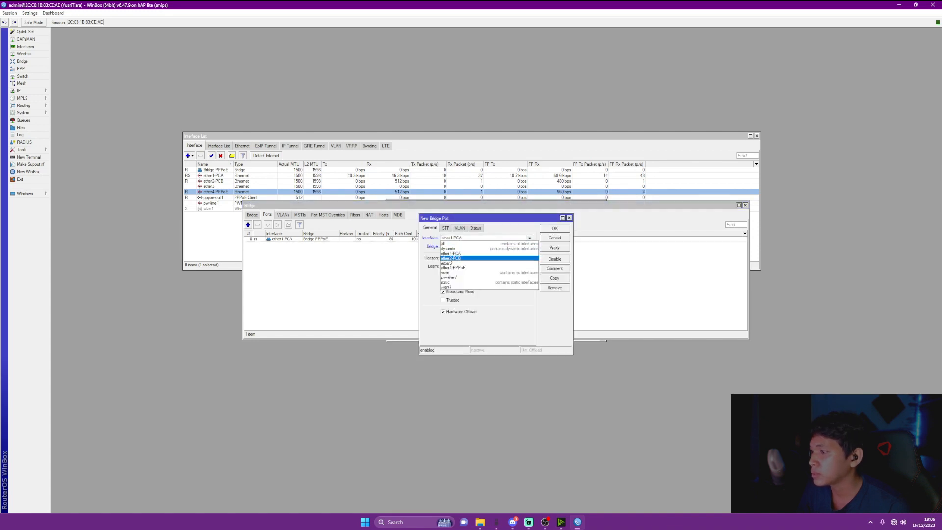
click(466, 258)
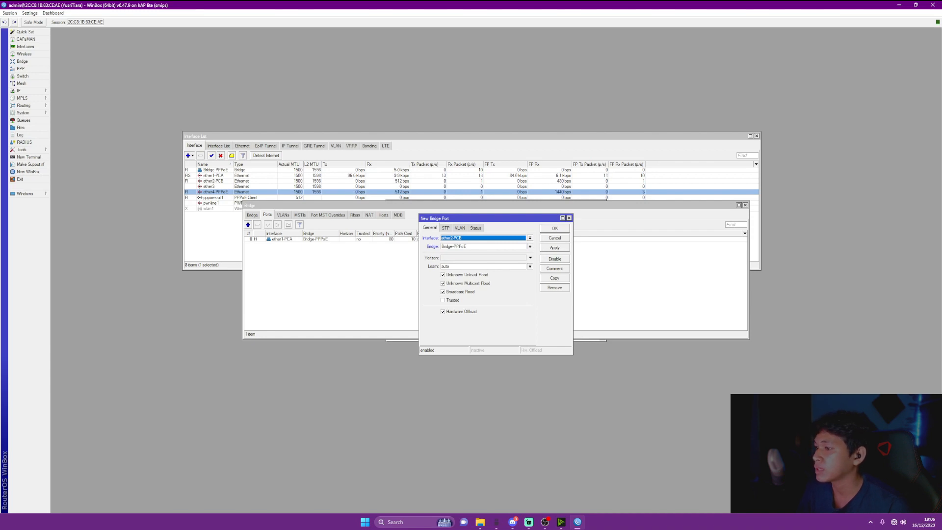
click(554, 247)
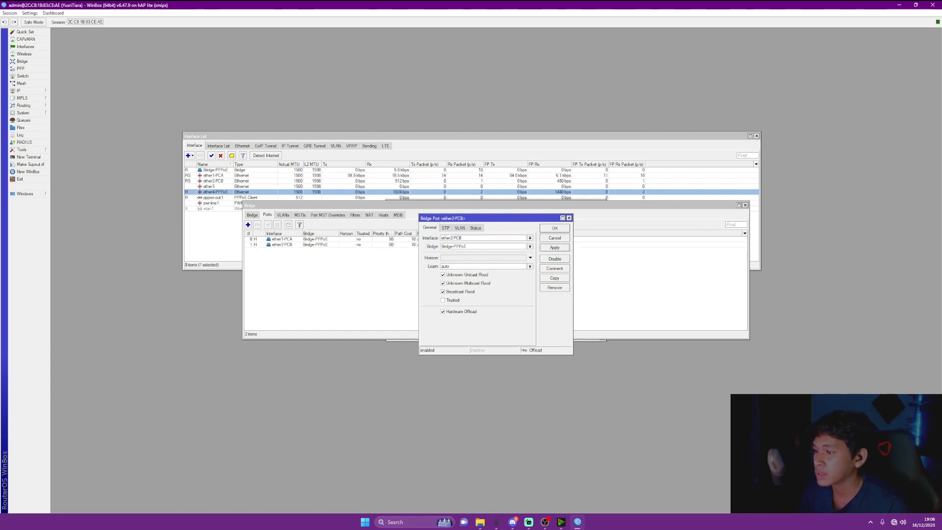
click(555, 228)
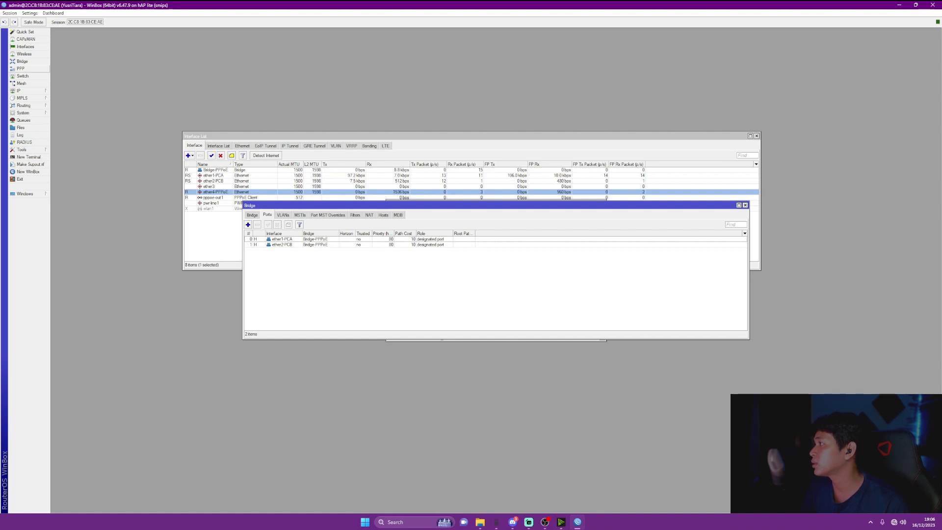
click(21, 68)
Create PPPoE service 'PPPoE' on Bridge-PPPoE with One Session Per Host enabled
drag(373, 139, 428, 143)
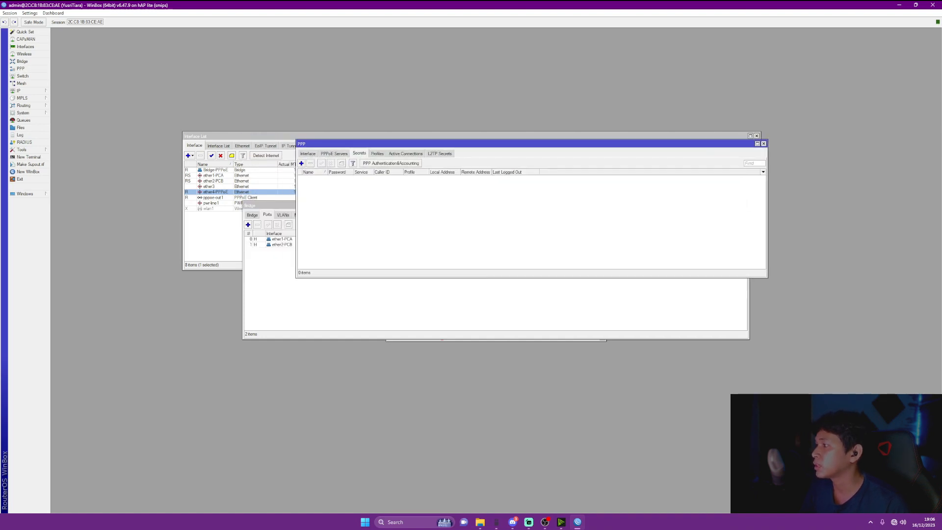
click(334, 154)
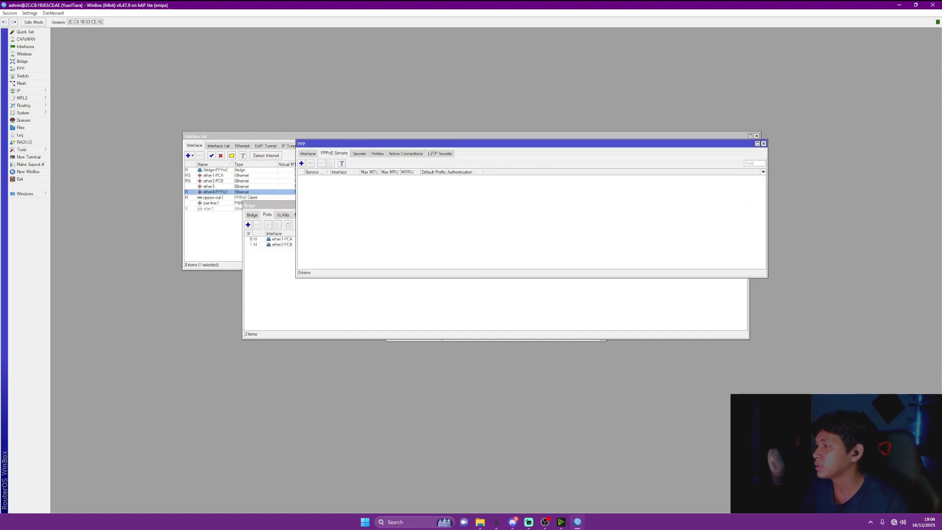
click(301, 163)
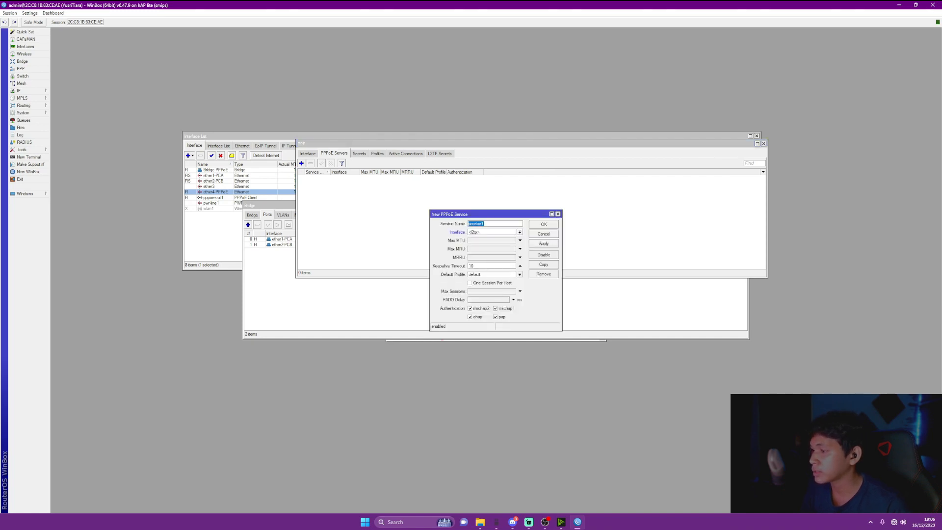
key(BackSpace)
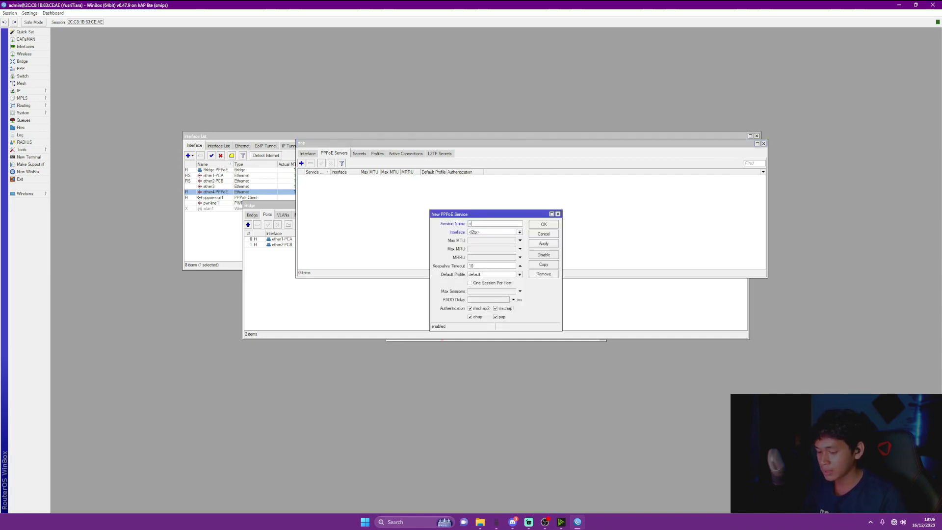
text(PPP)
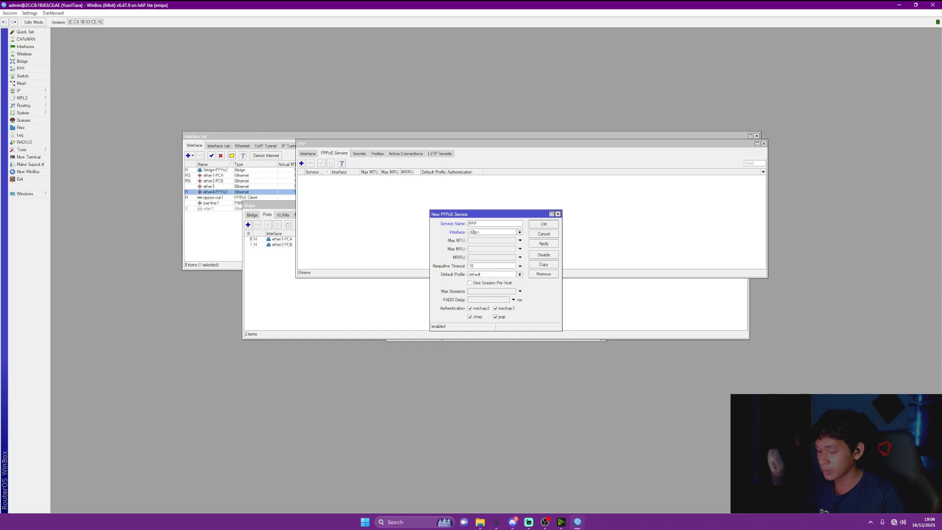
text(oE)
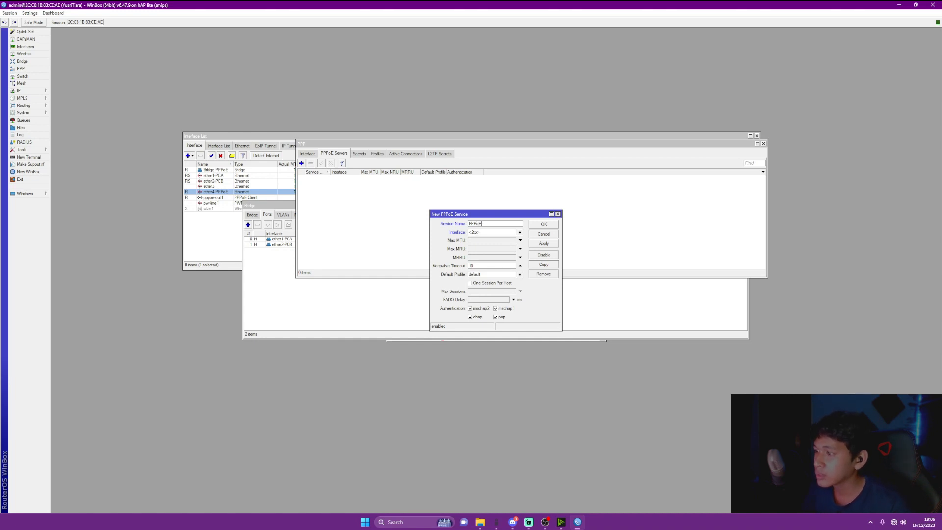
click(519, 233)
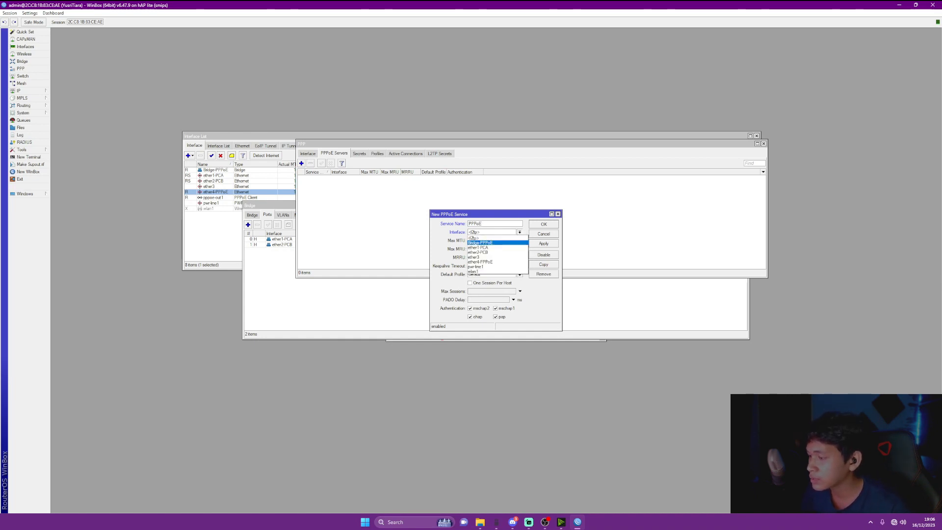
click(481, 243)
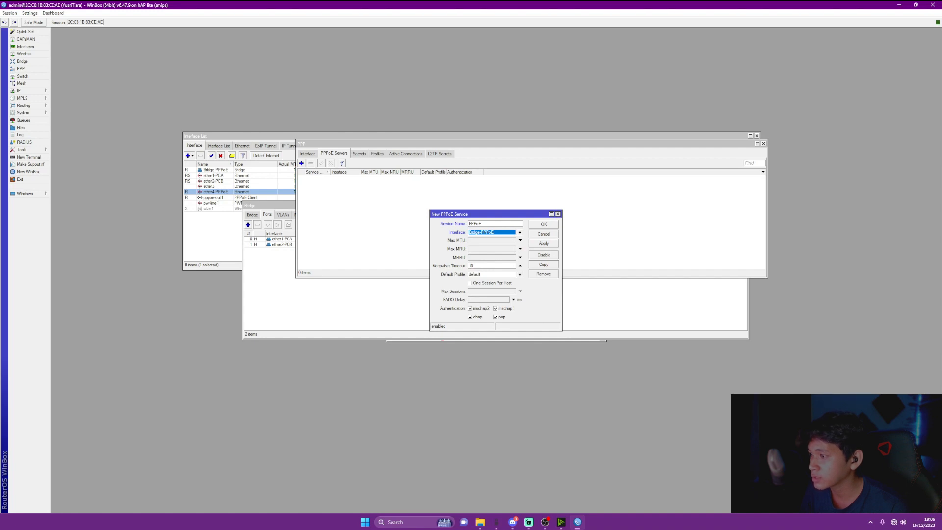
click(470, 283)
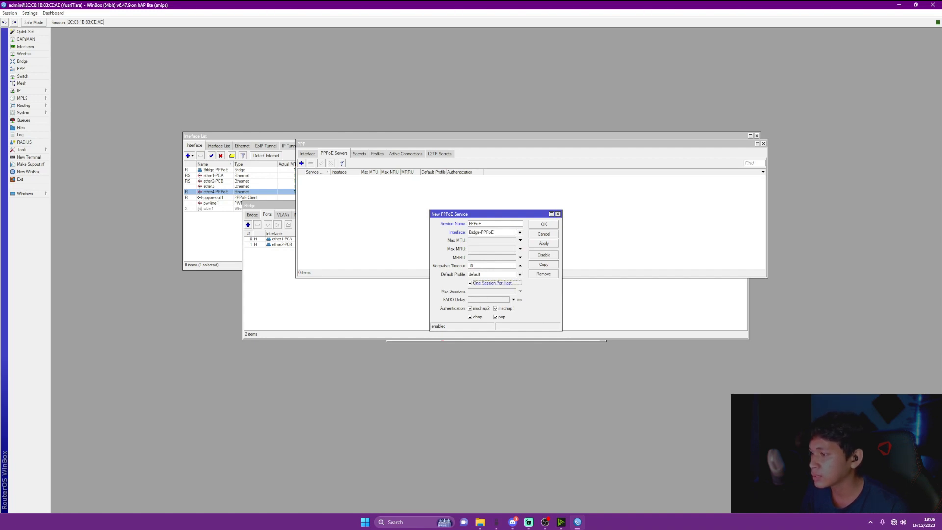
click(544, 243)
click(543, 224)
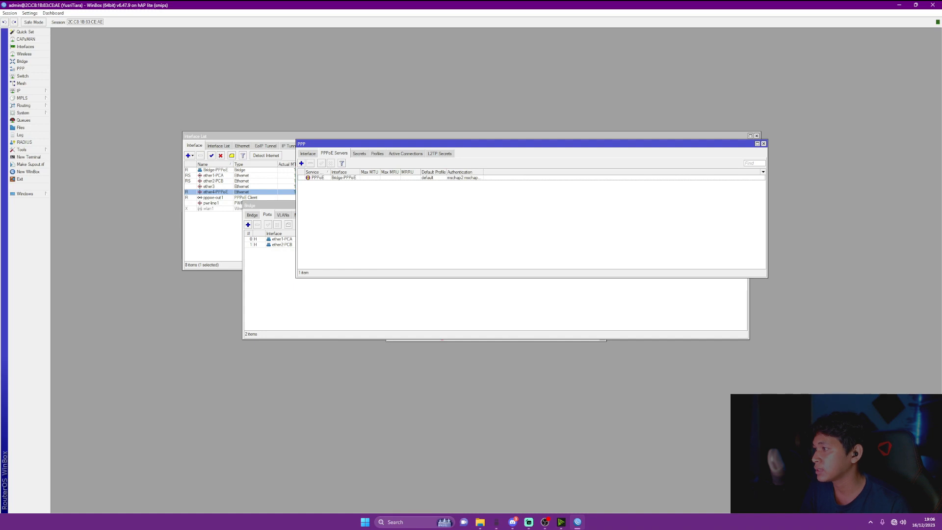
Start a new PPP secret named PCA with a password, restricted to the pppoe service
click(359, 153)
click(301, 163)
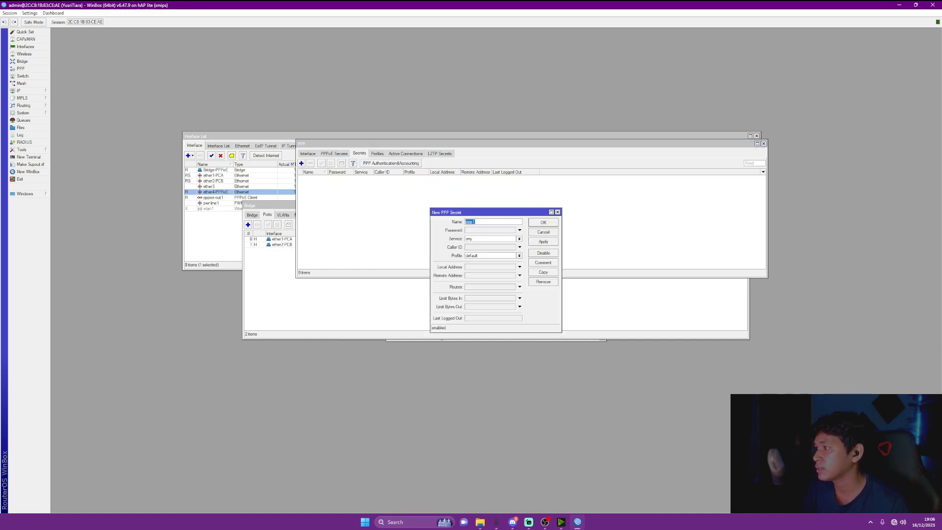
key(BackSpace)
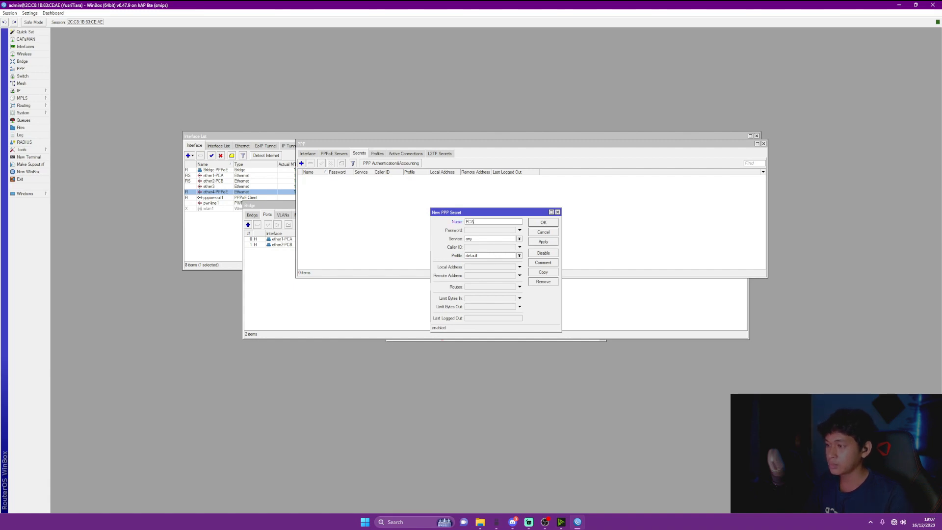
key(Tab)
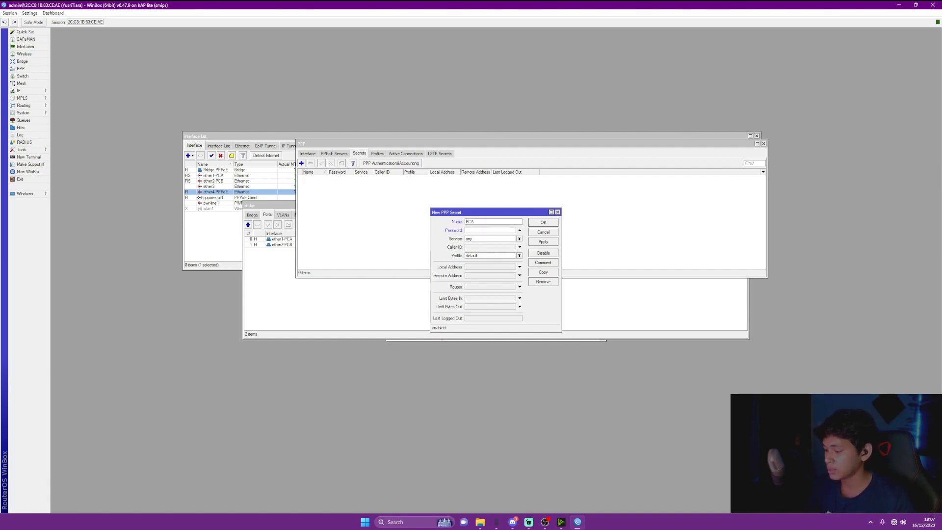
text(***)
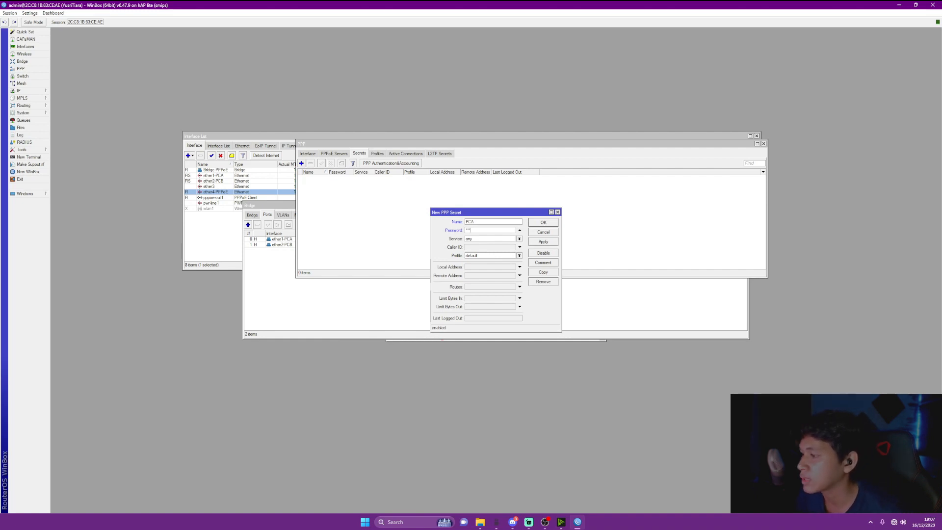
click(519, 239)
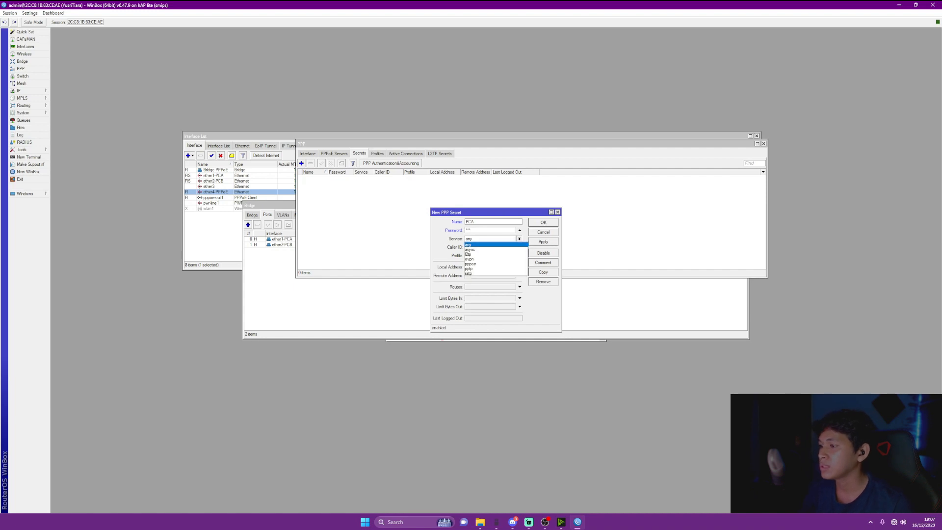
click(489, 263)
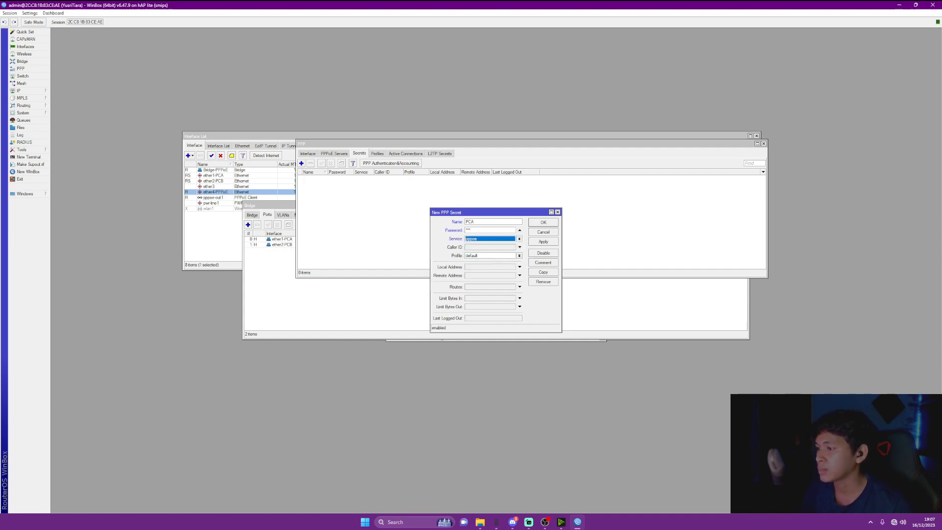
Give the PCA secret remote address 10.10.10.1 and local address 10.10.10.2, and apply
click(520, 276)
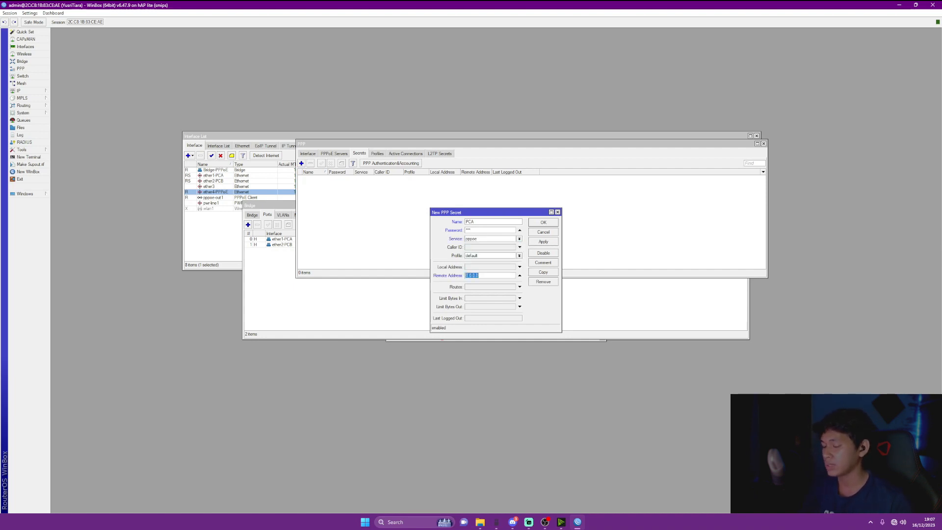
click(520, 276)
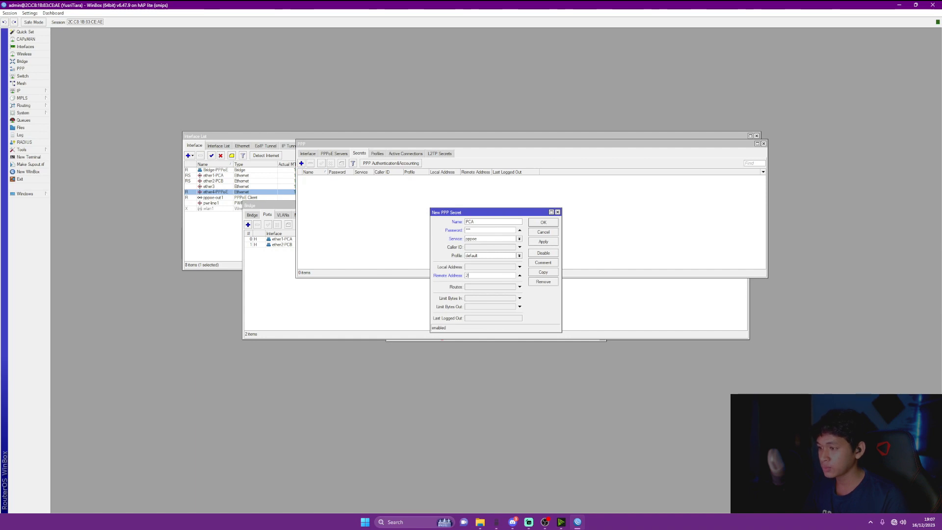
key(BackSpace)
key(BackSpace)
text(10.10.10.1)
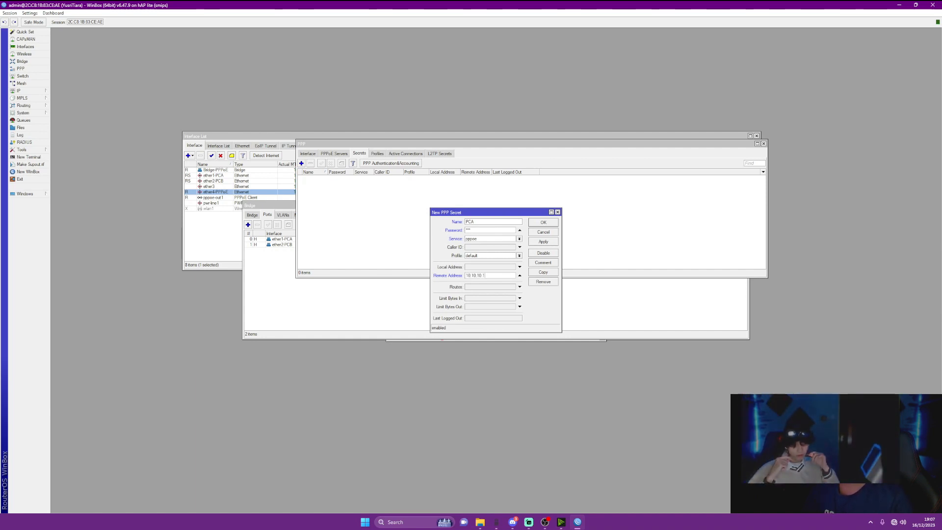
key(ctrl+a)
key(ctrl+c)
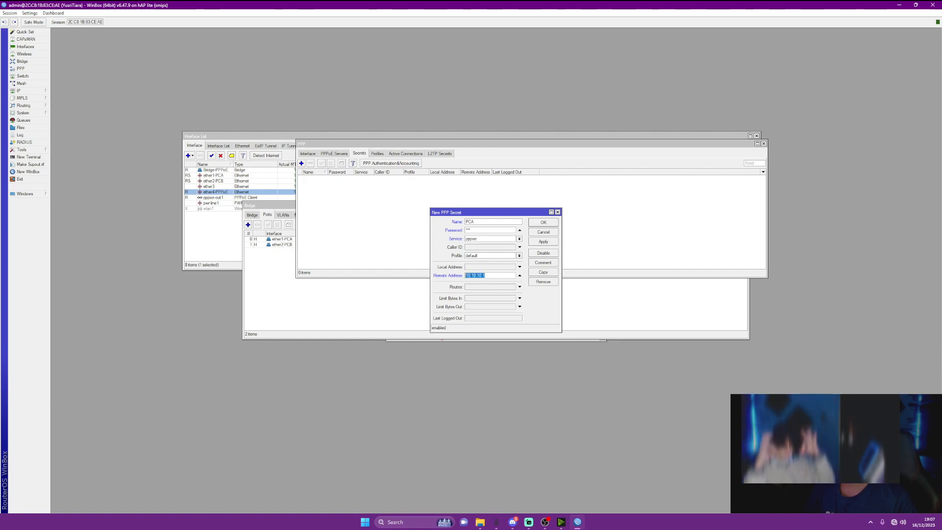
click(519, 267)
key(ctrl+v)
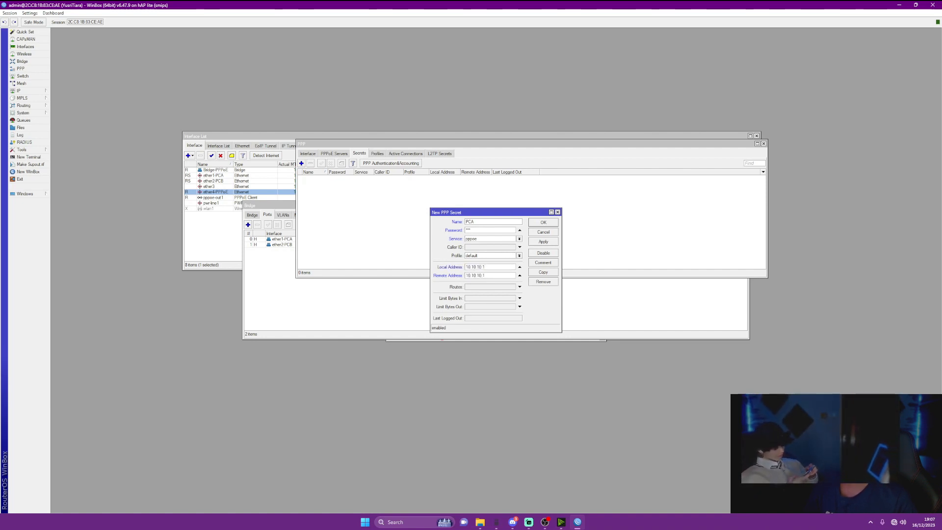
key(BackSpace)
text(2)
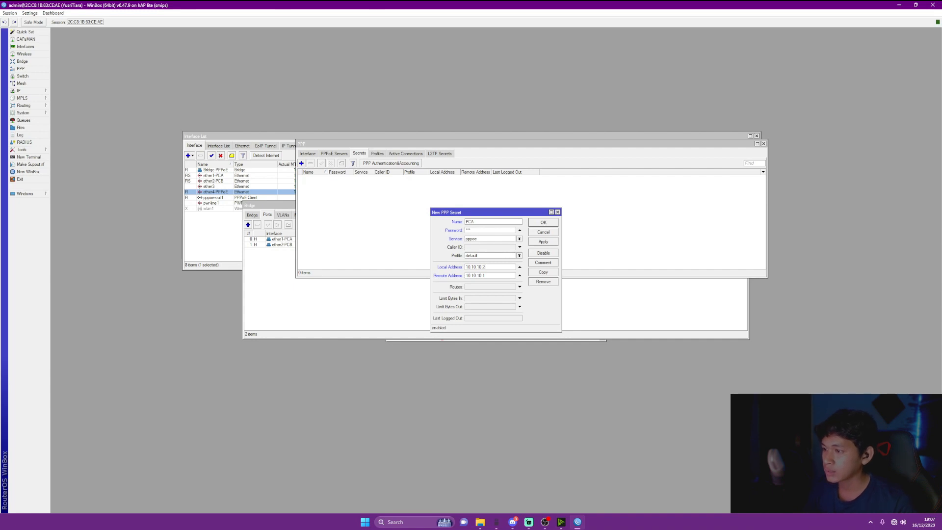
click(543, 241)
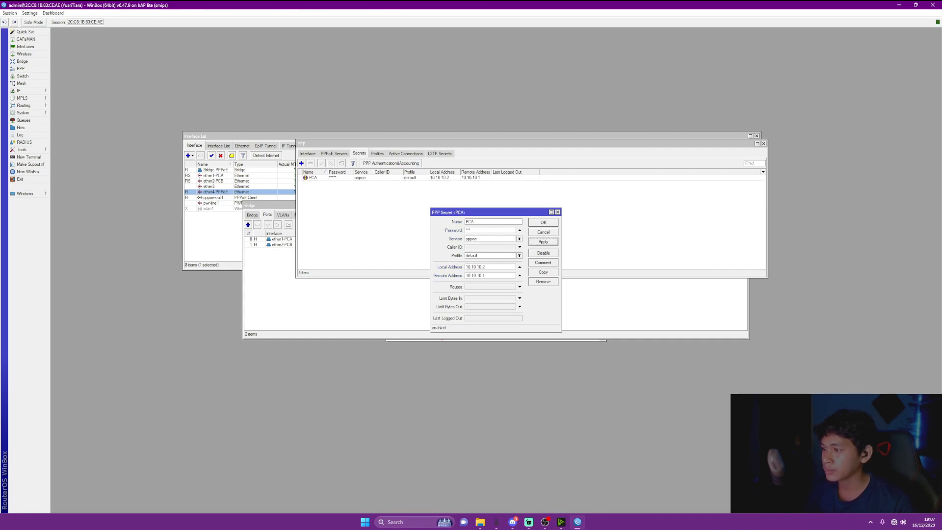
Close the PCA secret dialog and move the screen recorder's window aside
click(543, 222)
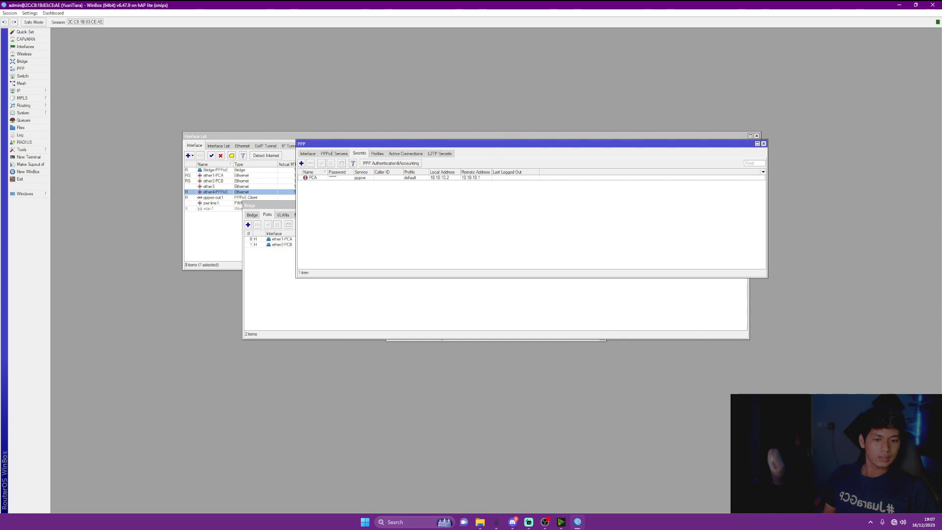
key(alt+Tab)
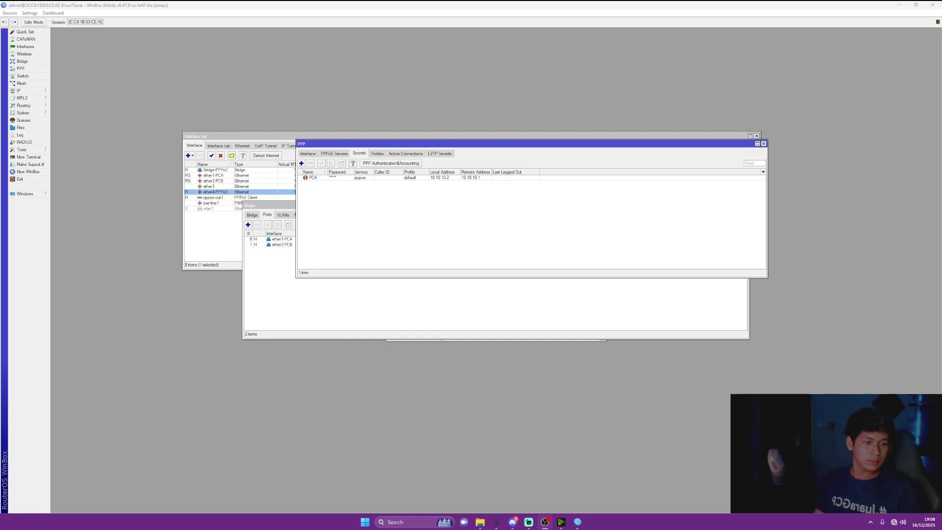
mouse_move(941, 22)
mouse_down()
mouse_move(912, 41)
mouse_move(937, 13)
mouse_up()
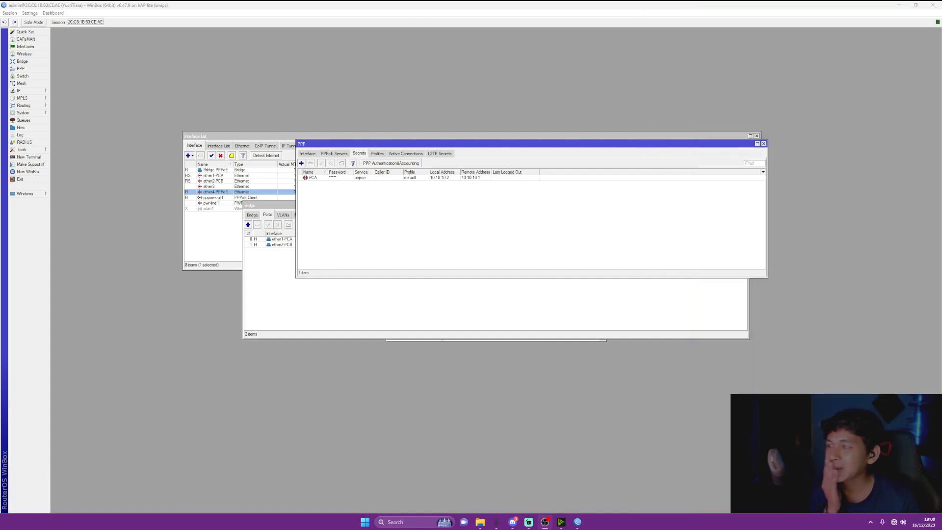
Delete the PCA secret and the PPPoE server entry
click(313, 177)
key(Delete)
click(334, 154)
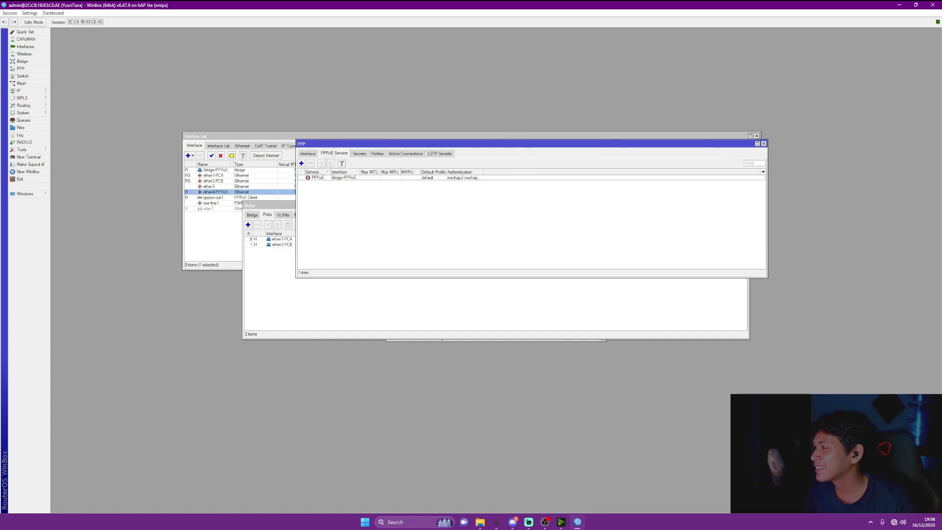
click(318, 178)
key(Delete)
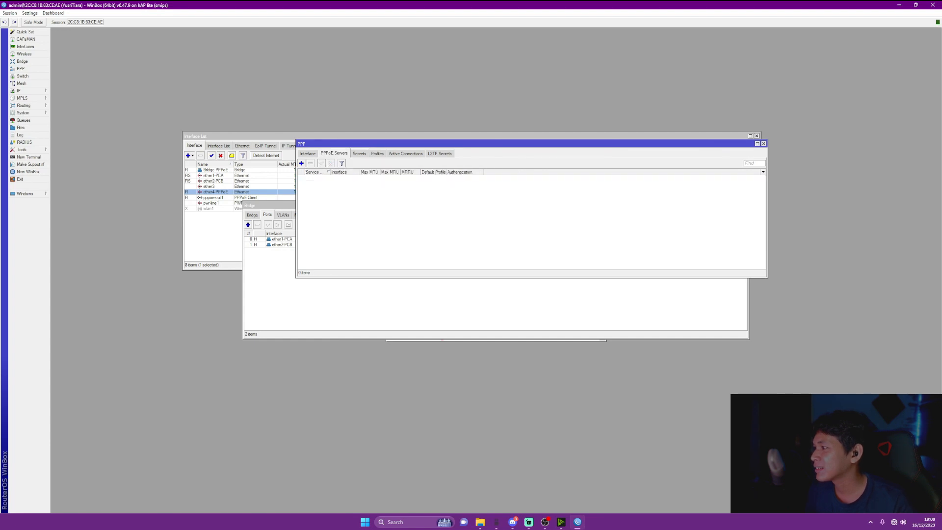
Reopen the PPP window and begin adding a new PPPoE server
click(763, 144)
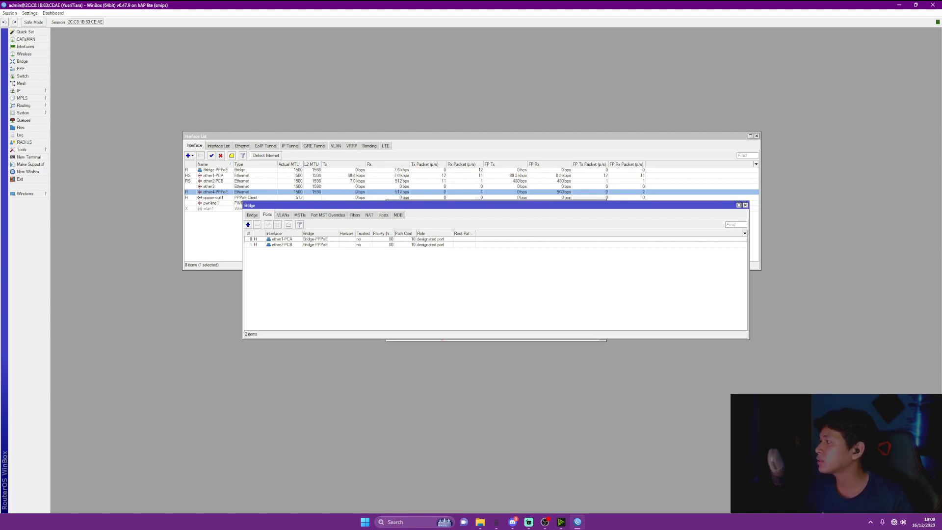
click(20, 69)
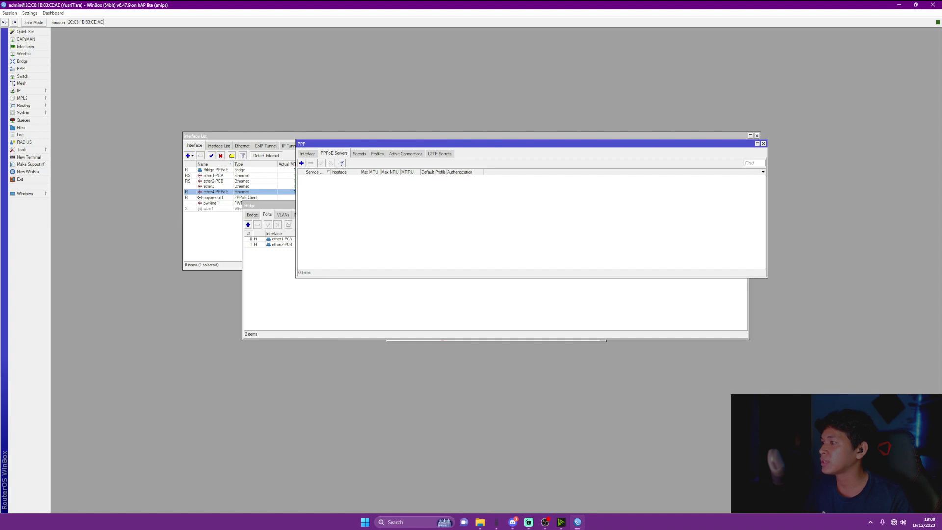
click(301, 164)
Rename service1 to PPPoE, bind it to Bridge-PPPoE with one session per host, and save
click(493, 223)
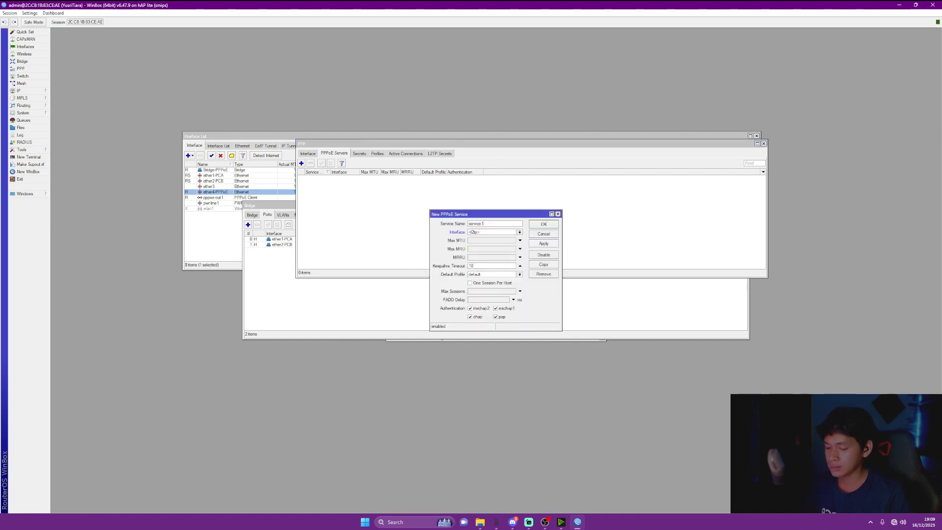
key(ctrl+a)
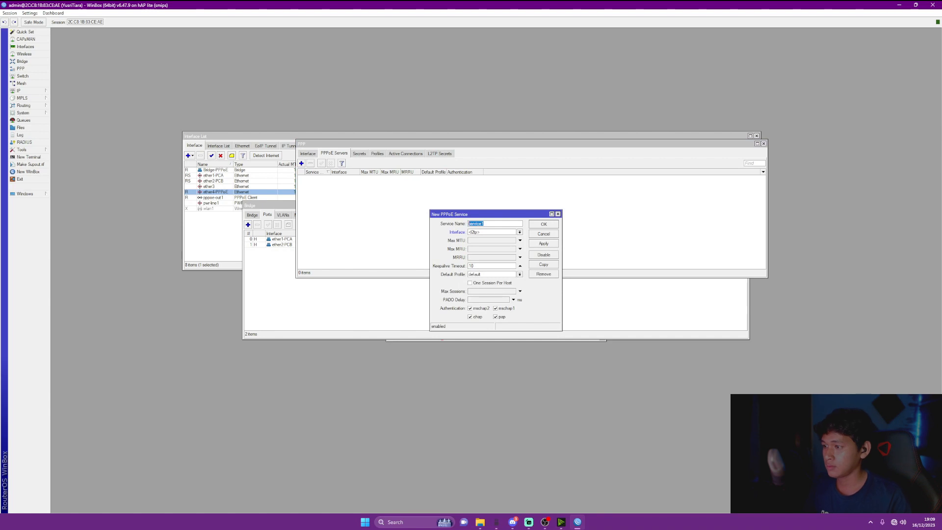
key(BackSpace)
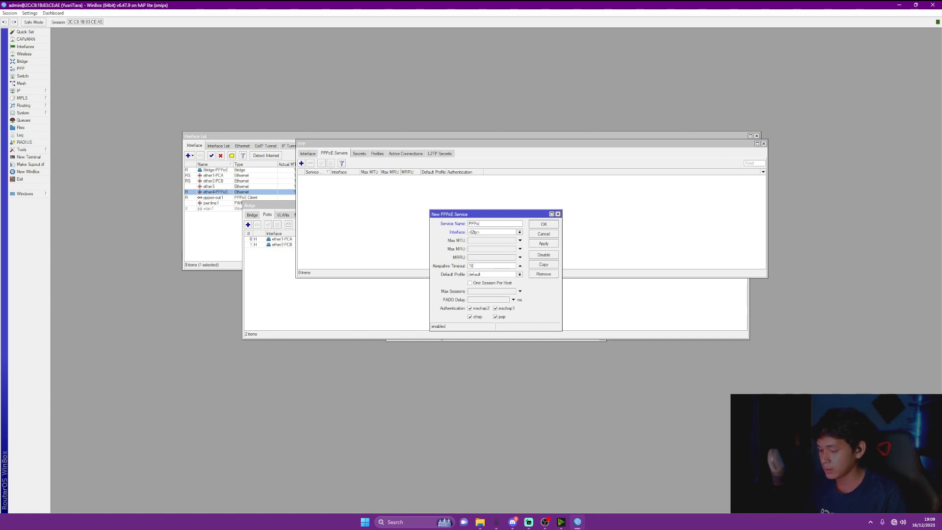
click(520, 232)
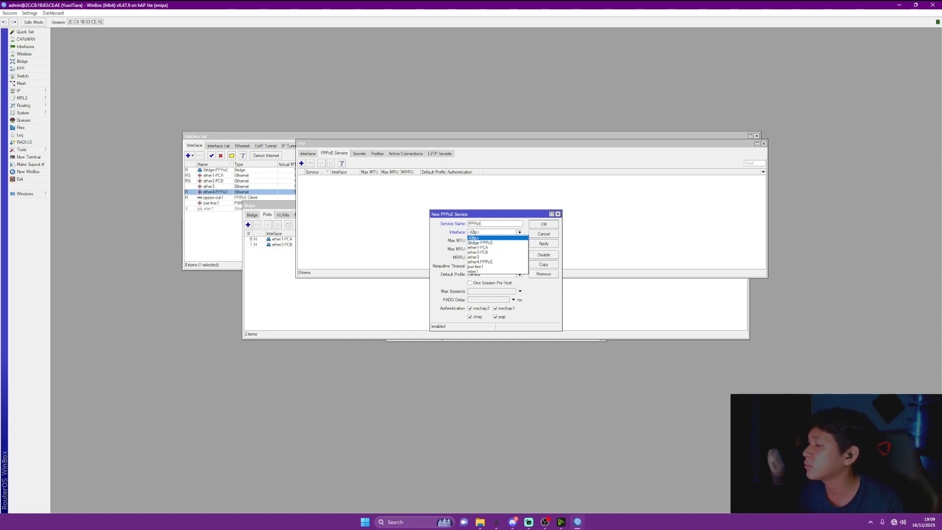
click(483, 243)
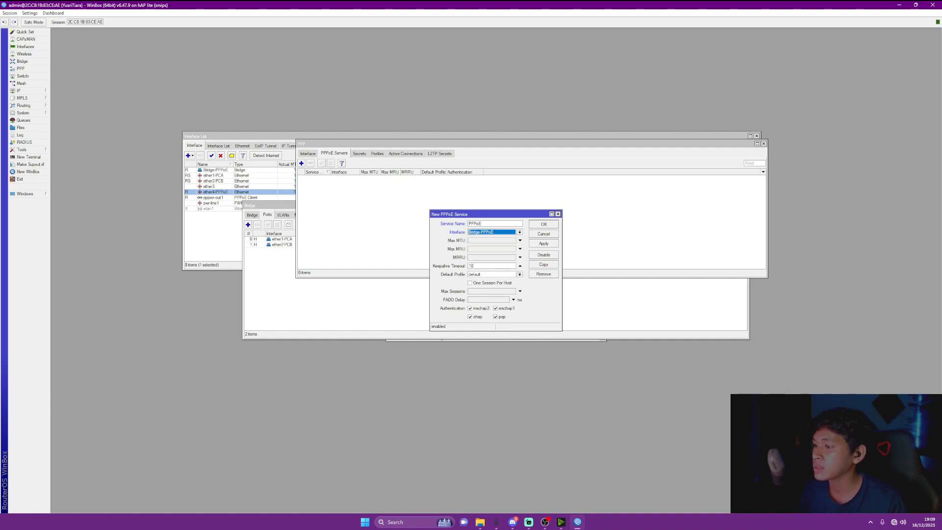
click(470, 283)
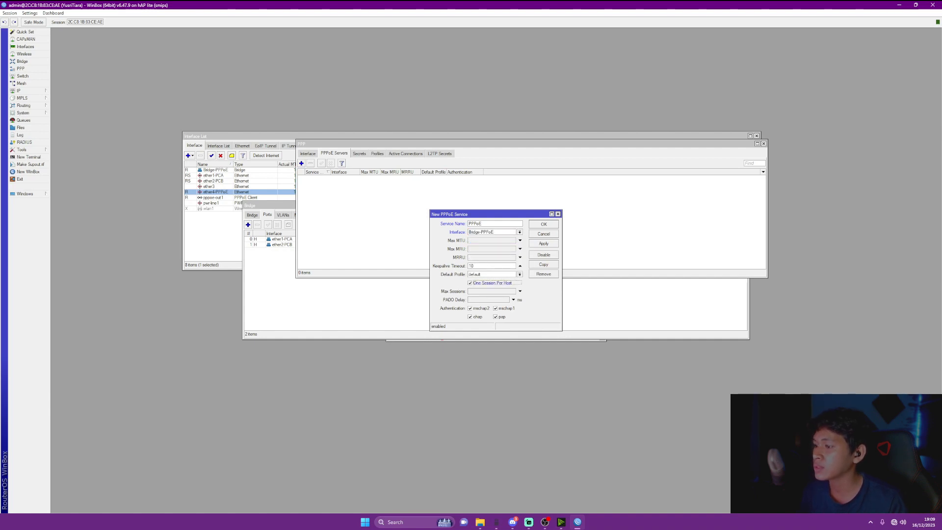
click(544, 244)
click(544, 224)
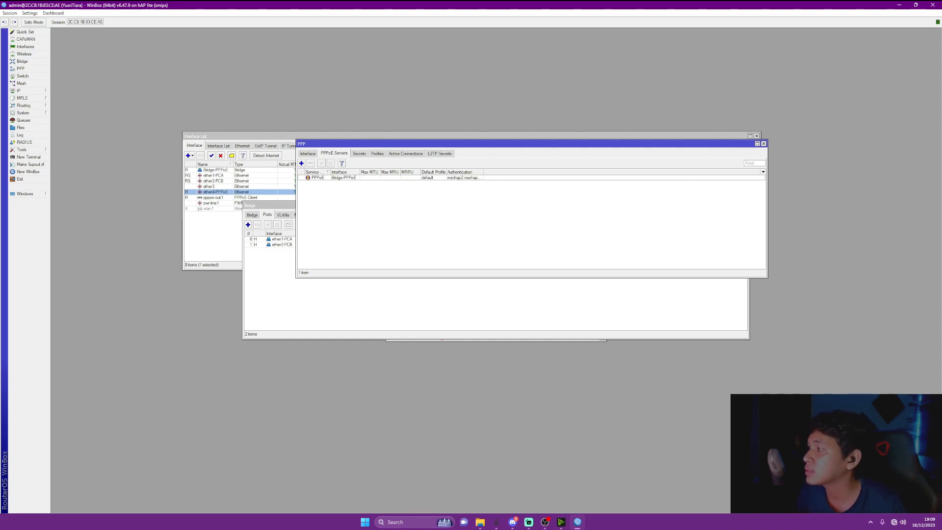
Start a new PPP secret PCA with a password and the pppoe service
click(359, 154)
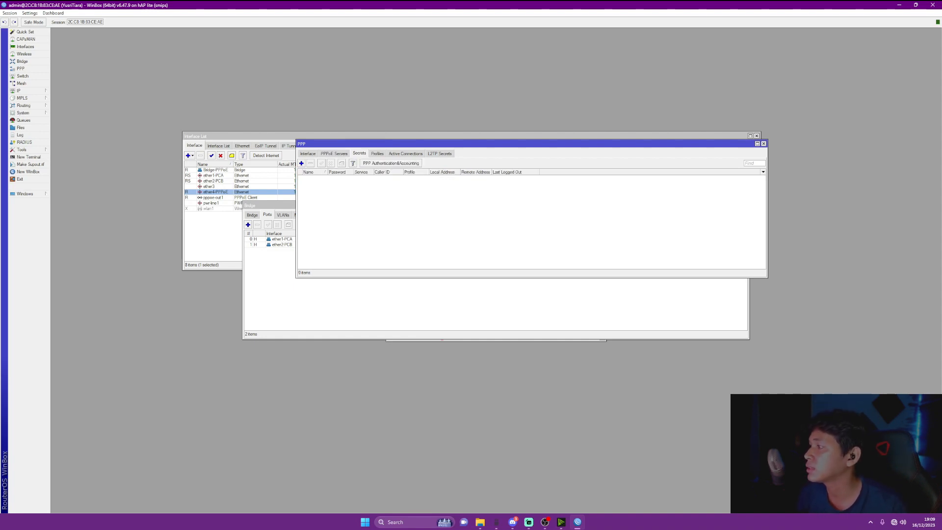
click(302, 163)
drag(491, 212, 500, 194)
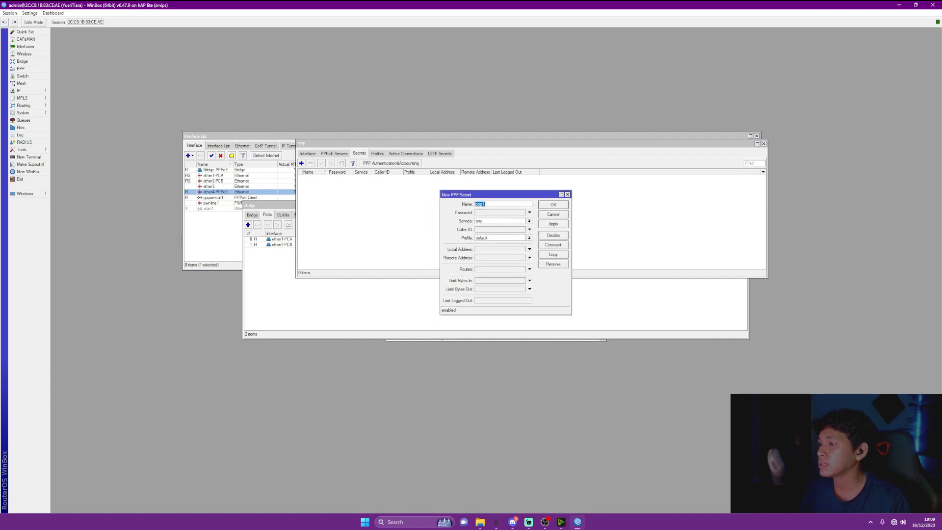
key(BackSpace)
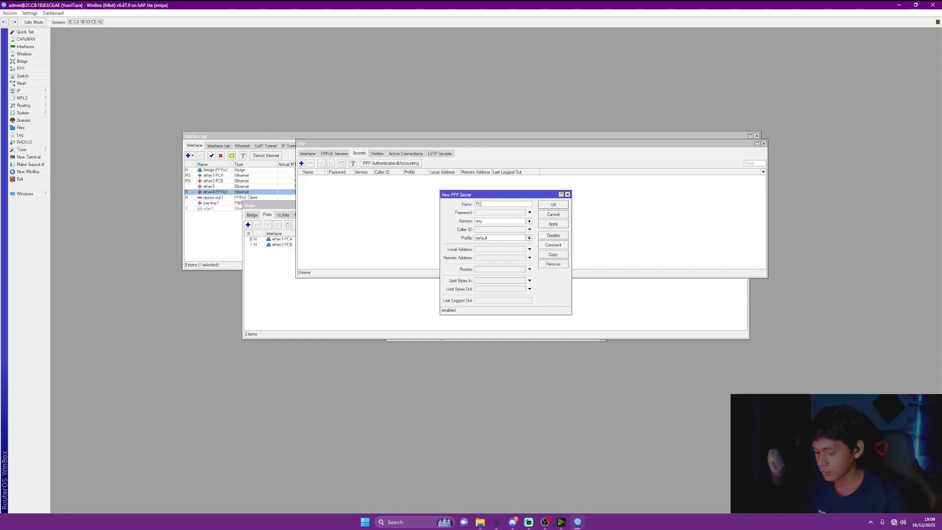
key(Tab)
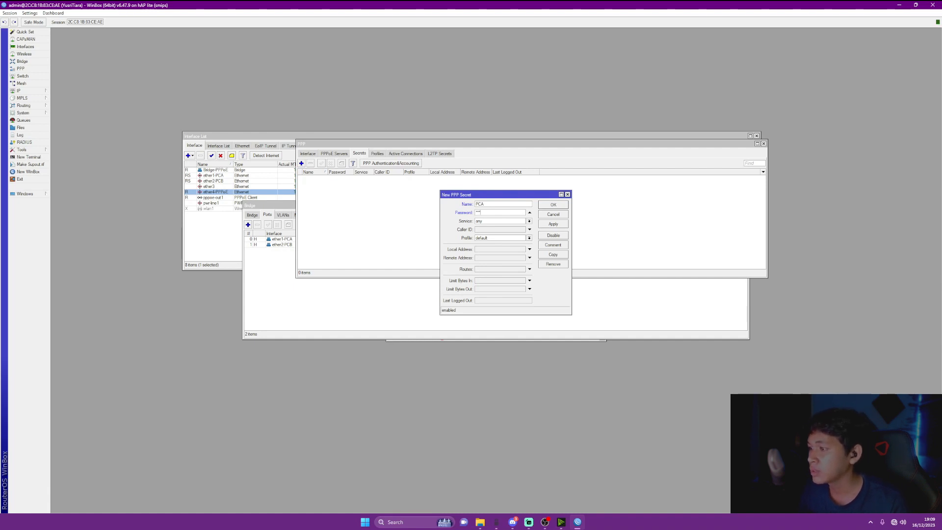
key(Tab)
key(Down)
key(Down)
key(Down)
key(Down)
key(Down)
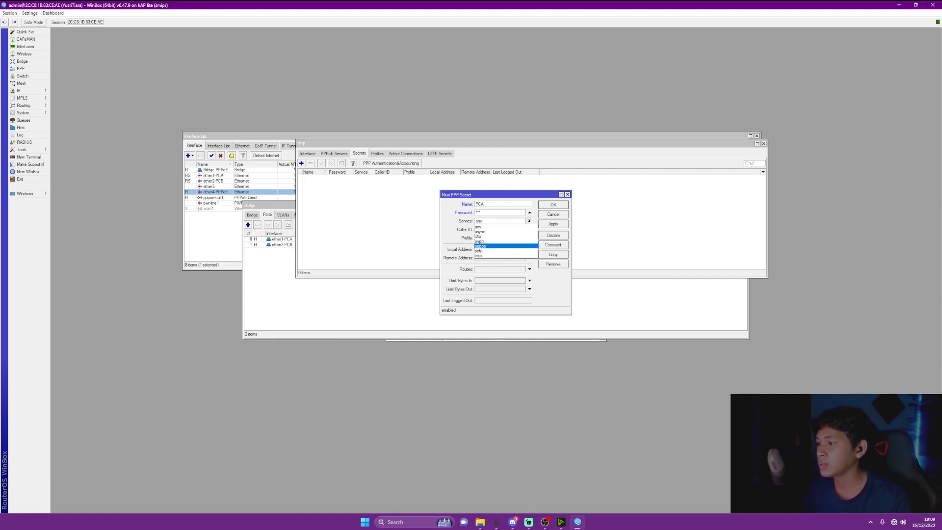
key(Return)
Set PCA's remote address 10.10.10.1 and local address 10.10.10.2, and save it
key(Tab)
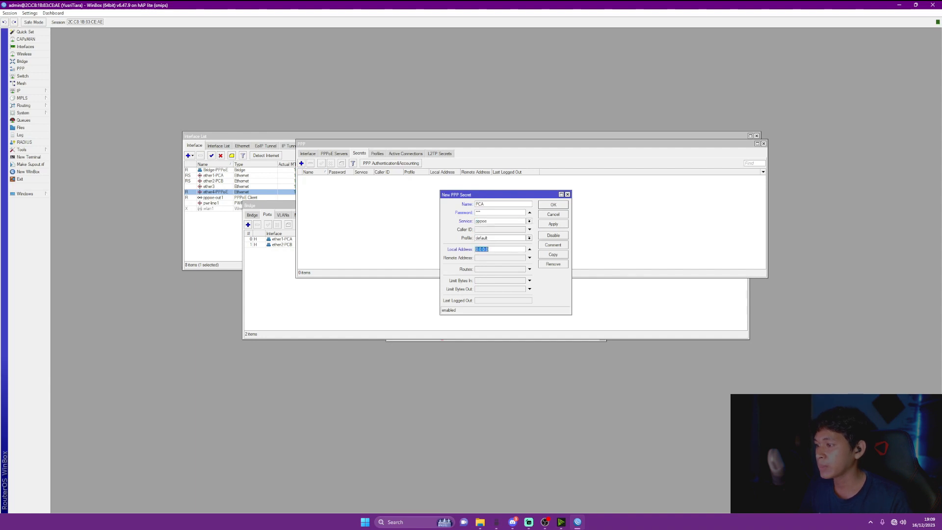
key(Tab)
key(BackSpace)
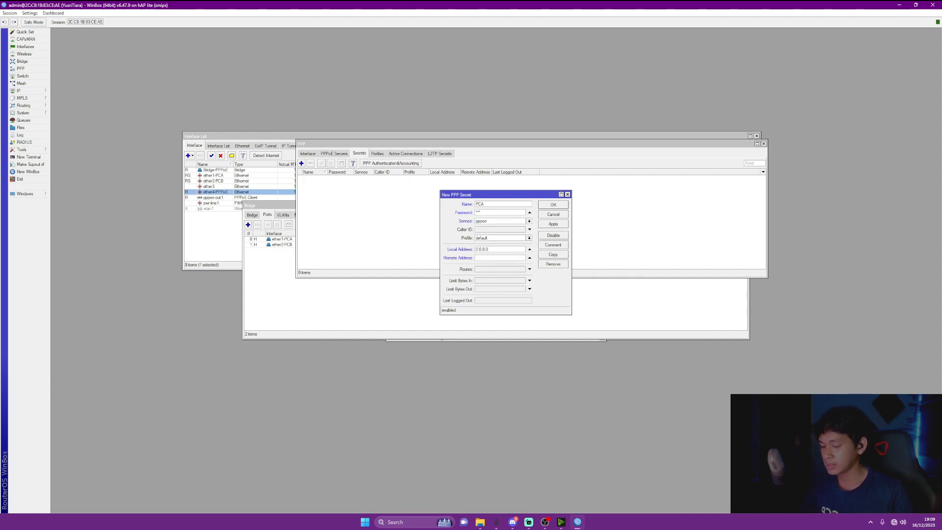
text(10.10.10.1)
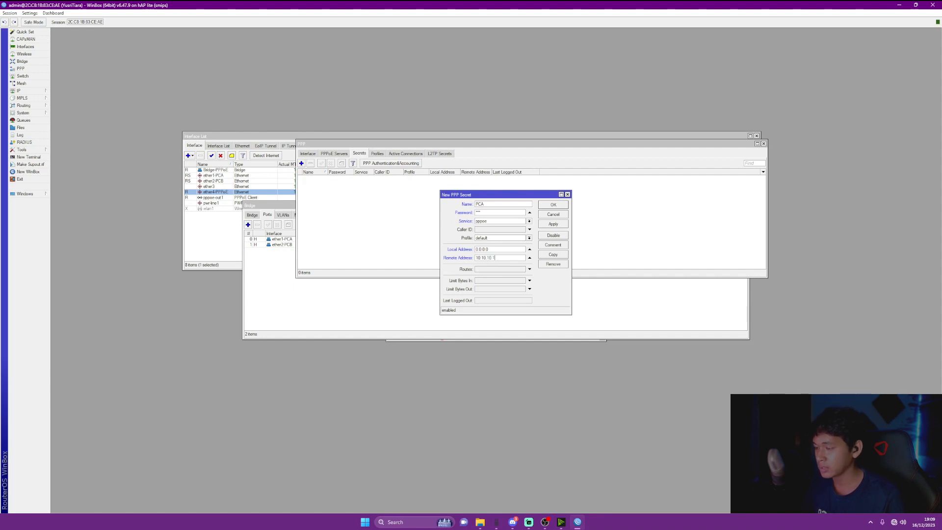
key(ctrl+a)
key(ctrl+c)
key(shift+Tab)
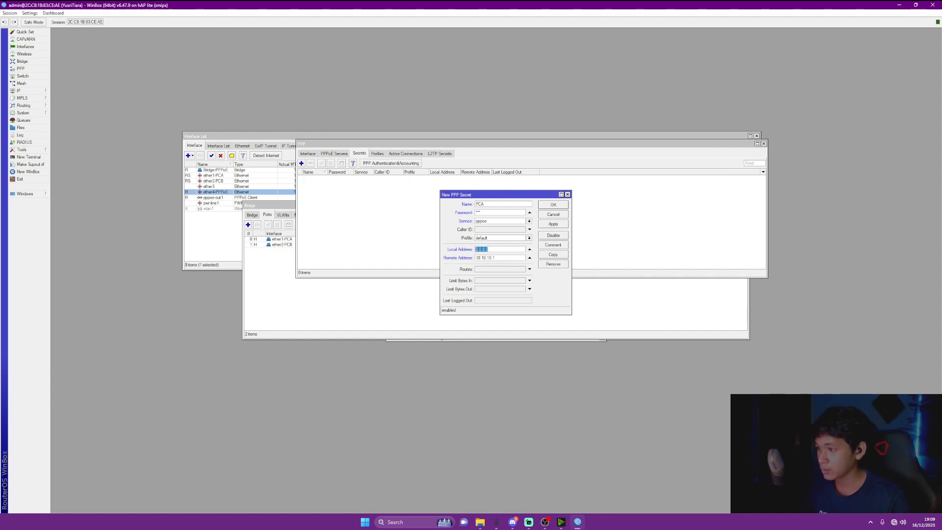
key(ctrl+v)
text(2)
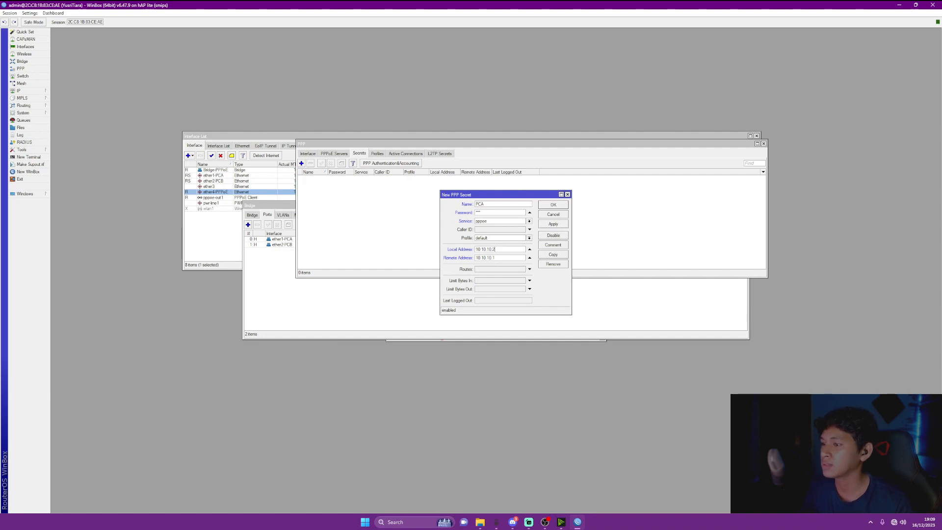
key(Return)
click(301, 163)
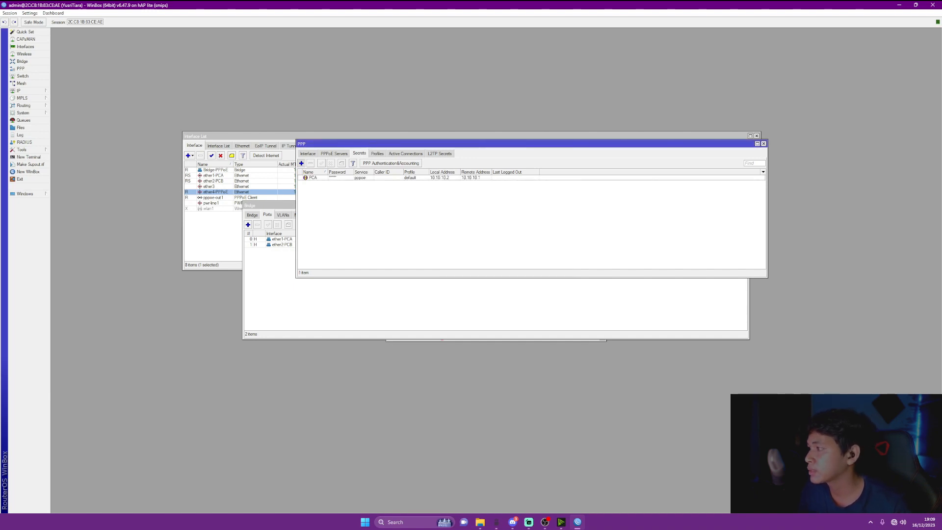
Create secret PCB with a password, pppoe service, remote 30.30.30.1 and local 30.30.30.2
text(pc)
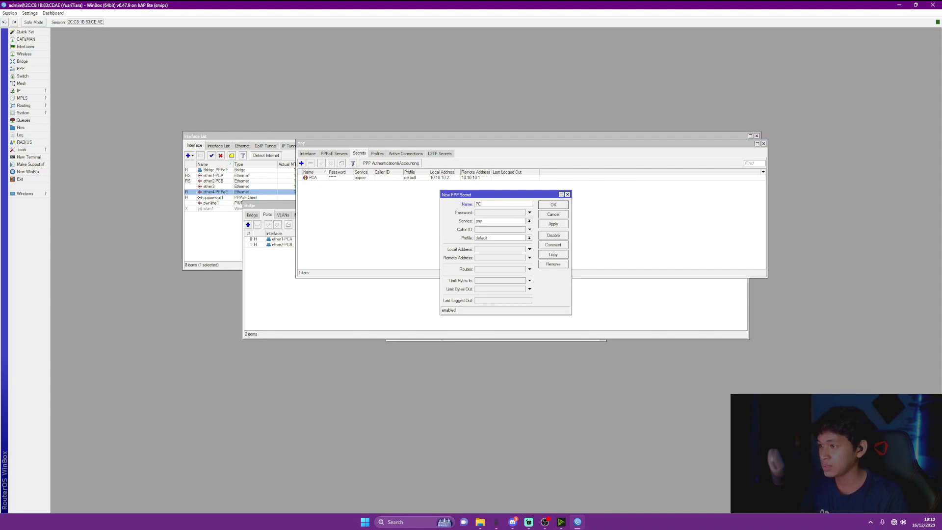
key(Tab)
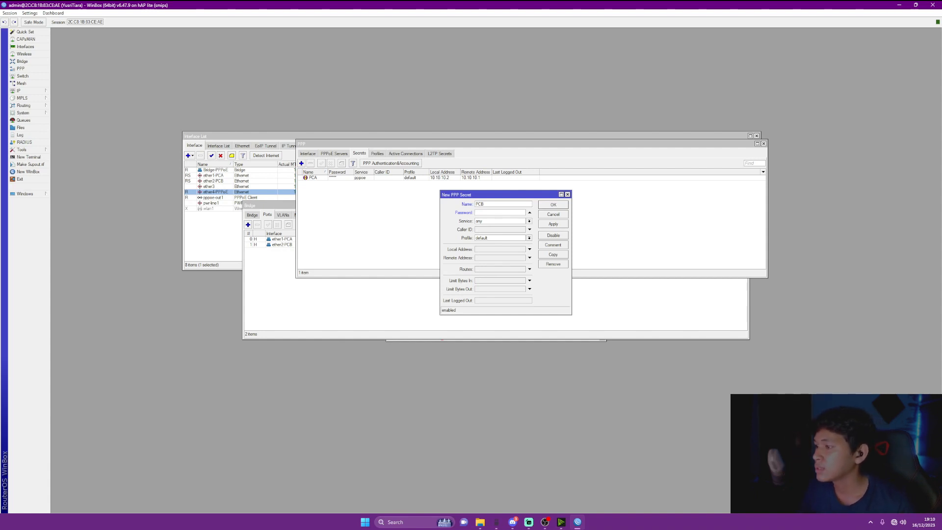
click(530, 222)
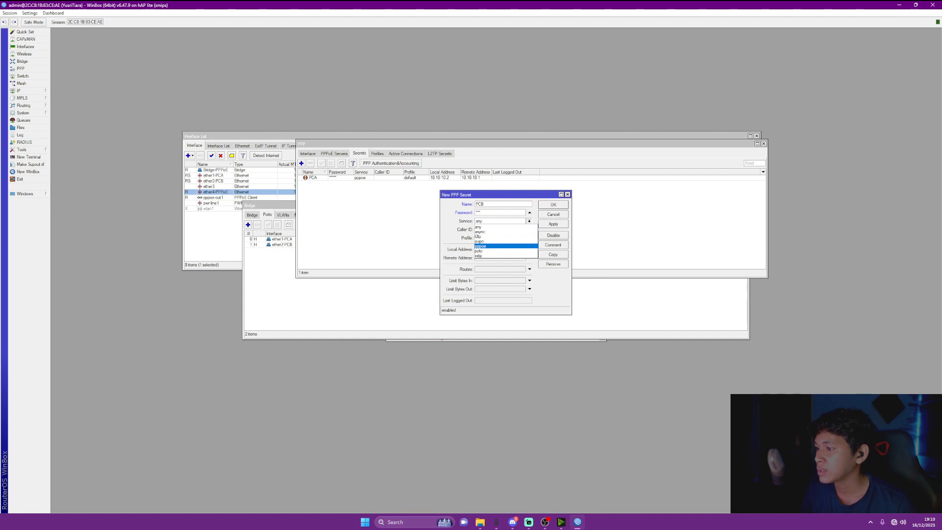
click(491, 246)
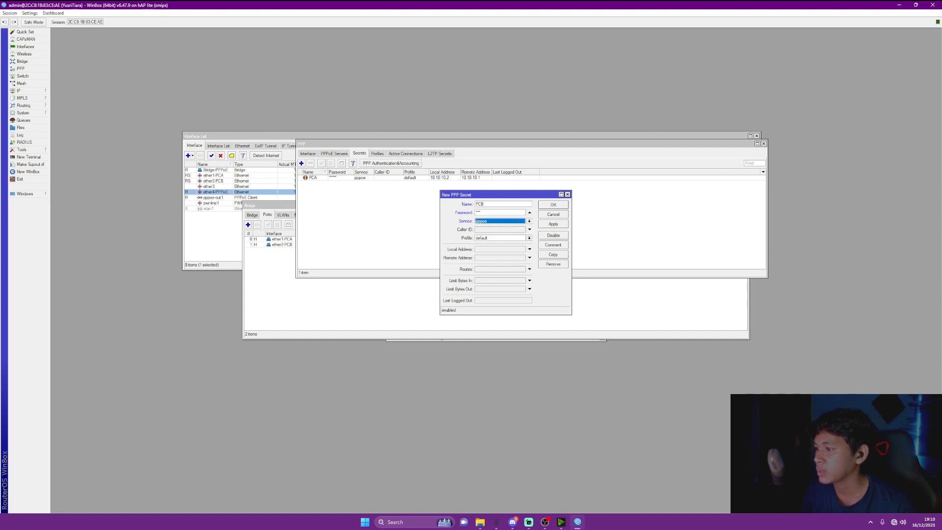
click(529, 258)
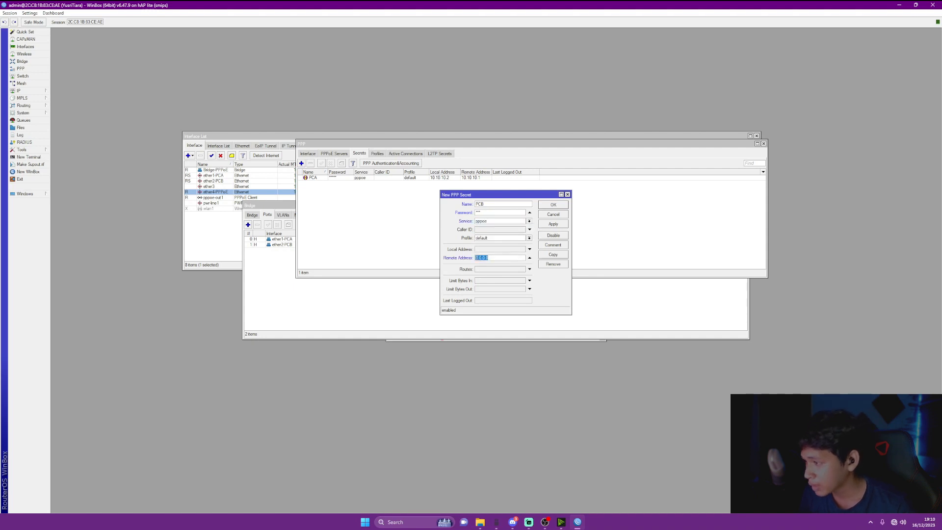
text(1)
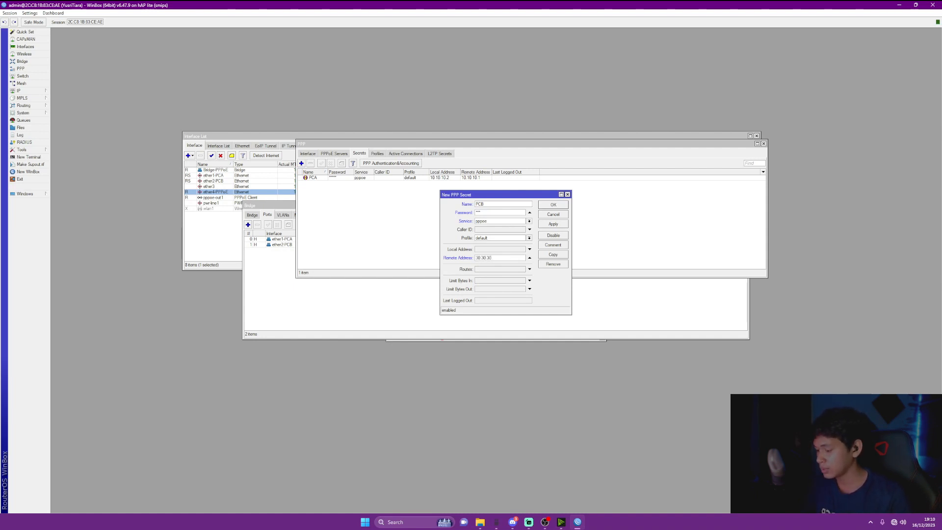
key(ctrl+a)
key(ctrl+c)
click(530, 249)
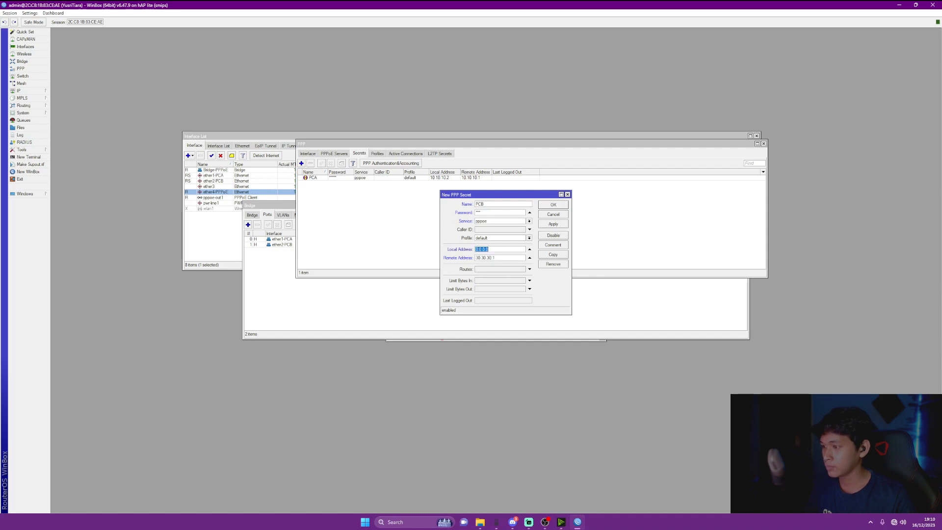
key(ctrl+v)
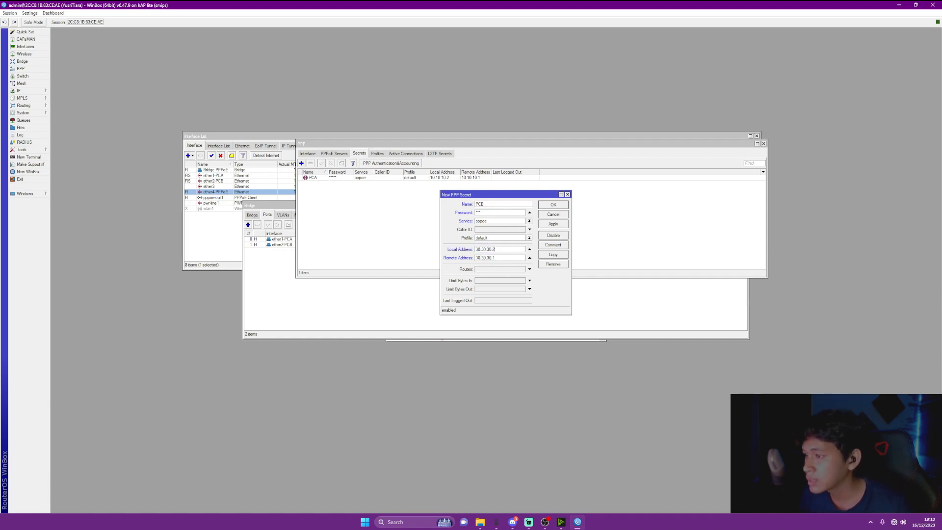
click(553, 223)
click(553, 204)
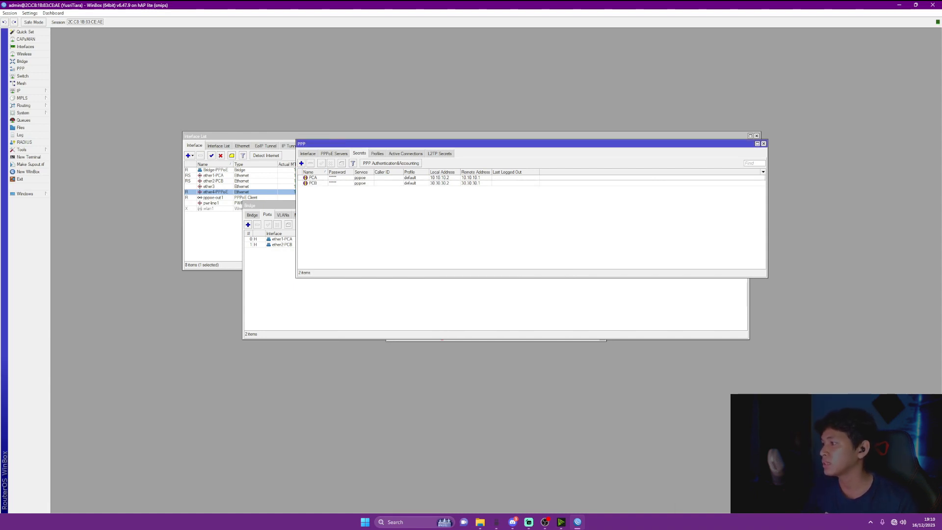
Check the PCA and PCB entries in the PPP Secrets list
click(470, 178)
click(470, 183)
click(470, 178)
click(470, 183)
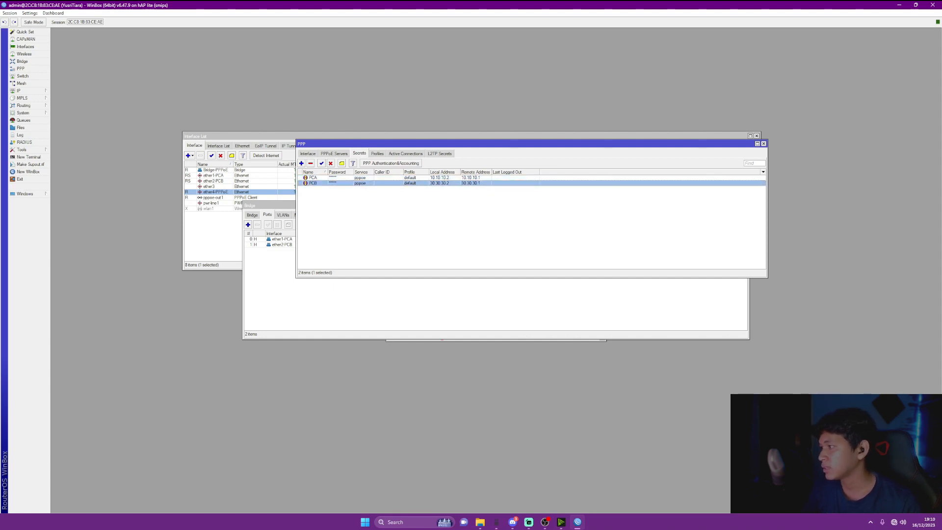
click(470, 211)
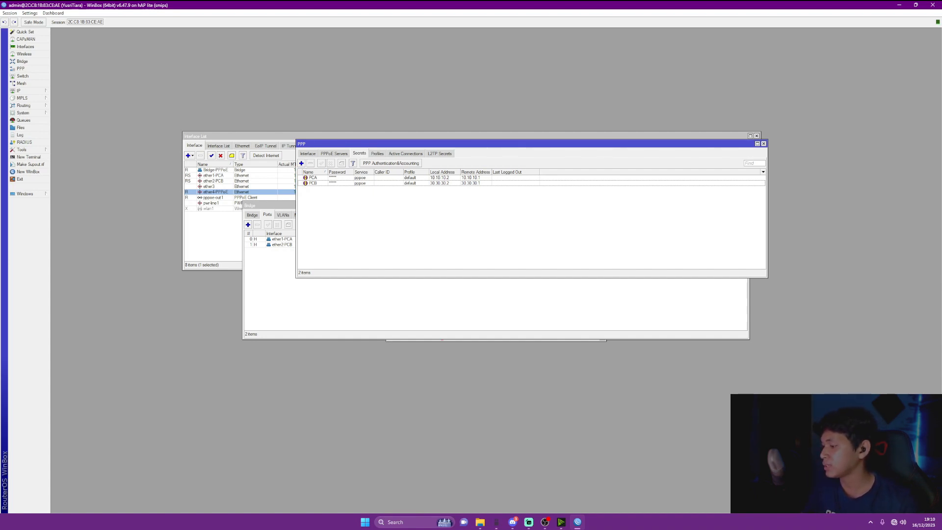
click(364, 521)
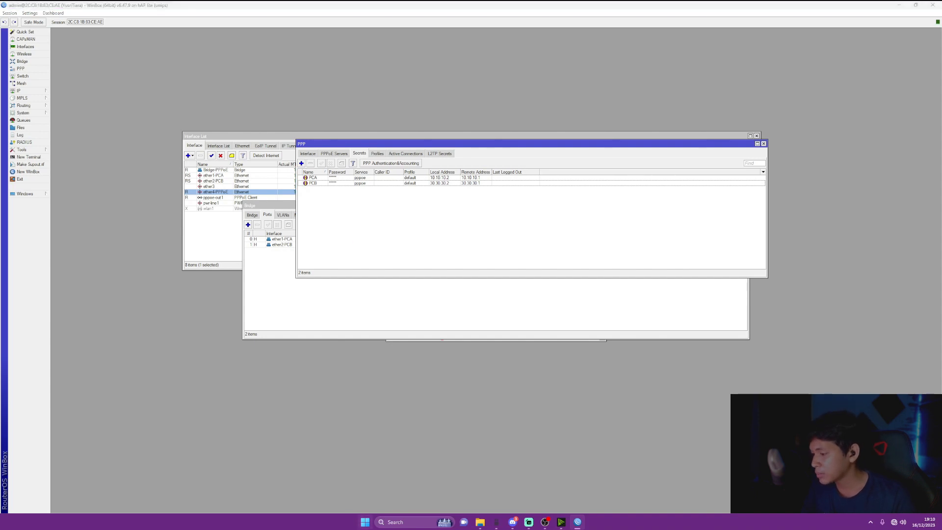
From Control Panel's Network and Sharing Center, start a new broadband PPPoE connection
text(CONMT)
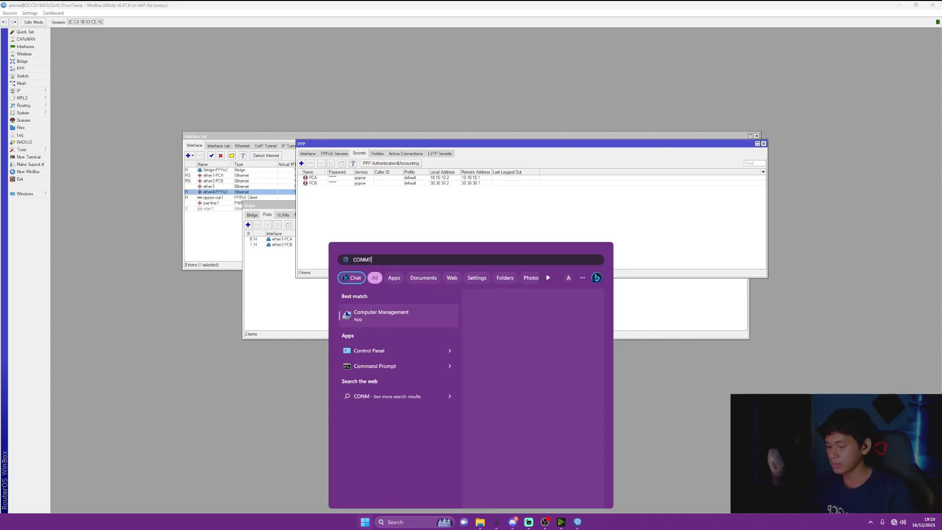
key(Return)
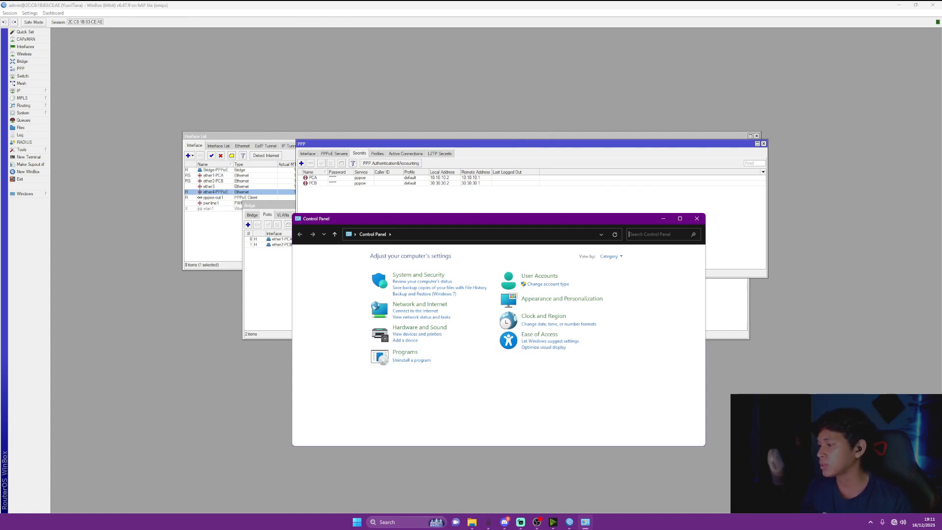
click(420, 305)
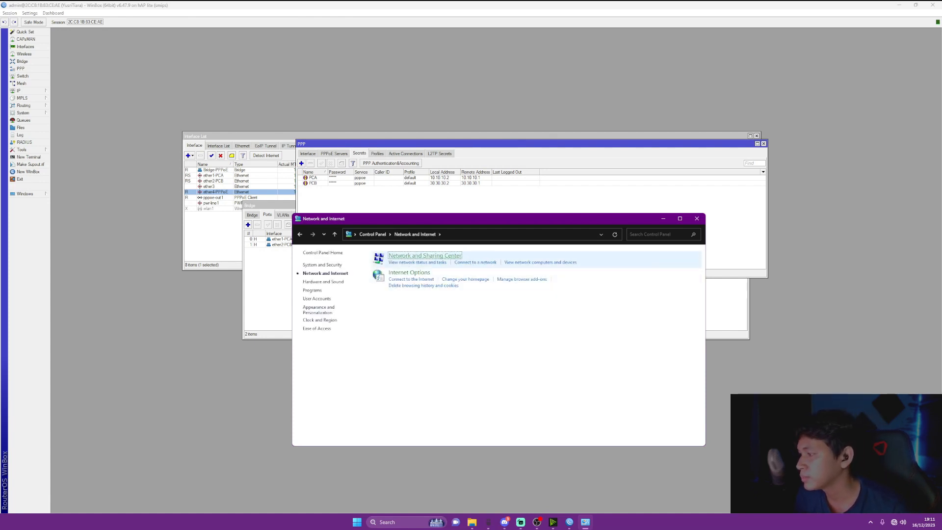
click(425, 256)
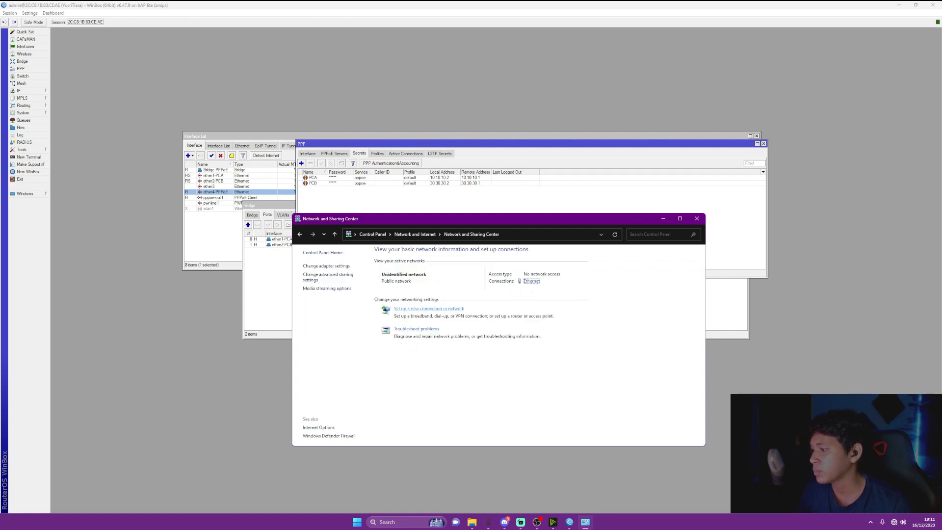
click(429, 308)
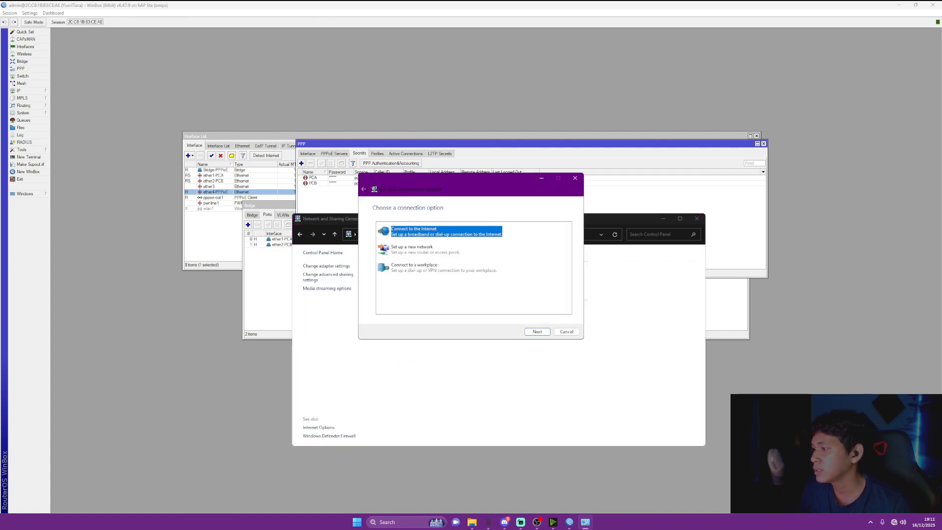
click(537, 331)
click(537, 332)
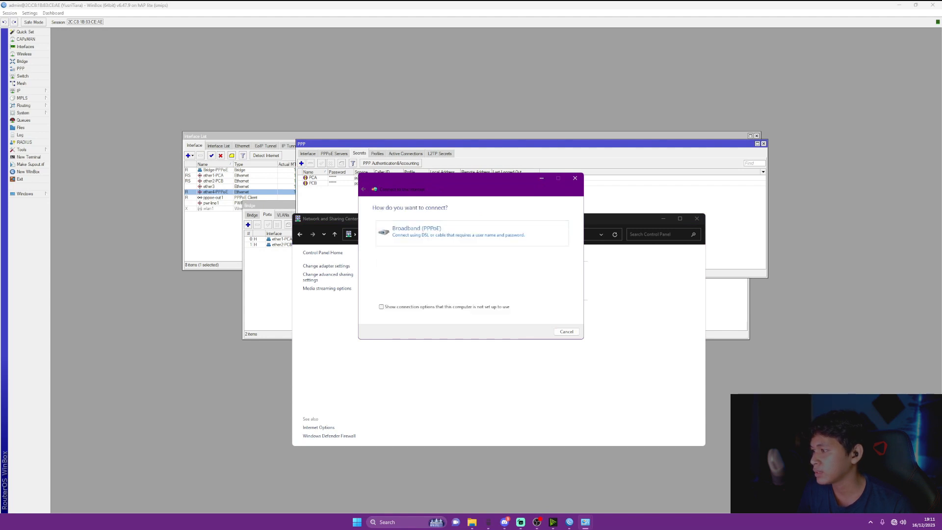
click(417, 231)
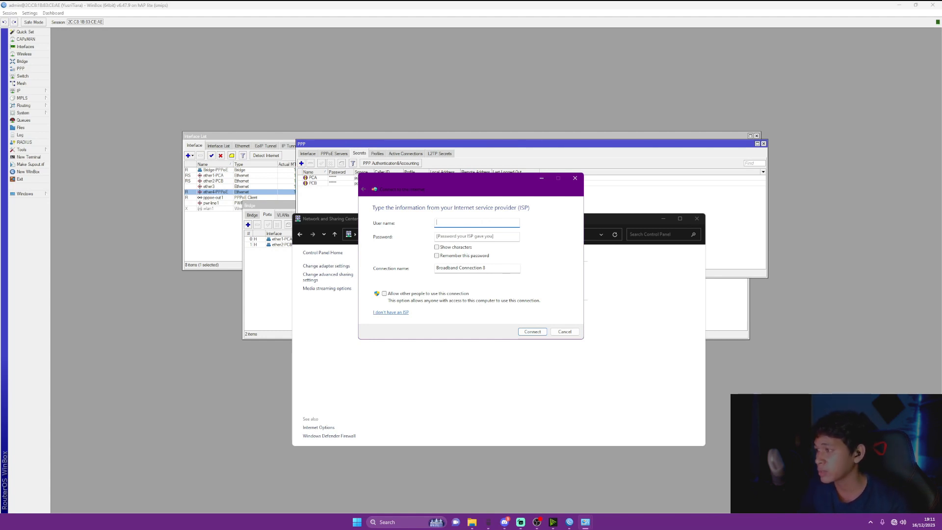
Dial the connection with user name PCA and its password, then dismiss the success message
text(pc)
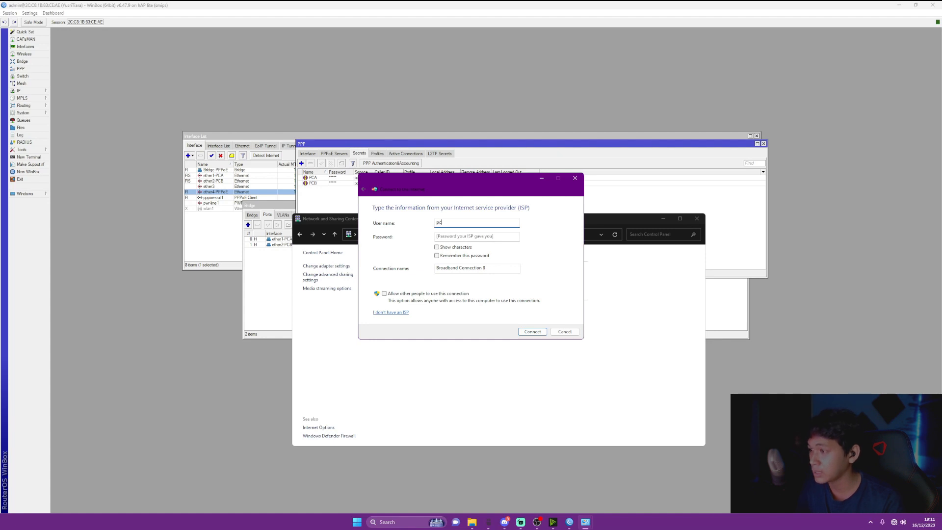
key(BackSpace)
key(BackSpace)
text(PCA)
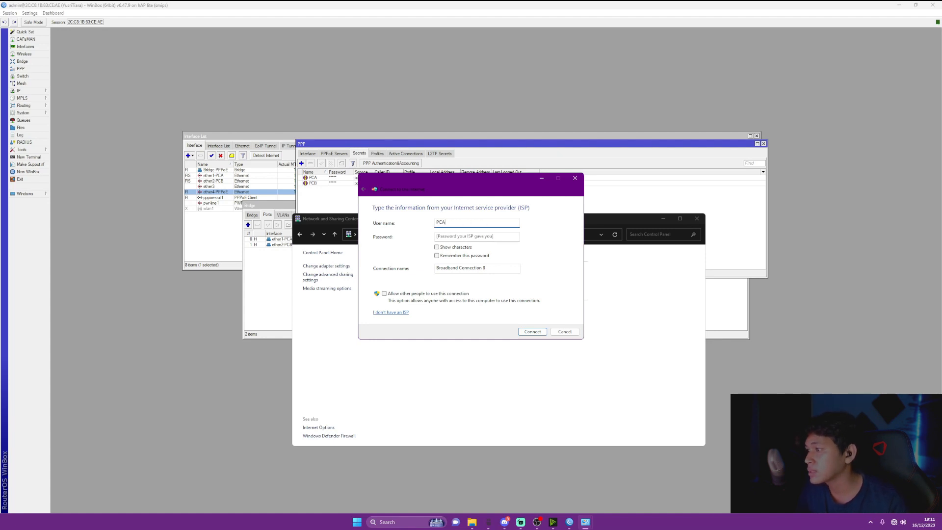
key(Tab)
text(1)
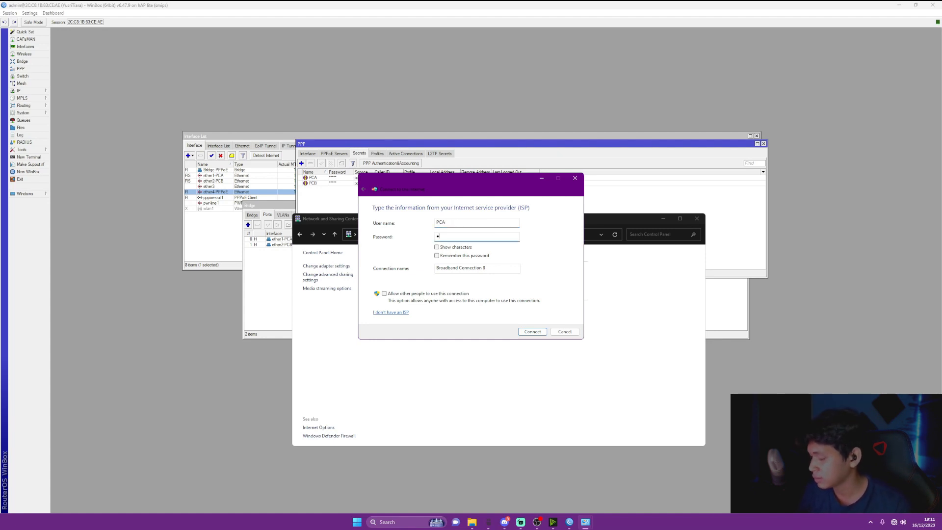
click(436, 248)
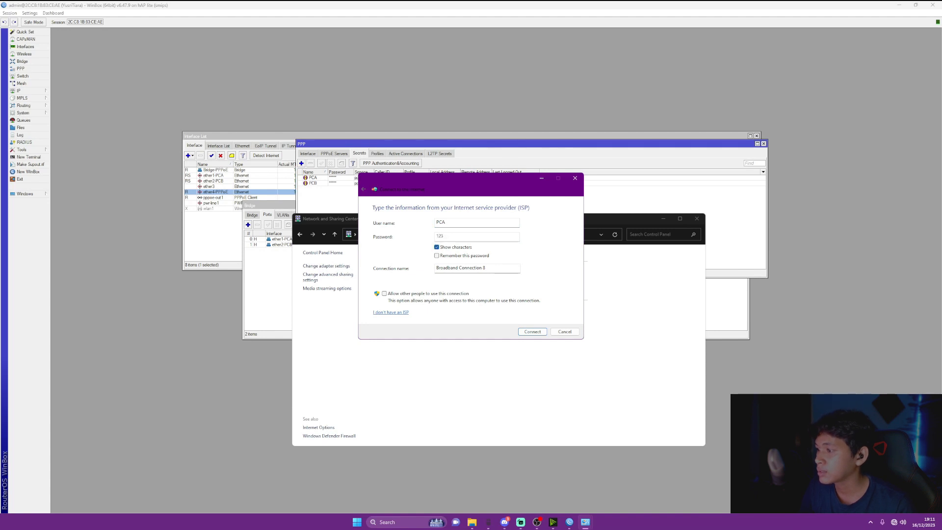
key(Return)
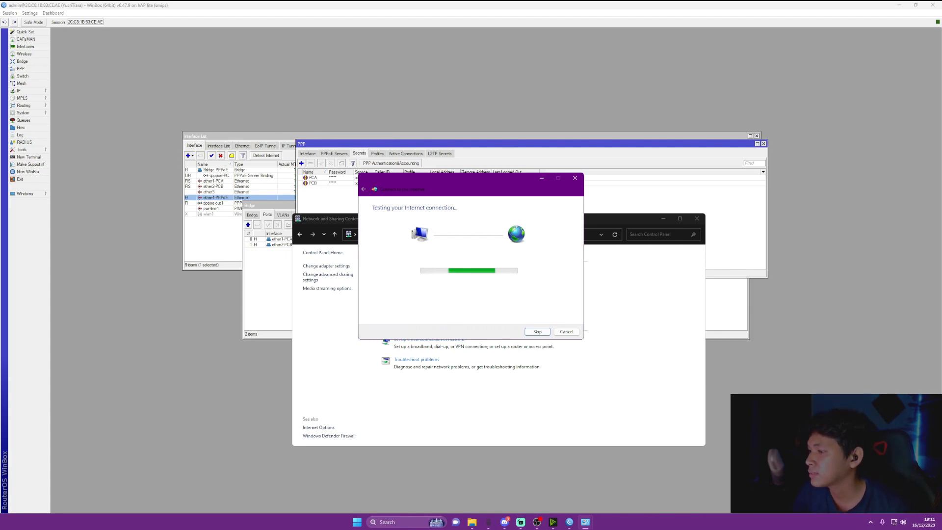
drag(467, 180, 603, 173)
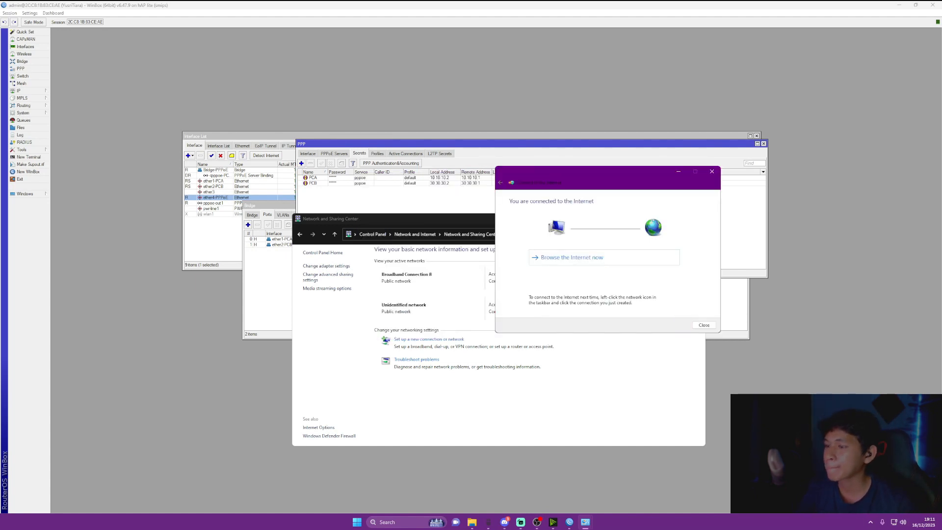
click(704, 325)
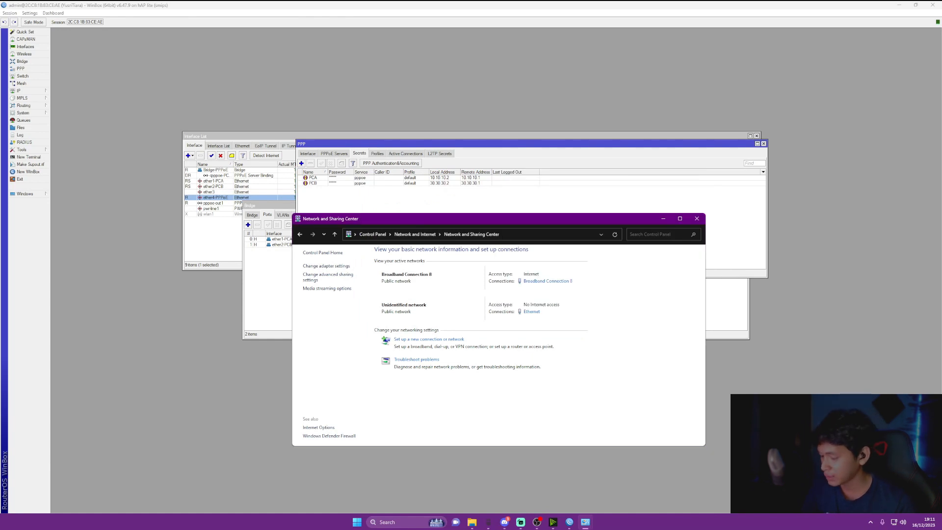
key(super)
Open Chrome as Guest, search 'universitas mulia', and view the Universitas Mulia site
text(goog)
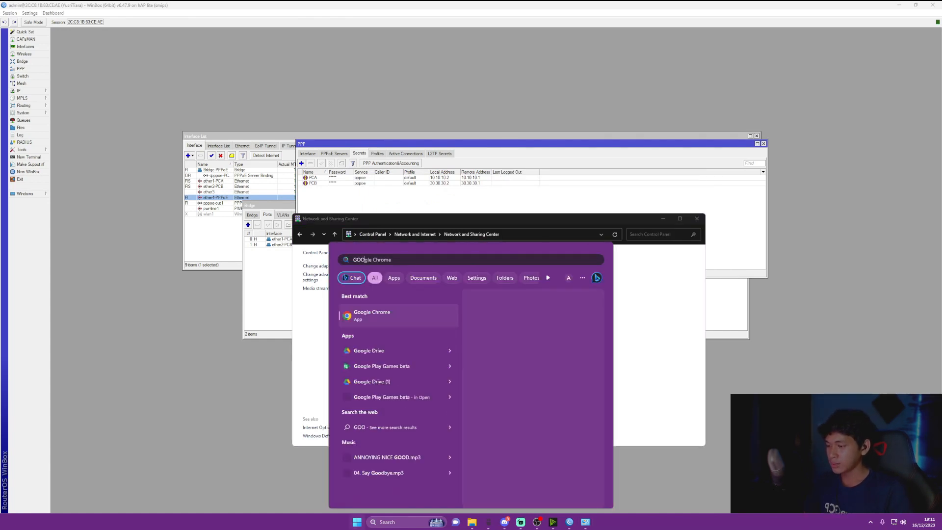
key(Return)
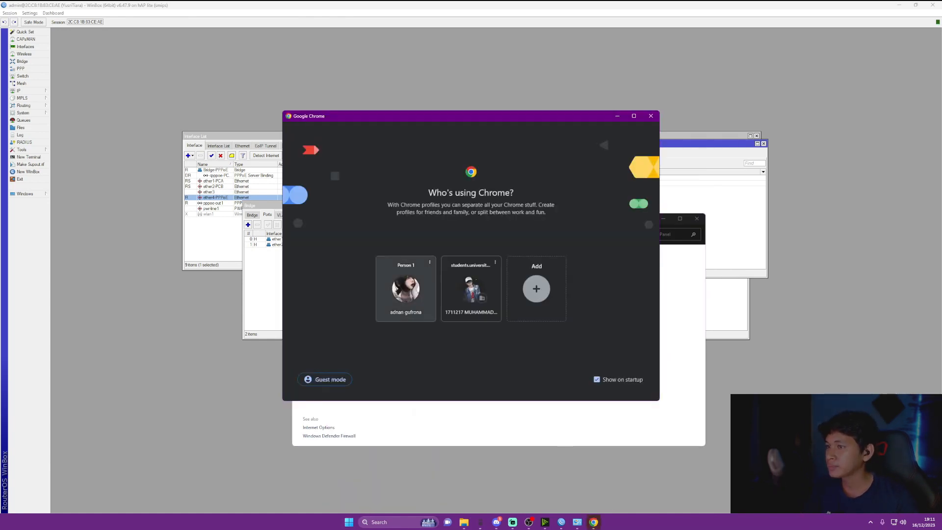
click(324, 380)
click(441, 12)
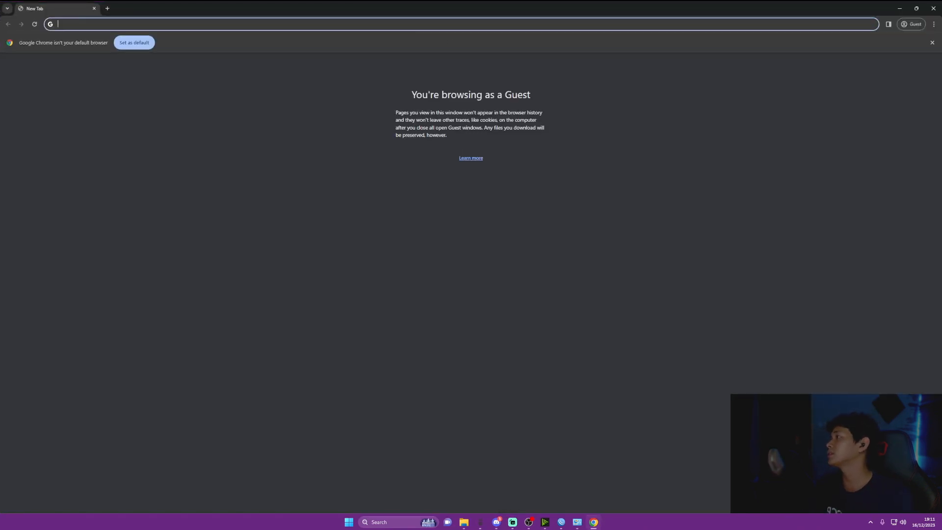
text(univ)
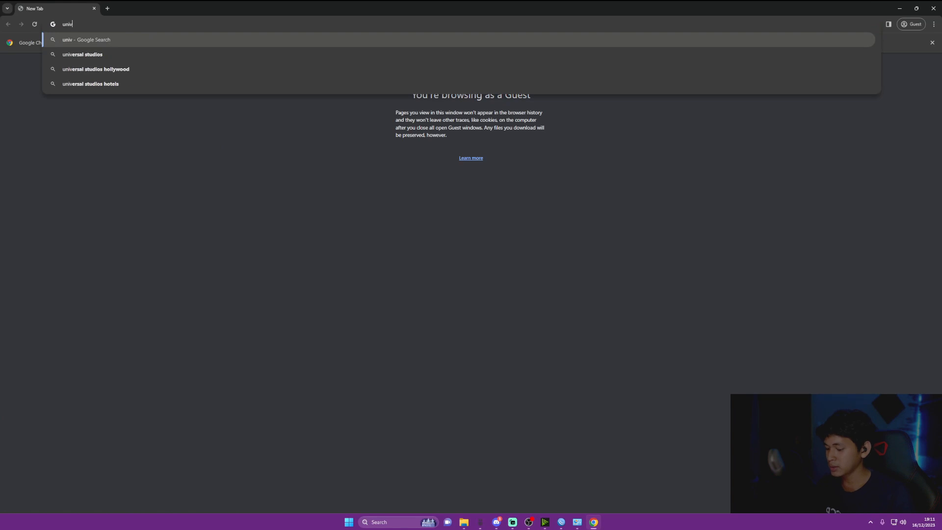
text(ersitas)
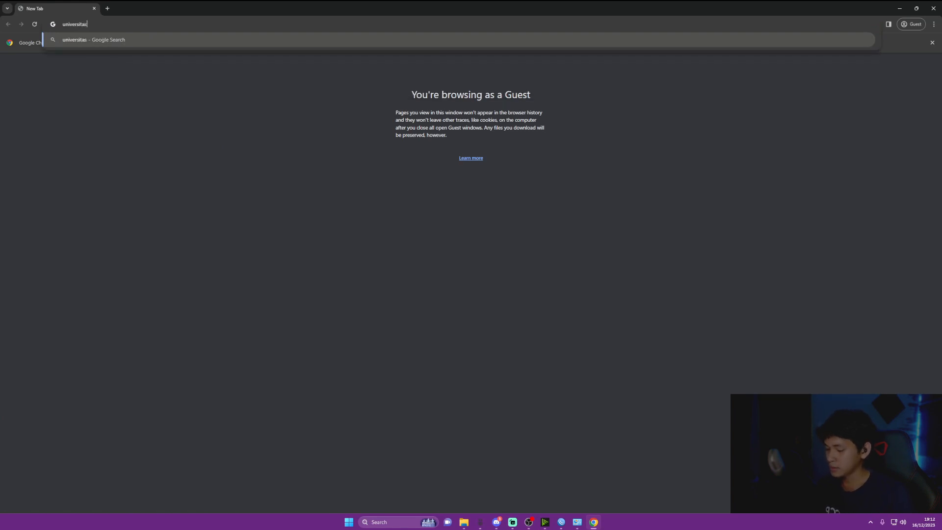
text( mulk)
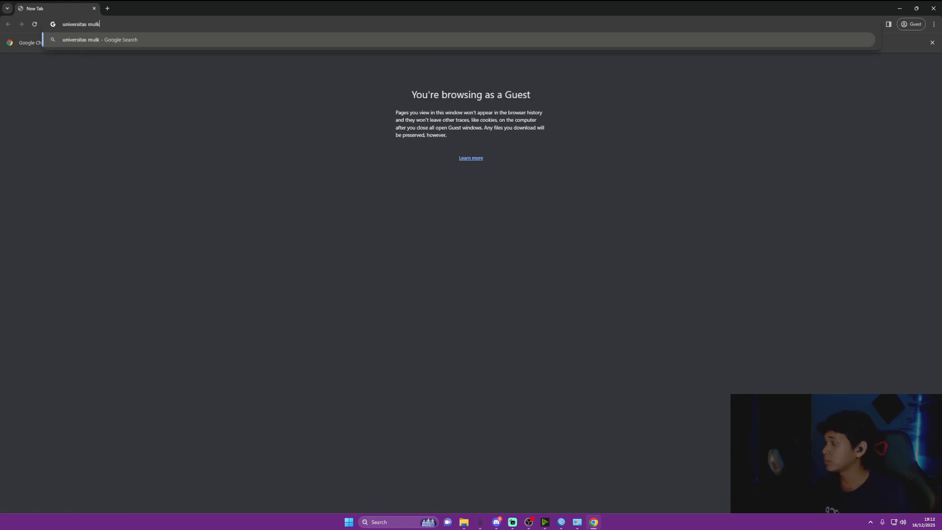
key(BackSpace)
text(ia)
key(Return)
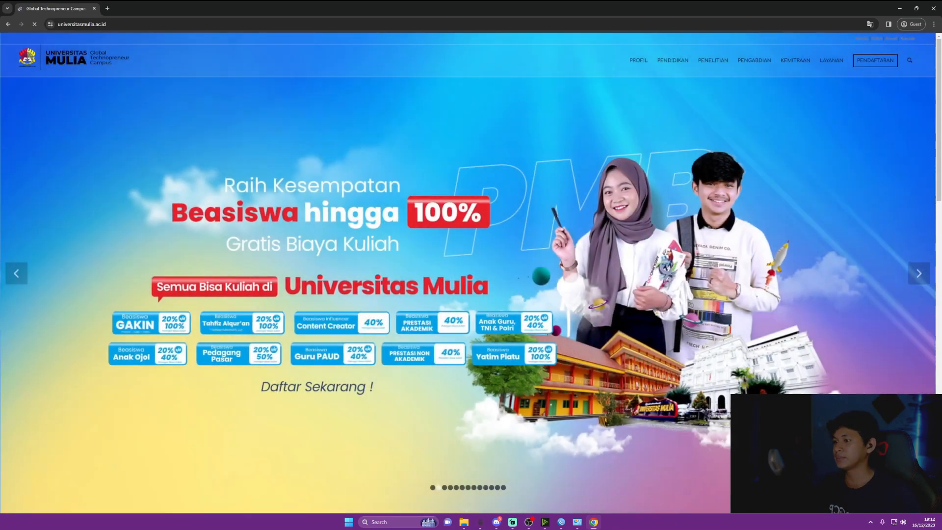
scroll(468, 274, down, 4)
scroll(468, 275, down, 8)
scroll(469, 275, up, 12)
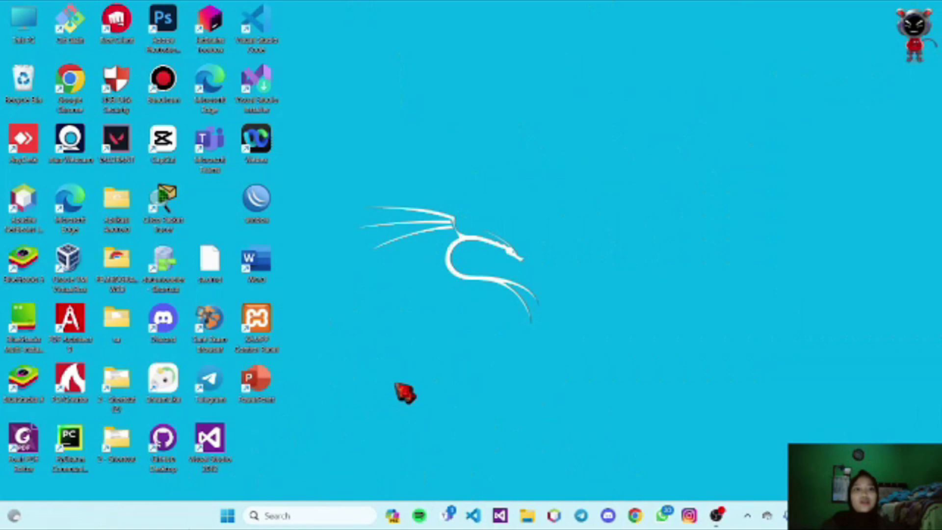
From Control Panel's Network and Sharing Center, start a new Broadband (PPPoE) connection setup
key(super)
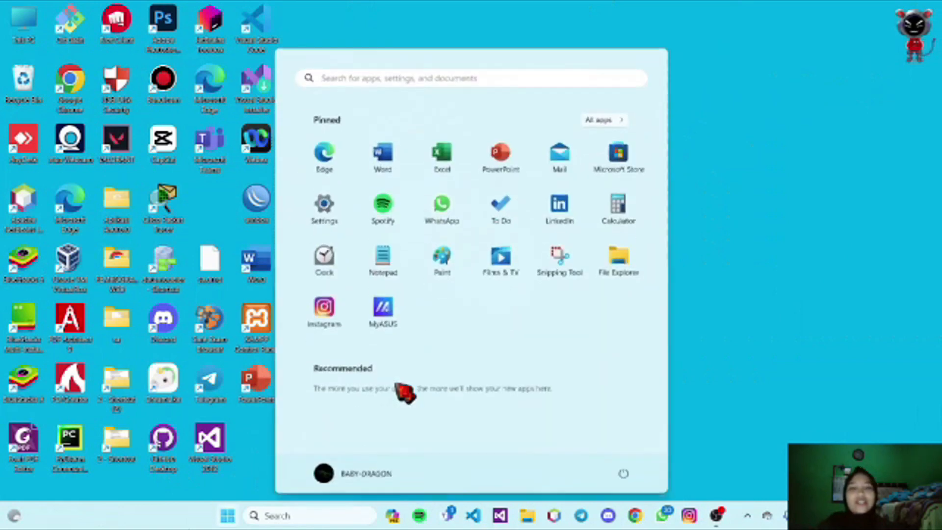
text(con)
key(Return)
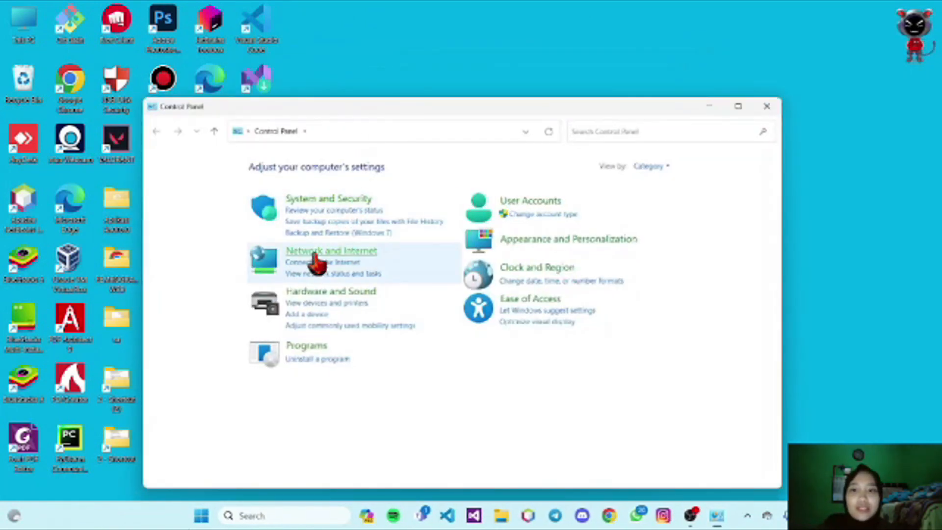
click(324, 260)
click(338, 167)
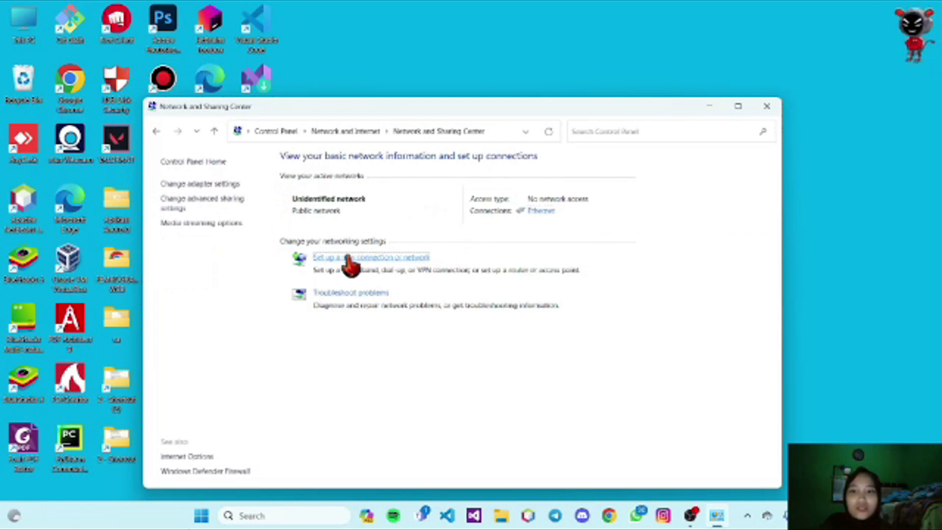
click(348, 257)
click(569, 381)
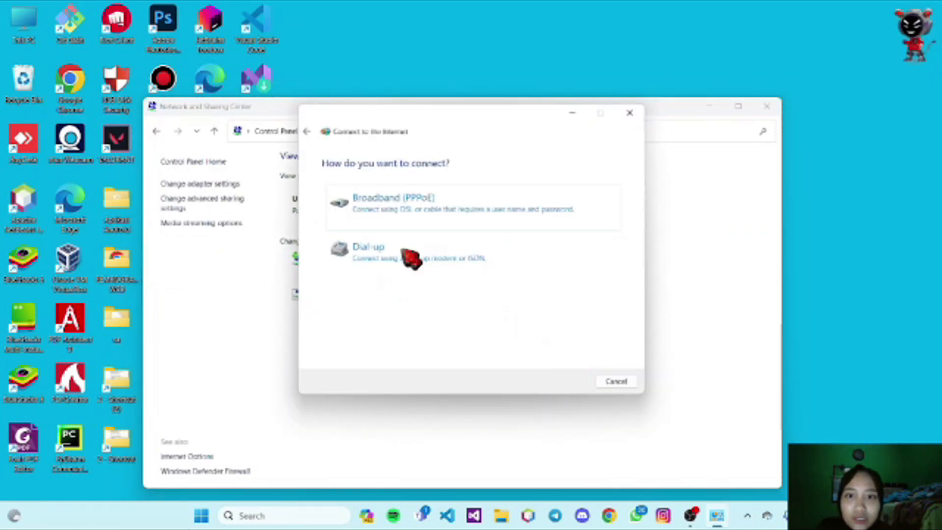
click(387, 226)
Enter the PCB PPPoE user name and password, dial, then close the connection windows
click(442, 191)
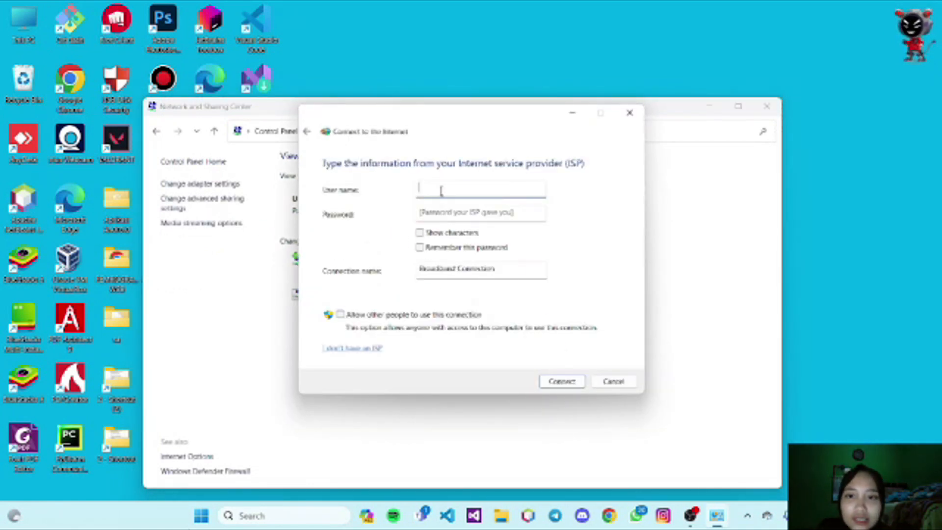
text(PC8)
click(457, 211)
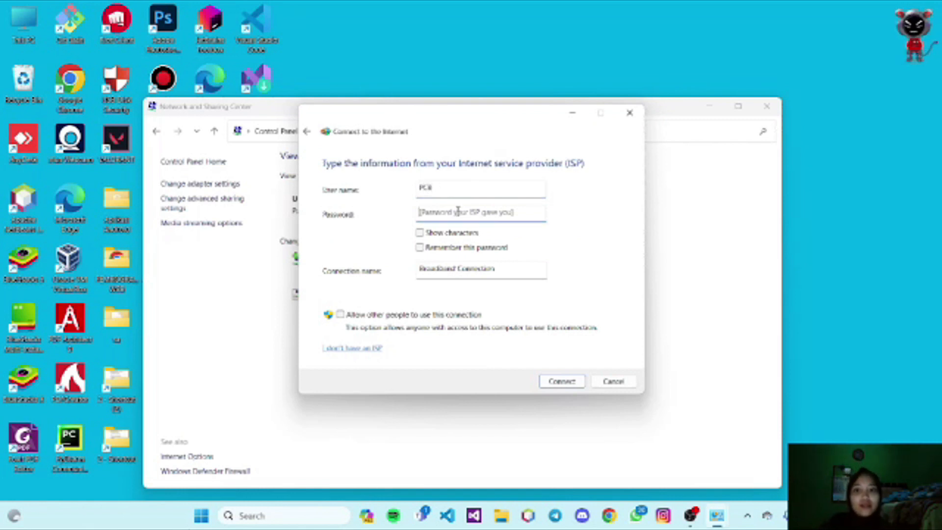
text(123)
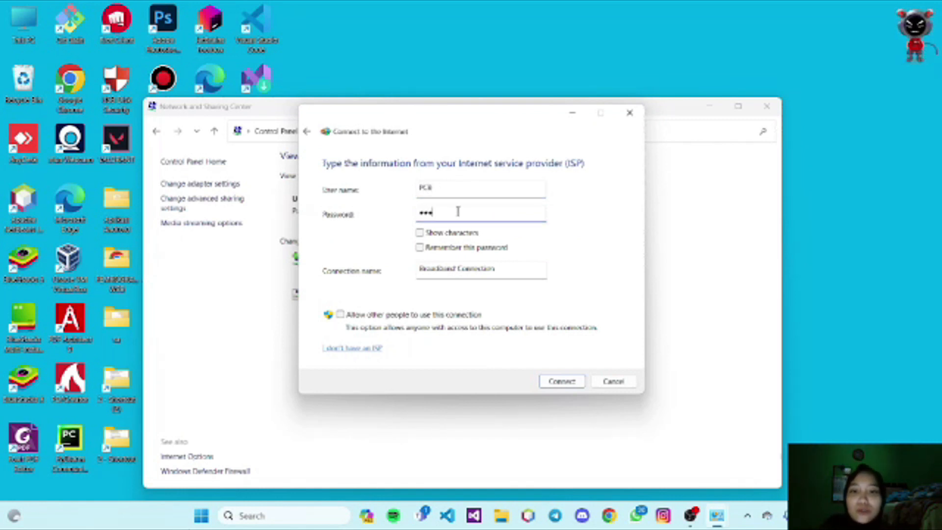
click(573, 382)
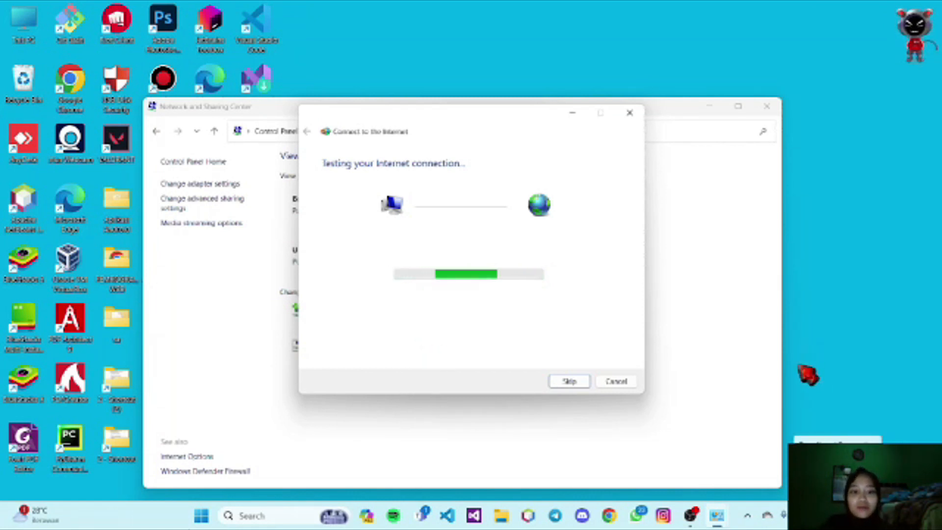
click(616, 383)
click(767, 106)
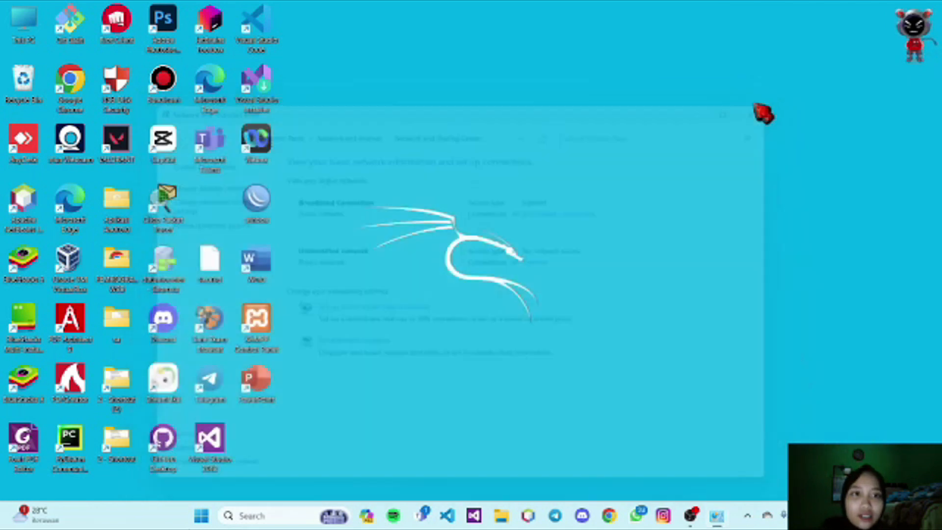
In a maximized Chrome Guest window, search 'universitas mulia' and open the universitasmulia.ac.id result
click(634, 515)
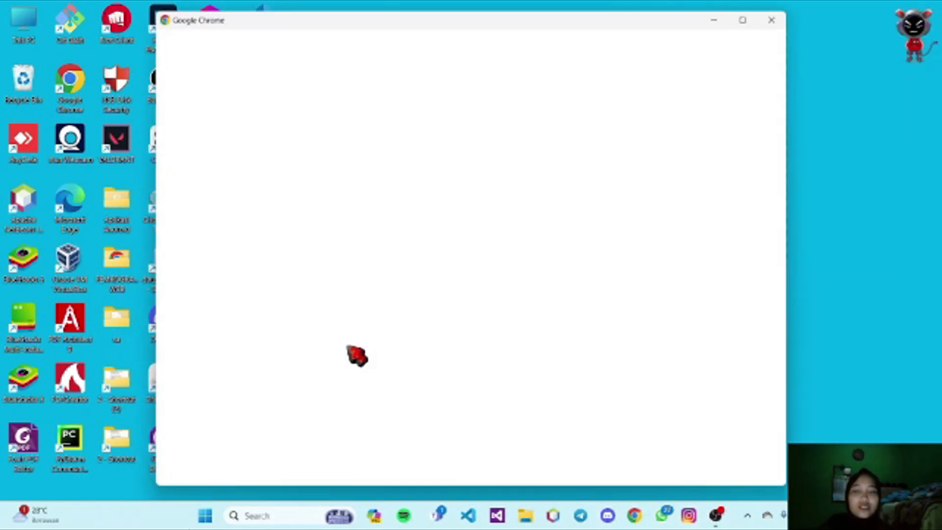
click(209, 452)
click(619, 16)
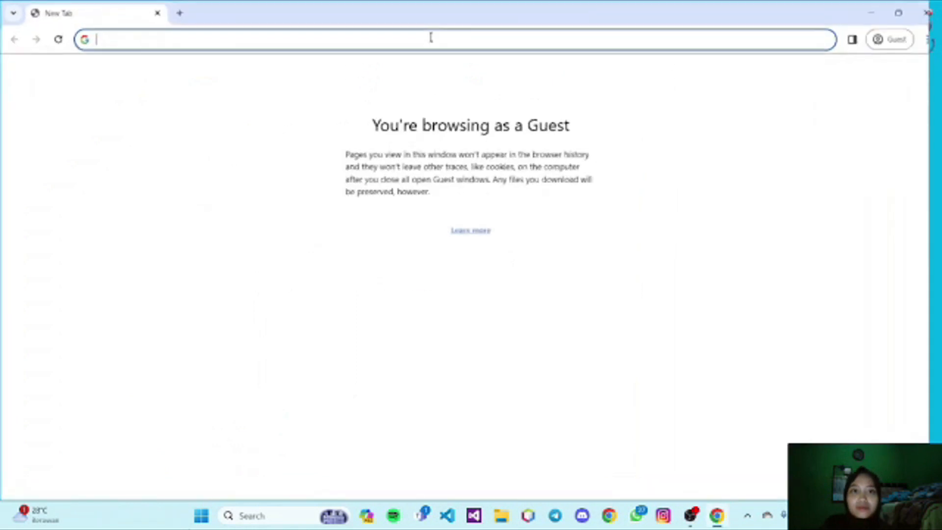
text(uni)
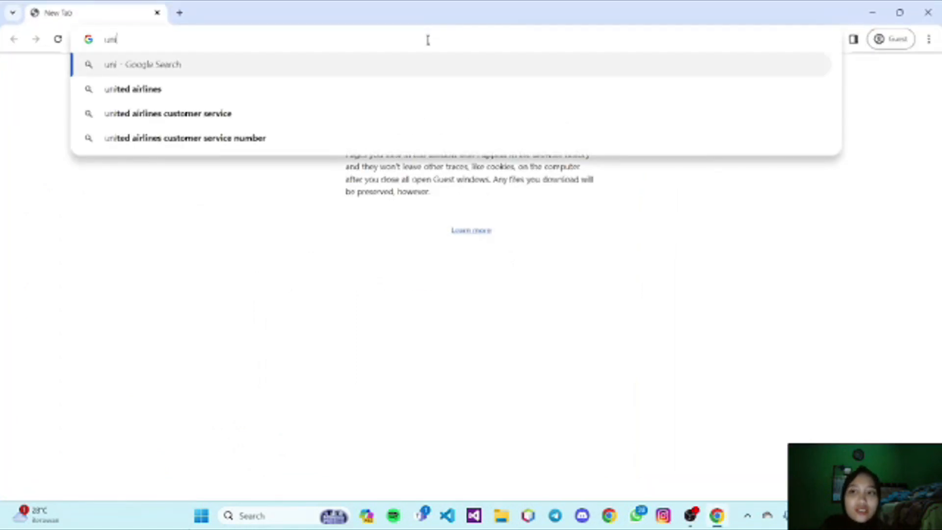
text(vers)
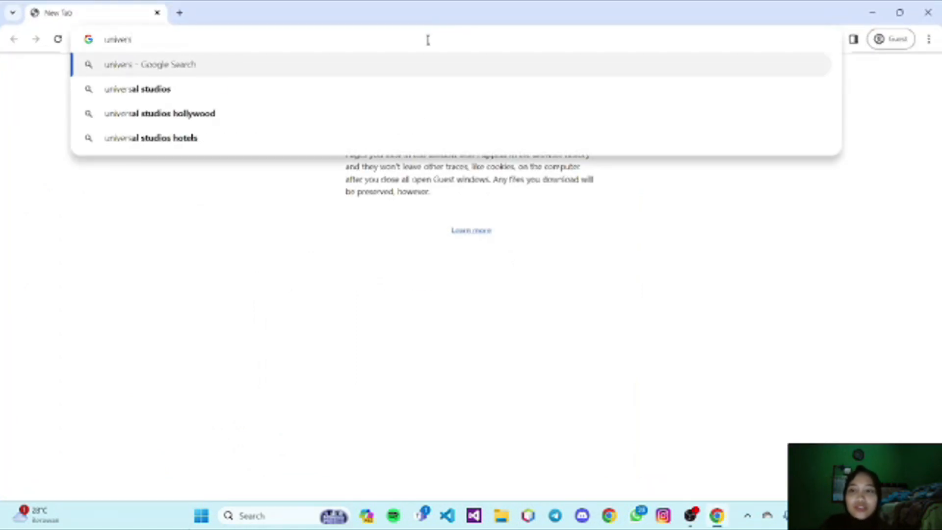
text(itas mul)
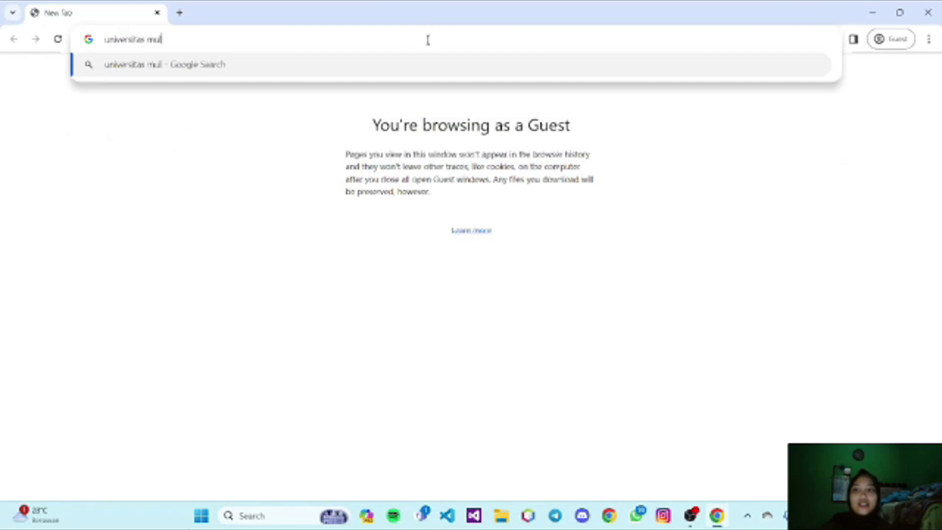
text(ia)
key(Return)
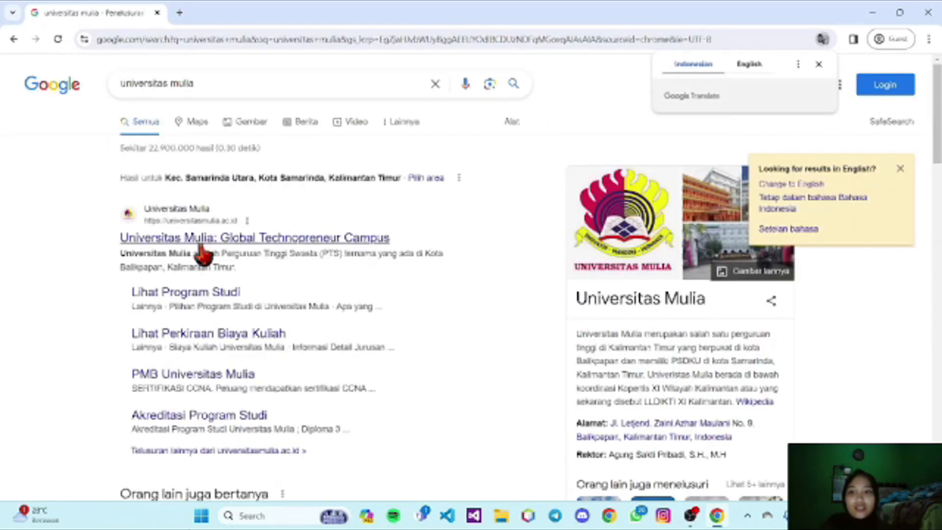
click(198, 239)
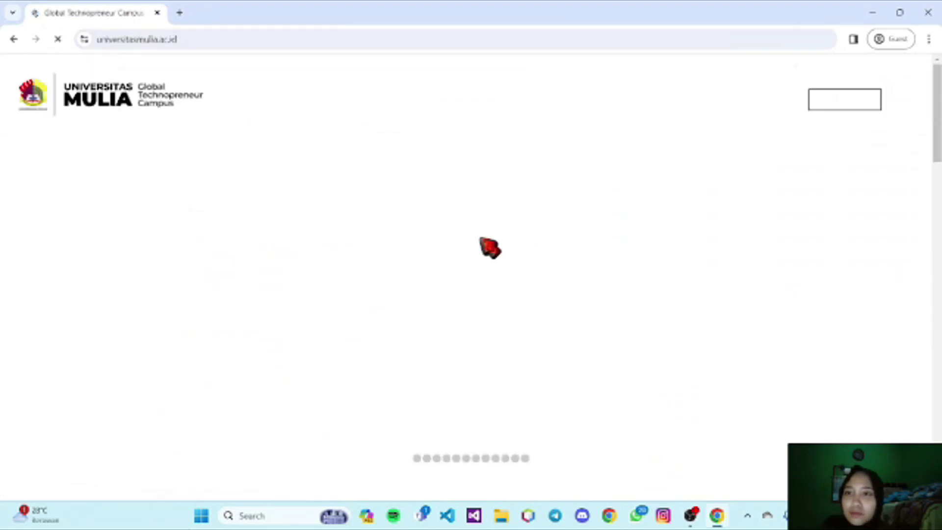
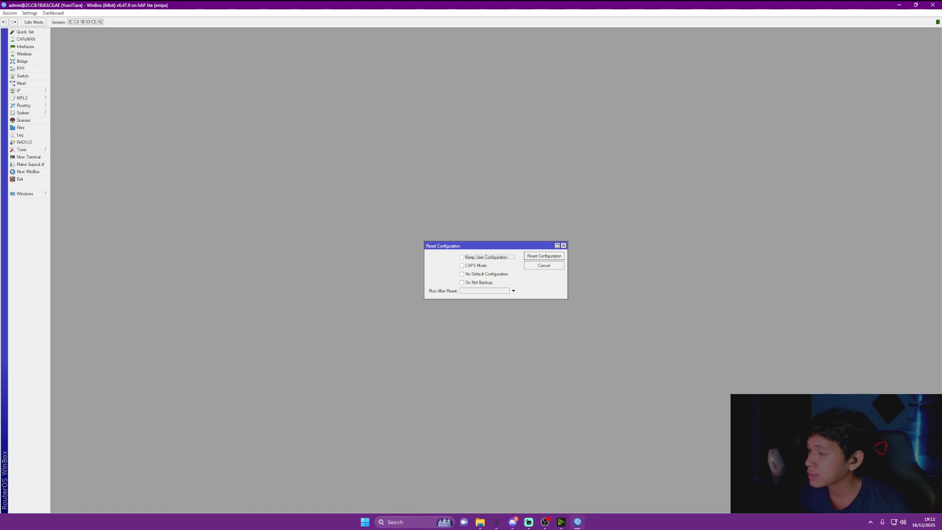
Reset the router configuration with No Default Configuration ticked, confirming the warning
click(462, 274)
click(543, 256)
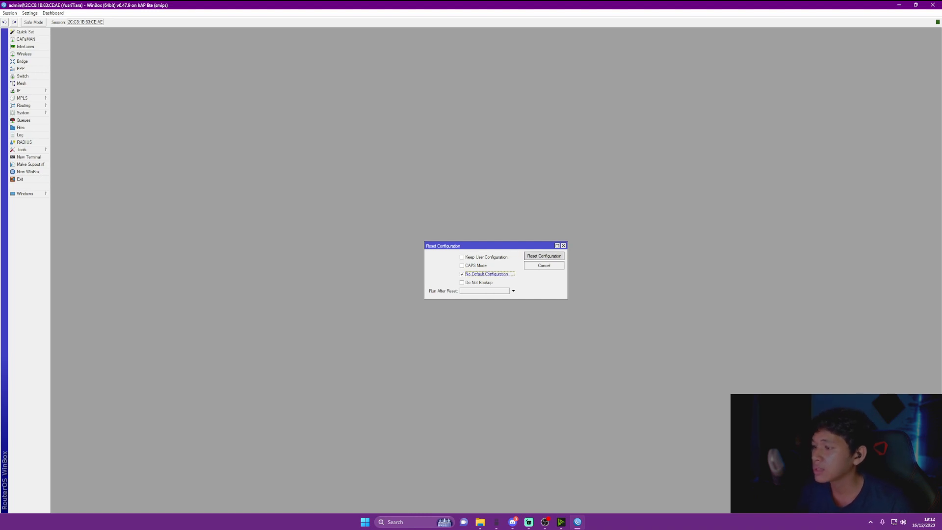
click(502, 268)
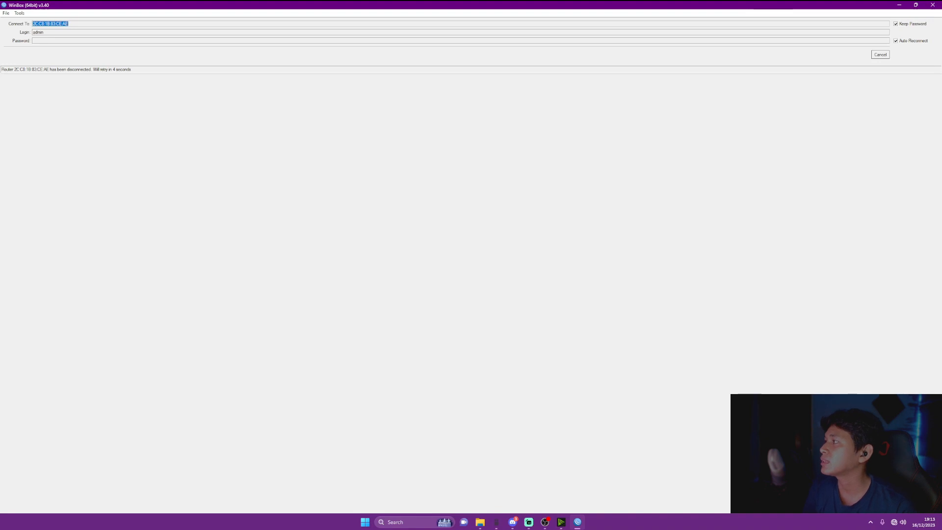
Cancel the auto-reconnect, refresh the Neighbors list and connect to the MikroTik router entry
click(880, 54)
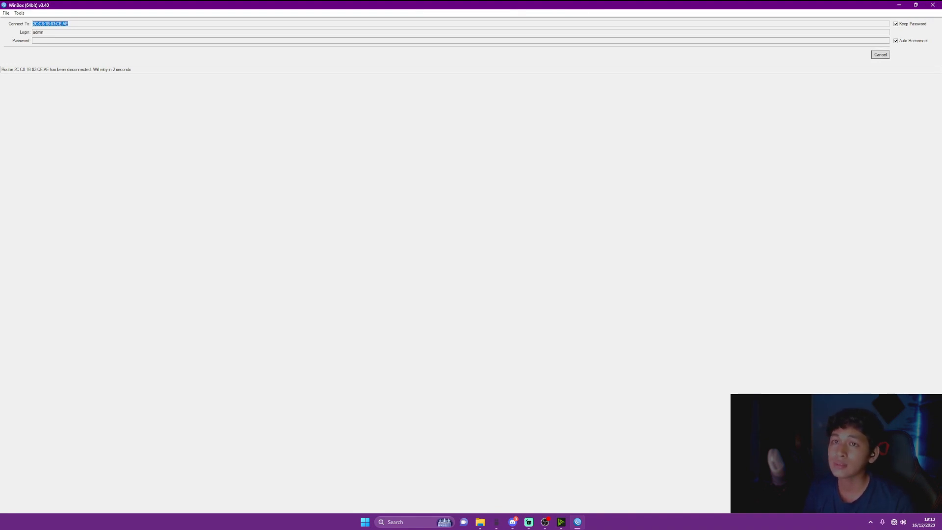
click(23, 91)
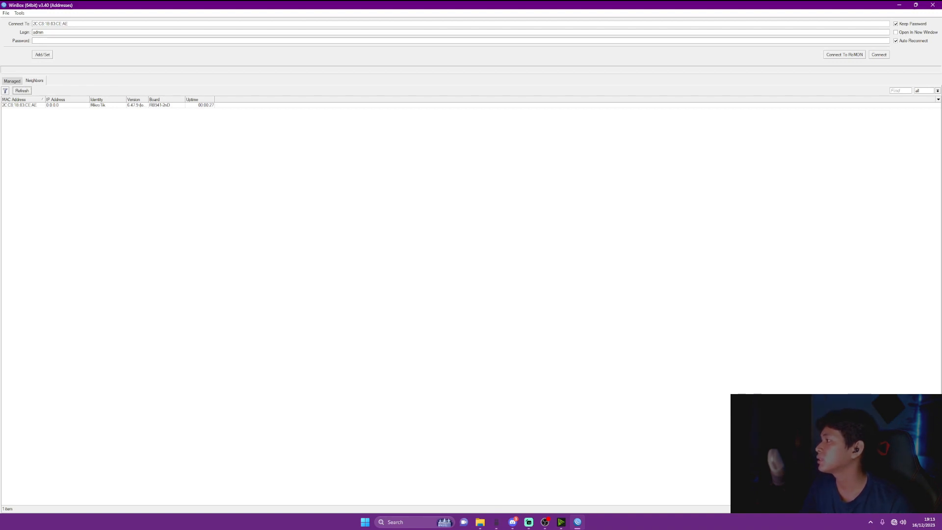
click(19, 105)
key(Return)
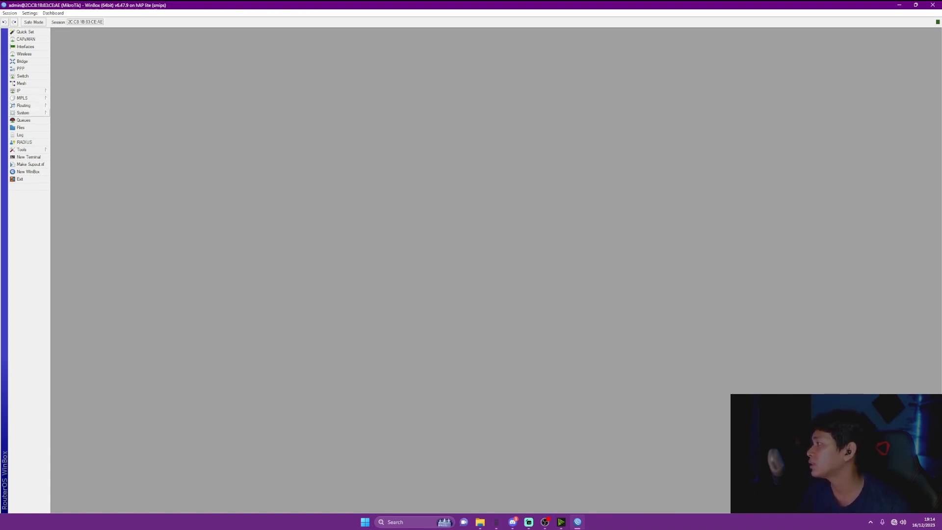
In System > Identity, replace 'MikroTik' with the new custom router name and save
click(30, 113)
click(66, 150)
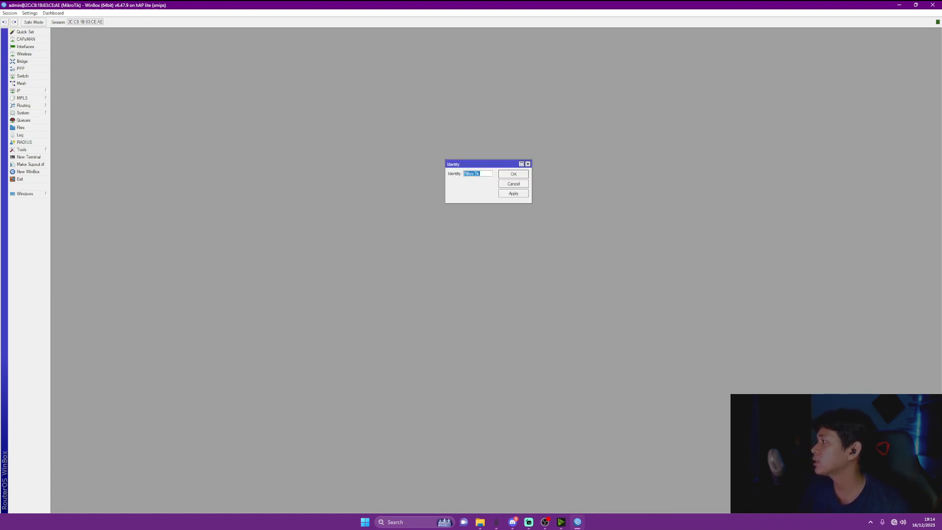
key(BackSpace)
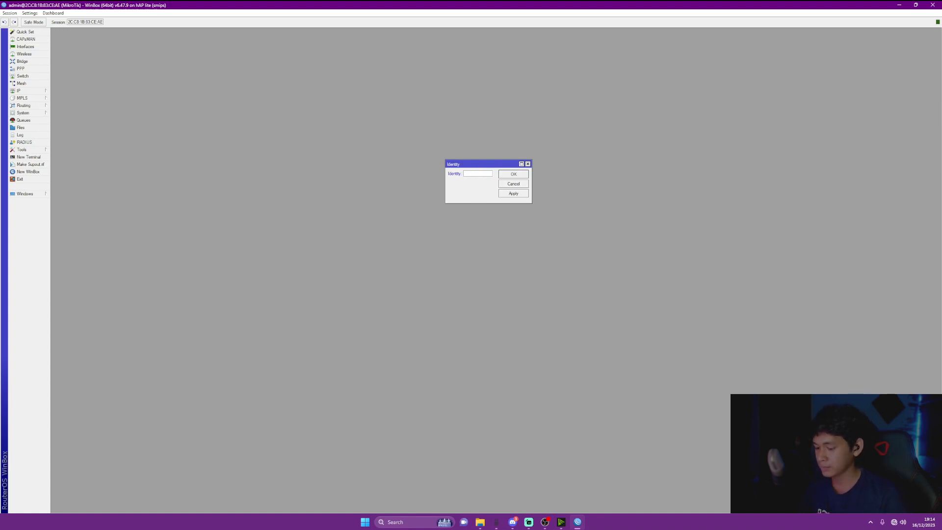
text(Yu)
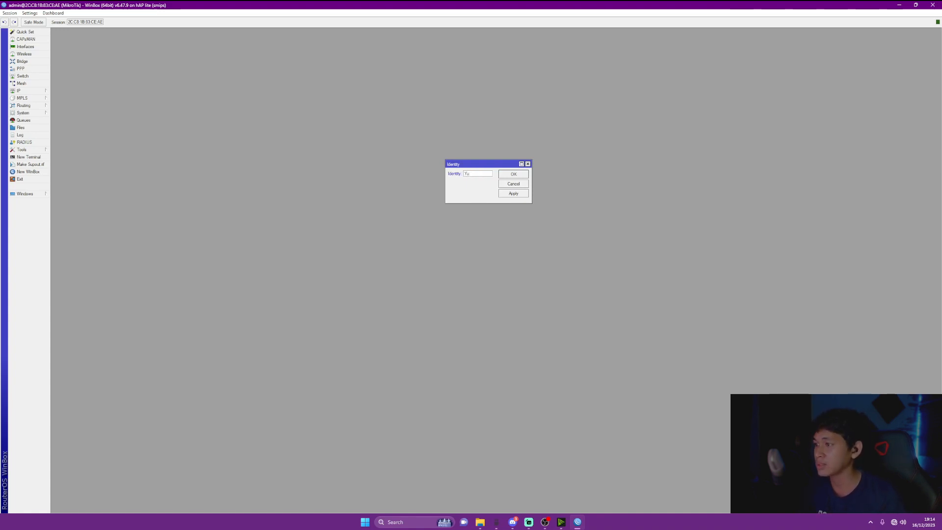
text(sriTiara)
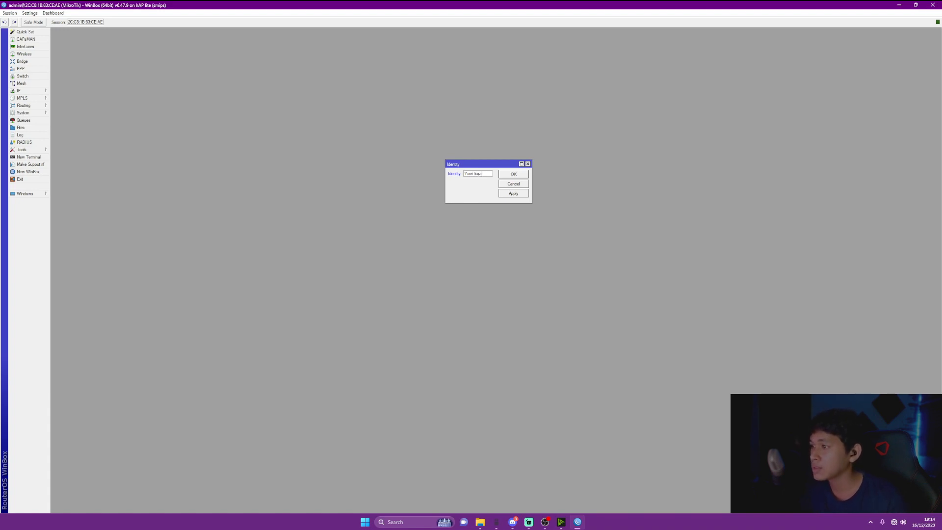
click(513, 193)
click(513, 174)
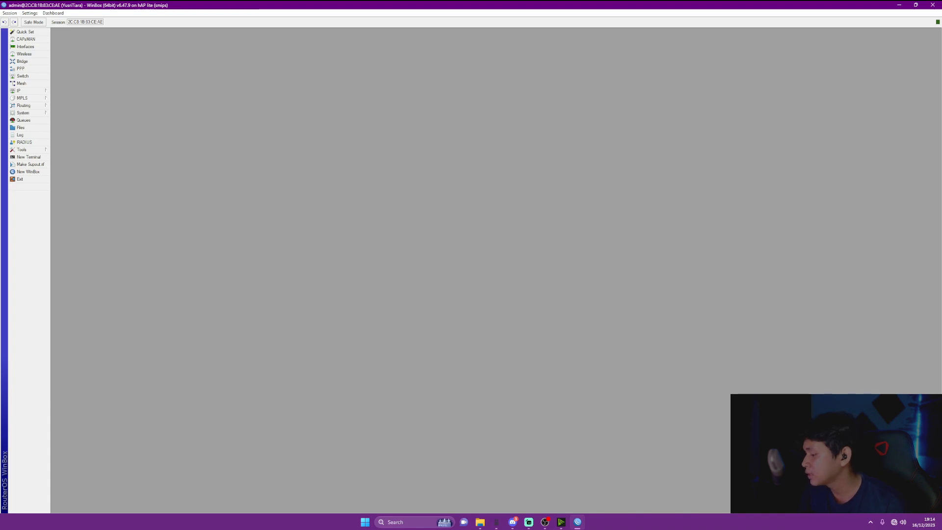
In the Interface List, rename ether1 to ether1-PCA
click(25, 47)
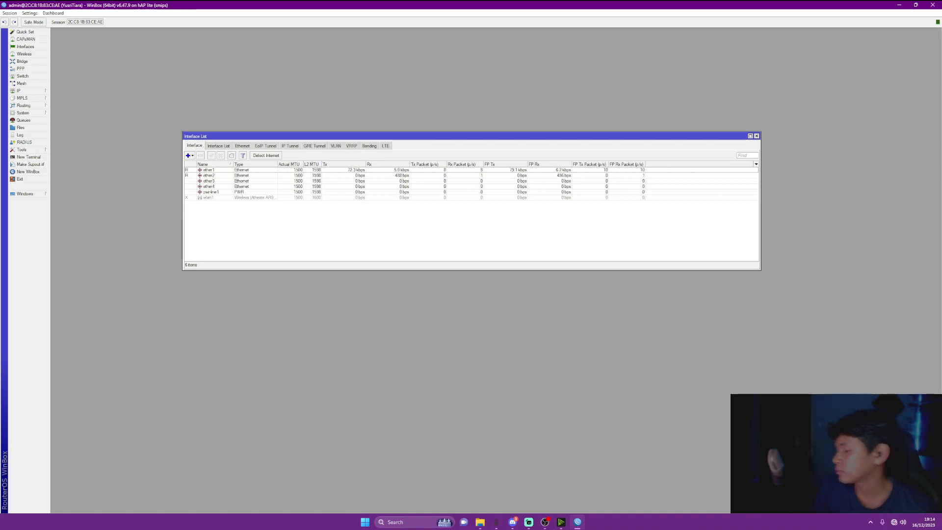
click(209, 170)
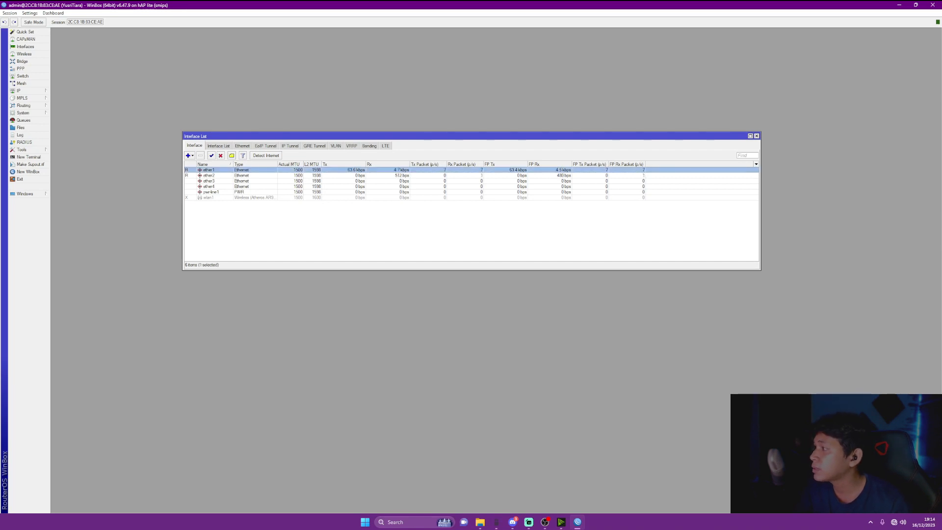
click(209, 175)
double_click(209, 170)
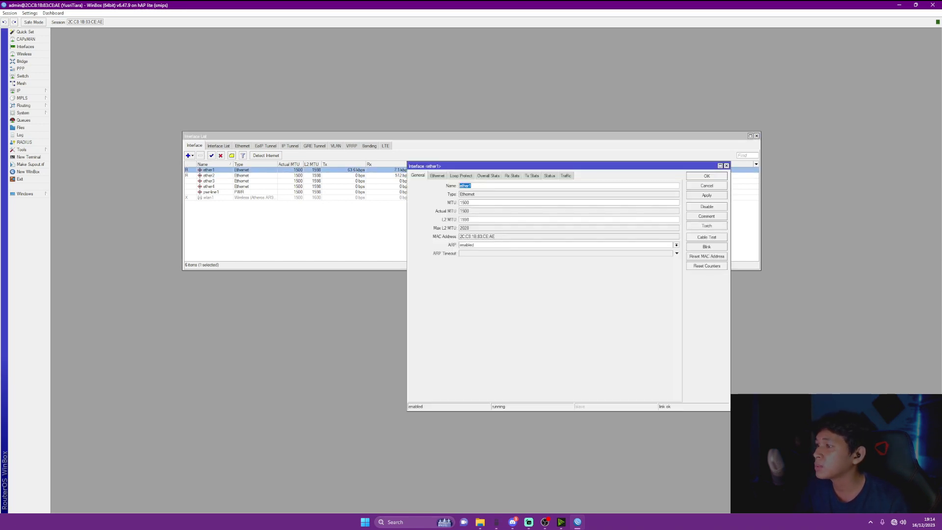
click(474, 186)
text(-PCA)
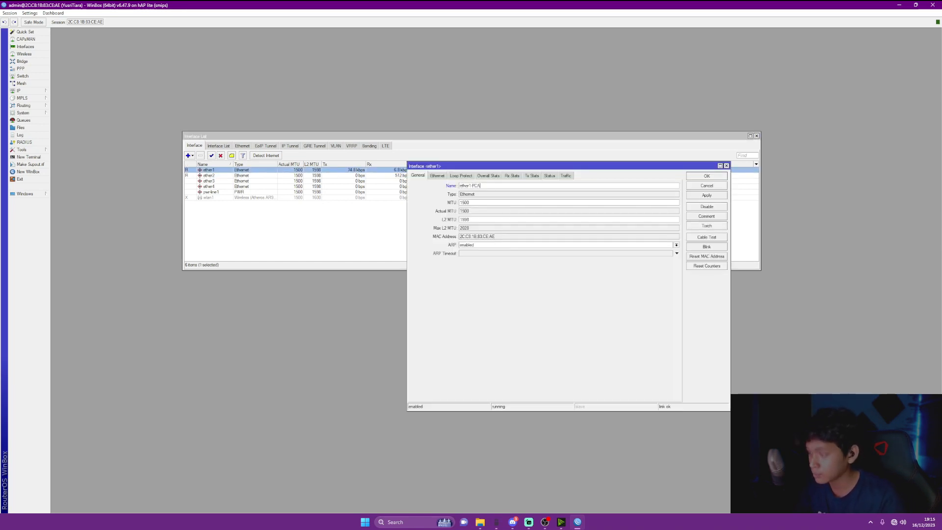
click(707, 195)
click(706, 177)
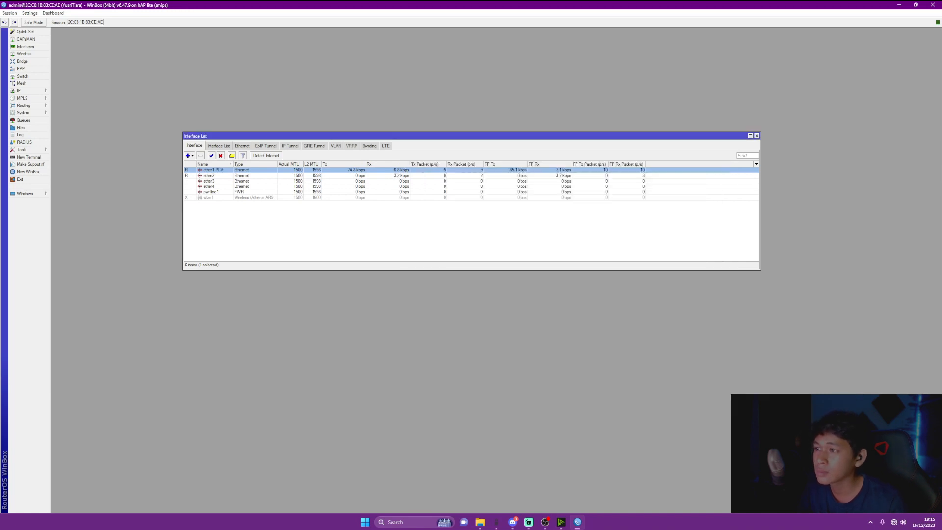
Rename ether2 to ether2-PCB and enable the disabled wlan1 interface
double_click(209, 175)
click(474, 186)
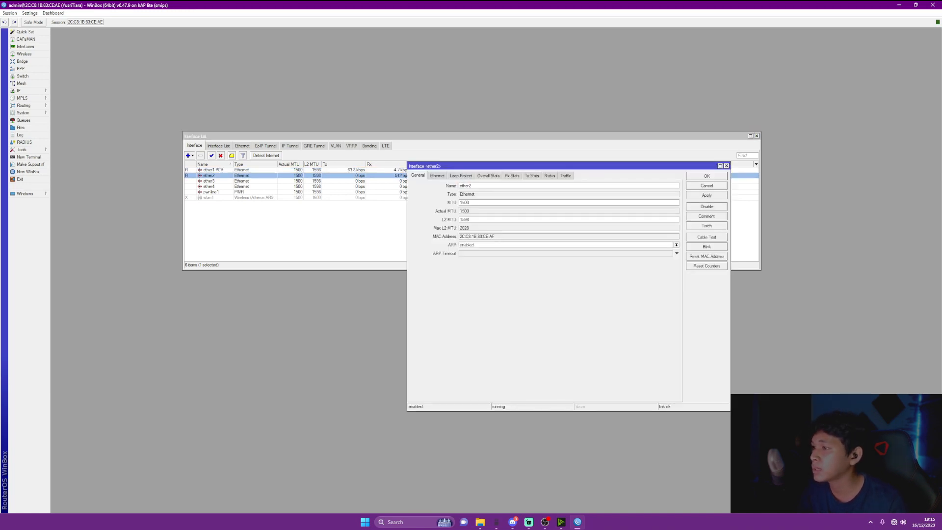
text(-PCB)
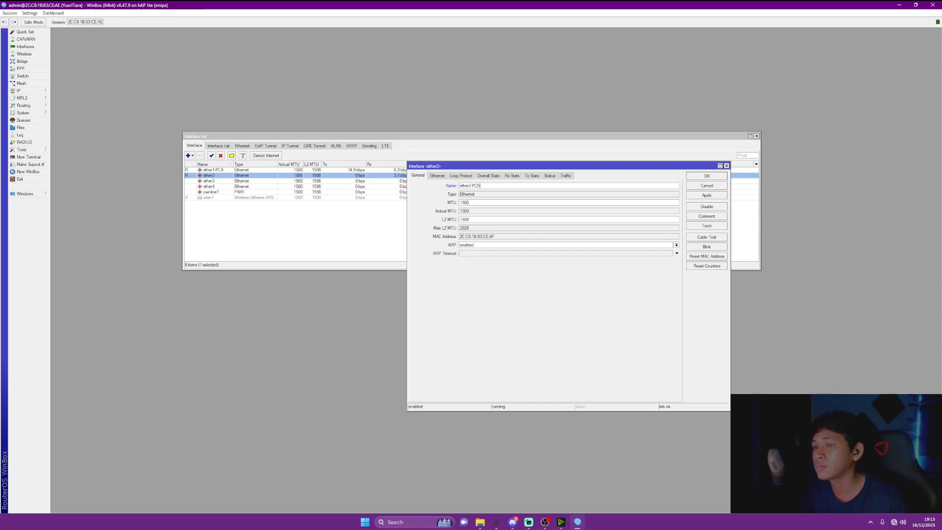
click(706, 195)
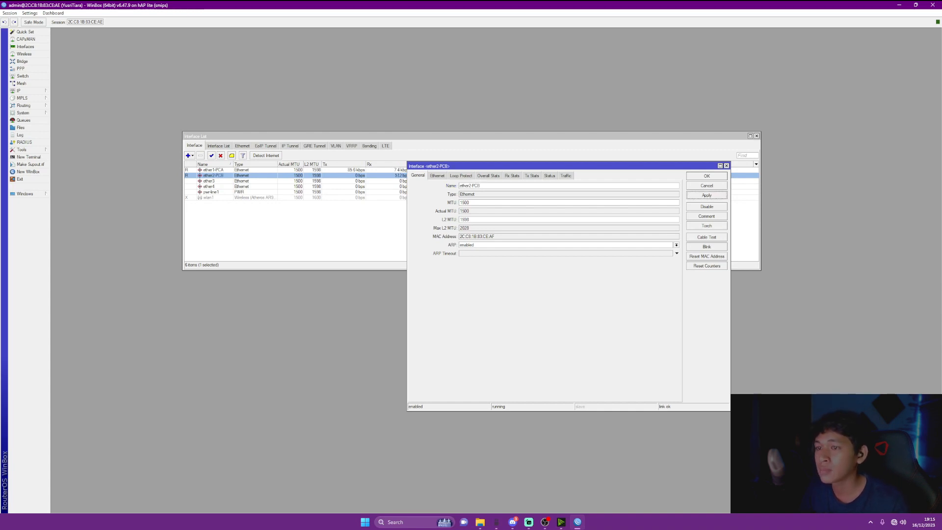
click(707, 176)
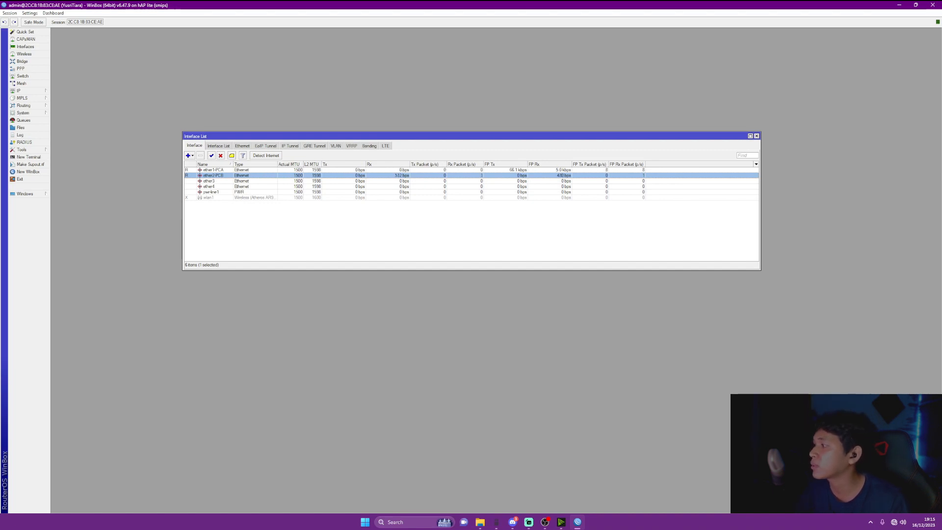
click(211, 197)
click(212, 156)
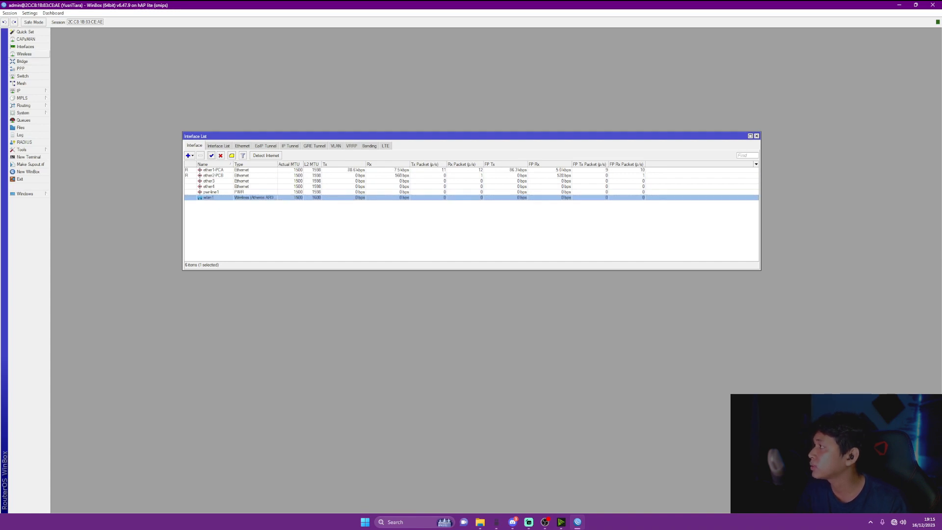
Add a new wireless security profile named HOTSPOT
click(24, 54)
drag(373, 237, 410, 212)
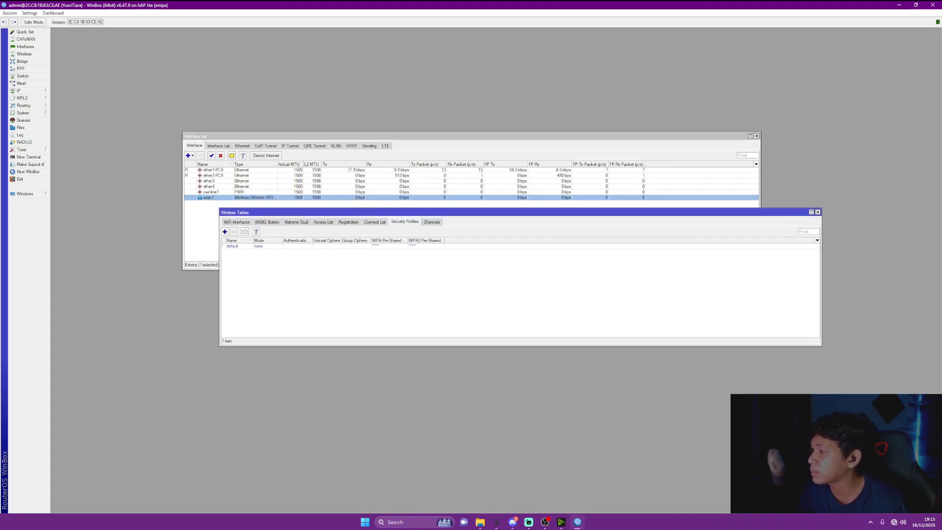
click(225, 232)
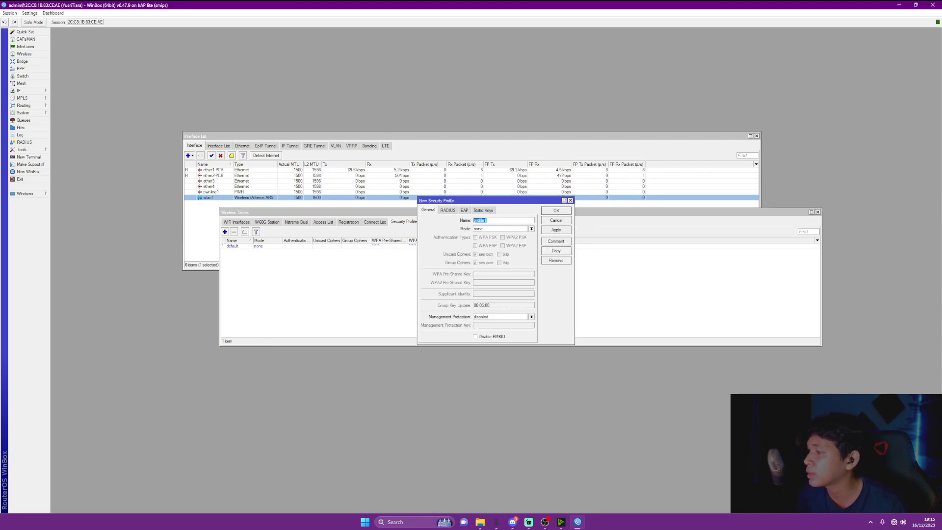
text(hot)
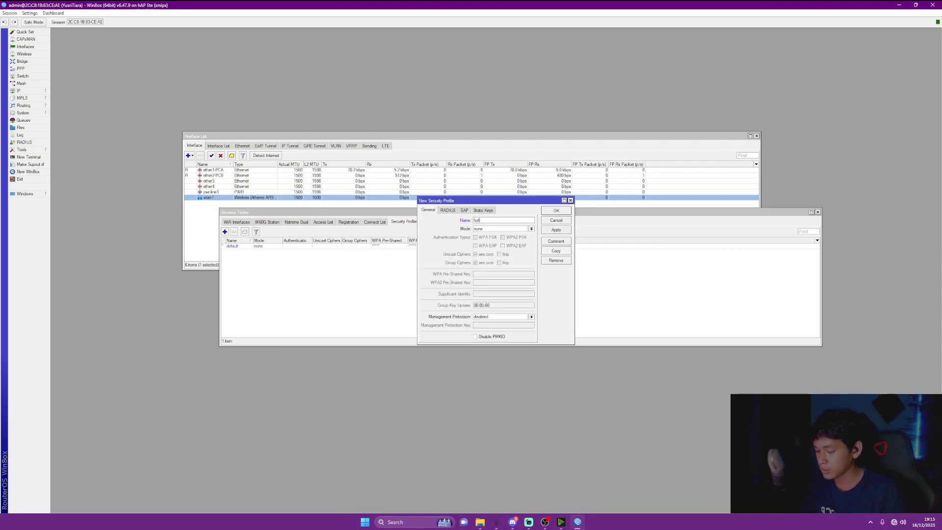
key(BackSpace)
key(BackSpace)
key(BackSpace)
text(HOT)
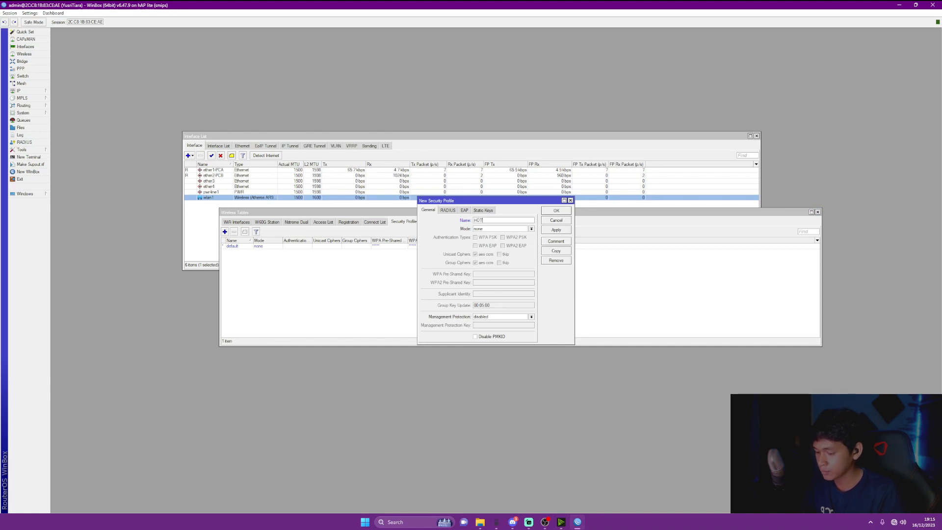
text(SPOT)
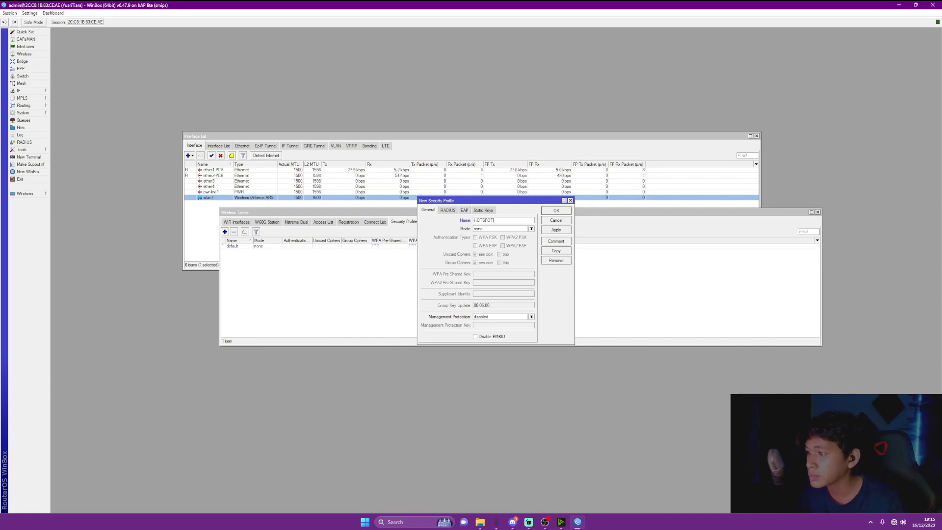
Give HOTSPOT dynamic keys, WPA/WPA2 PSK, aes ccm/tkip ciphers and a pre-shared key, then save
click(531, 229)
key(Return)
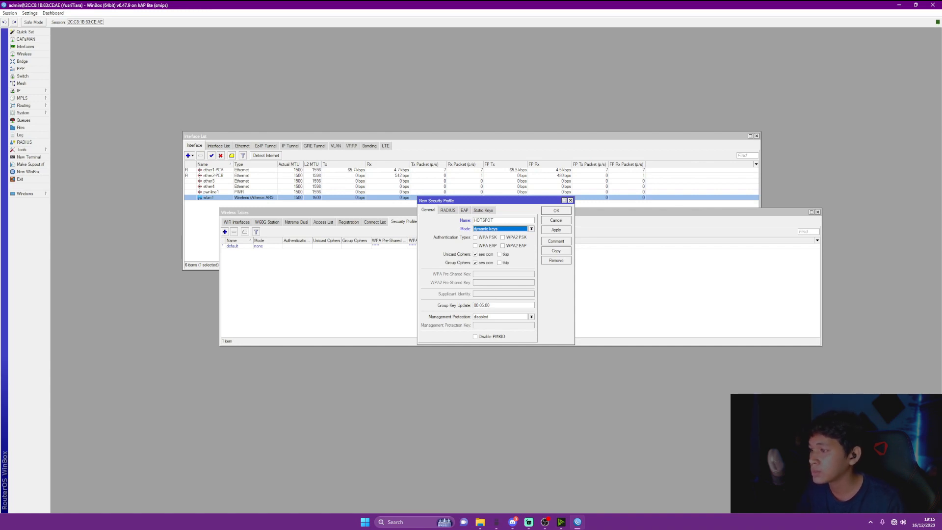
click(475, 237)
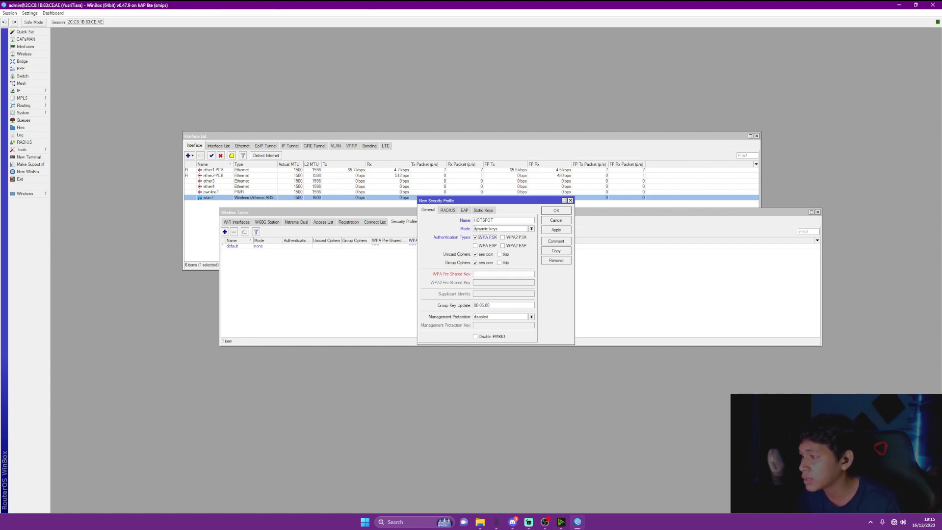
click(503, 237)
click(503, 246)
click(500, 254)
click(500, 263)
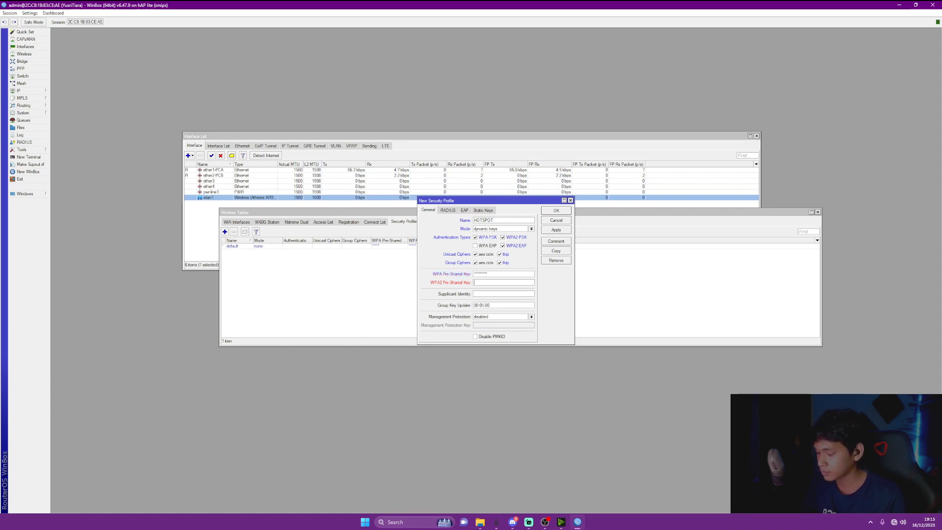
text(*********)
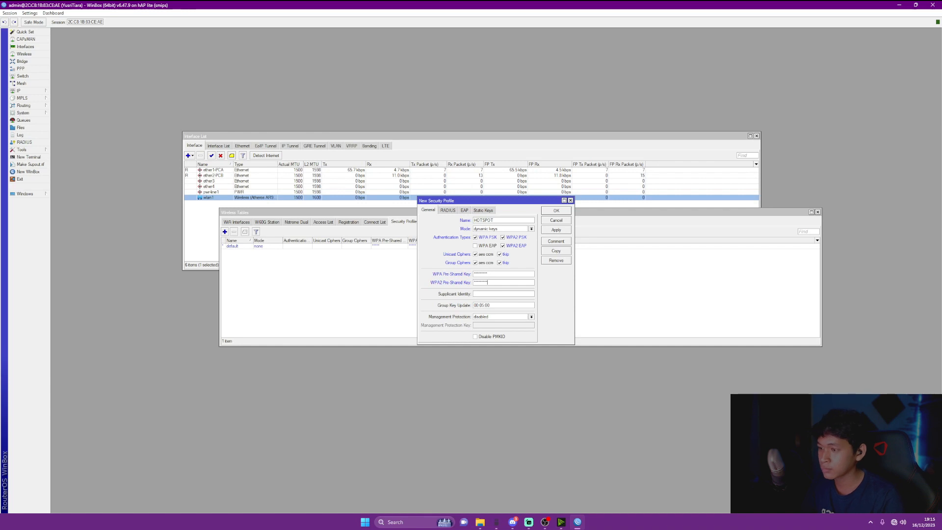
click(556, 229)
click(556, 210)
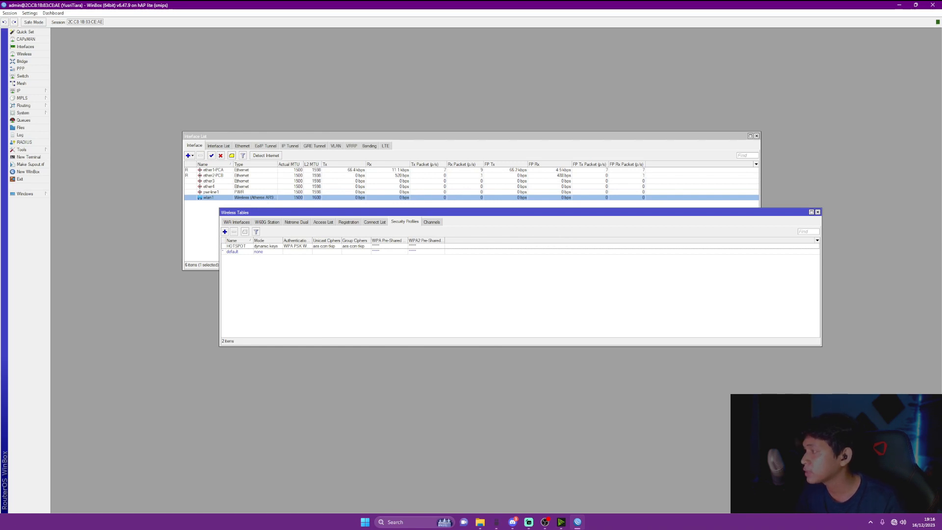
Set wlan1's security profile to HOTSPOT and apply it
click(209, 198)
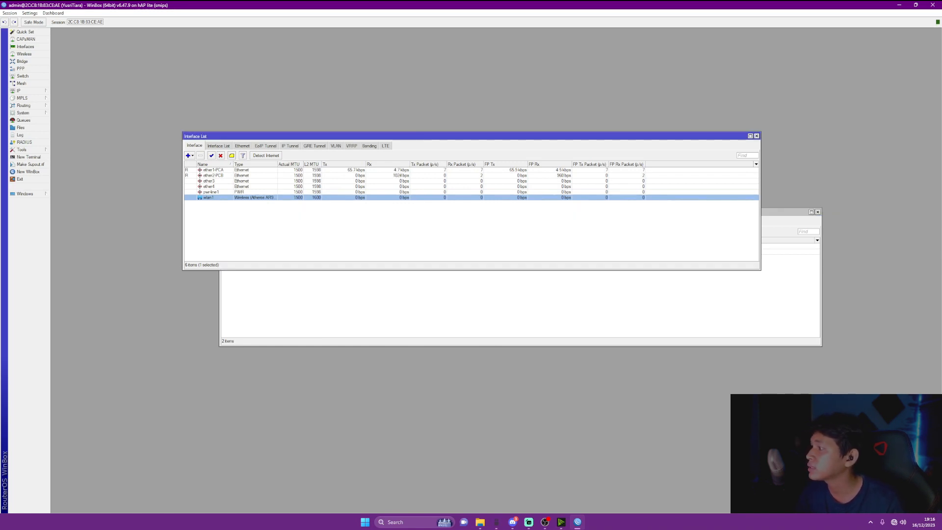
double_click(208, 197)
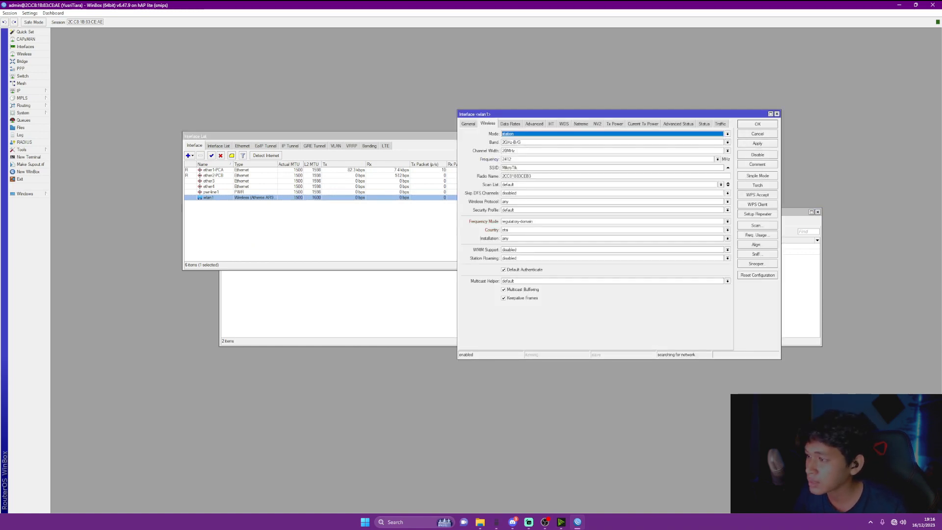
click(728, 210)
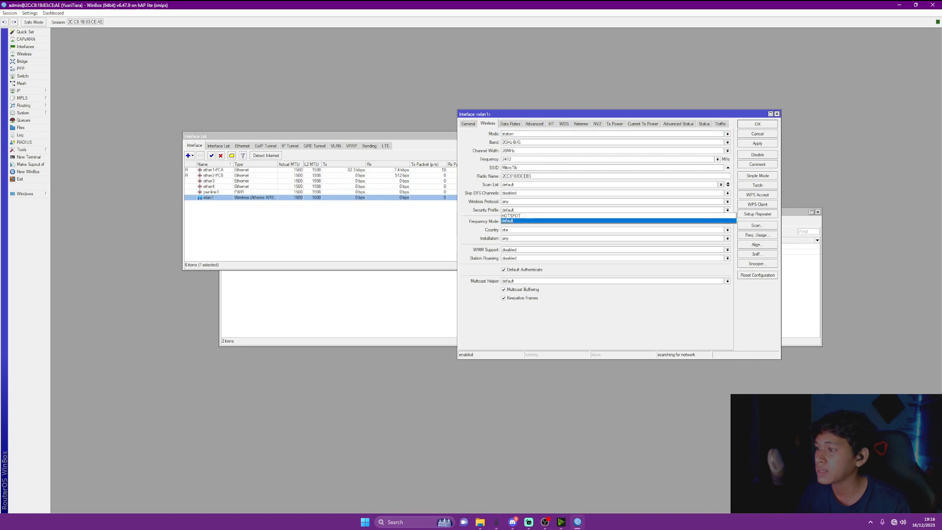
key(Up)
key(Return)
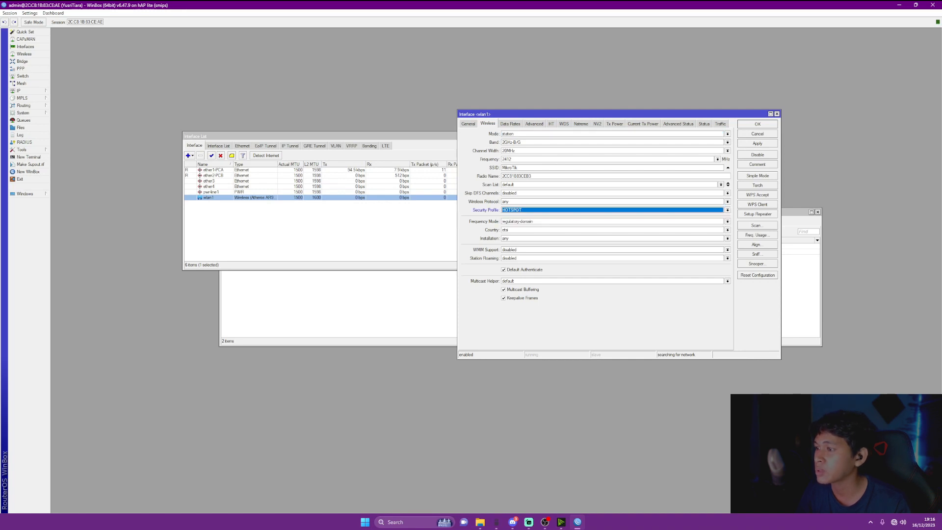
click(758, 144)
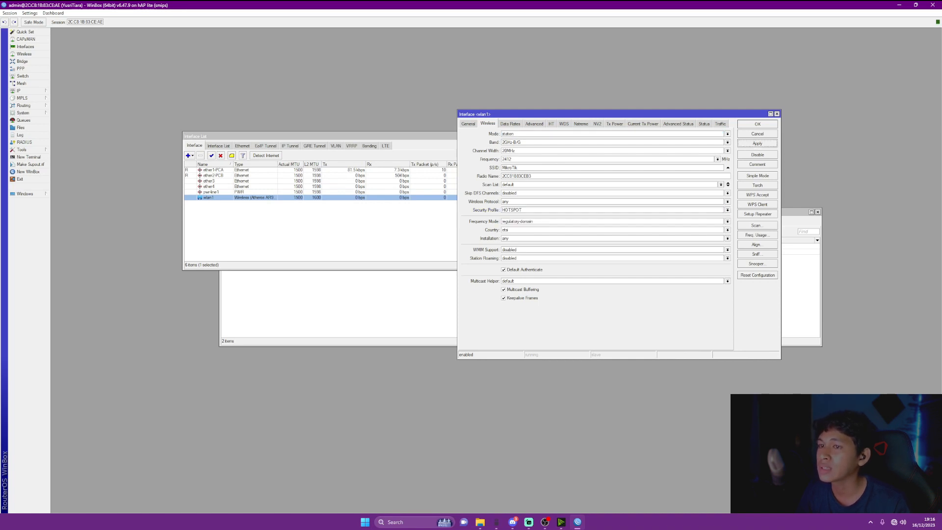
Scan for wireless networks and connect wlan1 to the HOTSPOT access point
click(758, 226)
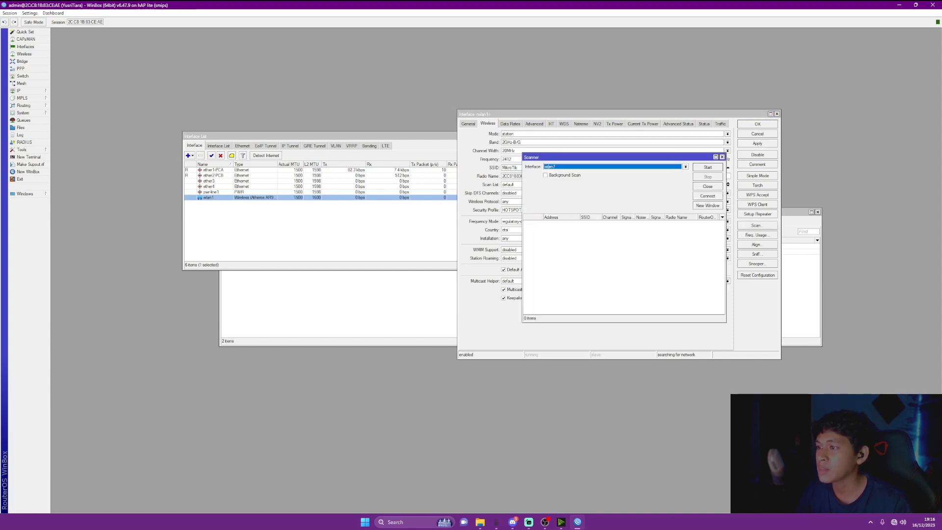
key(Return)
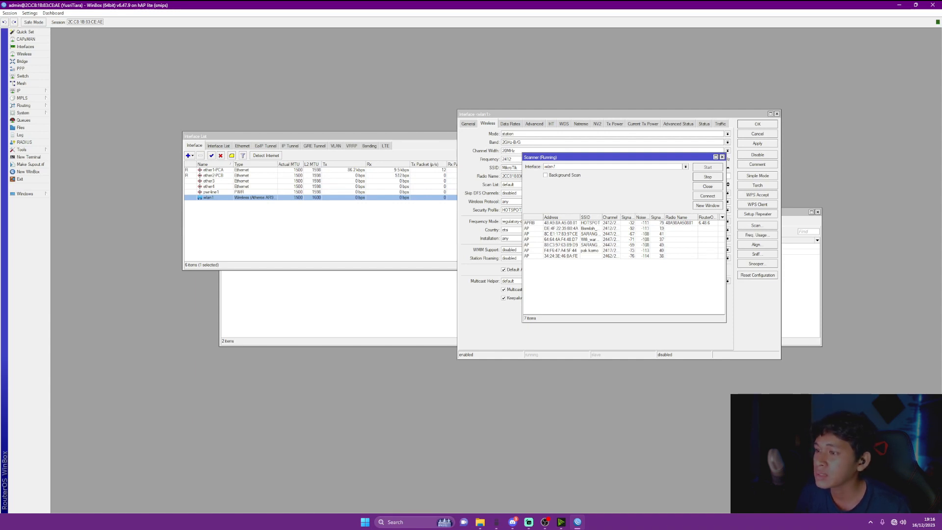
click(590, 223)
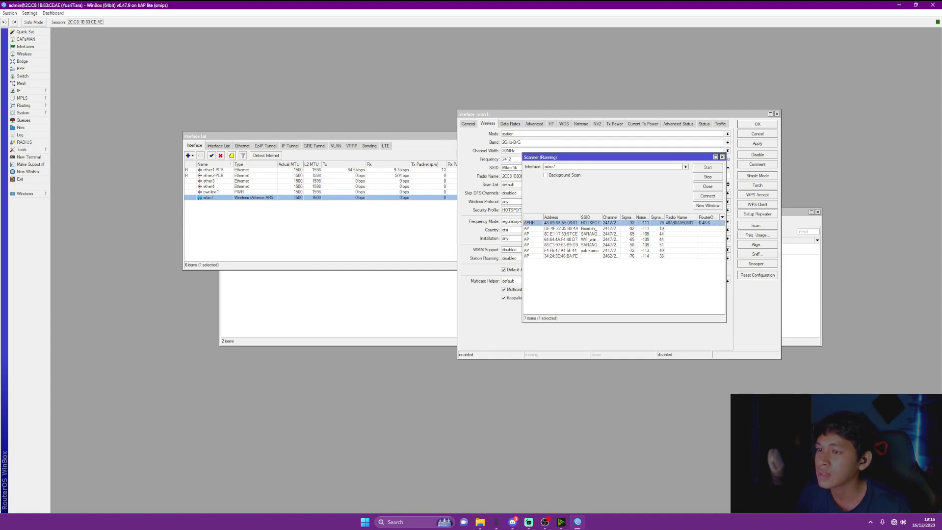
click(707, 196)
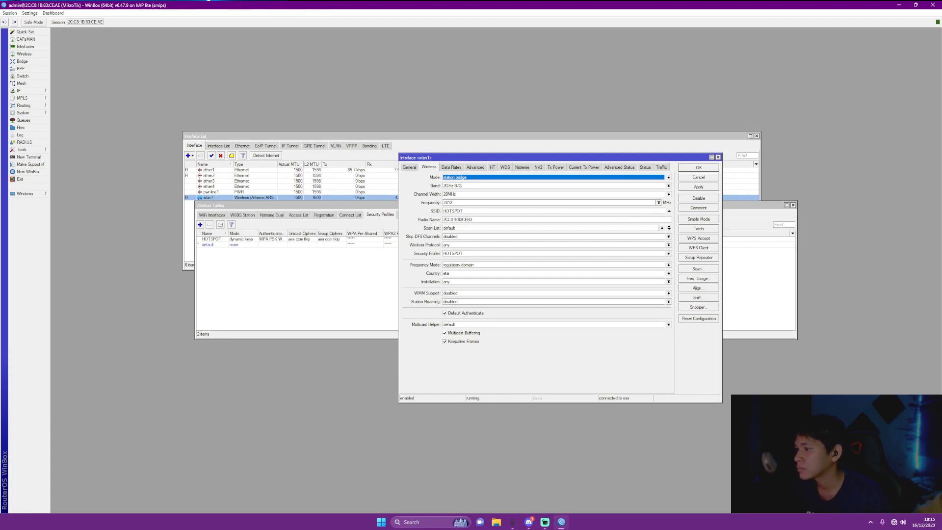
click(343, 137)
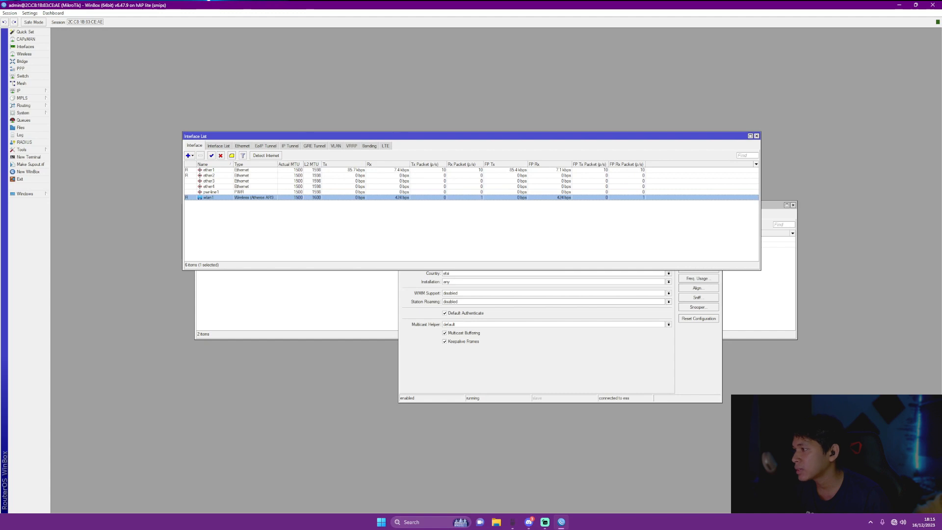
Create PPPoE client pppoe-out1 with the broadband account's user name, password and Use Peer DNS ticked
click(189, 155)
click(211, 327)
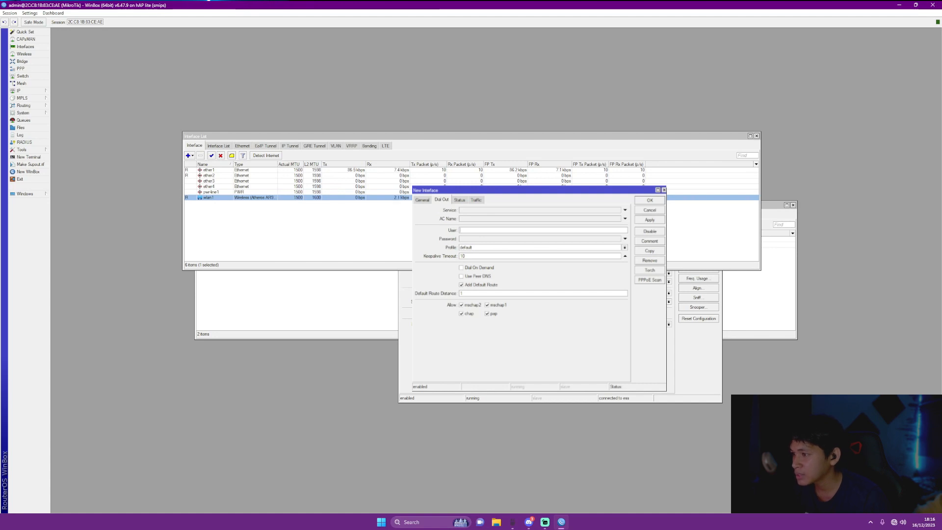
text(yusri)
text(lia)
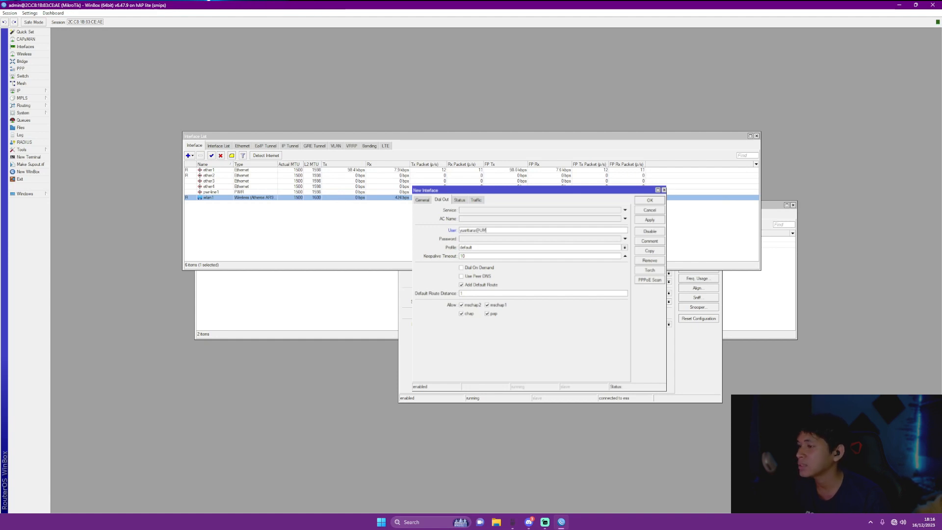
key(BackSpace)
key(BackSpace)
text(u)
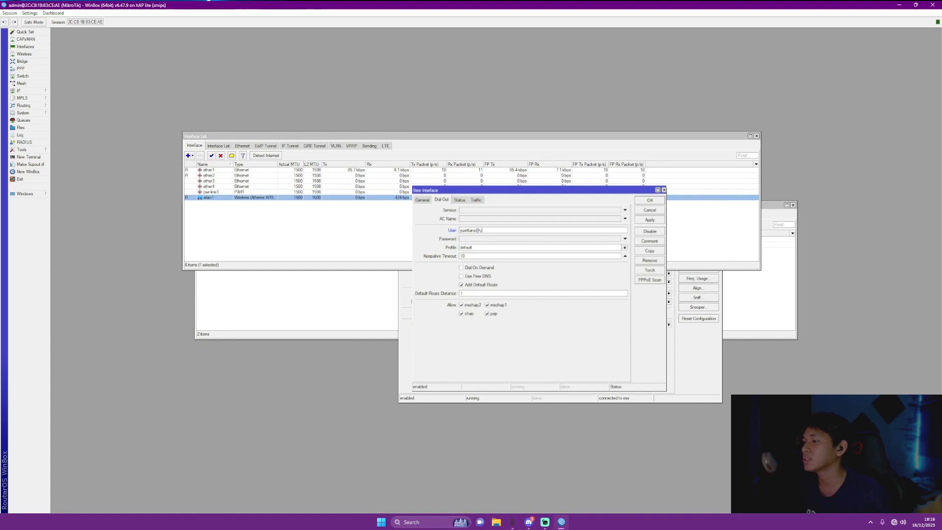
text(m.)
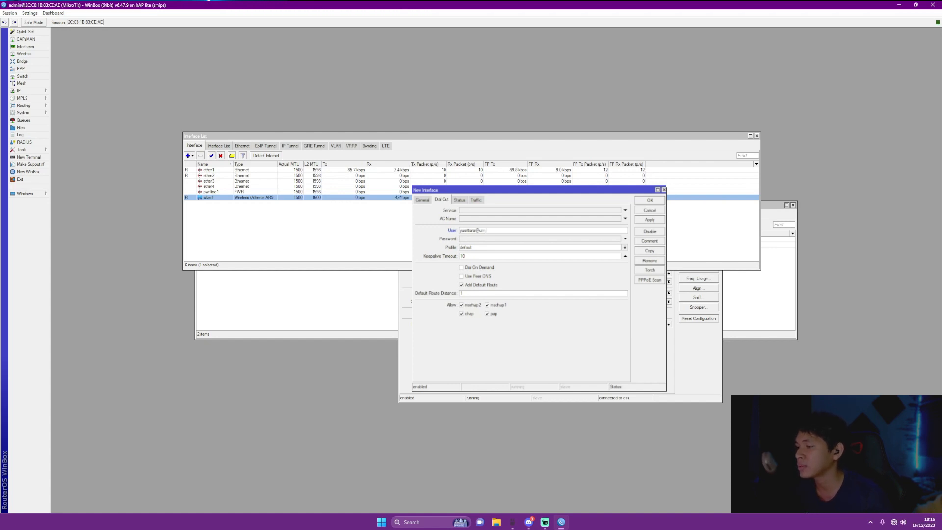
text(net)
key(Tab)
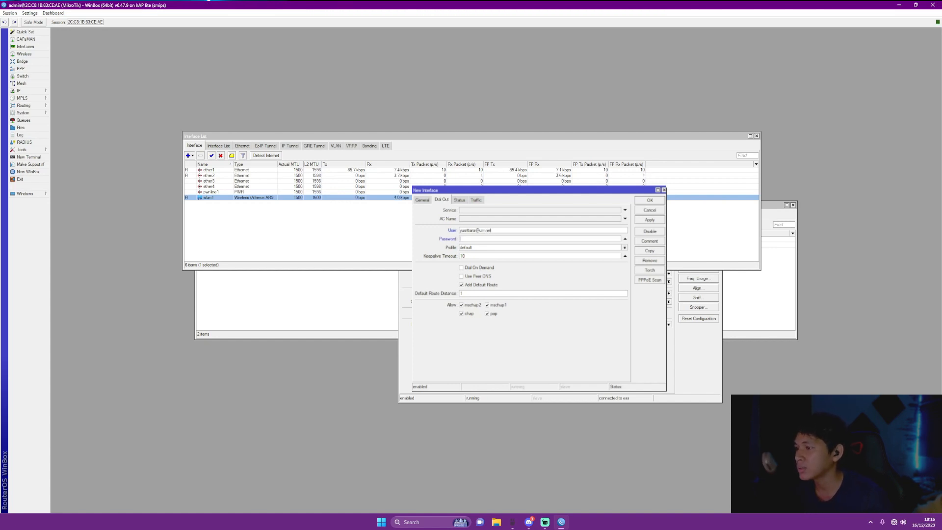
text(**)
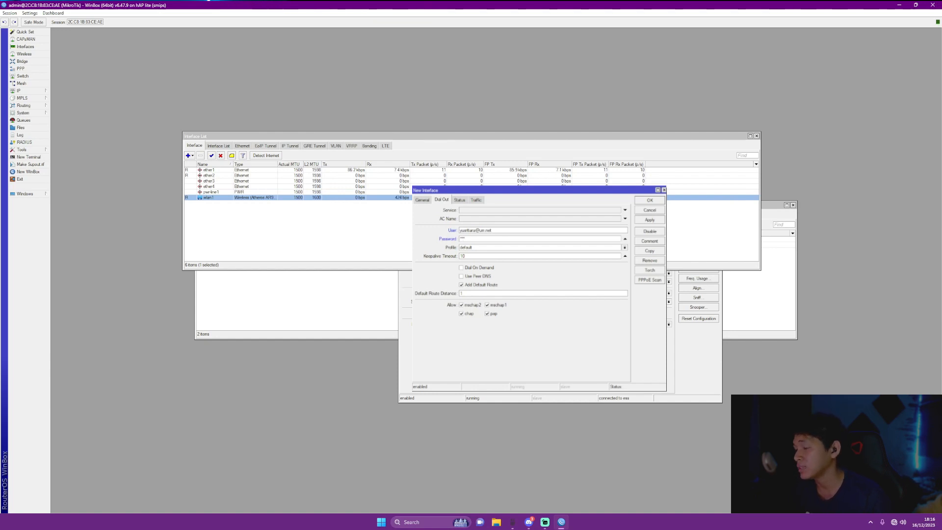
click(461, 276)
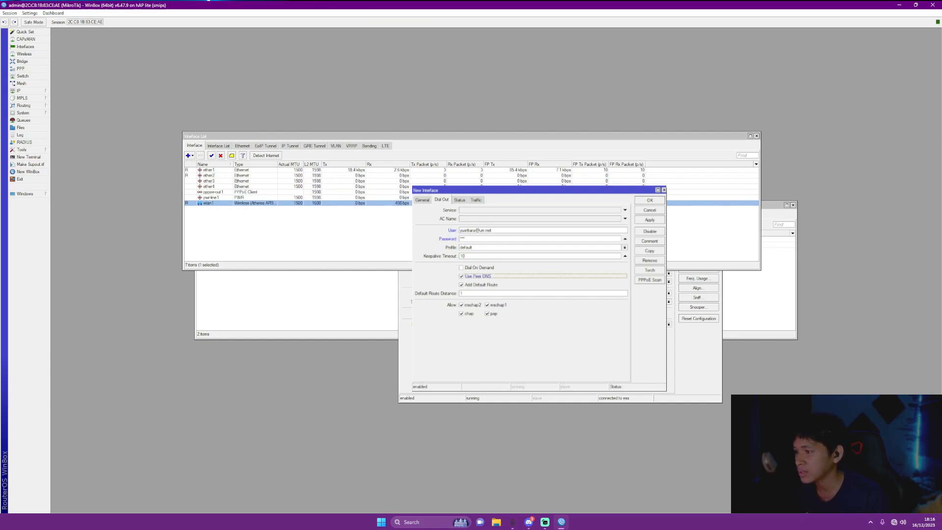
click(650, 220)
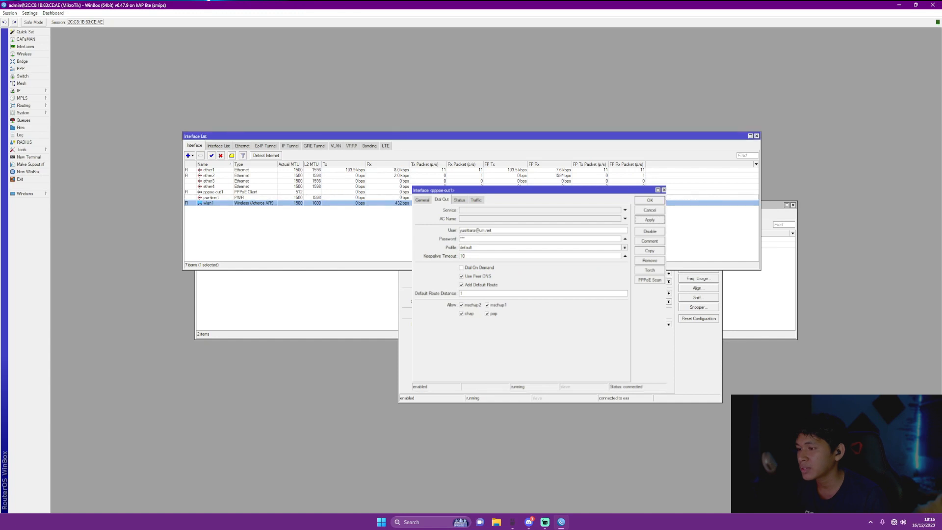
click(649, 201)
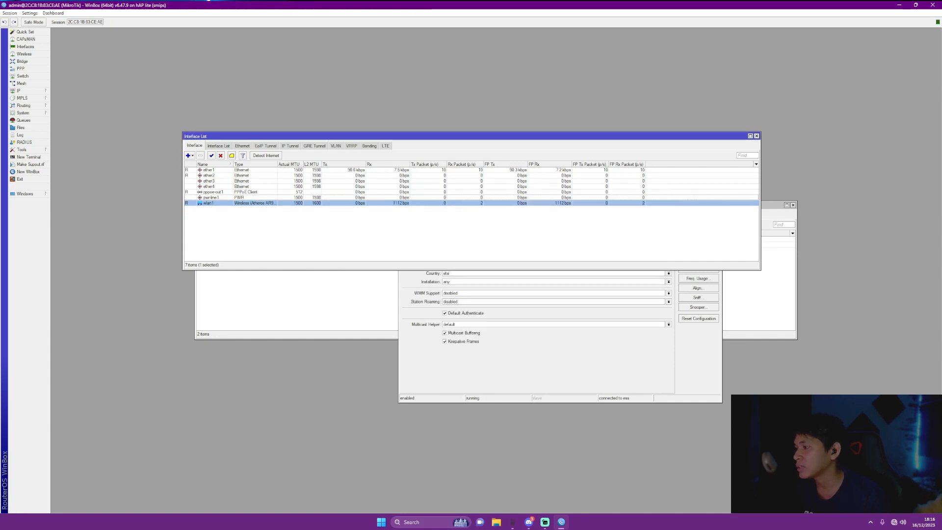
Look over the router's IP address list
click(19, 90)
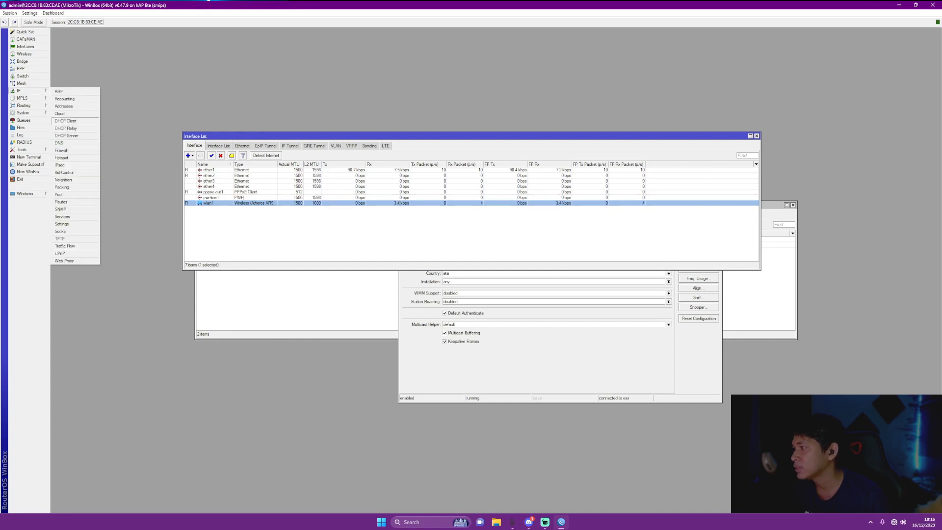
click(63, 106)
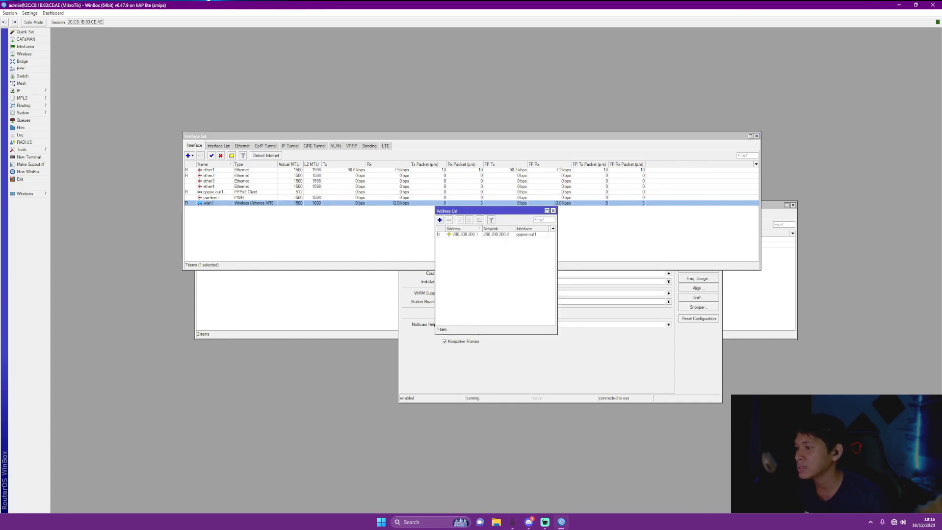
key(Escape)
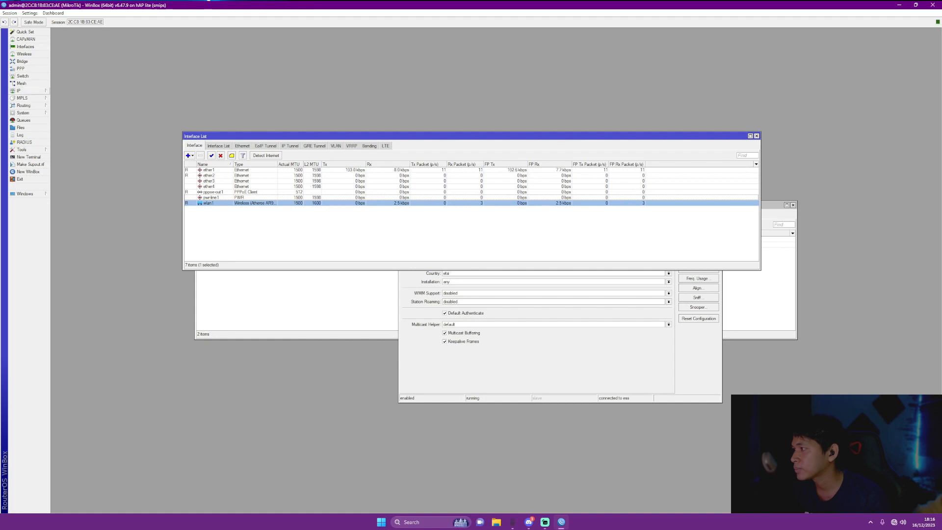
Add a firewall NAT rule: chain srcnat, action masquerade, out interface pppoe-out1
click(19, 90)
click(61, 150)
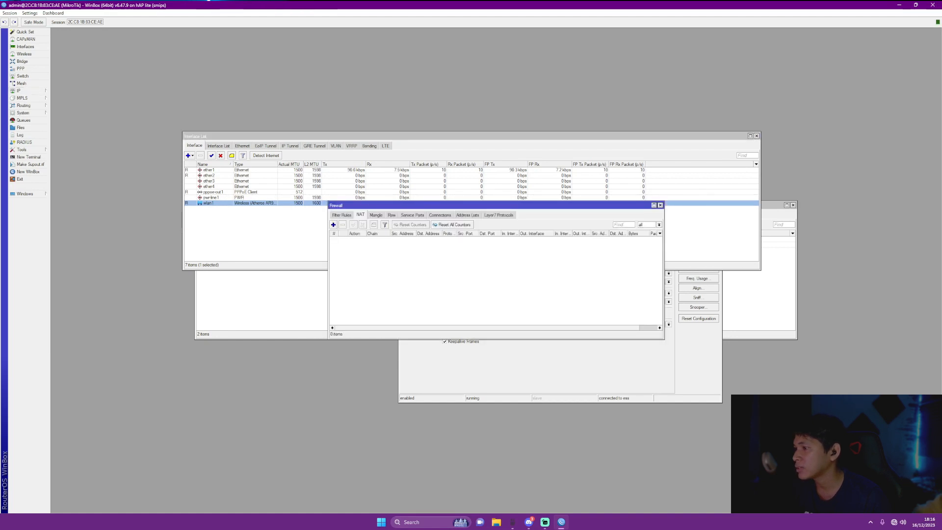
click(333, 225)
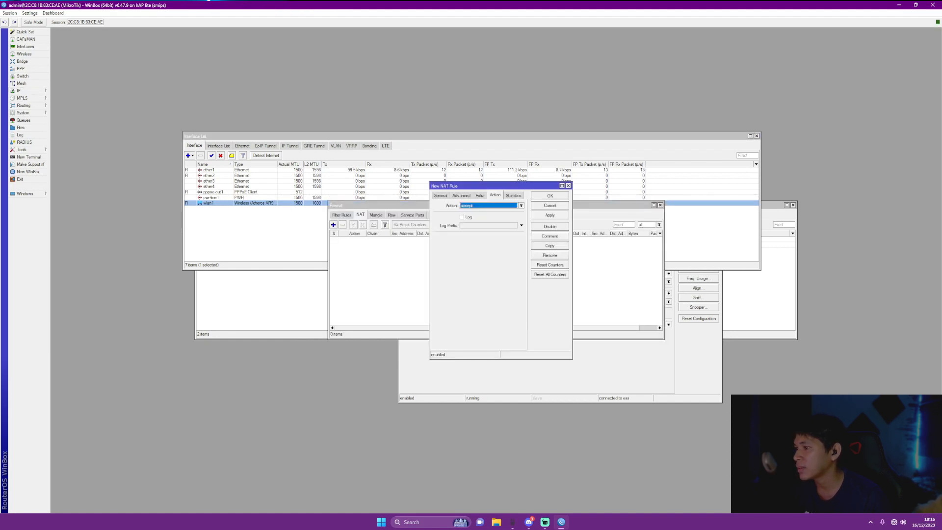
click(521, 205)
click(472, 240)
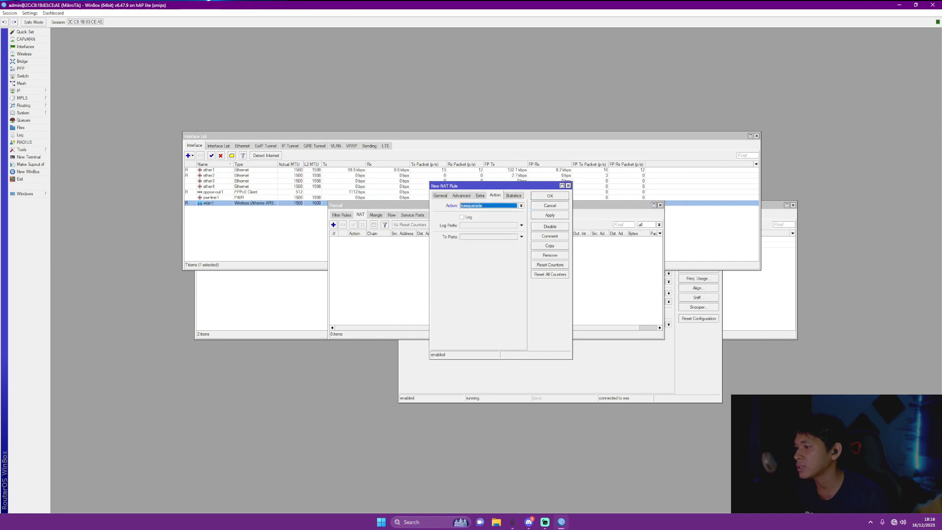
click(440, 195)
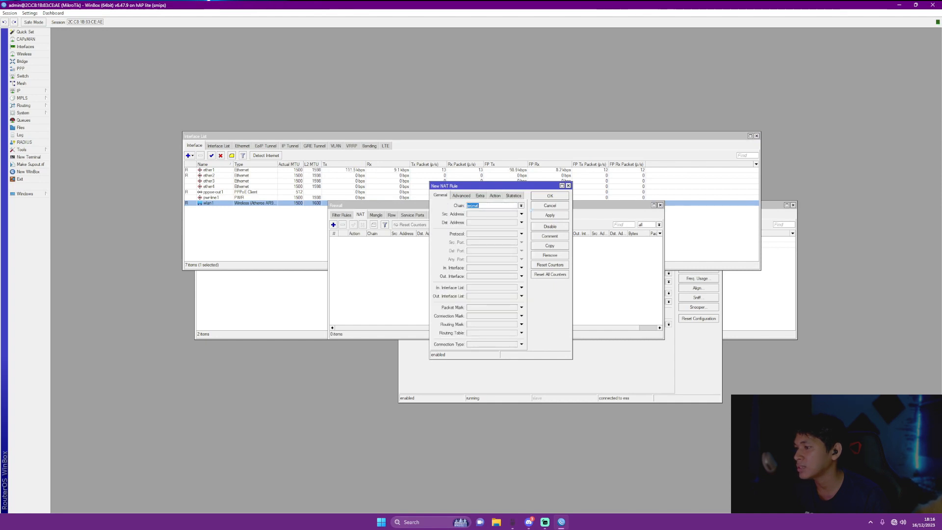
click(521, 277)
click(514, 277)
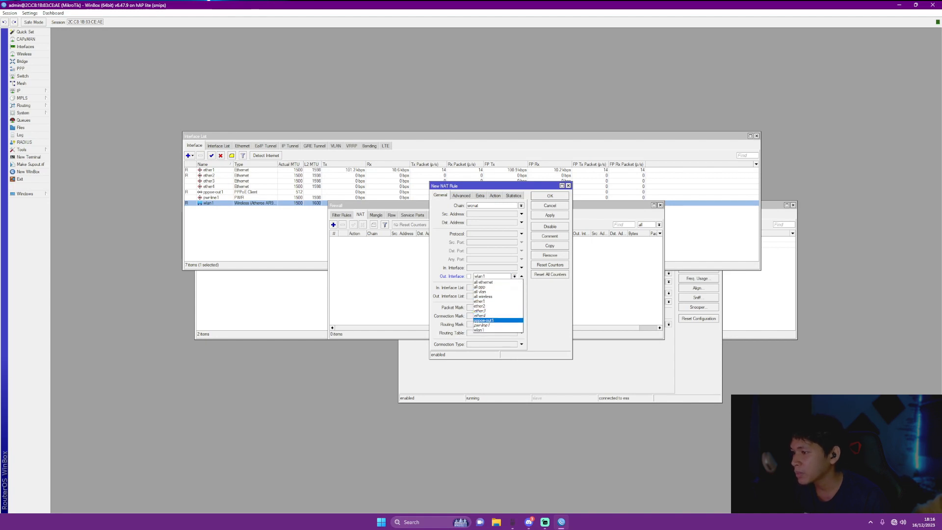
click(483, 320)
click(550, 215)
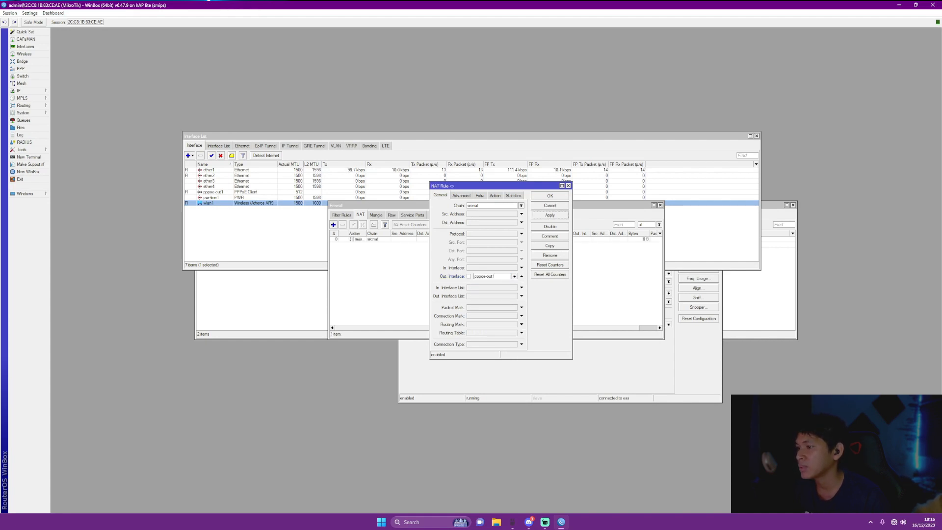
click(550, 196)
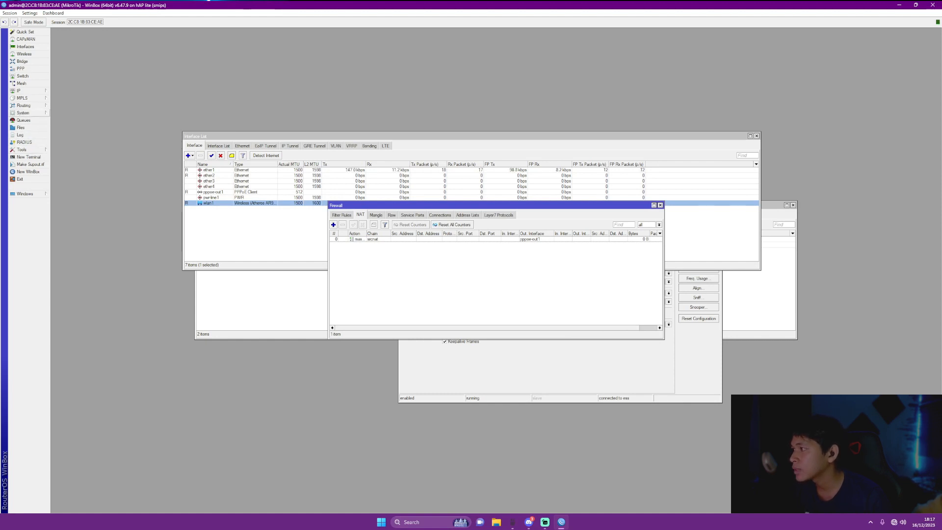
click(23, 112)
From a new Terminal, ping google.com, 200.200.200.1 and 192.168.1.1, stopping each with Ctrl+C
click(29, 156)
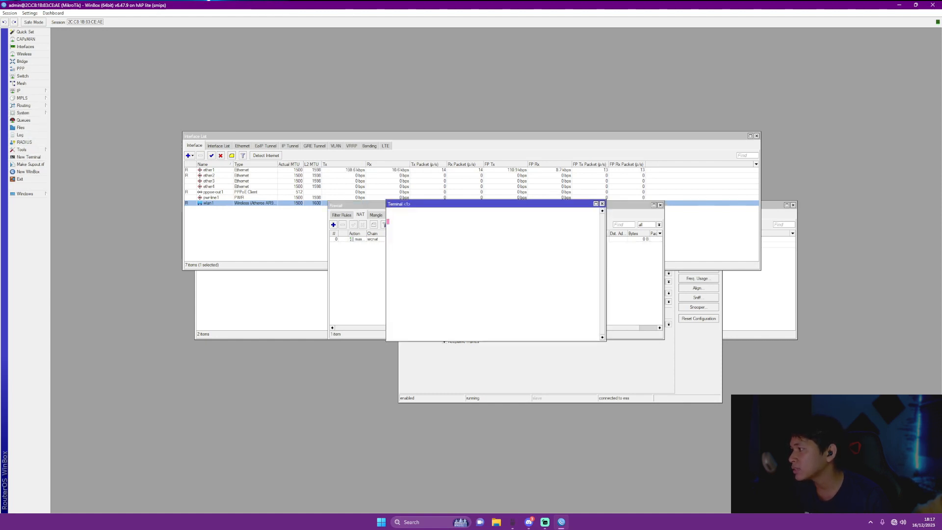
text(pin)
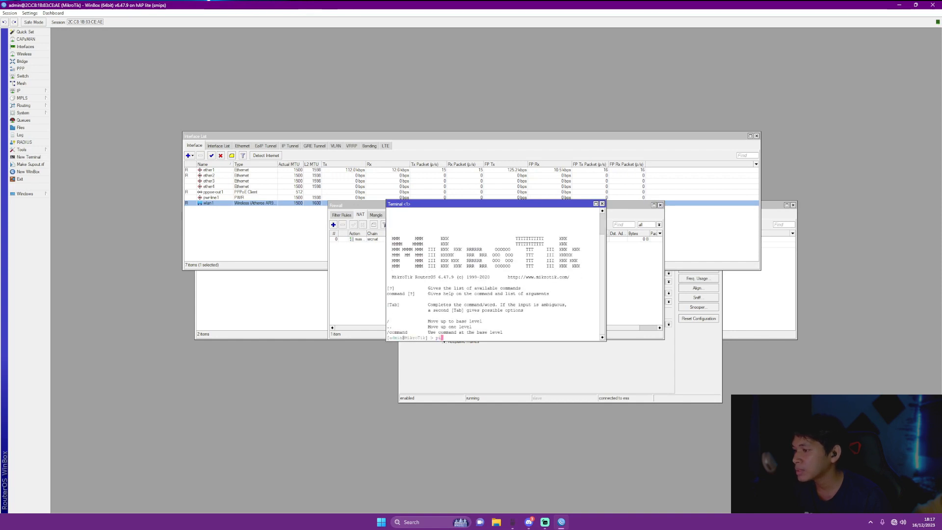
text(g goo)
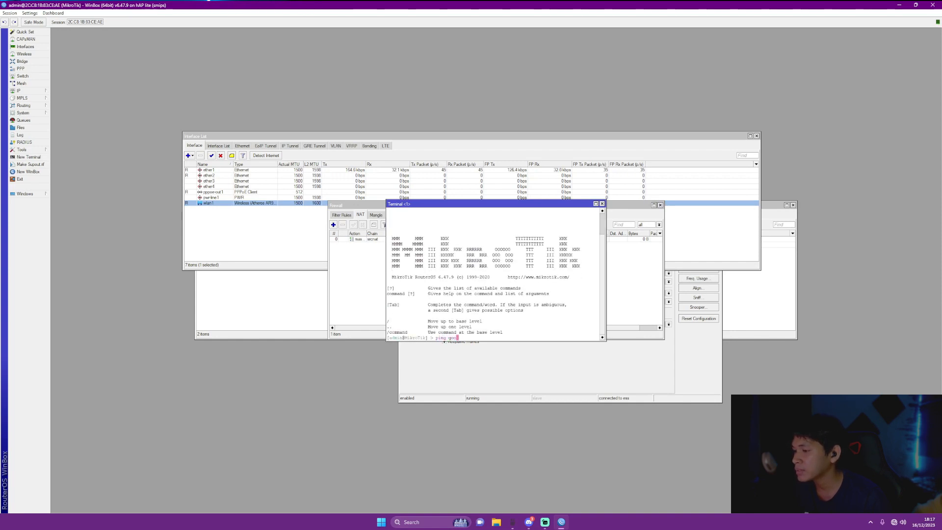
text(gle.com)
key(Return)
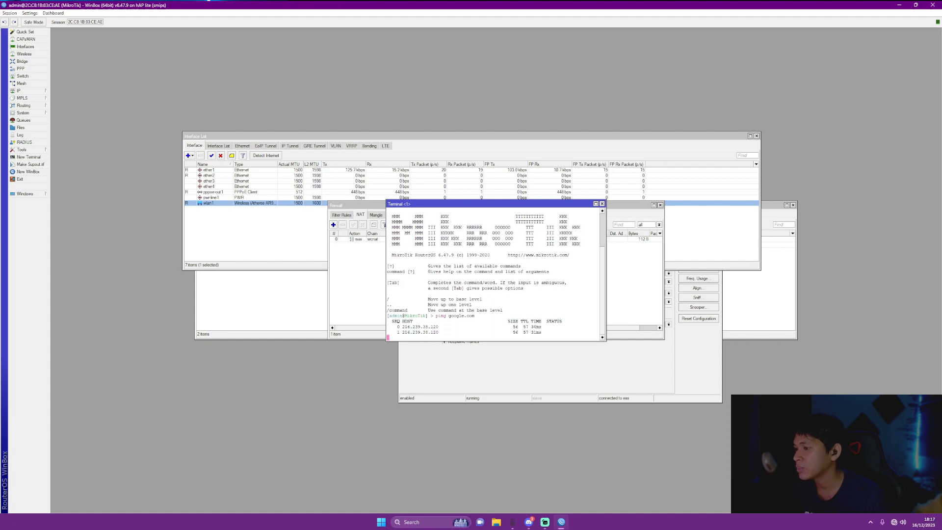
key(ctrl+c)
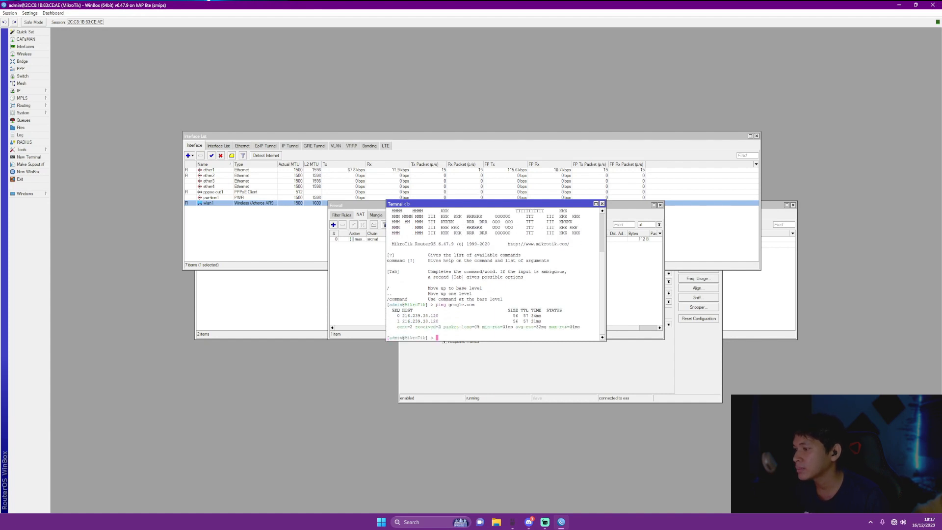
text(2)
key(BackSpace)
text(pi)
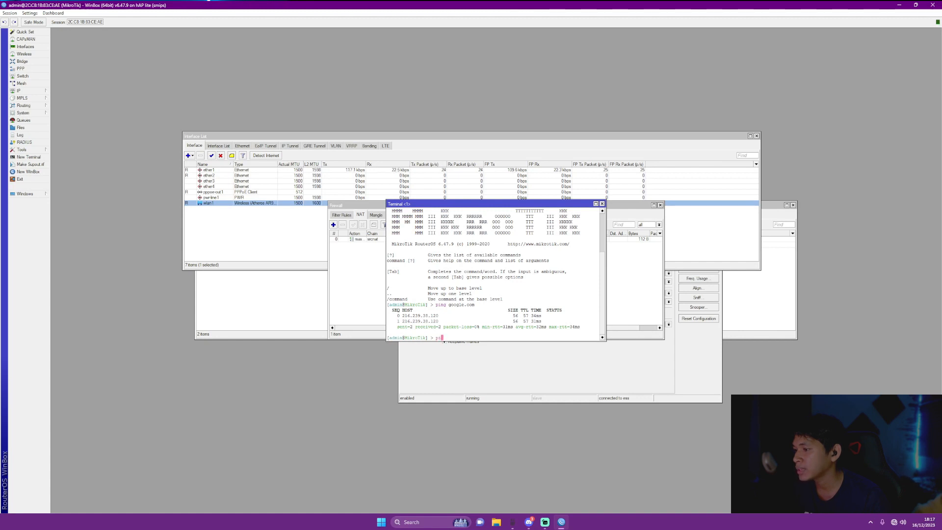
text(ng 200.200.200.1)
key(Return)
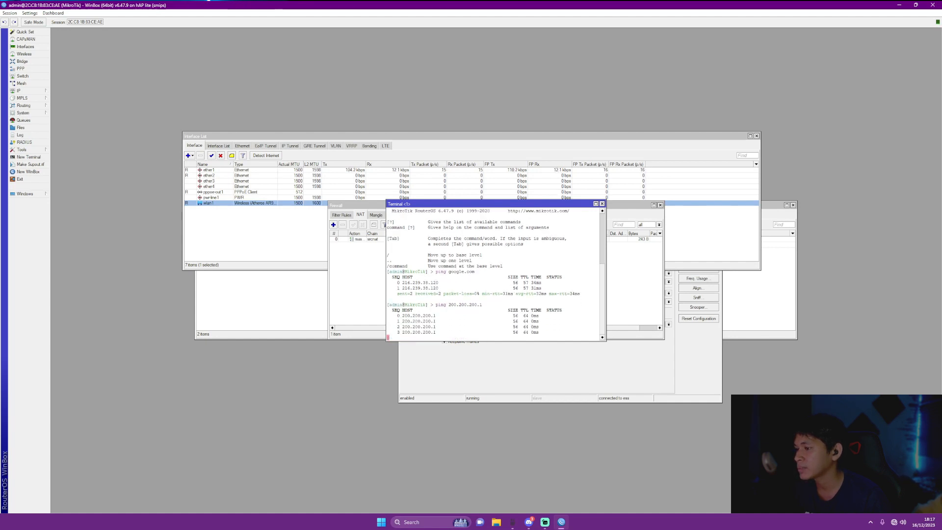
key(ctrl+c)
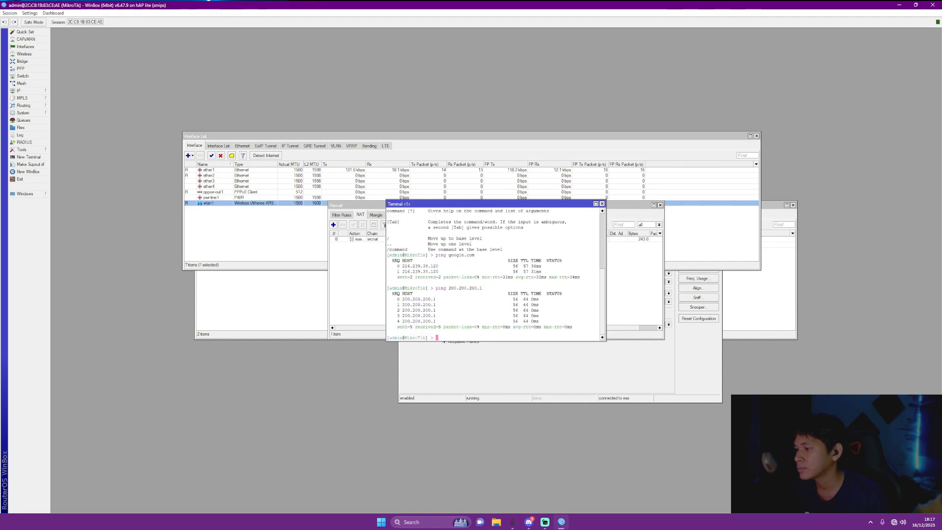
text(p)
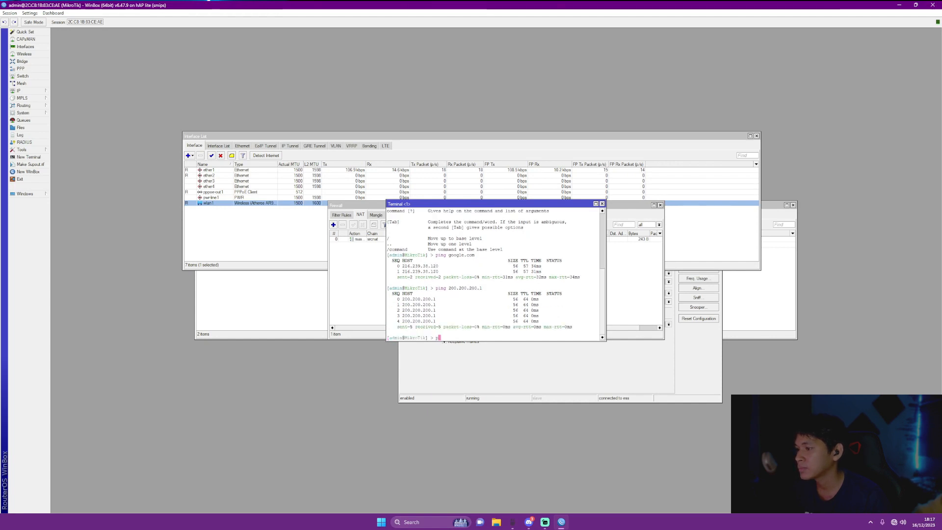
text(ing)
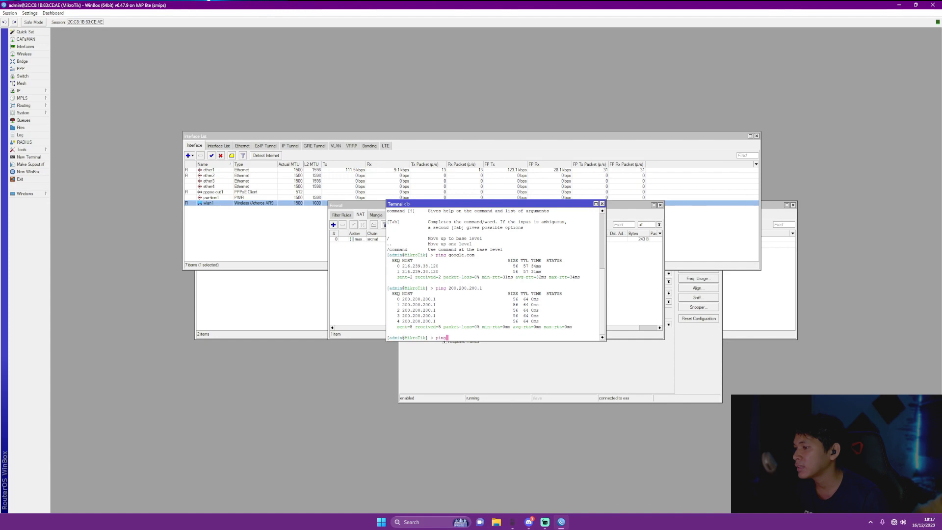
text( 192.168.1.1)
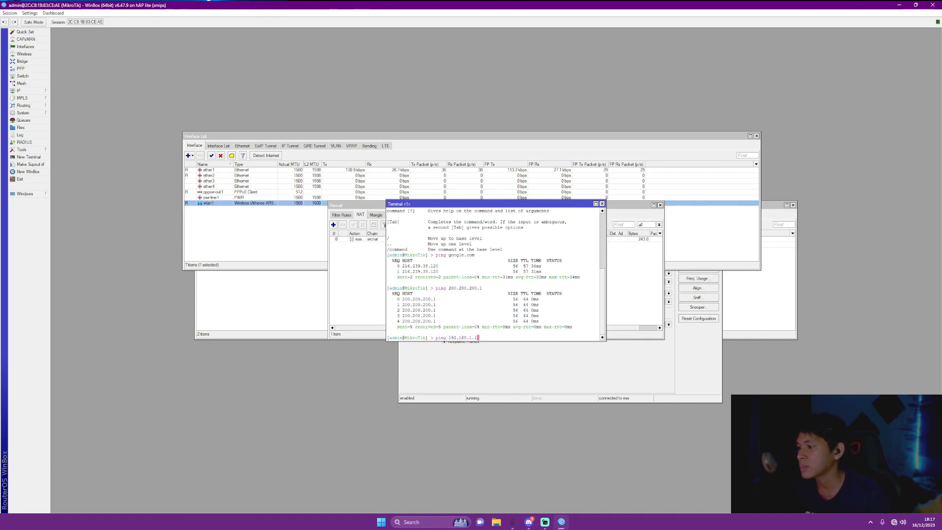
key(Return)
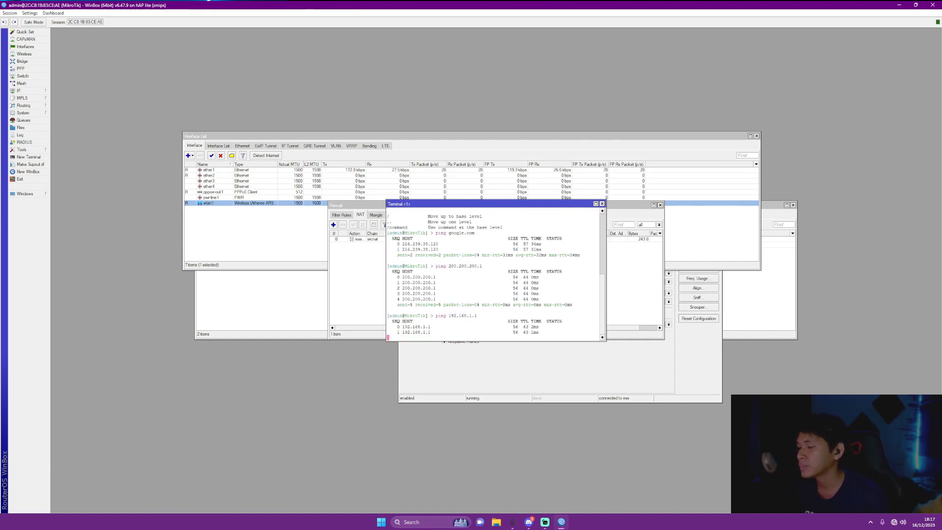
key(ctrl+c)
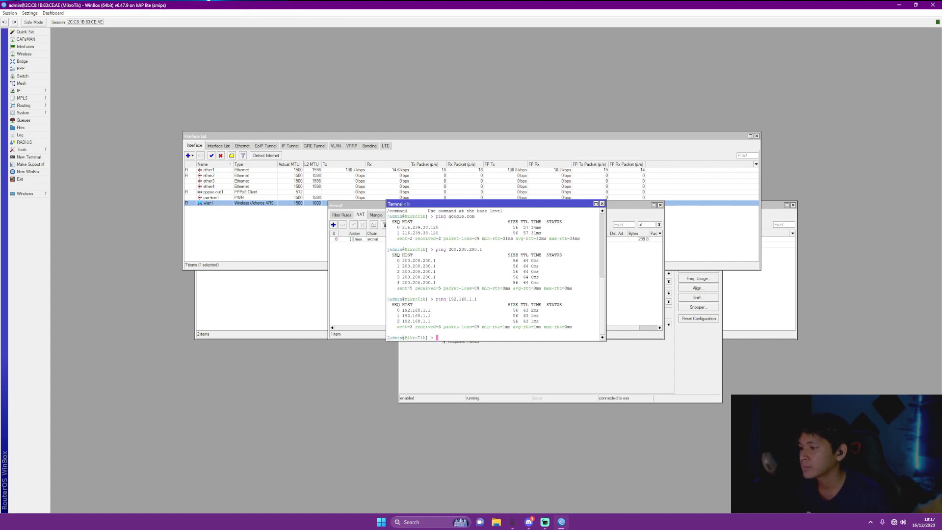
Open the Bridge settings and start adding a new bridge
click(22, 61)
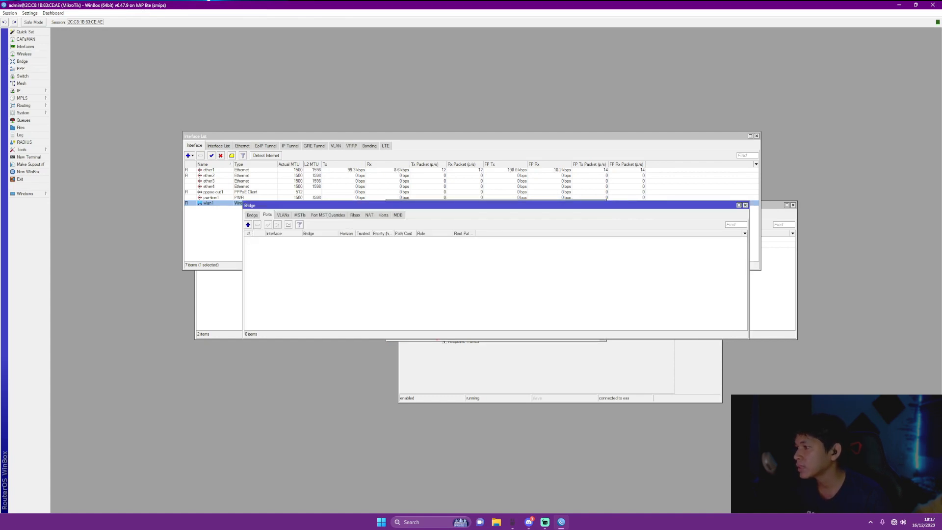
click(252, 215)
click(248, 224)
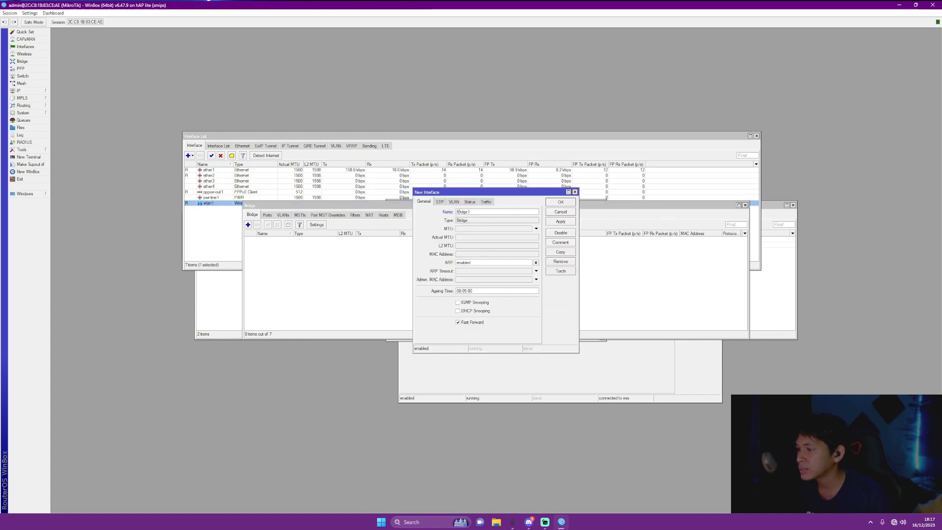
Name the new bridge Bridge-PPPoE and save it
key(BackSpace)
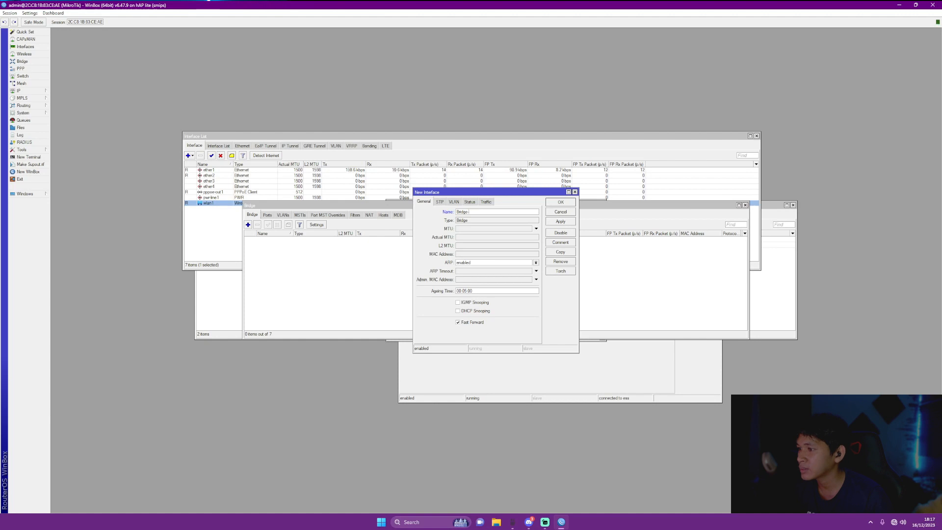
text(-PPPoE)
key(Return)
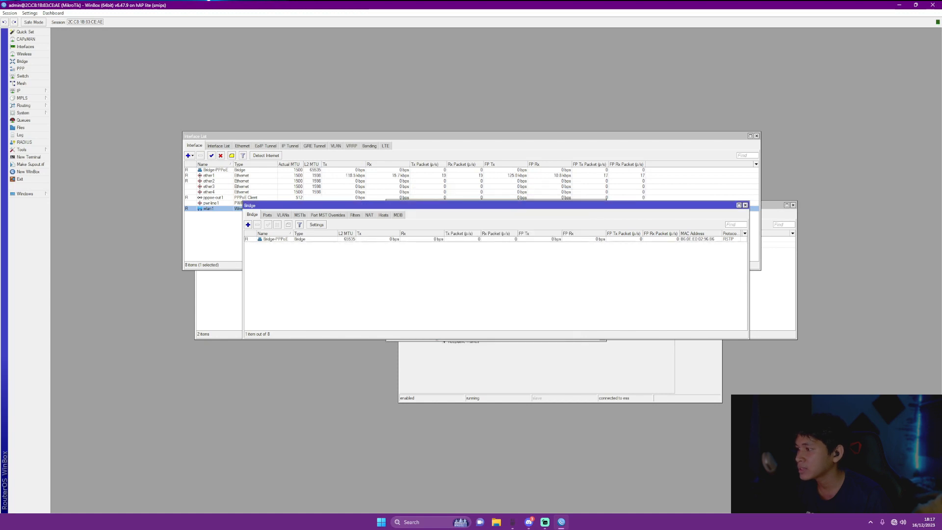
Add ether1 and ether2 as ports of Bridge-PPPoE
click(267, 215)
click(248, 225)
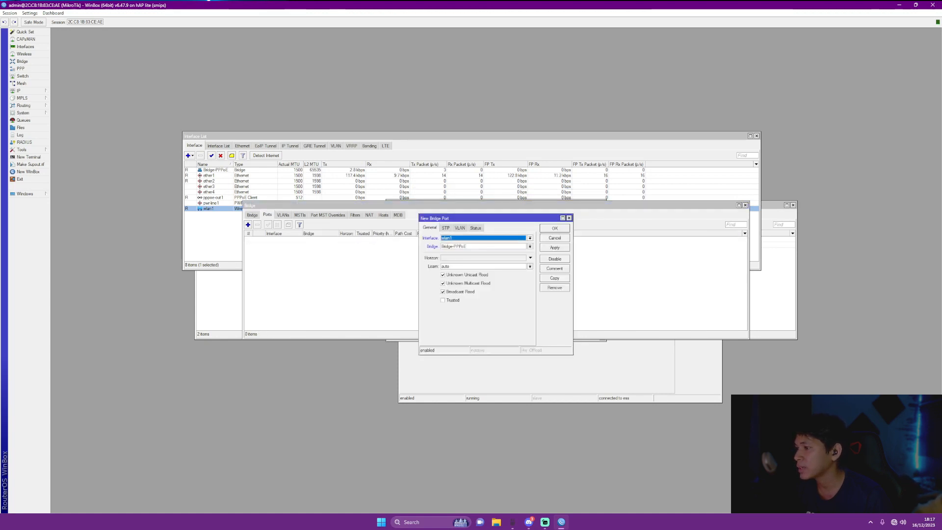
click(530, 238)
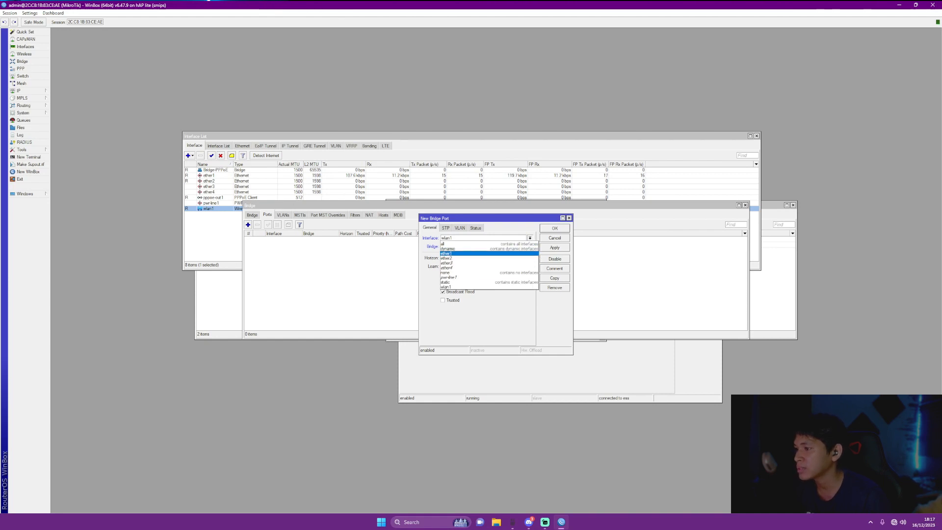
click(447, 253)
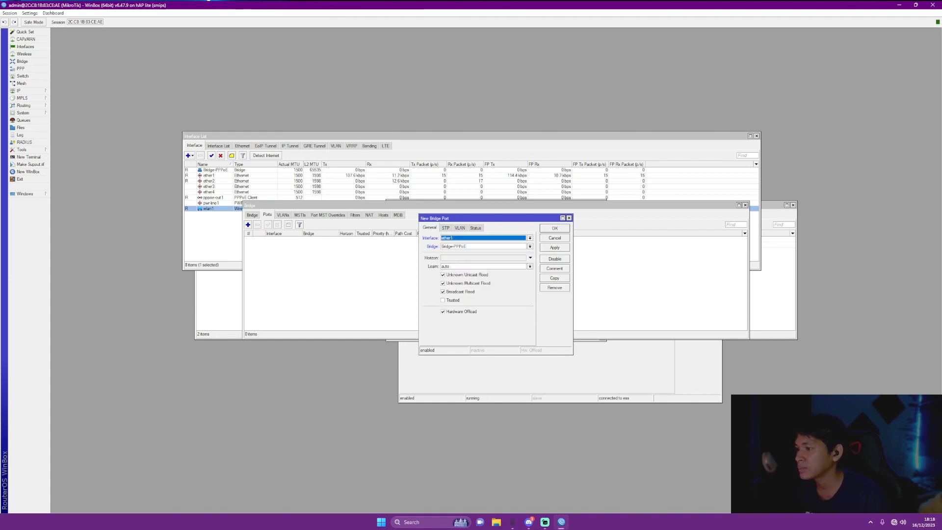
click(554, 247)
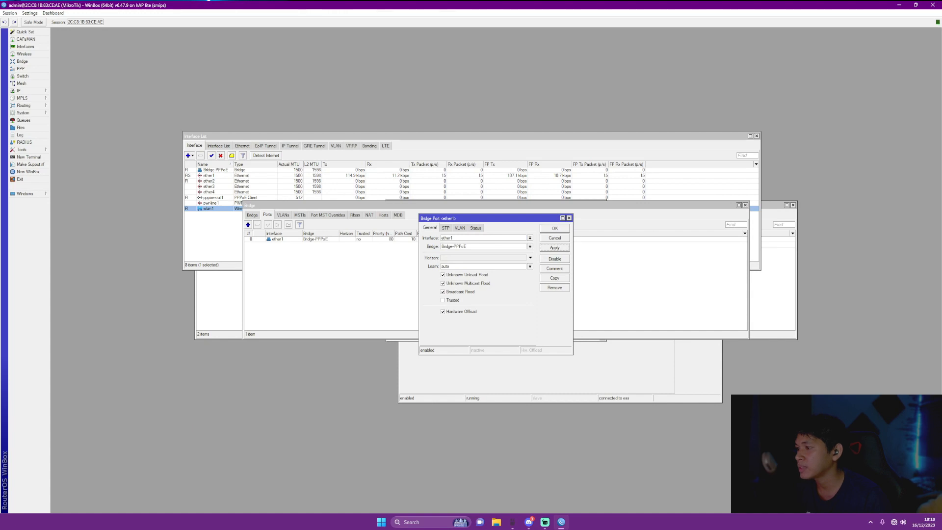
click(554, 228)
click(247, 224)
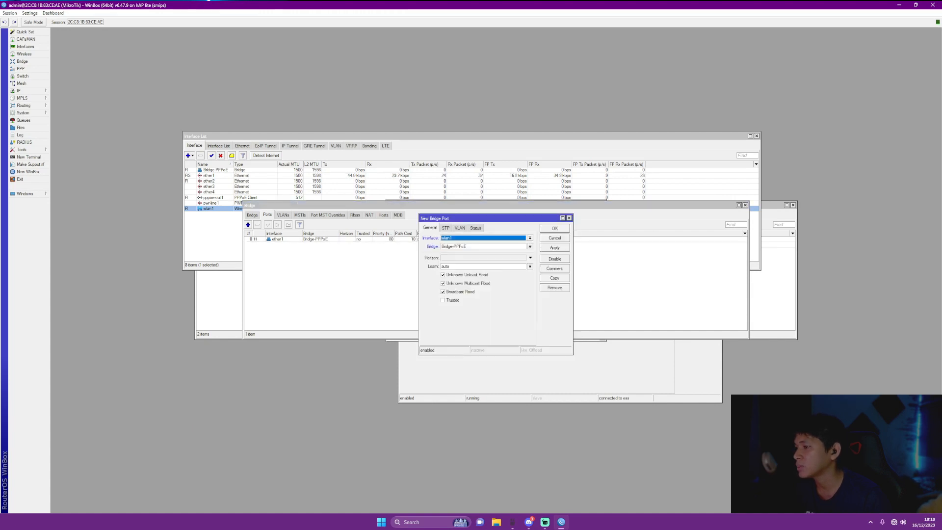
click(530, 238)
click(447, 258)
click(555, 248)
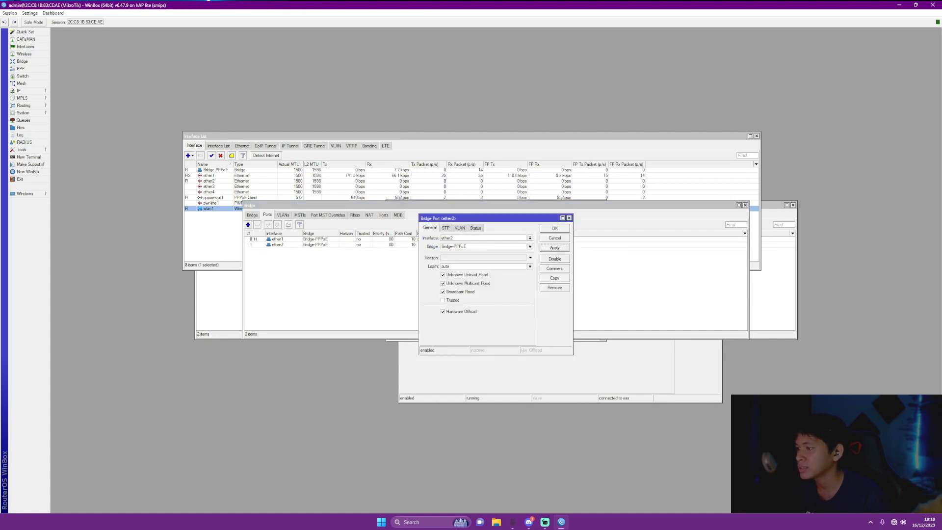
click(554, 228)
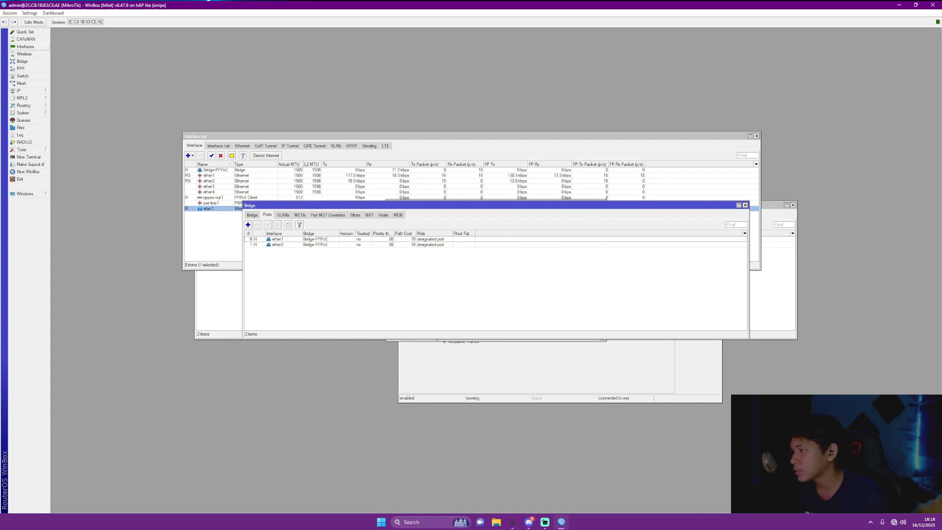
click(25, 46)
Rename ether1 to ether1-PCA and ether2 to ether2-PCB
double_click(208, 175)
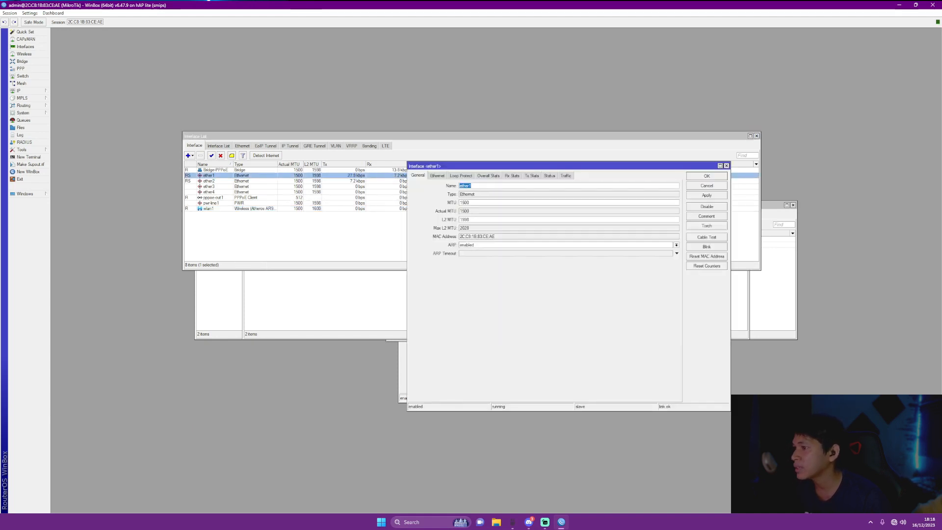
key(Right)
text(-PC)
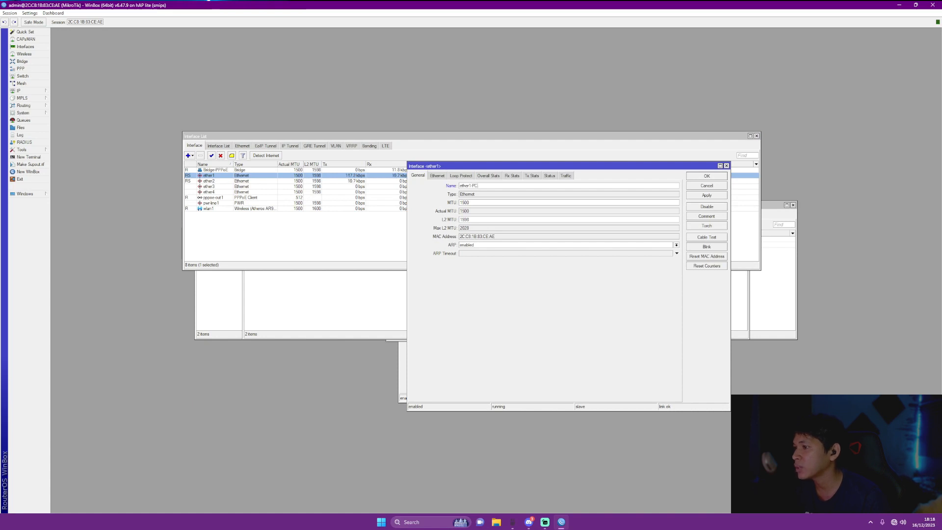
text(A)
click(707, 196)
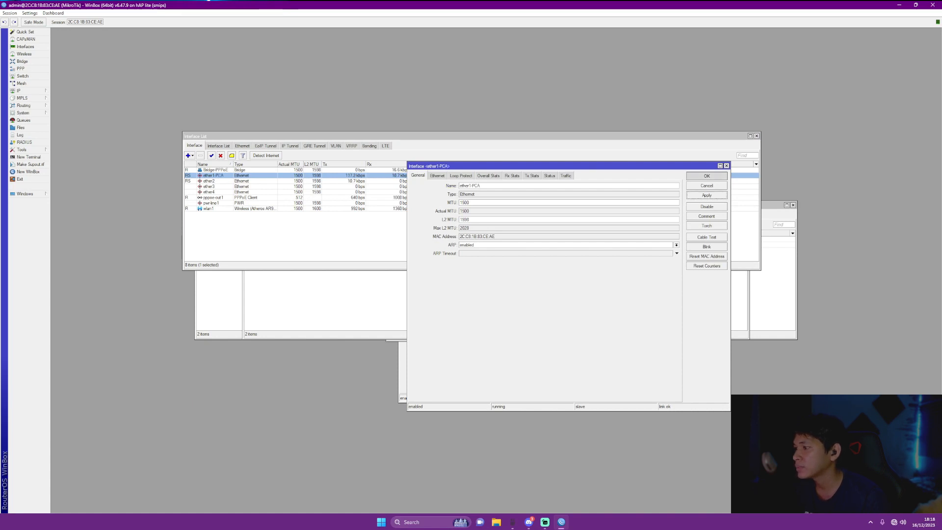
click(707, 176)
double_click(209, 181)
key(Right)
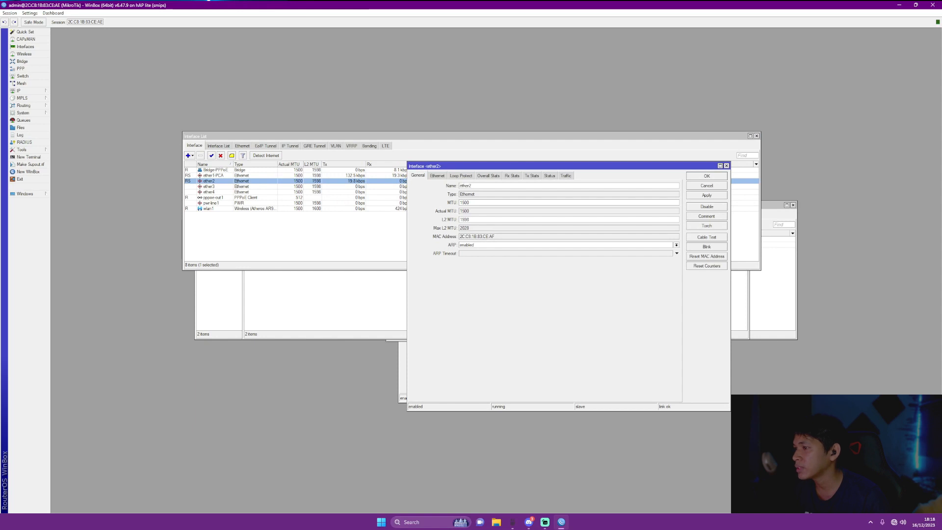
text(-PCB)
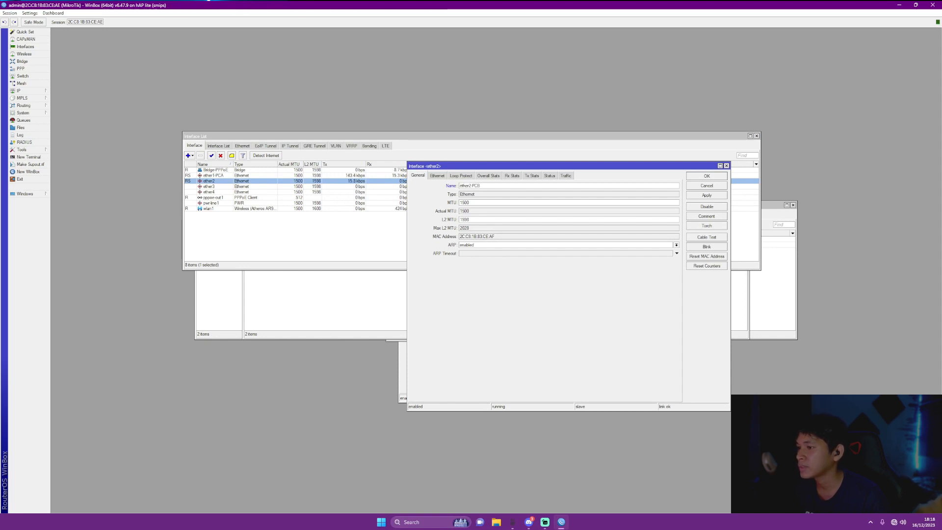
click(707, 195)
click(707, 176)
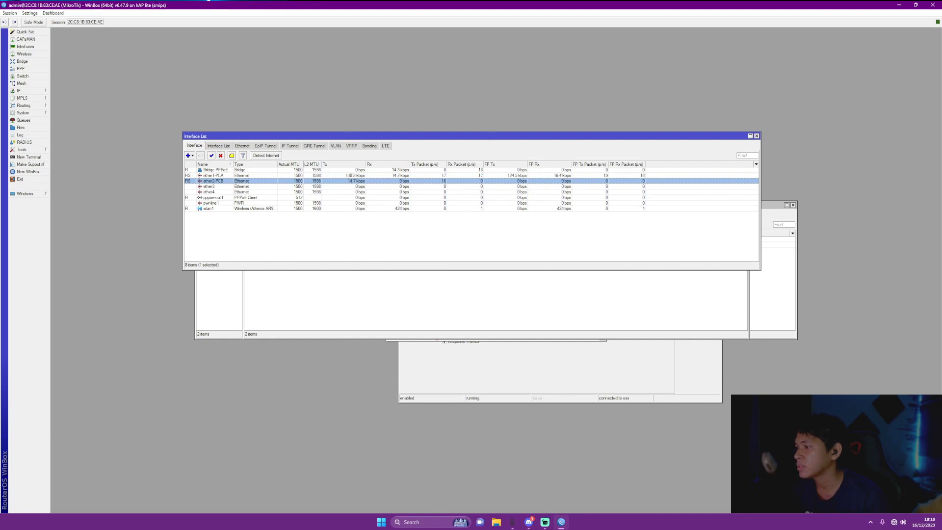
Close the Interface List window to show the Bridge-PPPoE ports
click(750, 136)
click(931, 32)
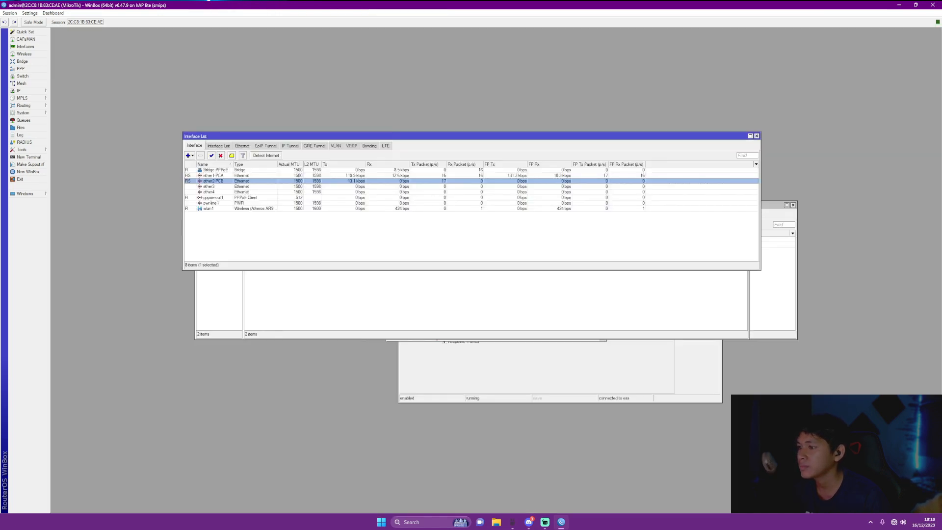
click(757, 136)
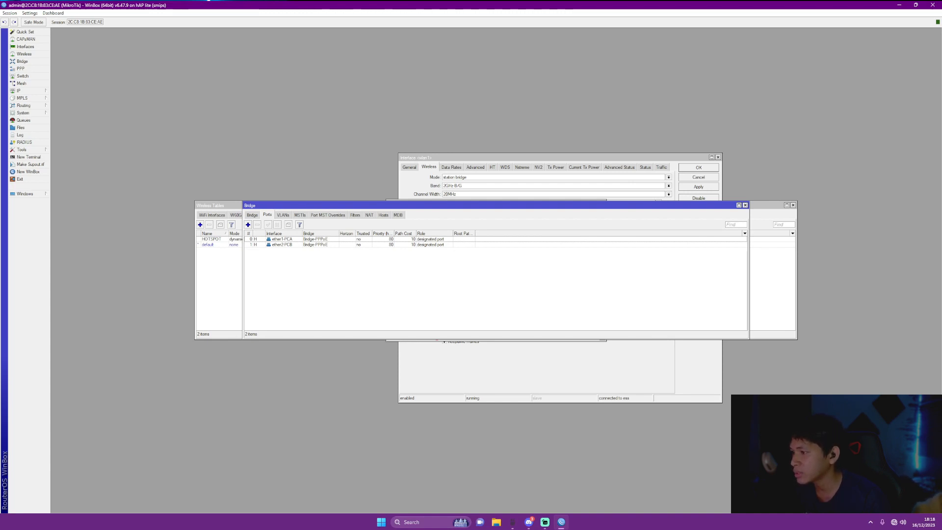
Create PPPoE server 'PPPoE' on Bridge-PPPoE with One Session Per Host enabled
click(21, 69)
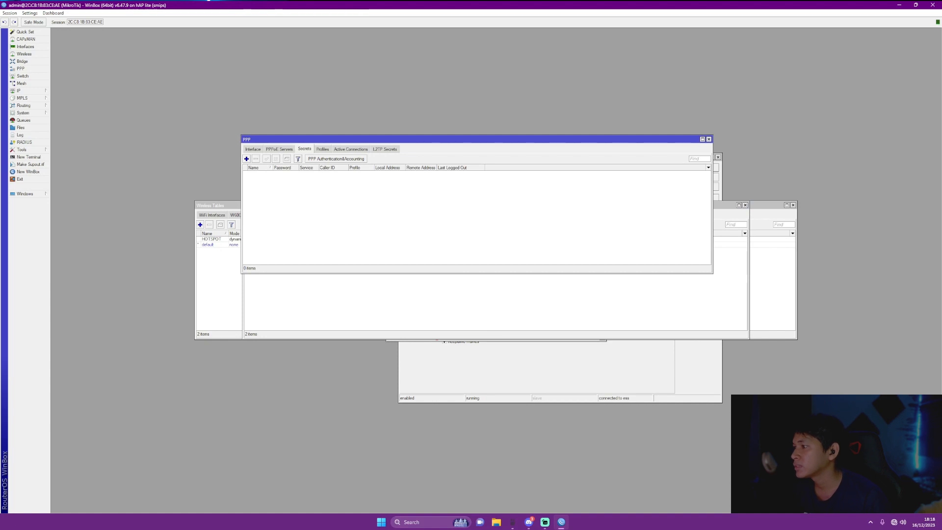
click(280, 149)
click(247, 159)
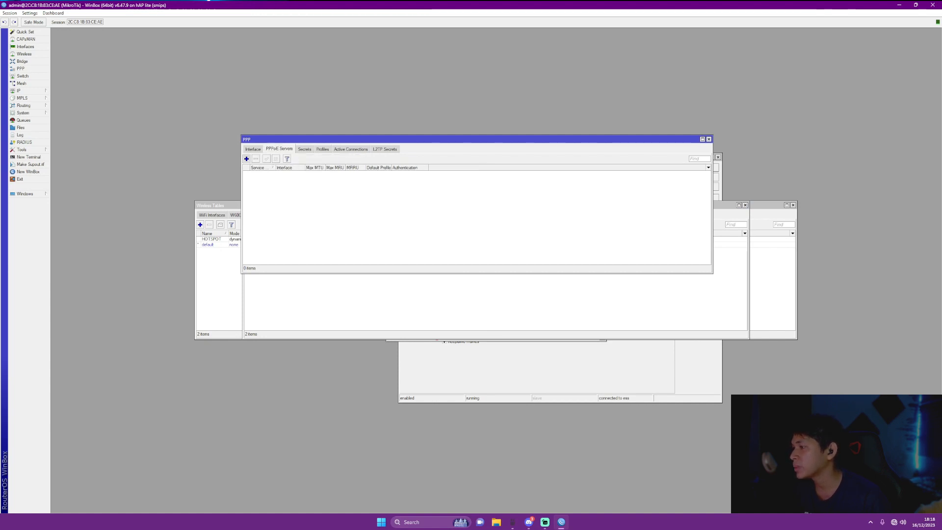
double_click(476, 224)
key(BackSpace)
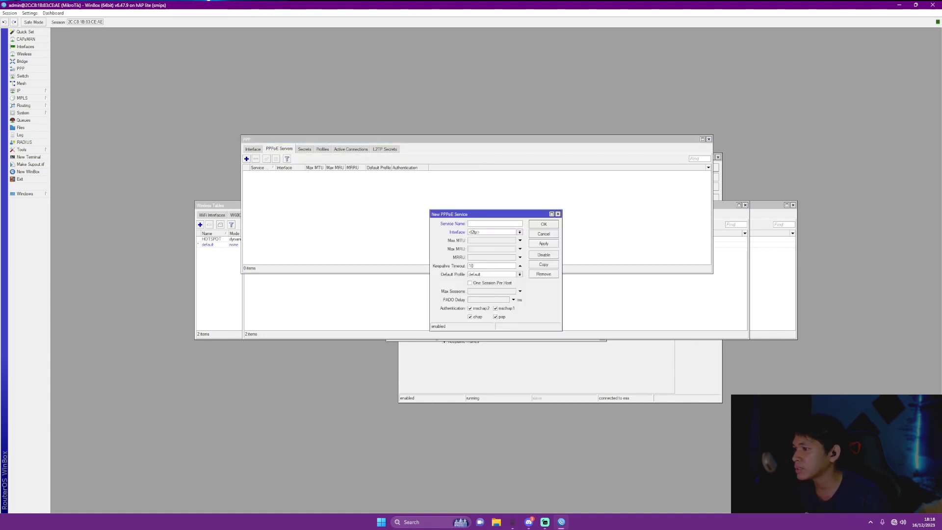
text(PPPoE)
click(520, 232)
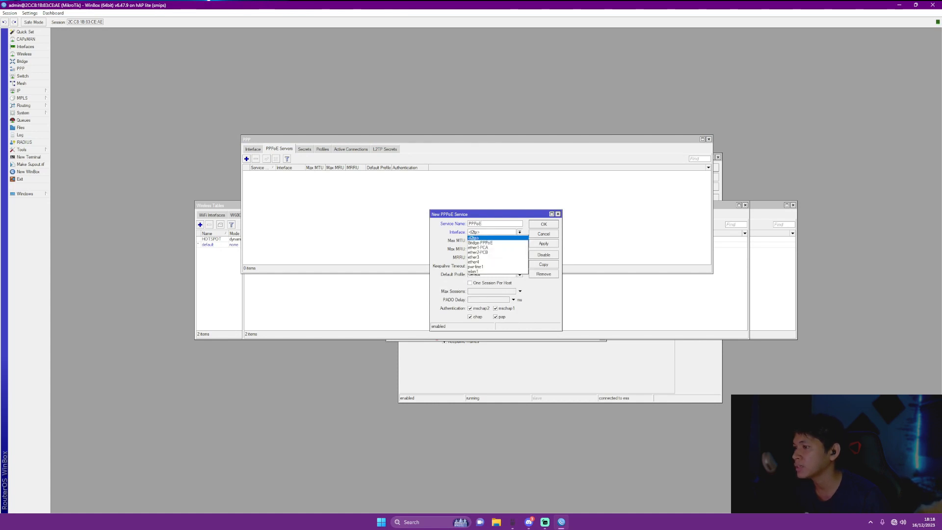
click(485, 243)
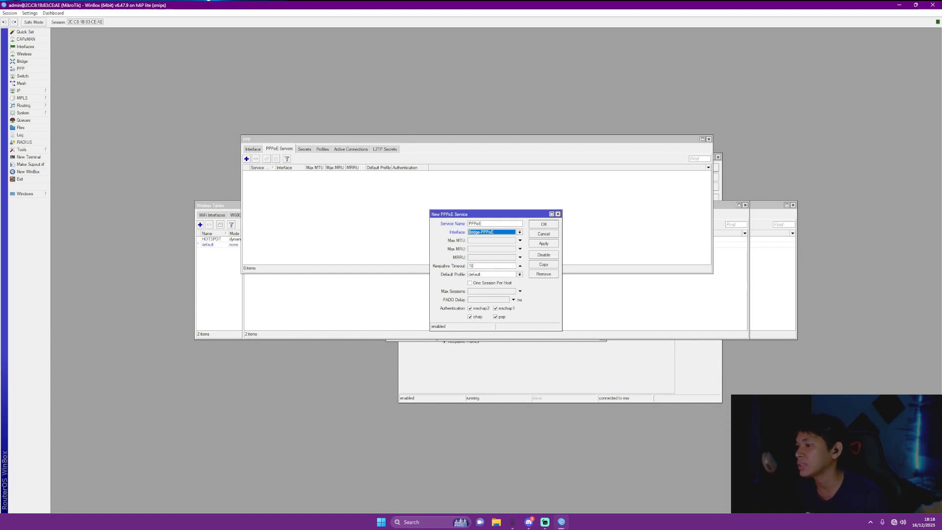
click(470, 283)
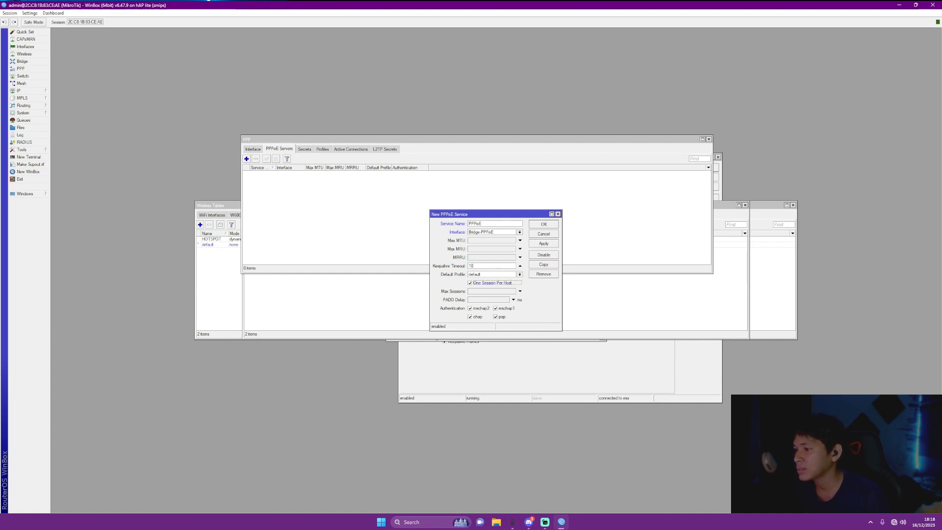
click(544, 244)
click(543, 224)
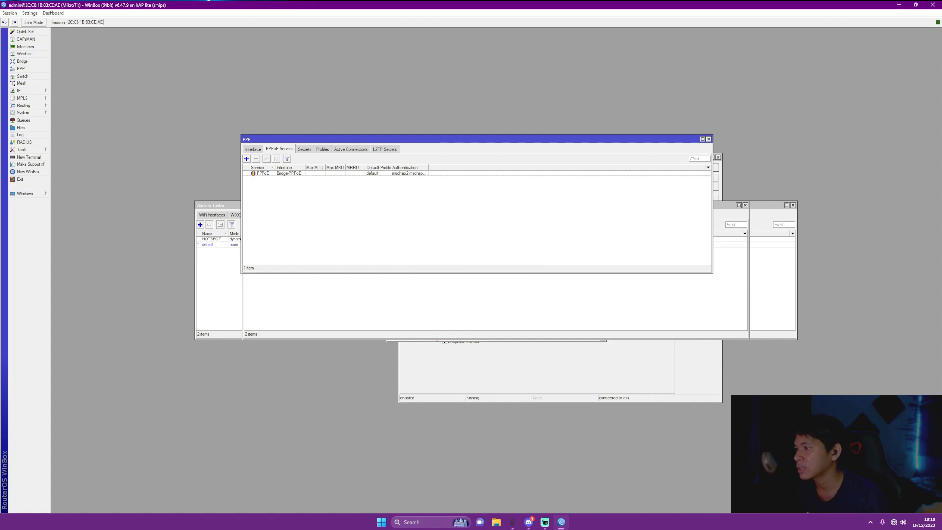
click(304, 149)
Add secret PCA, service pppoe, local address 10.10.10.2 and remote address 10.10.10.1
click(246, 159)
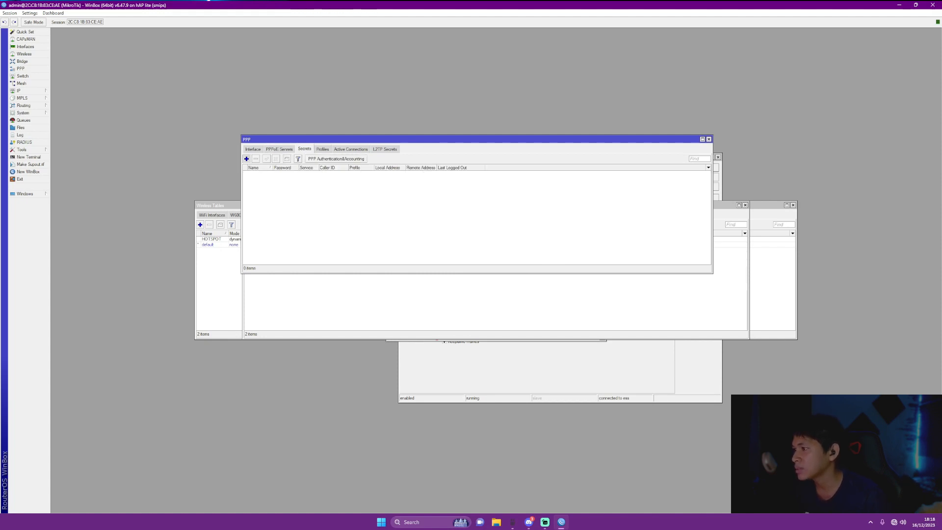
text(pp)
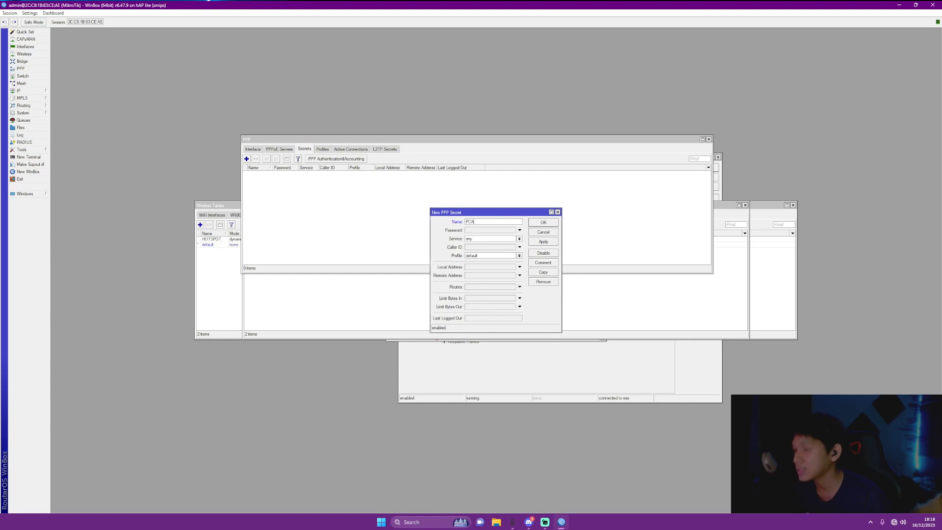
text(CA)
key(Tab)
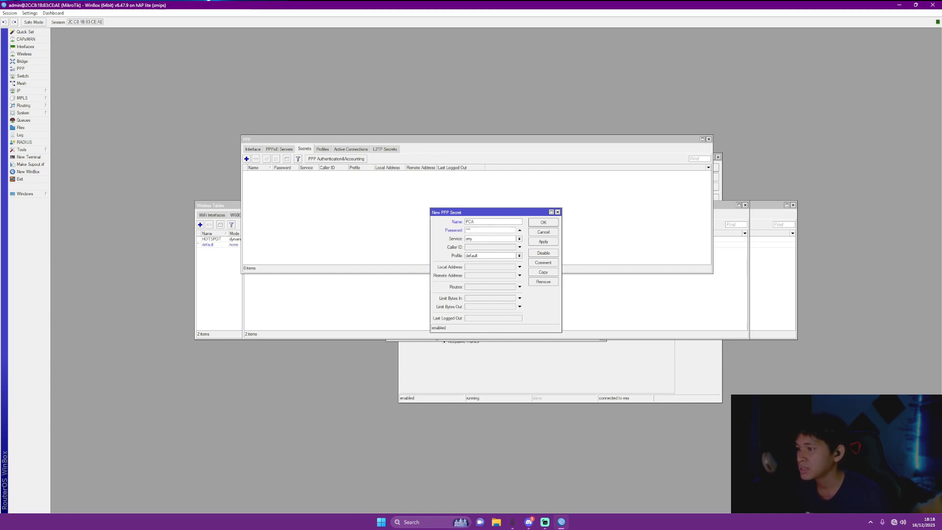
click(520, 239)
click(490, 268)
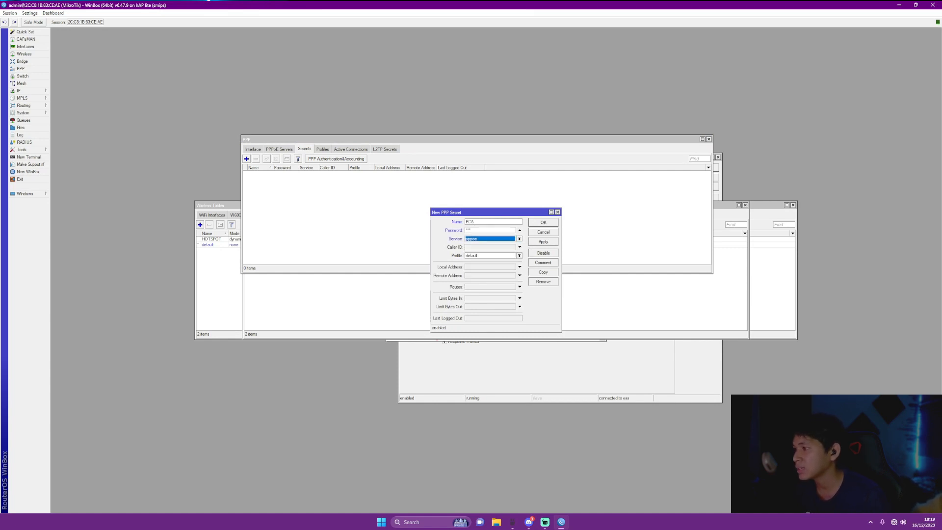
click(520, 267)
click(520, 276)
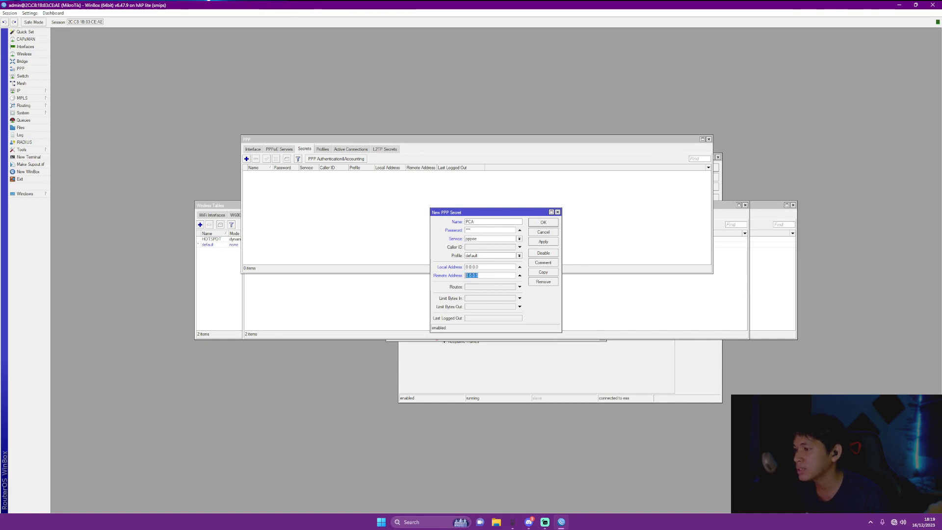
text(10.10.10.1)
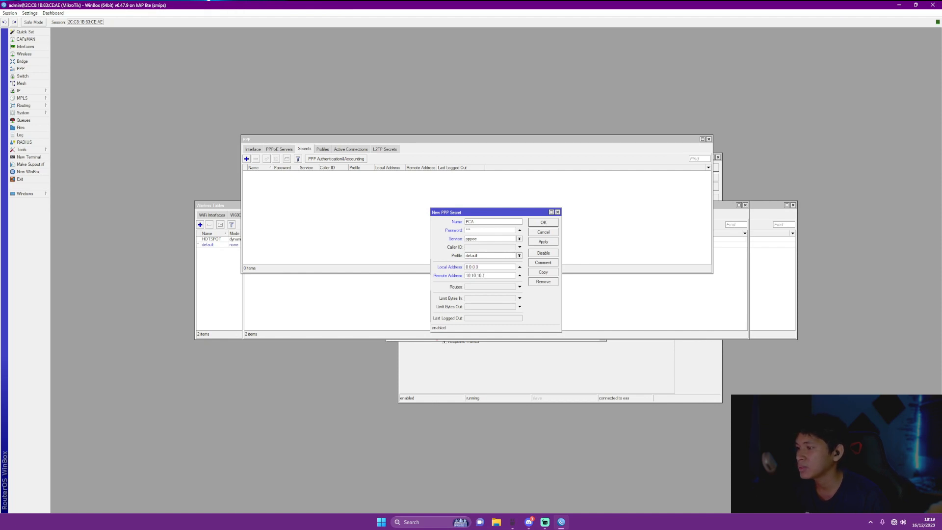
key(ctrl+a)
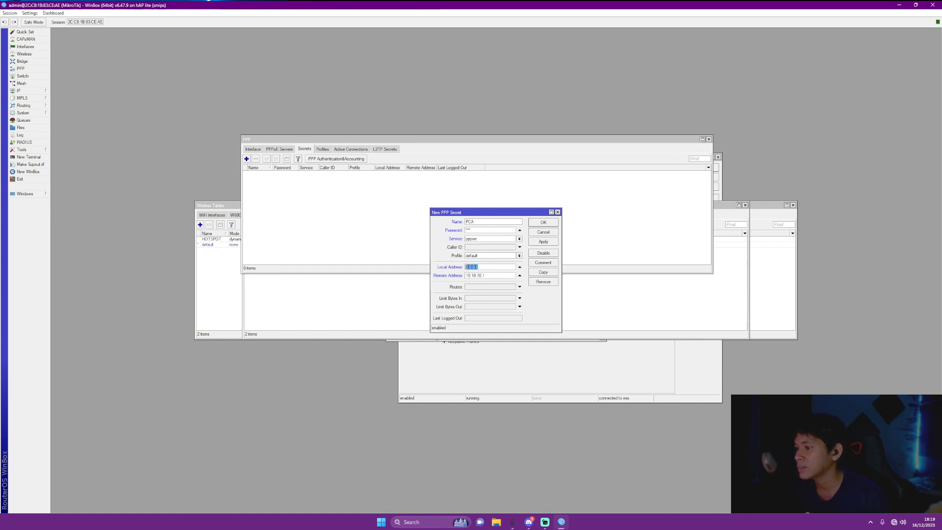
text(10.10.10.1)
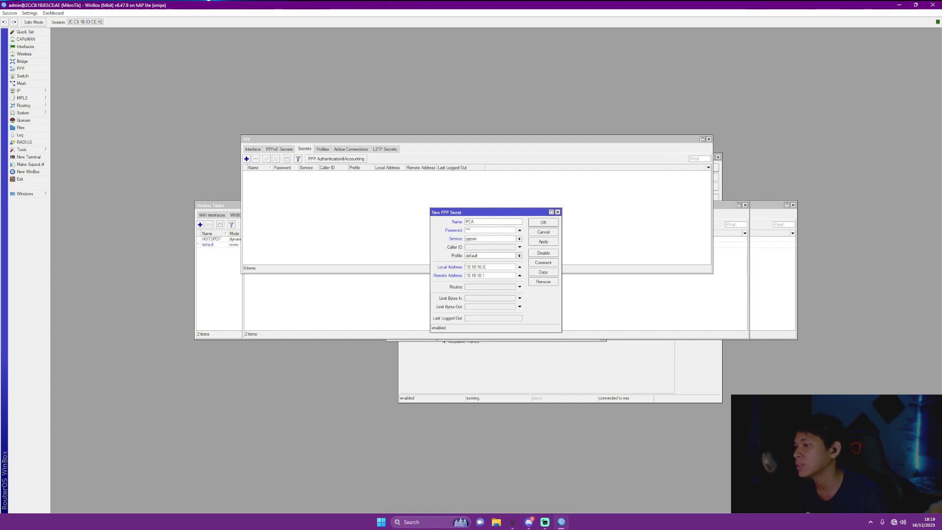
click(544, 242)
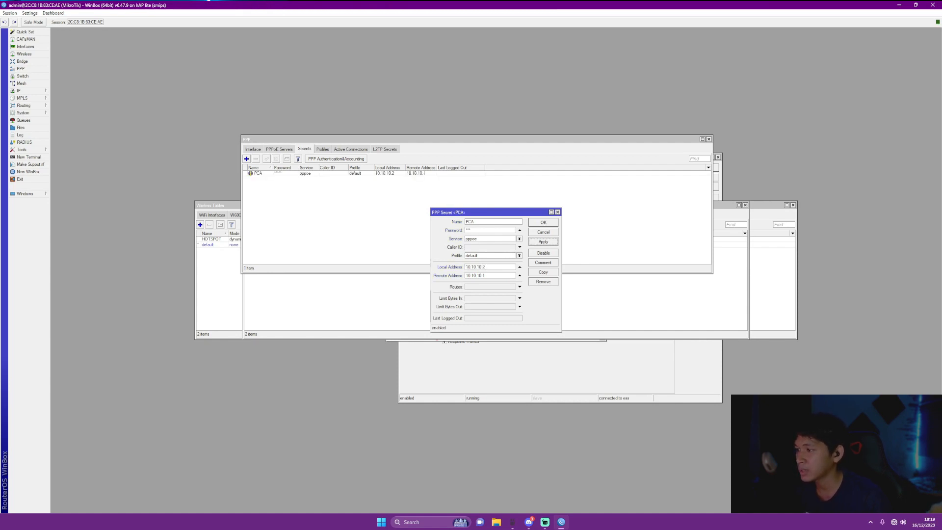
click(543, 222)
Add secret PCB with a password, service pppoe, local 30.30.30.2 and remote 30.30.30.1
click(246, 159)
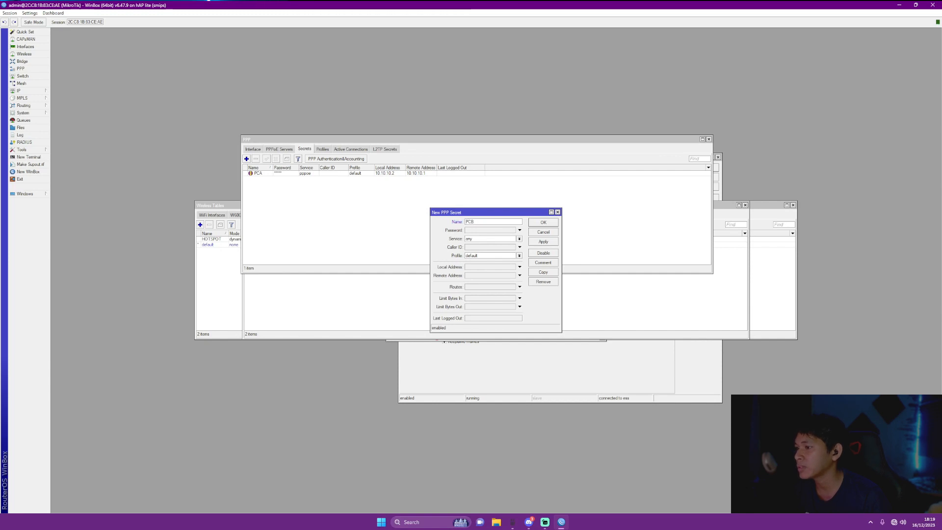
key(Tab)
text(***)
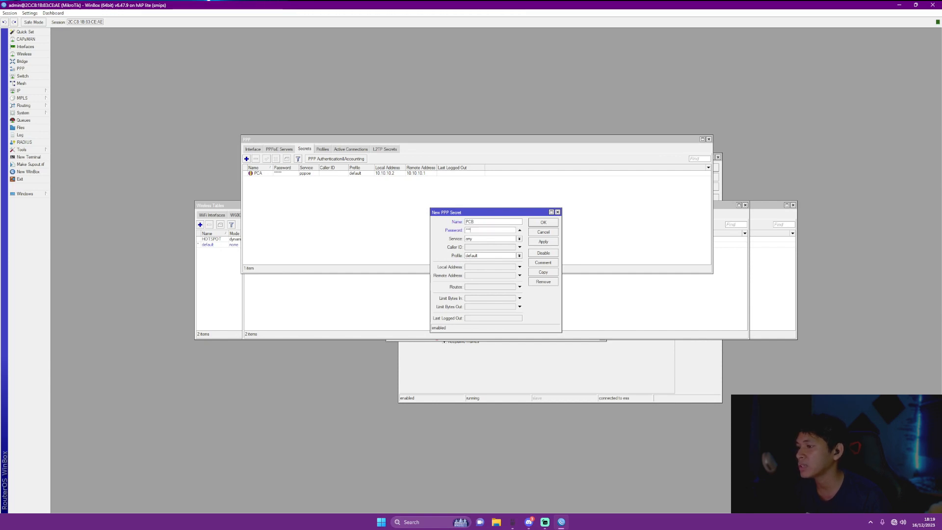
click(519, 239)
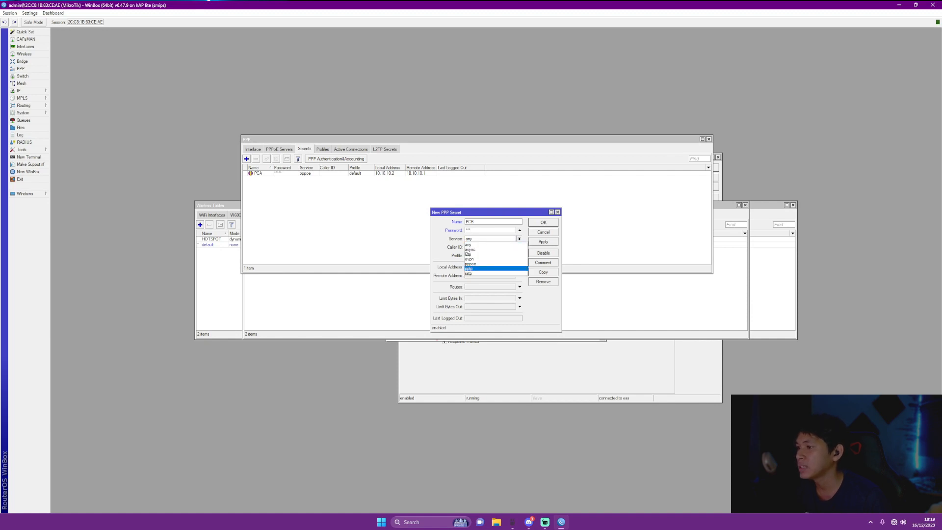
click(490, 264)
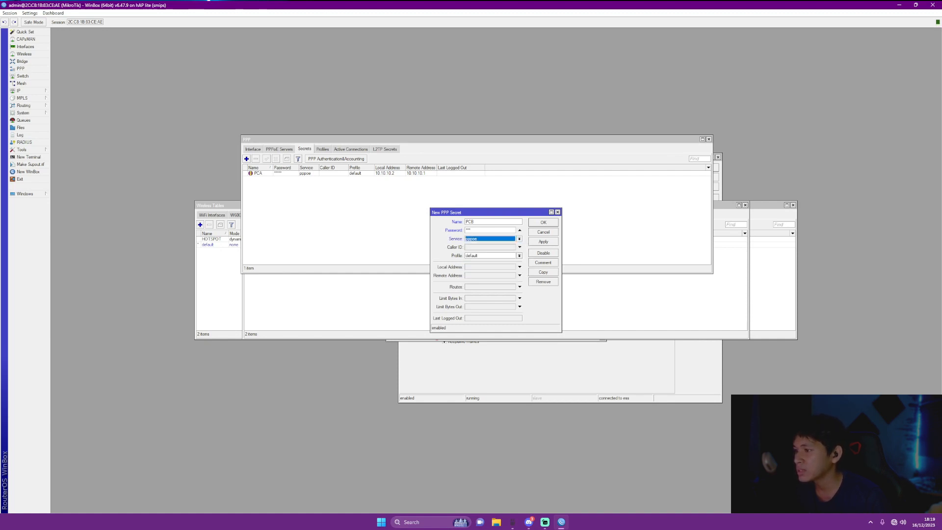
click(519, 267)
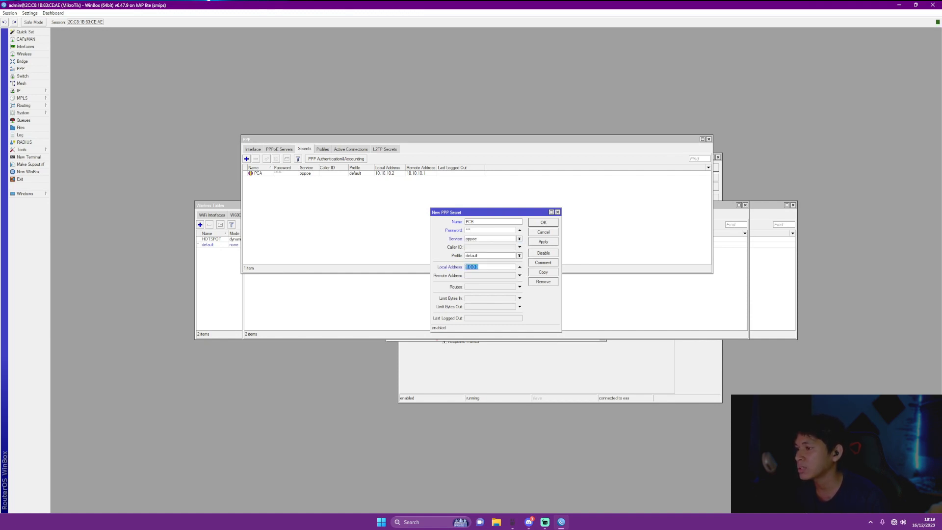
text(2)
text(0.30.30)
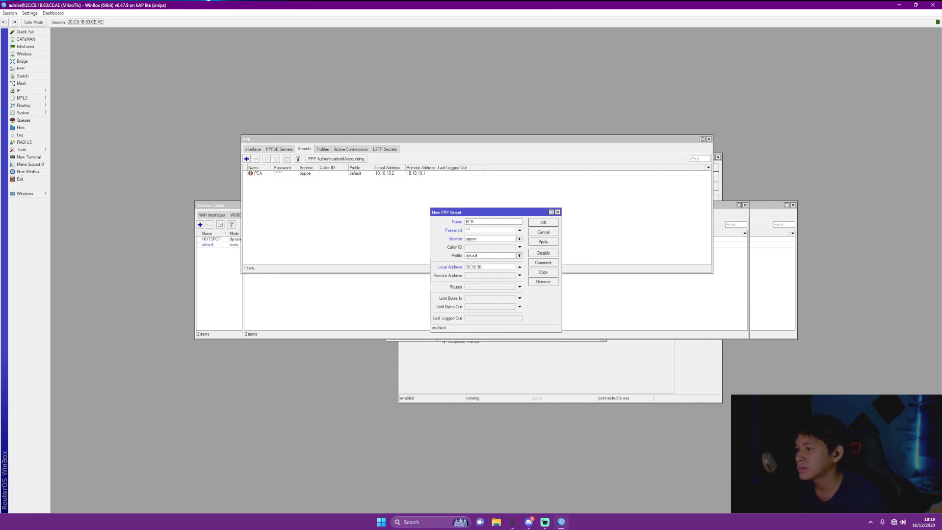
text(.2)
key(Tab)
click(519, 276)
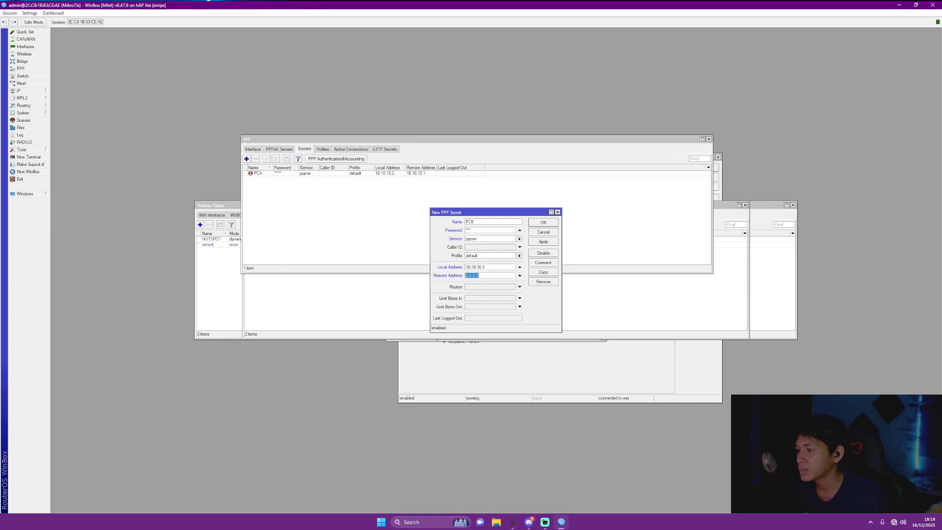
text(CV)
key(Return)
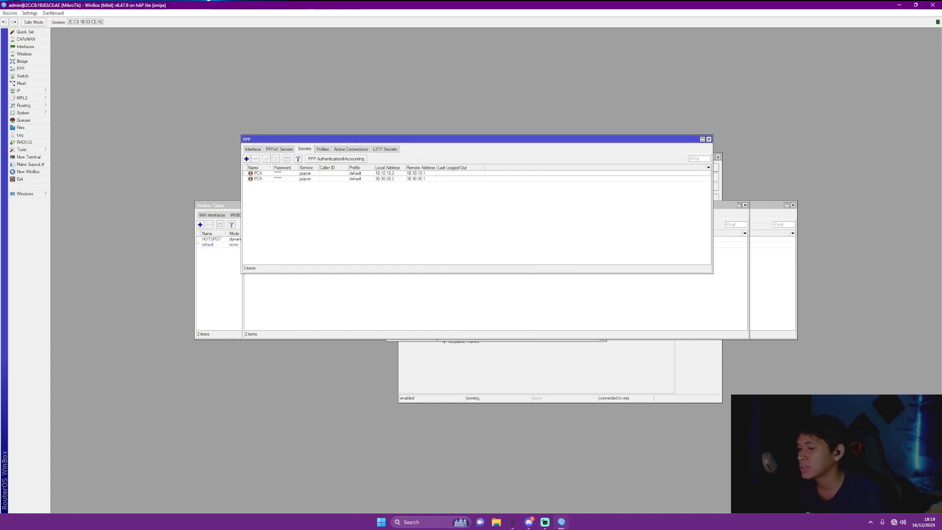
Start a new Internet connection from Control Panel's Network and Sharing Center
click(381, 521)
text(C)
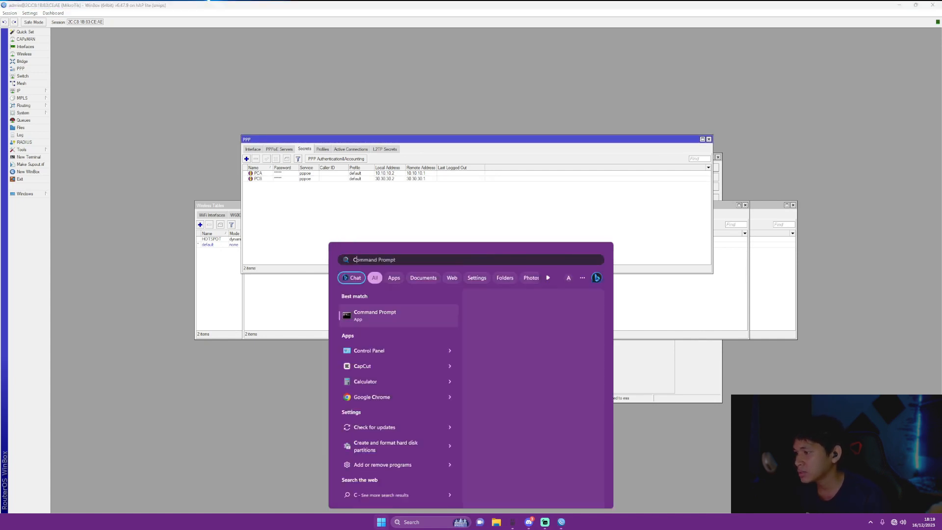
text(ONTR)
key(Return)
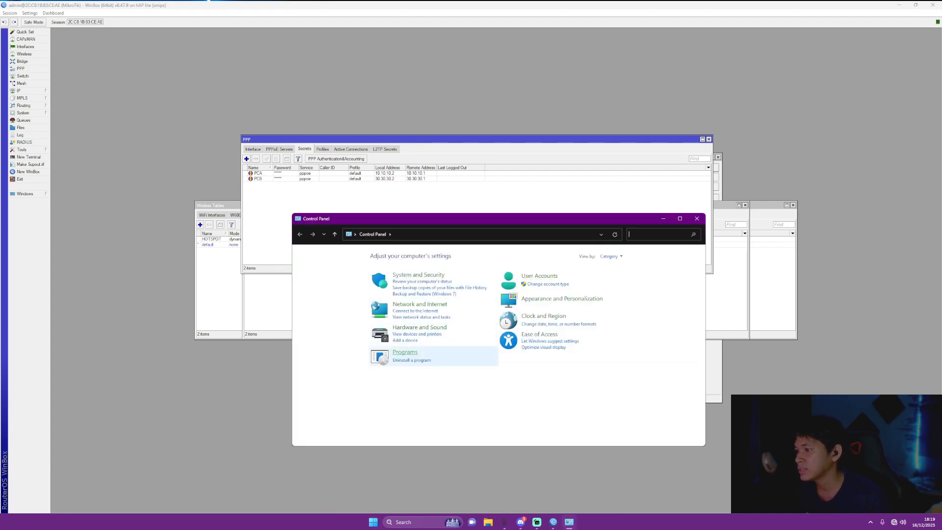
click(420, 305)
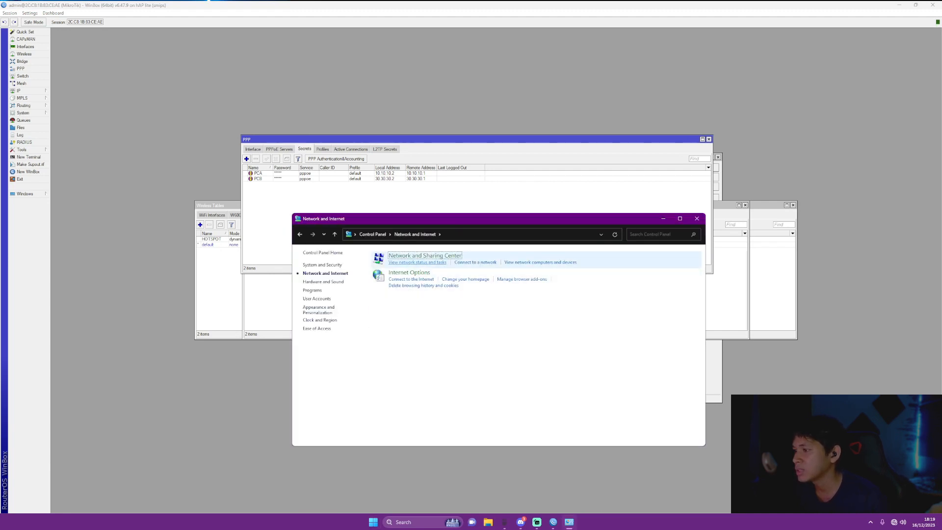
click(425, 256)
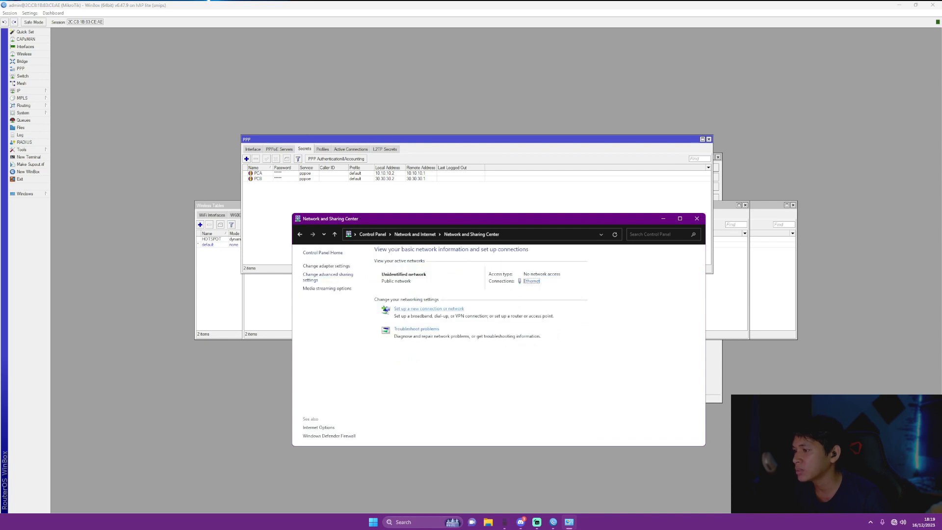
click(429, 308)
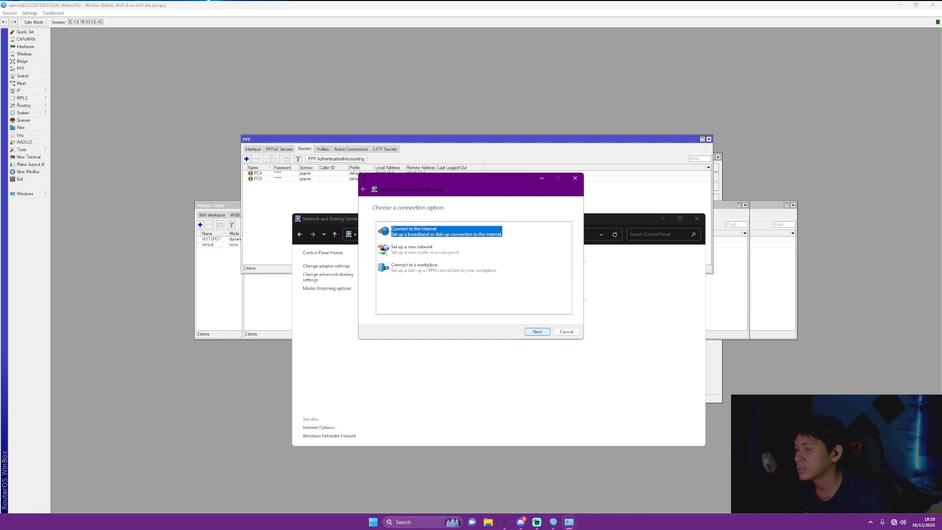
key(Return)
key(Return)
key(Return)
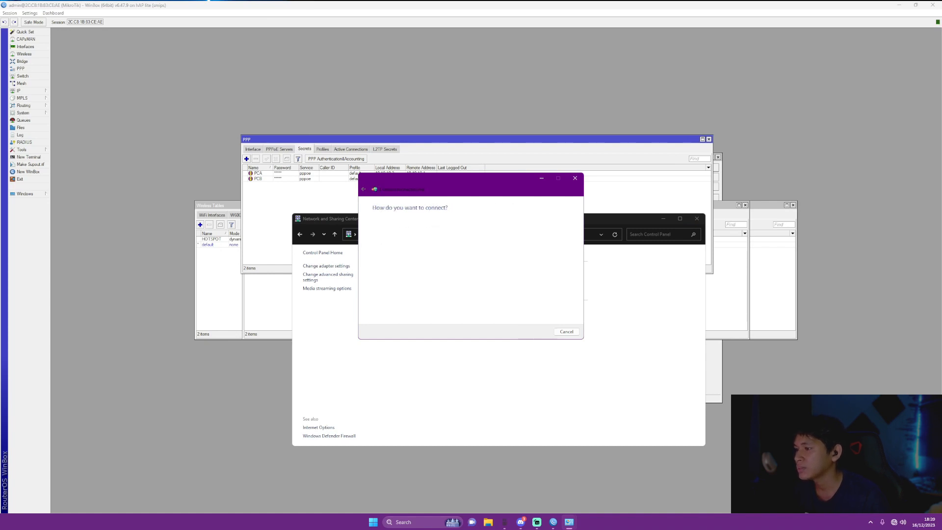
Dial the broadband connection with the first client's PPPoE user name and password
click(477, 223)
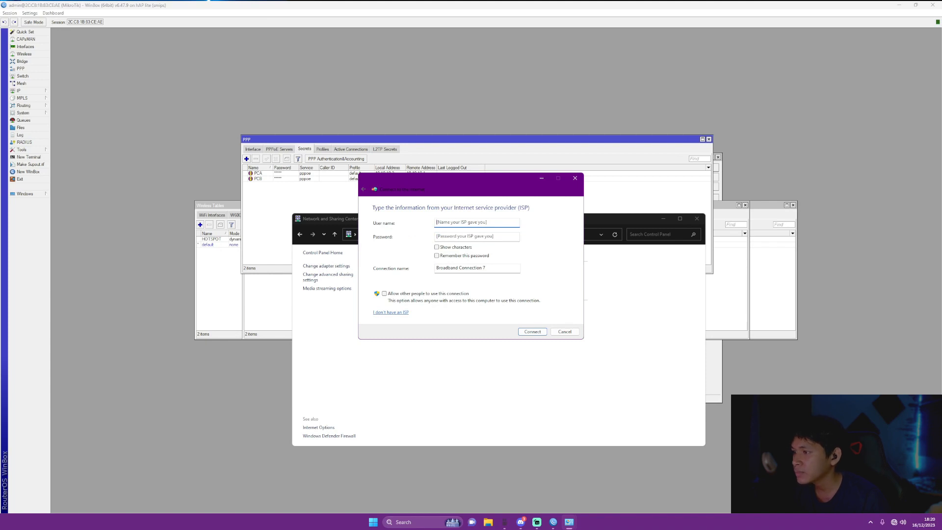
text(PCA)
key(Tab)
text(123)
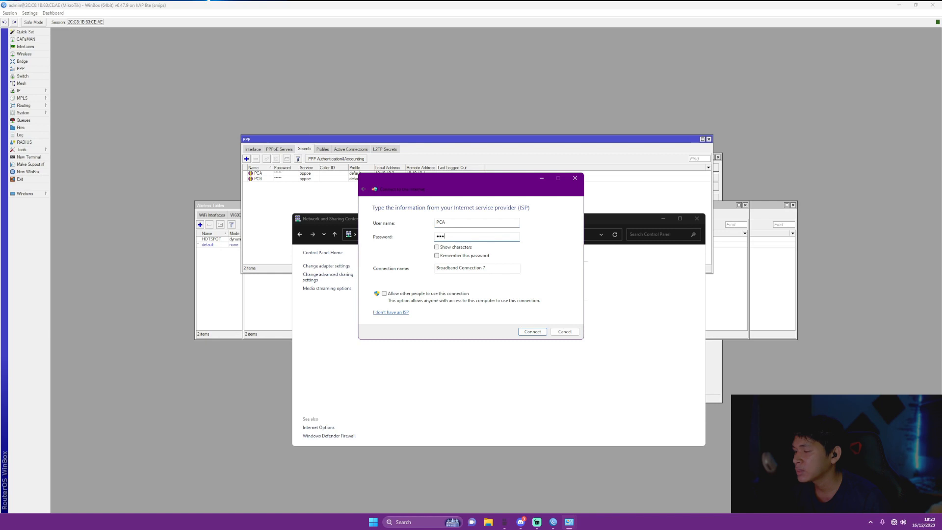
click(436, 247)
key(Return)
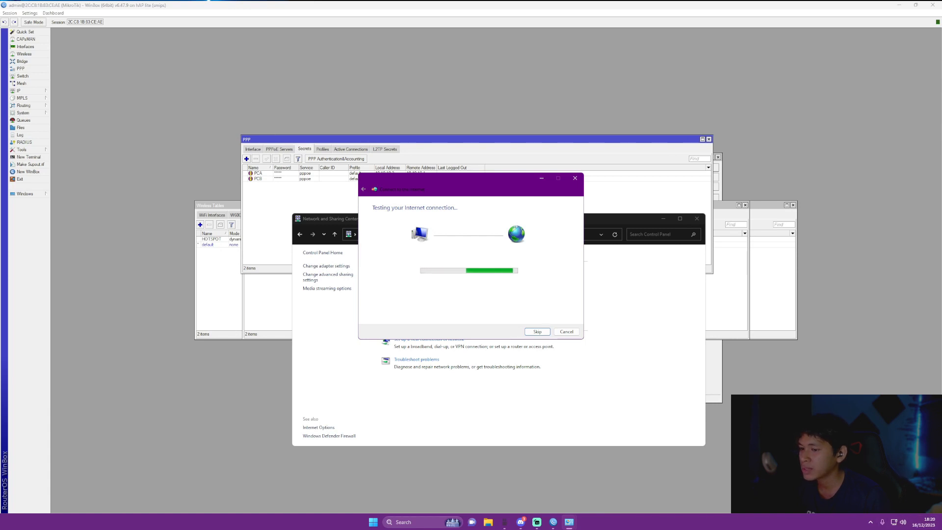
click(567, 332)
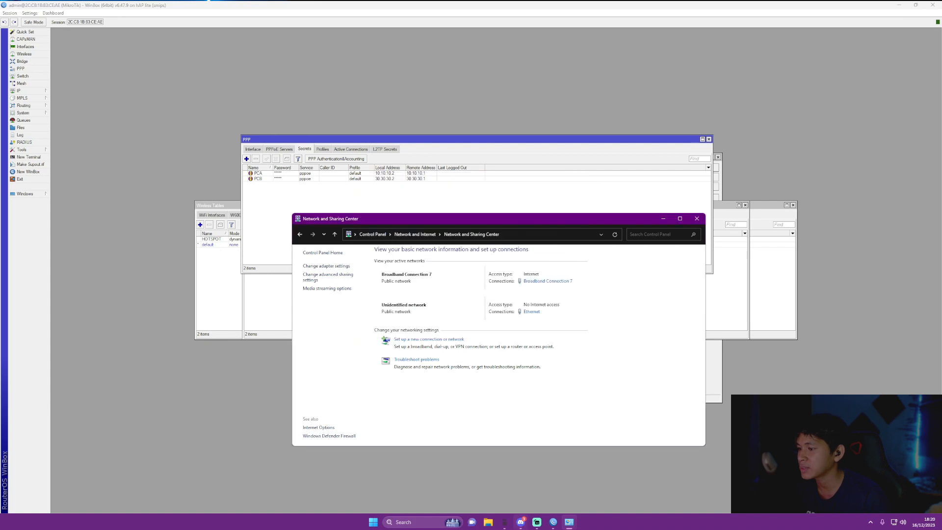
Launch Google Chrome from the Start search
click(374, 522)
text(g)
key(Return)
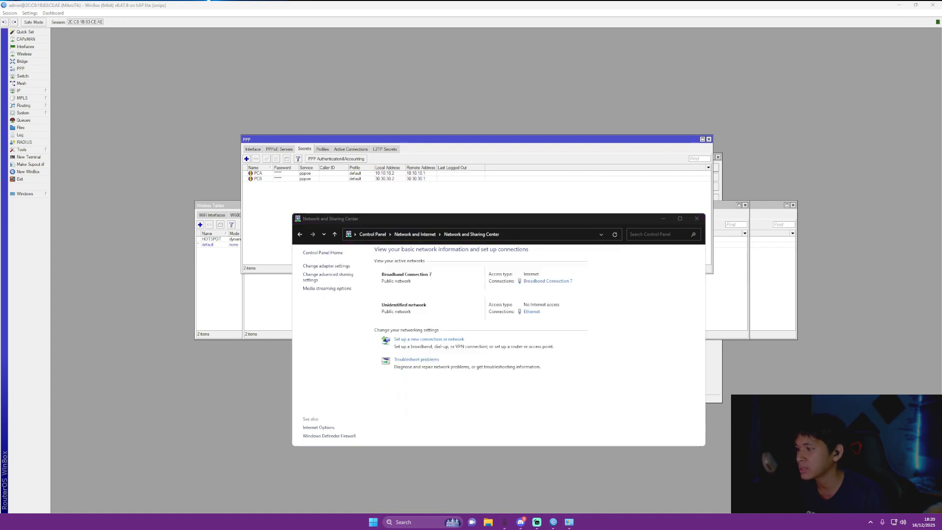
As a Chrome guest, search for UNIVERSITAS MULIA and dismiss the translate offer
click(319, 379)
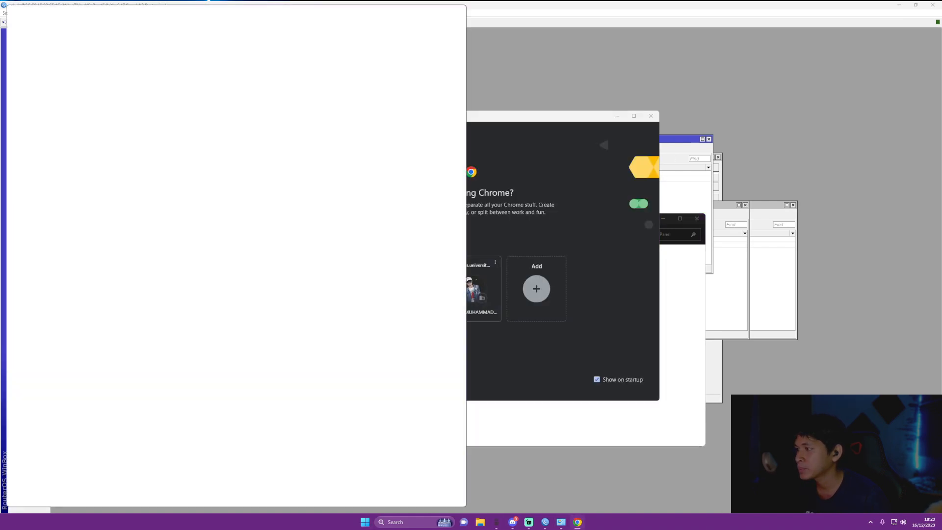
text(UN)
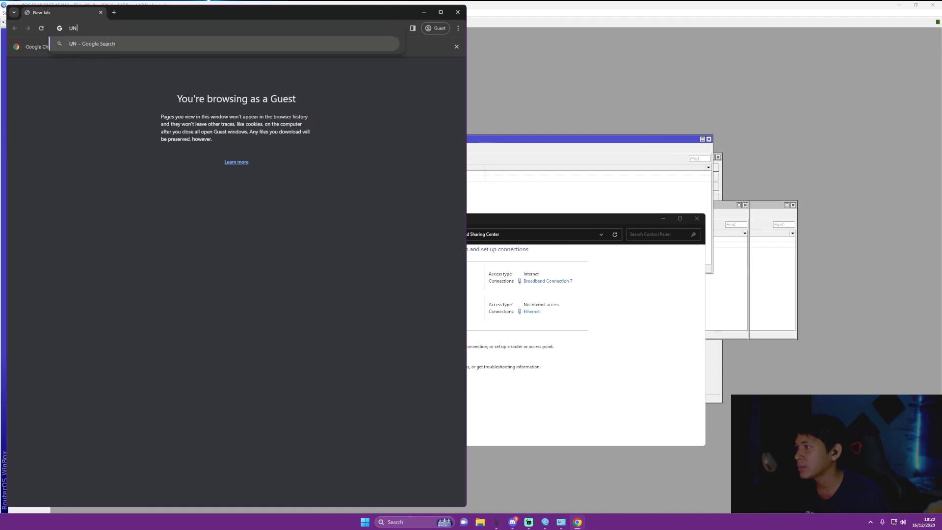
text(IVERSIT)
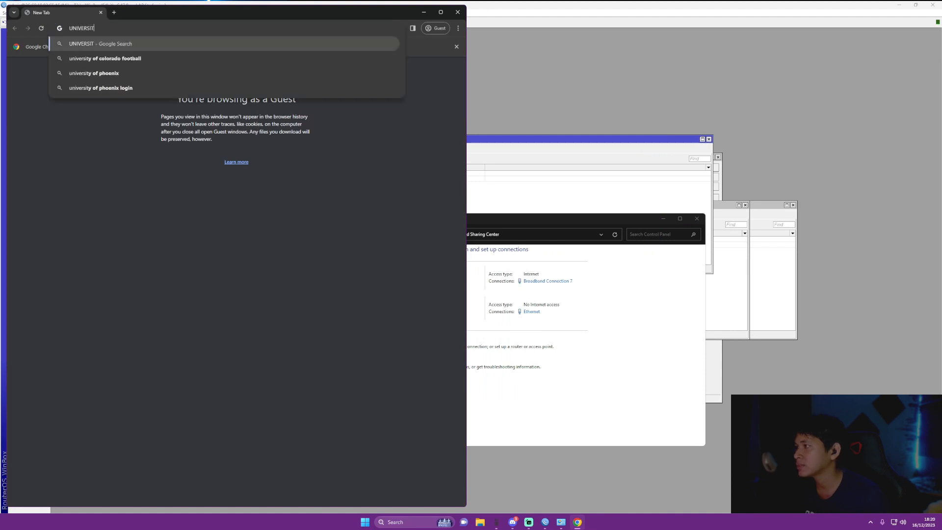
text(AS MULIA)
key(Return)
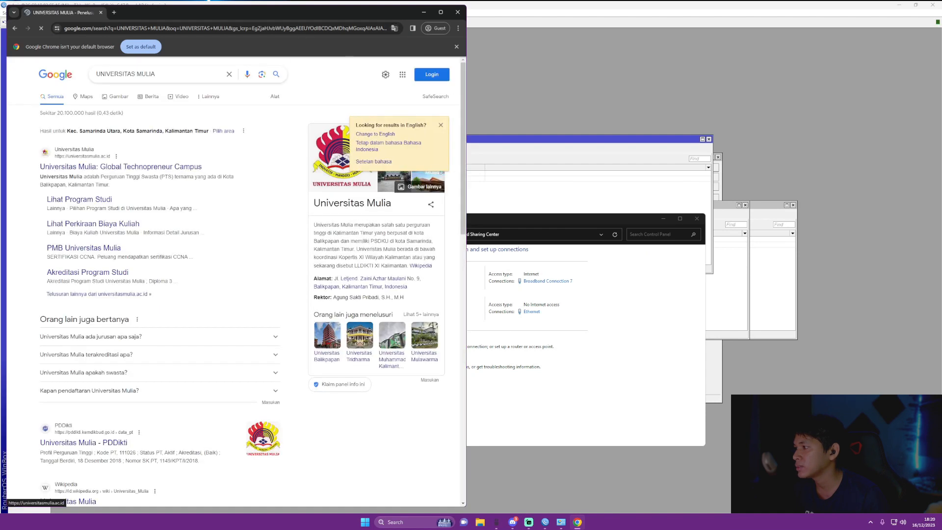
click(440, 12)
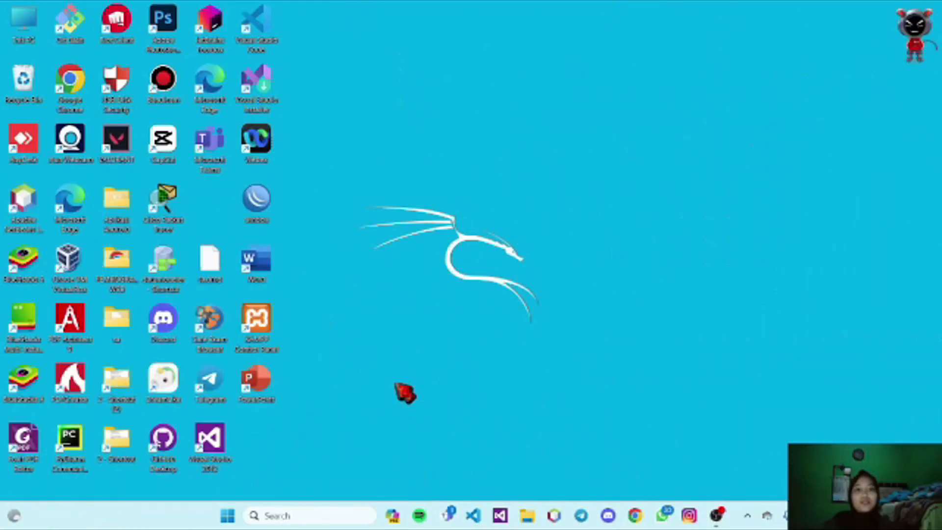
Start a new broadband (PPPoE) connection from Control Panel's Network and Sharing Center
key(super)
text(control)
key(Return)
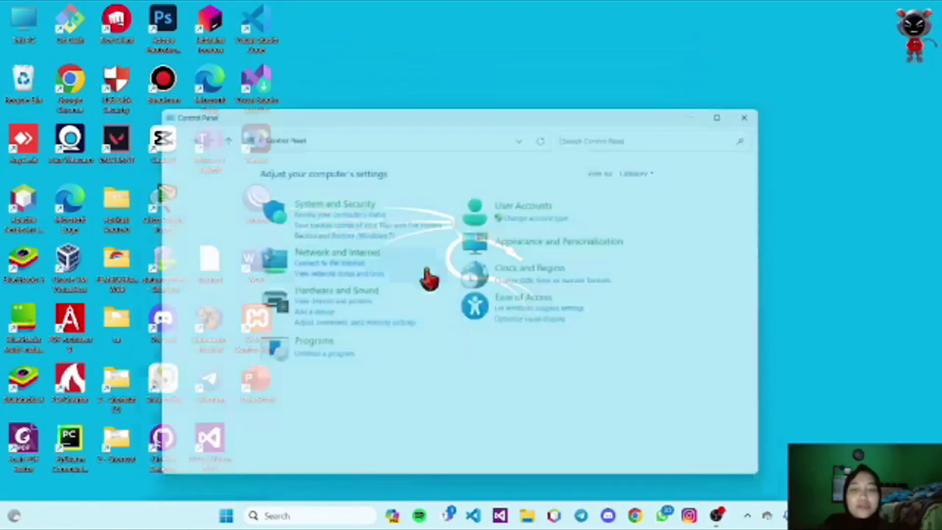
click(330, 250)
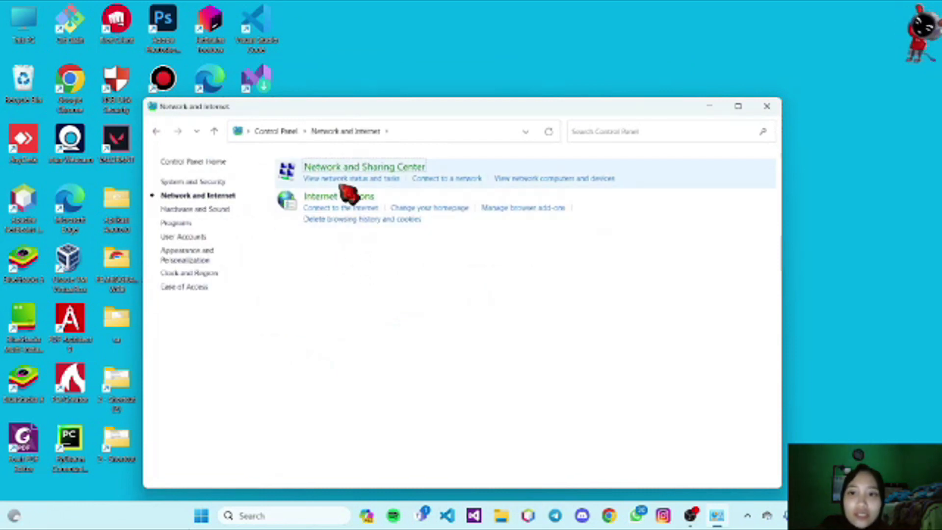
click(343, 179)
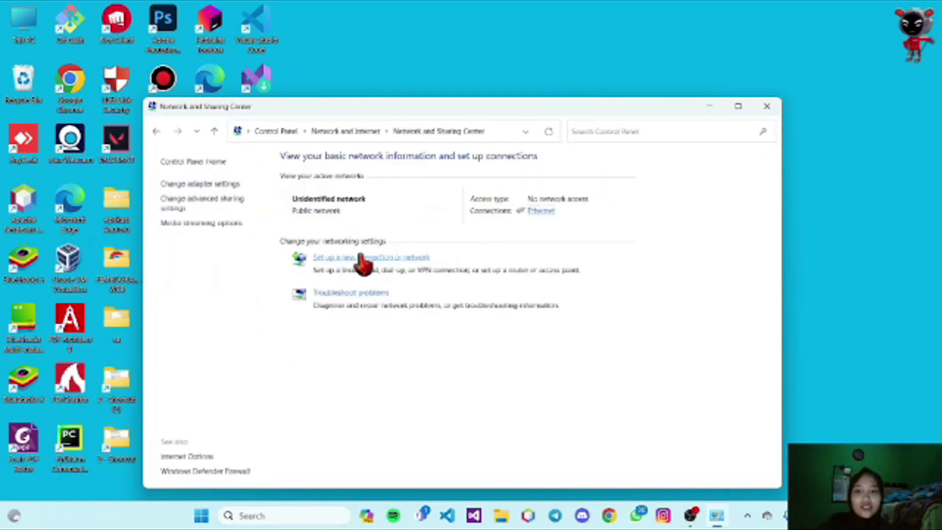
click(346, 257)
click(571, 381)
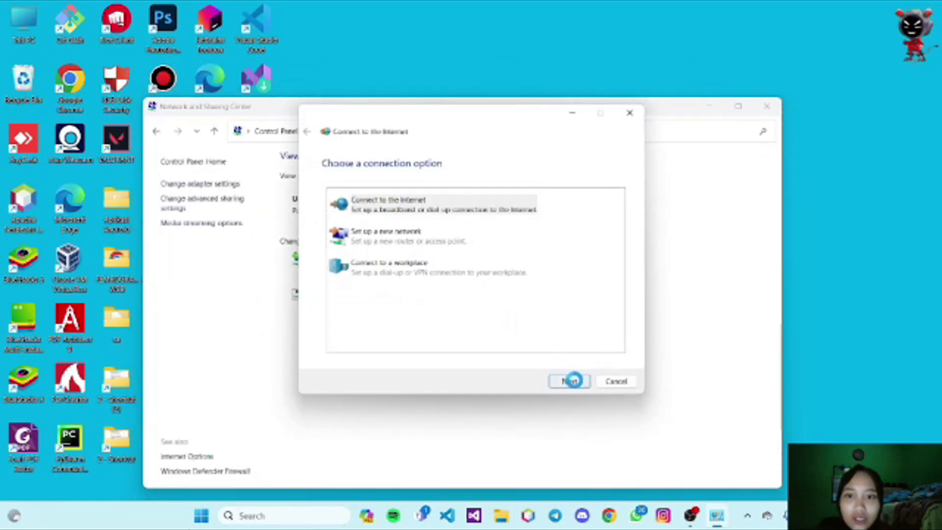
click(391, 228)
Dial it with the second client's PPPoE user name and password, then close the windows
click(441, 191)
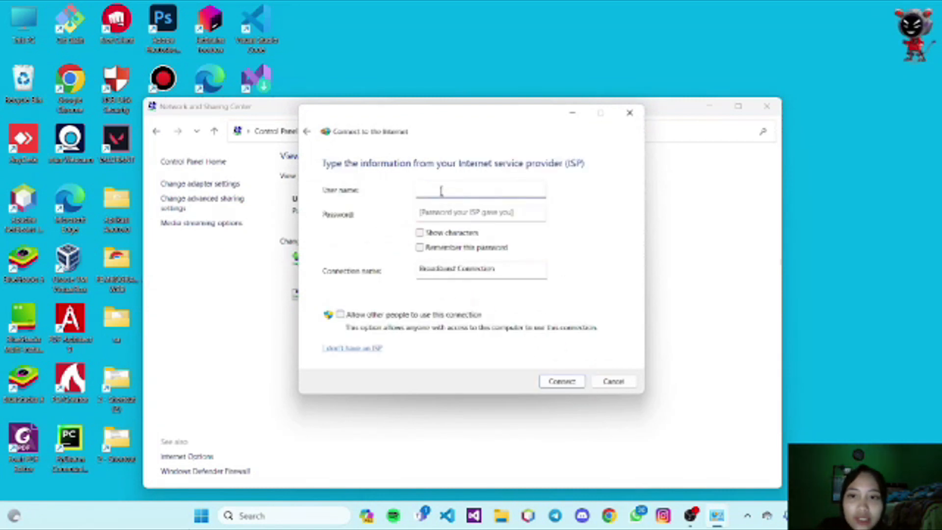
text(PCK)
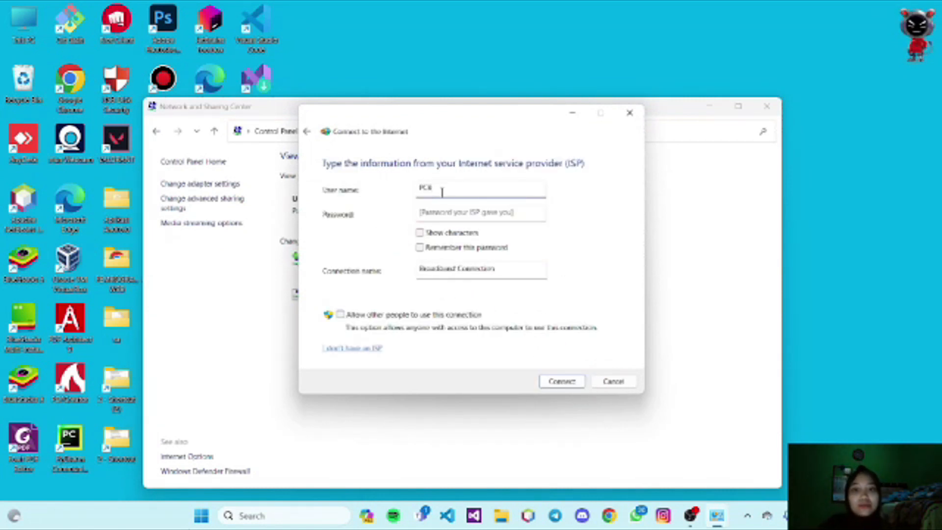
click(457, 212)
text(p)
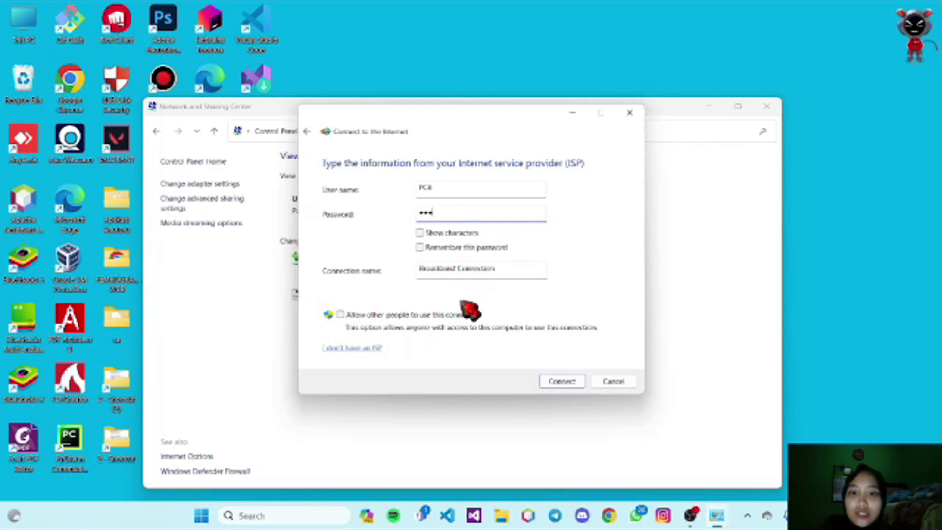
click(580, 381)
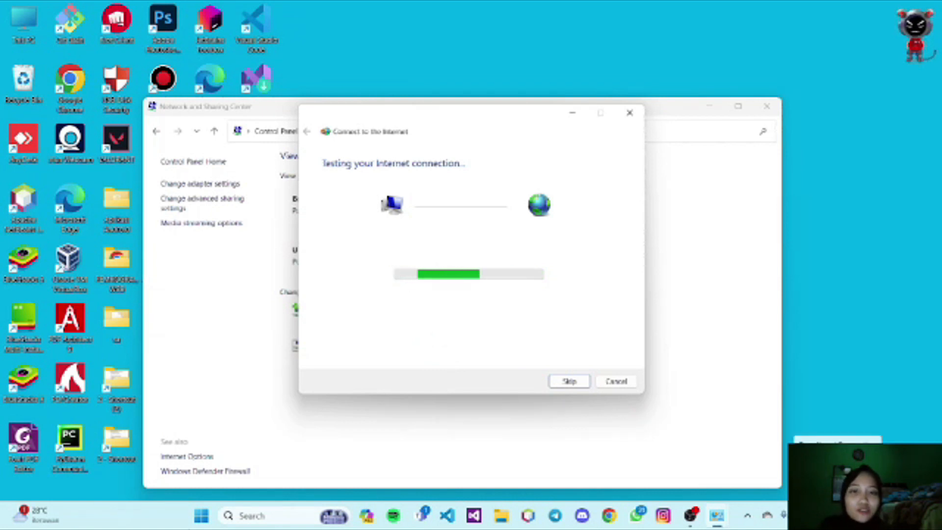
click(617, 382)
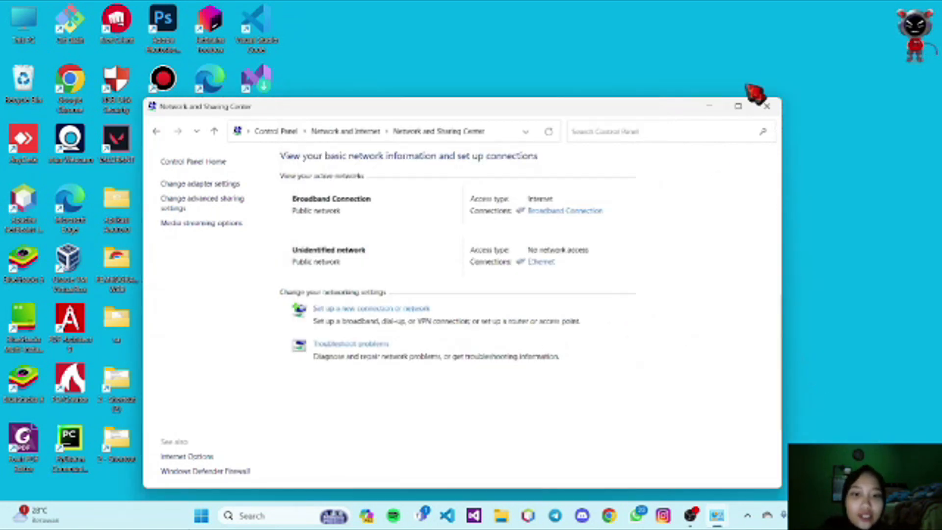
click(767, 106)
Open maximized guest Chrome, search 'universitas mulia' and open universitasmulia.ac.id
click(633, 516)
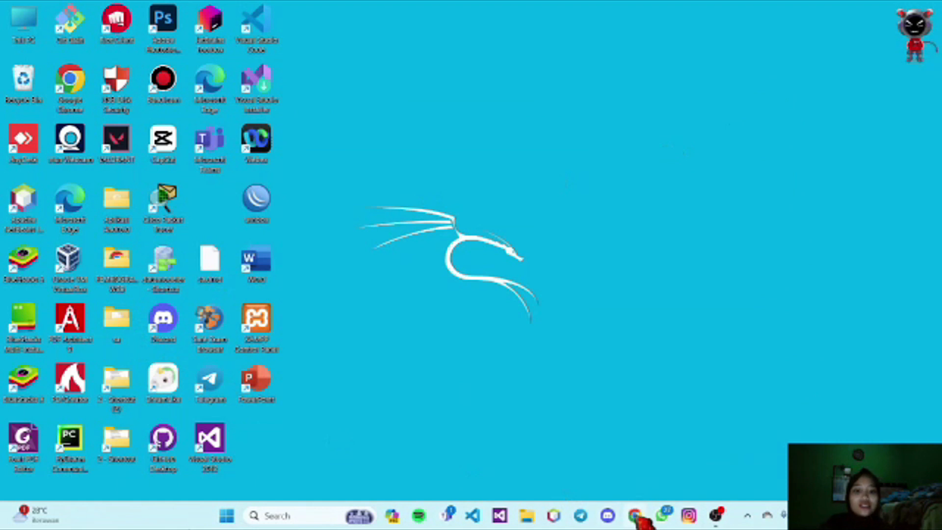
click(214, 449)
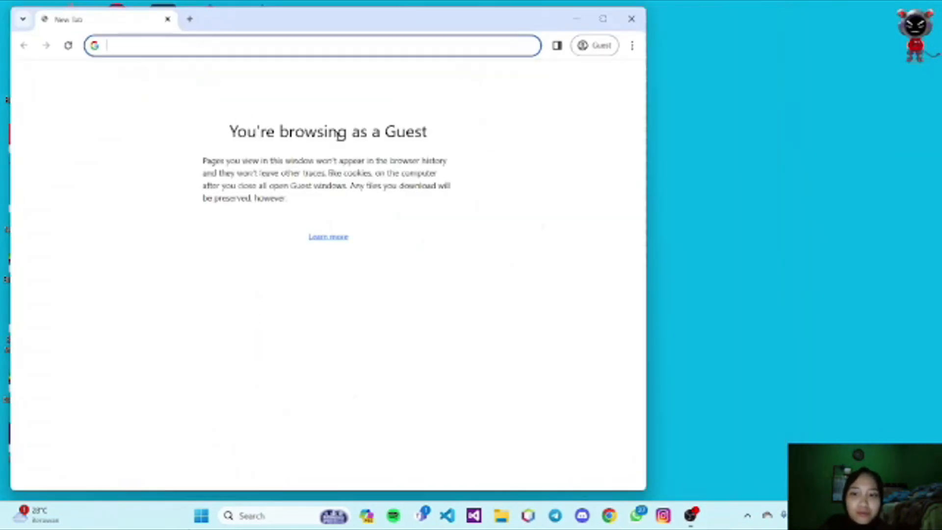
click(605, 17)
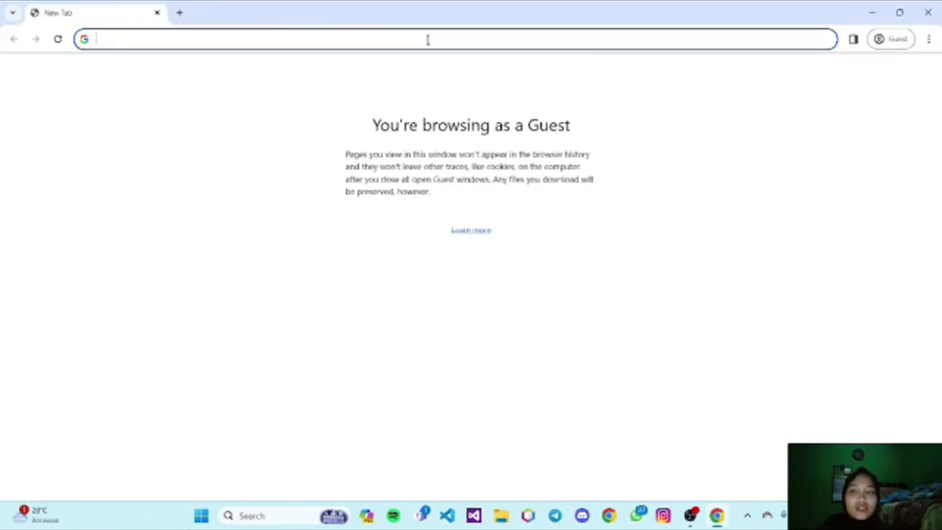
text(univer)
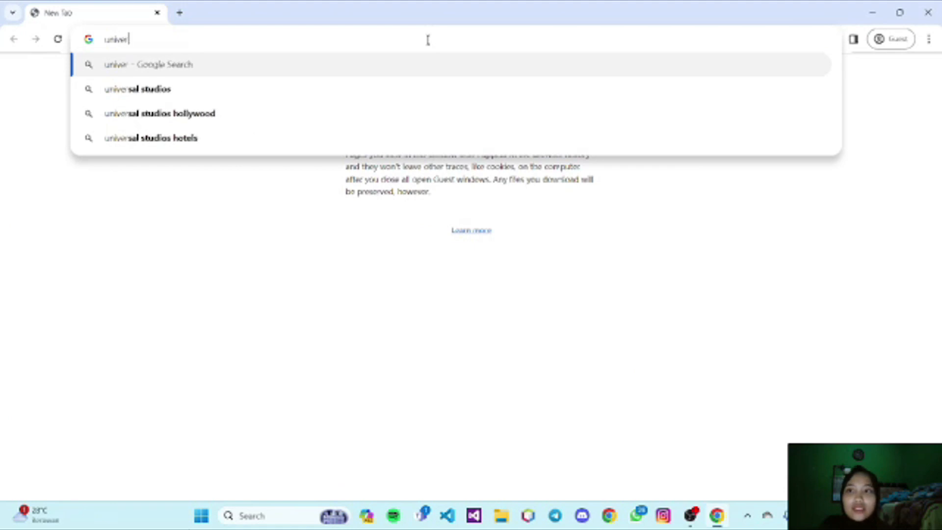
text(sitas mulia)
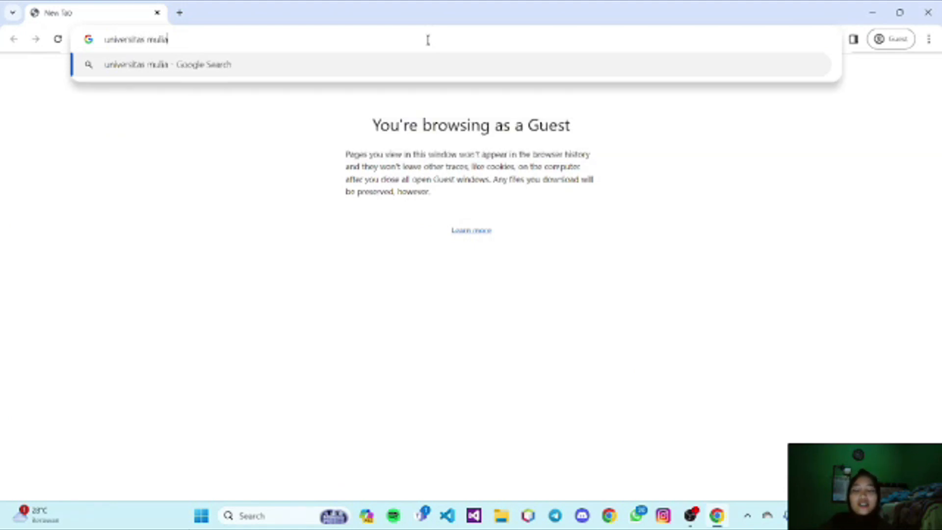
key(Return)
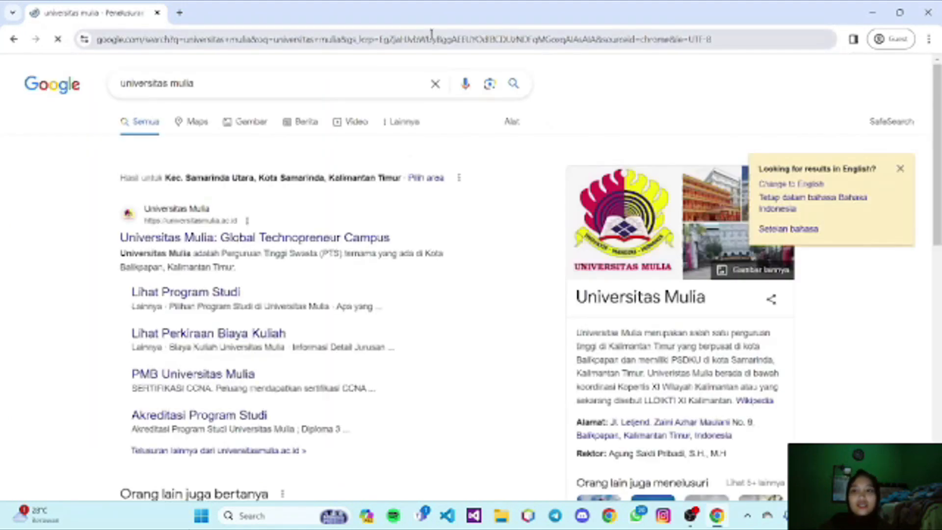
click(485, 235)
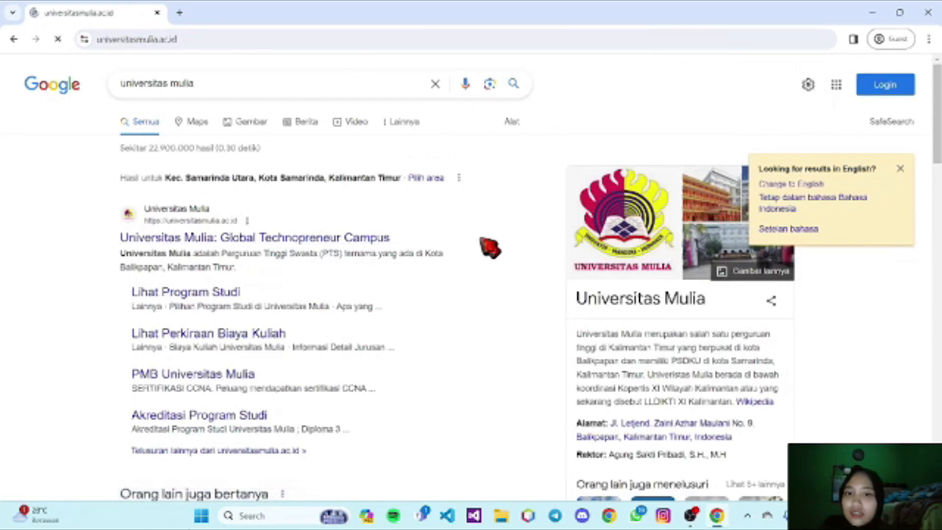